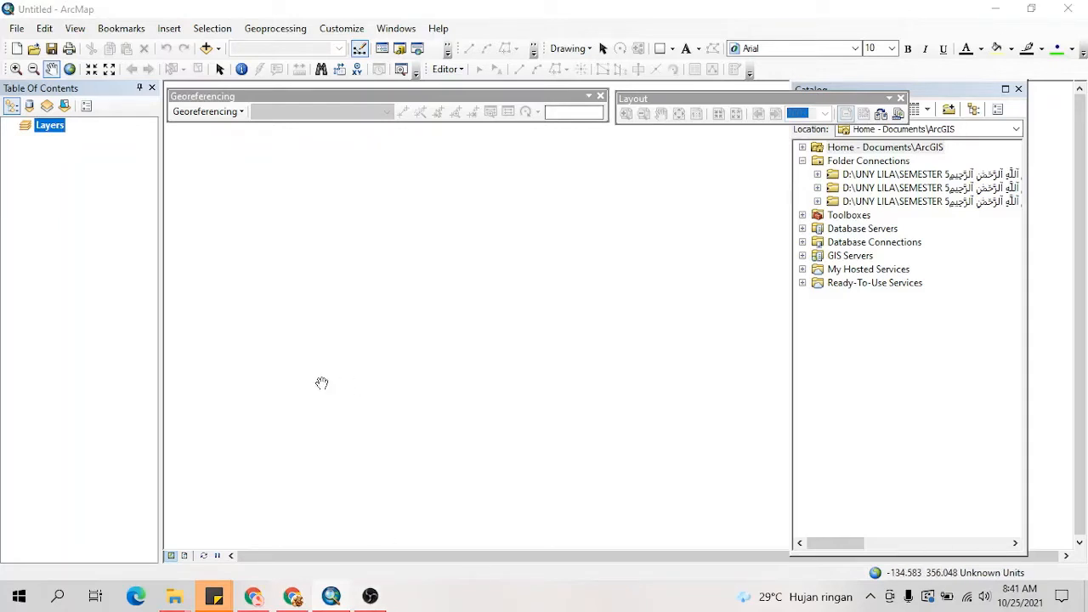
Step: Add the ADM_KP.shp and KONTUR_LN_25K.shp shapefiles from the PETA KEMIRINGAN folder to the map
{"action": "left_click", "coordinate": [208, 49]}
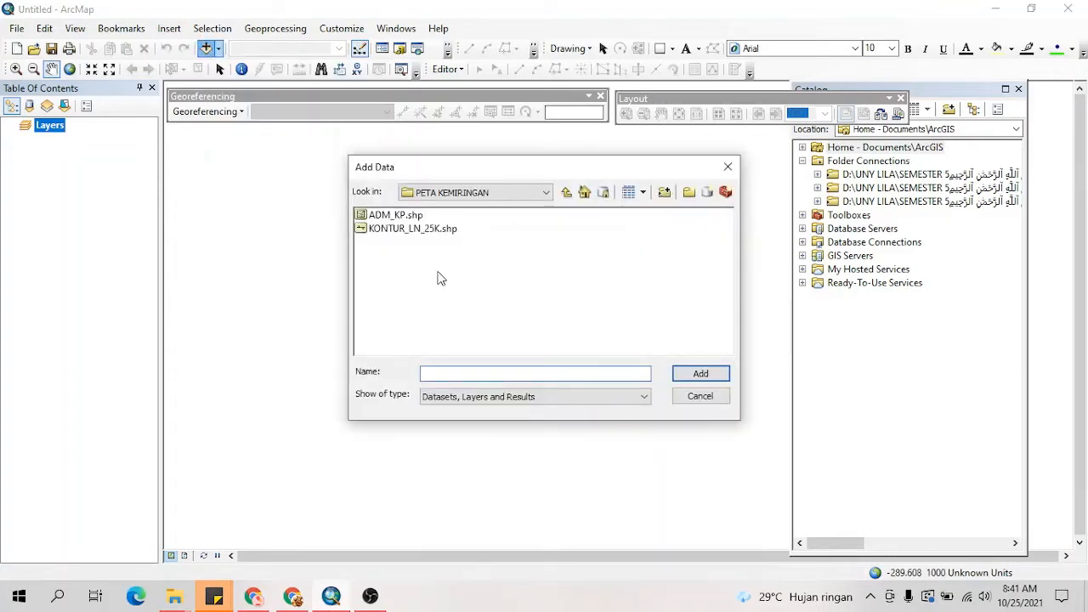
{"action": "left_click", "coordinate": [396, 228]}
{"action": "left_click", "coordinate": [392, 217]}
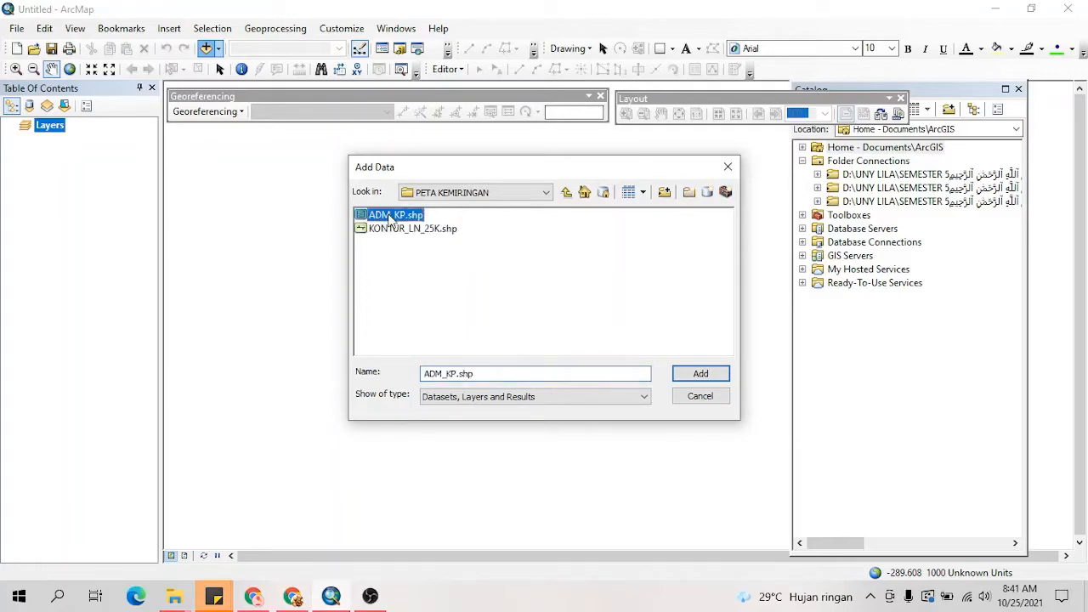
{"action": "left_click_drag", "start_coordinate": [457, 235], "coordinate": [419, 212]}
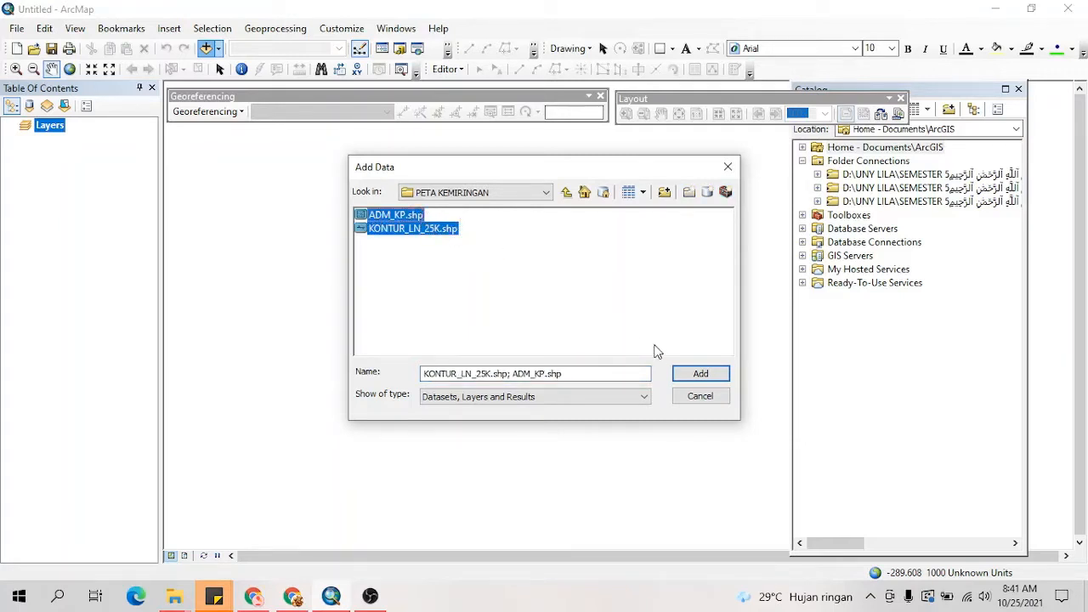
{"action": "left_click", "coordinate": [699, 374]}
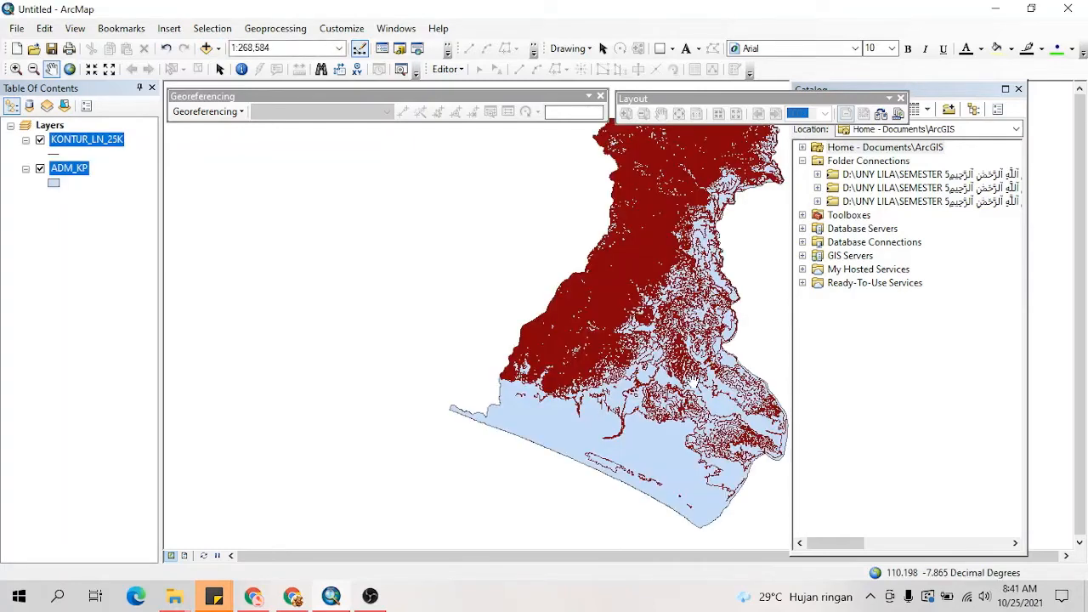
{"action": "left_click_drag", "start_coordinate": [694, 244], "coordinate": [597, 305]}
{"action": "left_click_drag", "start_coordinate": [587, 344], "coordinate": [569, 330]}
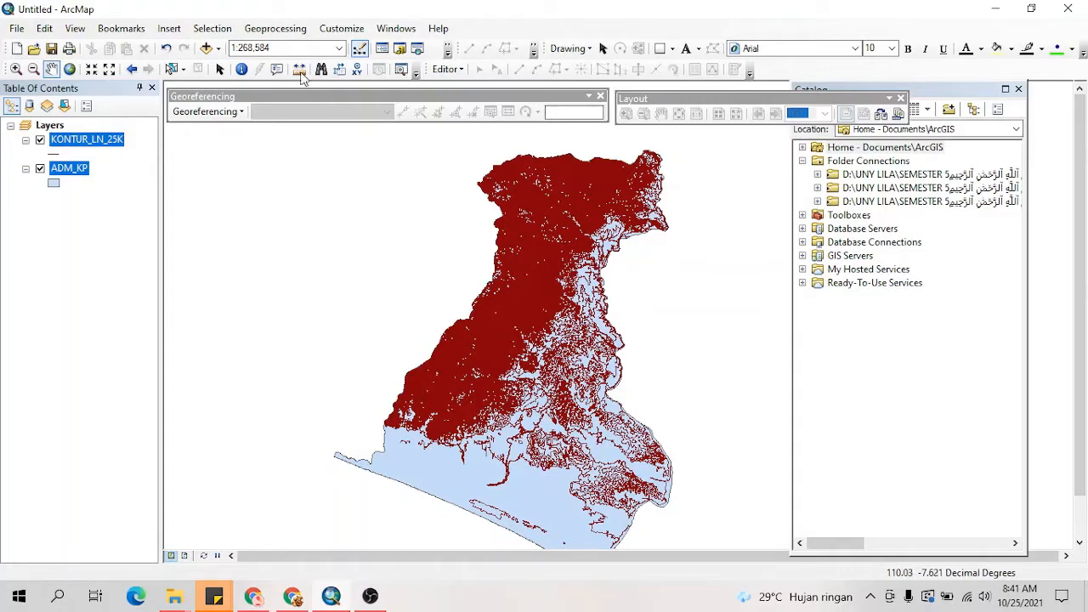
Step: Open the Spatial Analyst Topo to Raster interpolation tool and add the KONTUR_LN_25K layer as its input feature data
{"action": "left_click", "coordinate": [292, 30]}
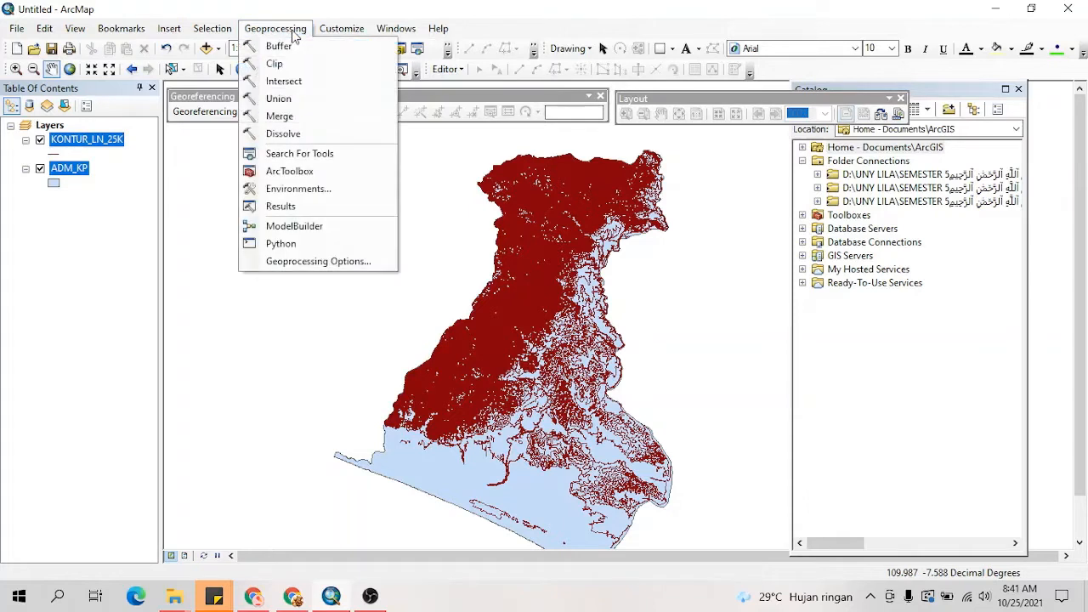
{"action": "left_click", "coordinate": [293, 170]}
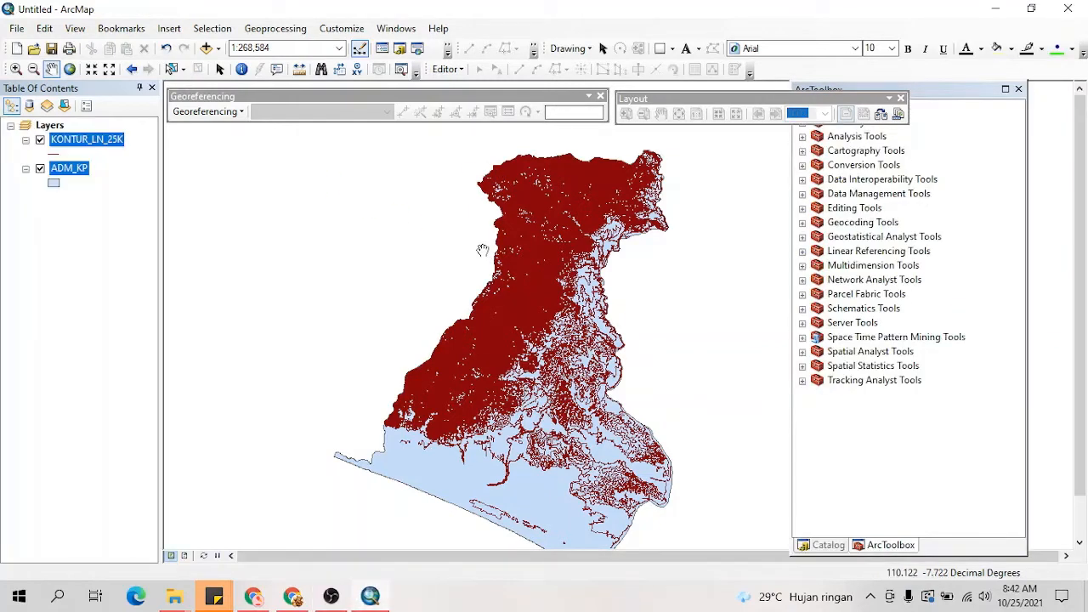
{"action": "left_click", "coordinate": [948, 90]}
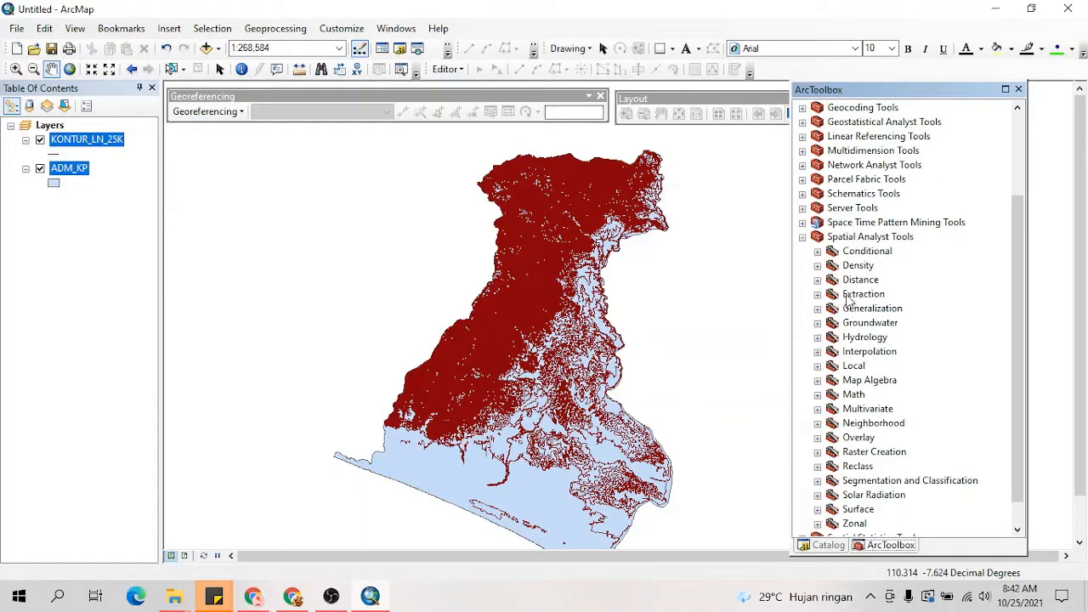
{"action": "left_click", "coordinate": [818, 352]}
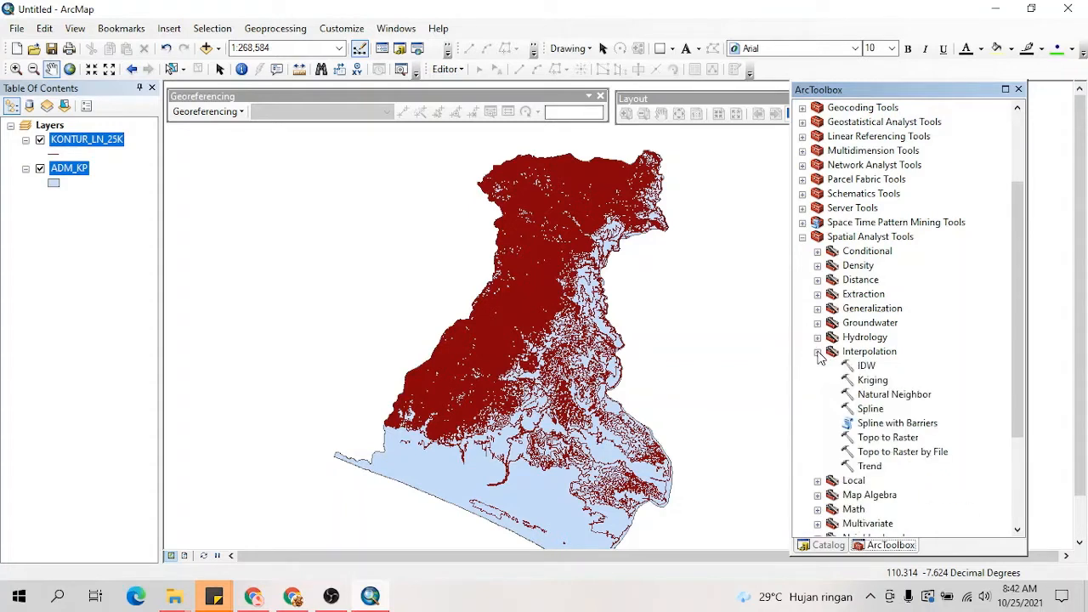
{"action": "left_click", "coordinate": [888, 437]}
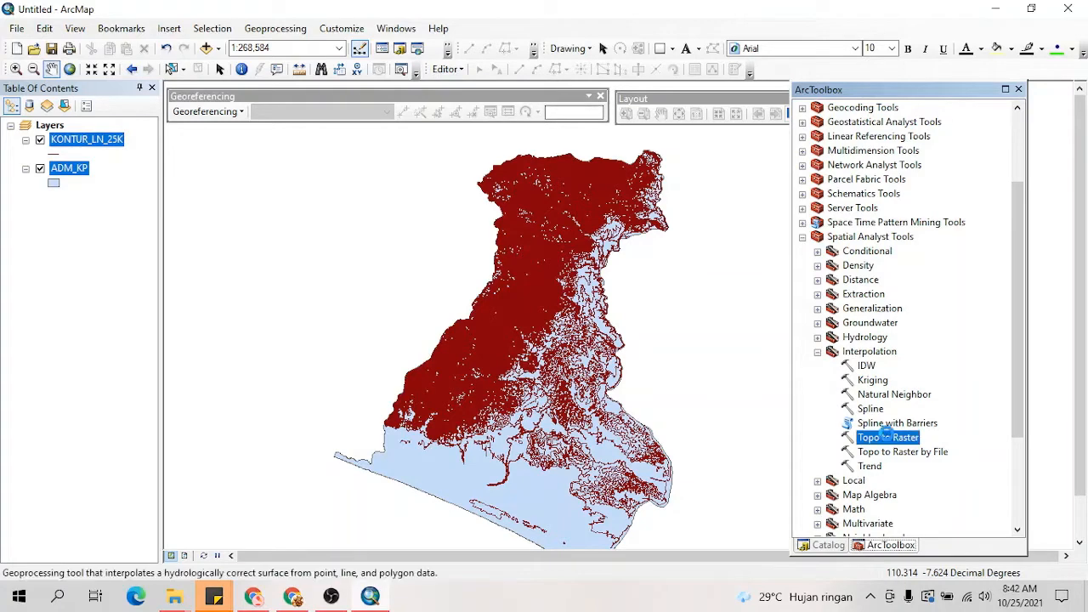
{"action": "double_click", "coordinate": [887, 437]}
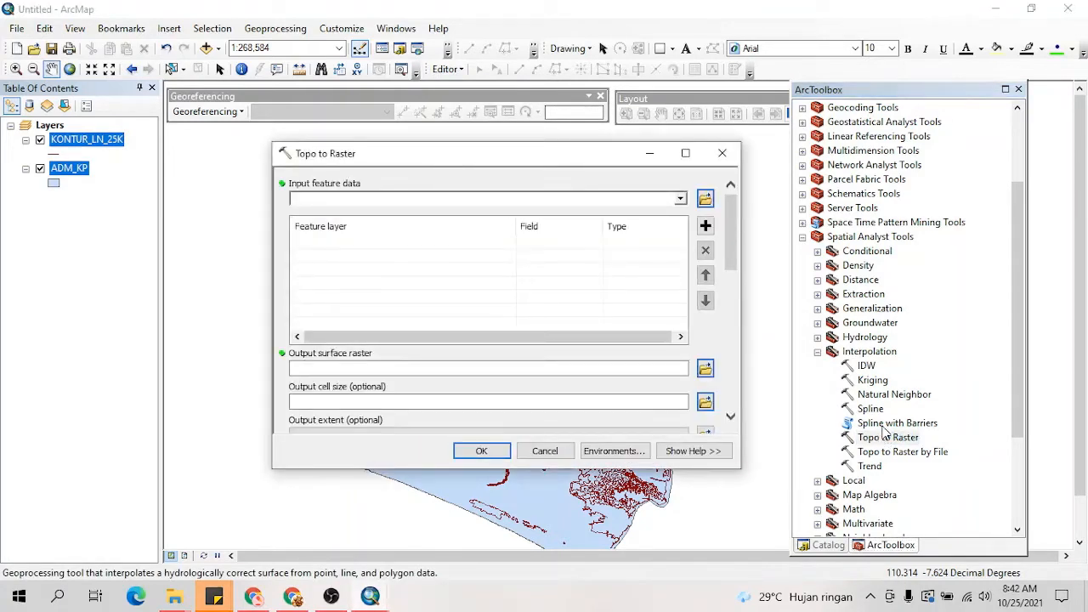
{"action": "left_click", "coordinate": [104, 144]}
{"action": "left_click_drag", "start_coordinate": [104, 145], "coordinate": [329, 205]}
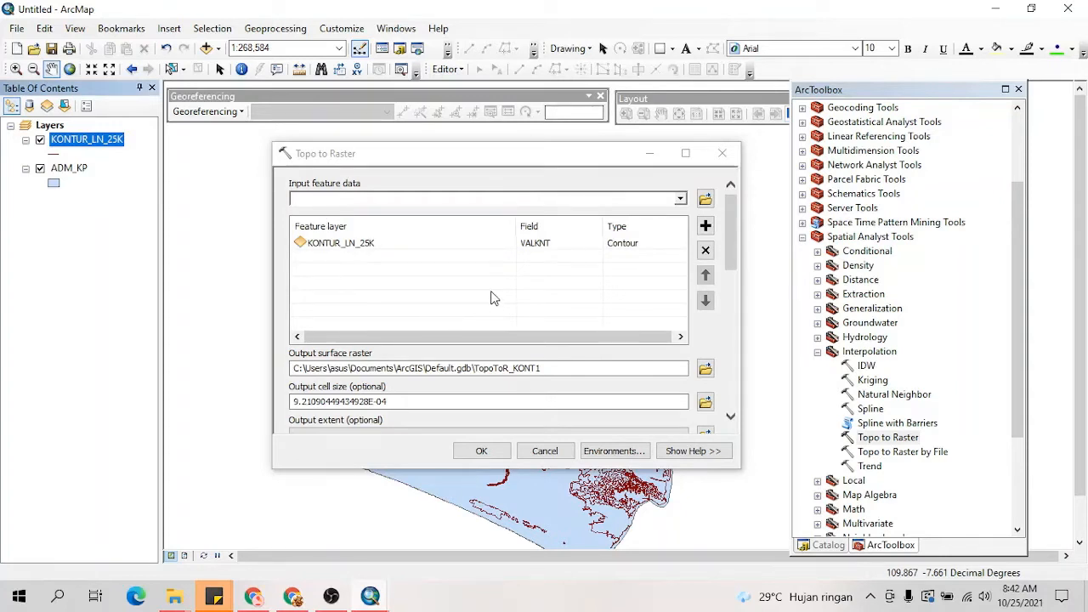
Step: Set the output surface raster to KonturRaster in the PETA KEMIRINGAN folder
{"action": "left_click", "coordinate": [706, 369]}
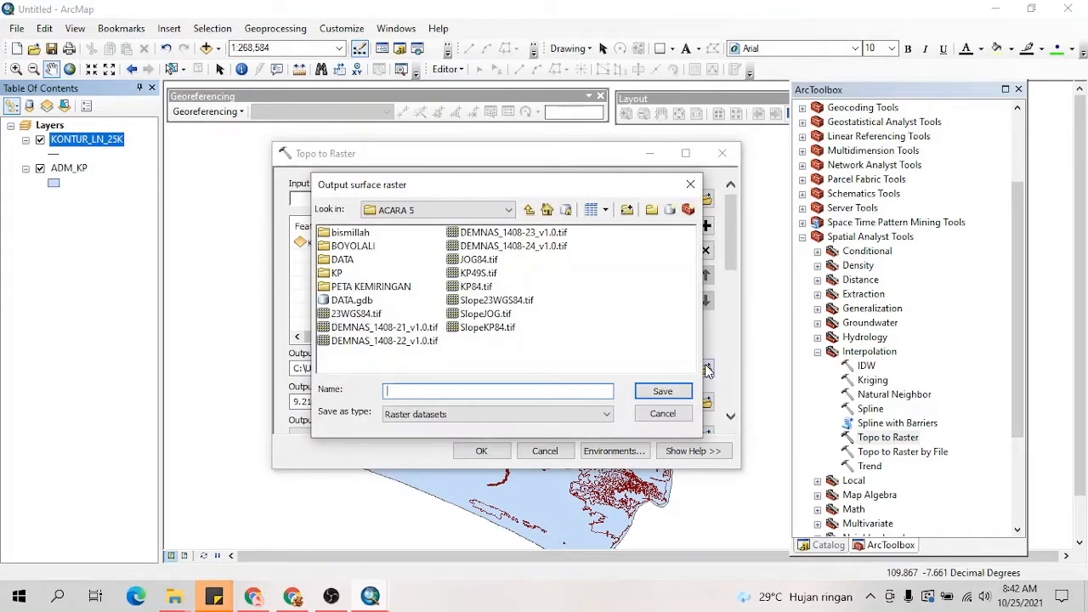
{"action": "double_click", "coordinate": [365, 287]}
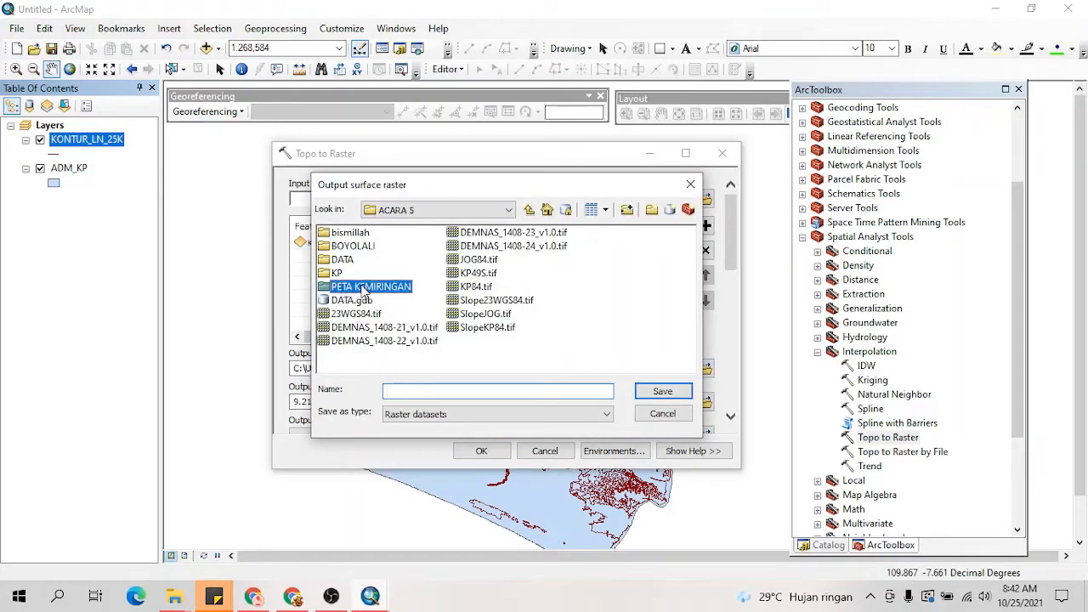
{"action": "left_click", "coordinate": [419, 389]}
{"action": "left_click_drag", "start_coordinate": [440, 188], "coordinate": [636, 136]}
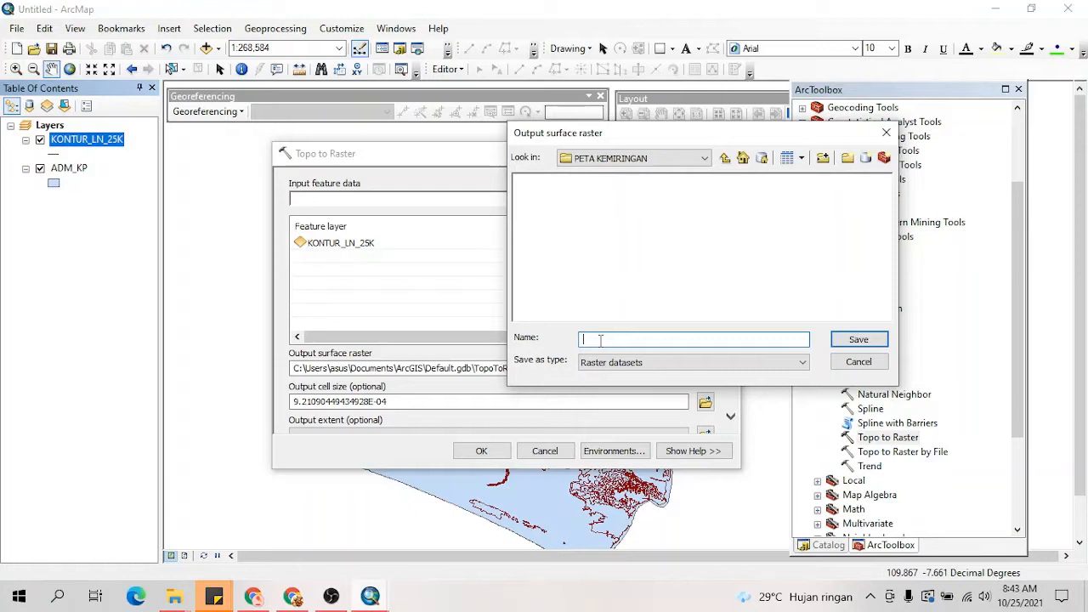
{"action": "type", "text": "KonturRASTER"}
{"action": "key", "text": "BackSpace"}
{"action": "key", "text": "BackSpace"}
{"action": "key", "text": "BackSpace"}
{"action": "key", "text": "BackSpace"}
{"action": "key", "text": "BackSpace"}
{"action": "type", "text": "aster"}
{"action": "left_click", "coordinate": [847, 341]}
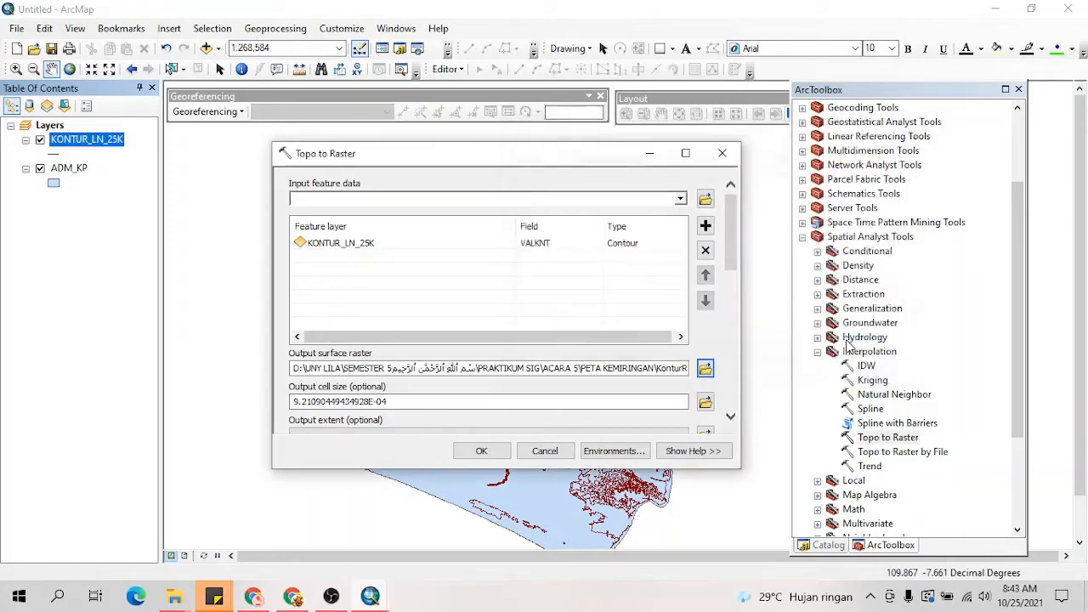
Step: Open the attribute table of KONTUR_LN_25K and examine the contour values in the VALKNT column
{"action": "scroll", "coordinate": [477, 398], "scroll_direction": "down", "scroll_amount": 1}
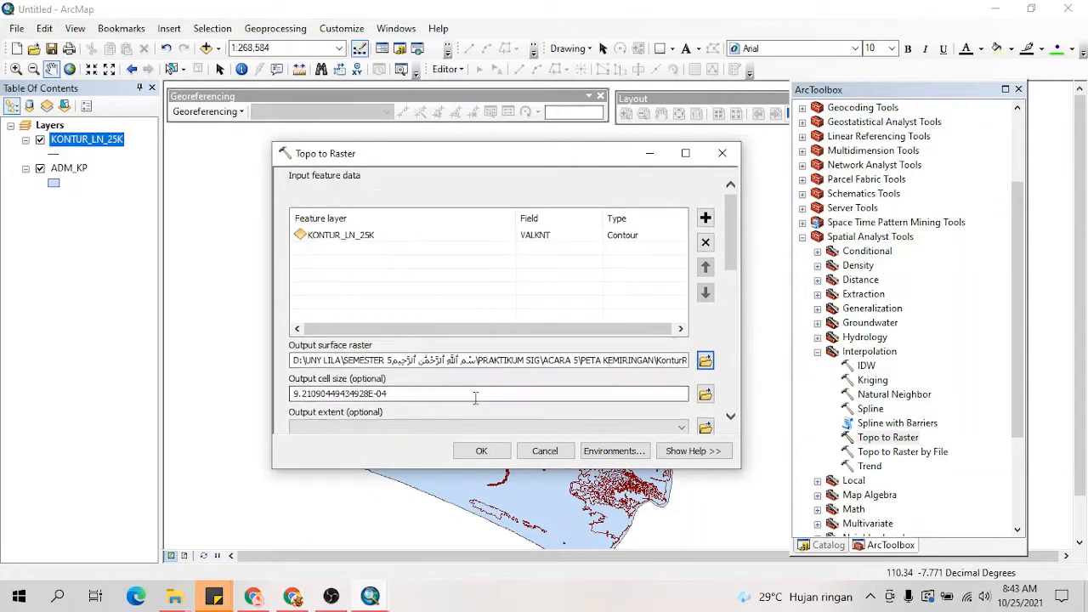
{"action": "scroll", "coordinate": [476, 398], "scroll_direction": "down", "scroll_amount": 1}
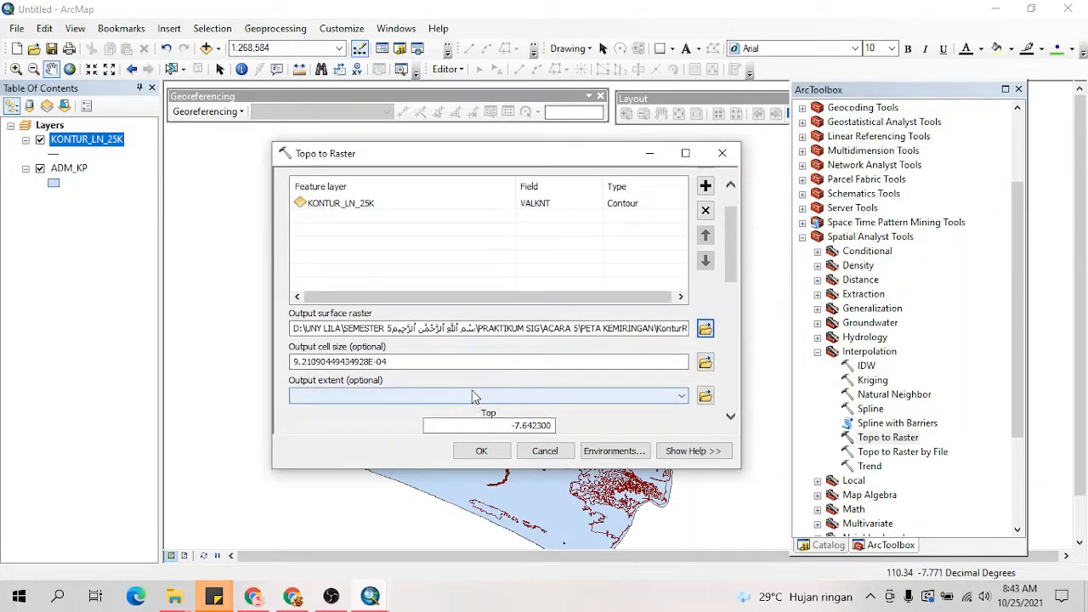
{"action": "left_click", "coordinate": [108, 143]}
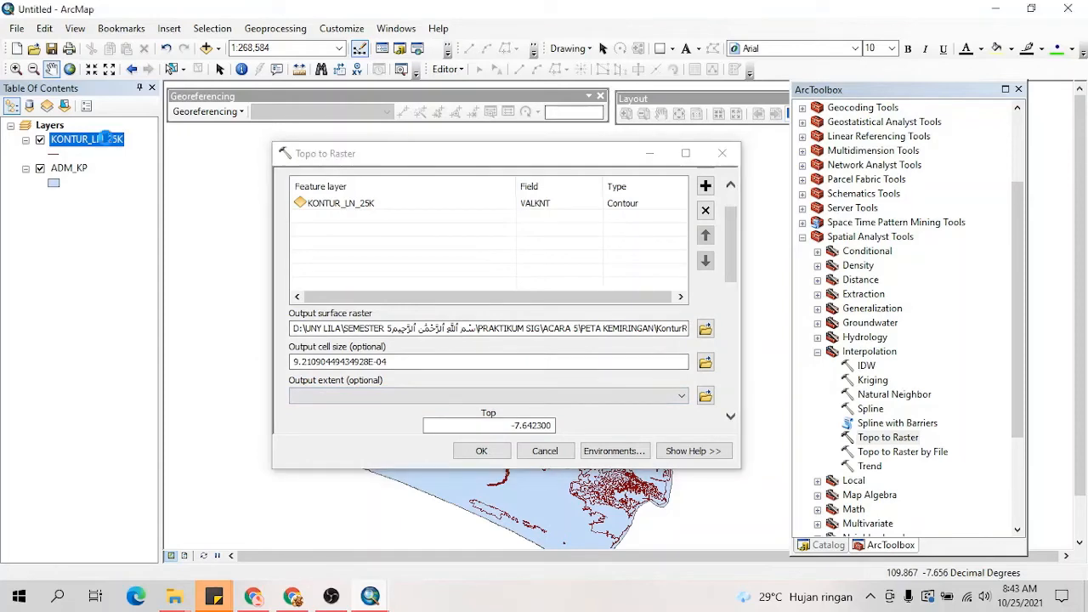
{"action": "right_click", "coordinate": [105, 139]}
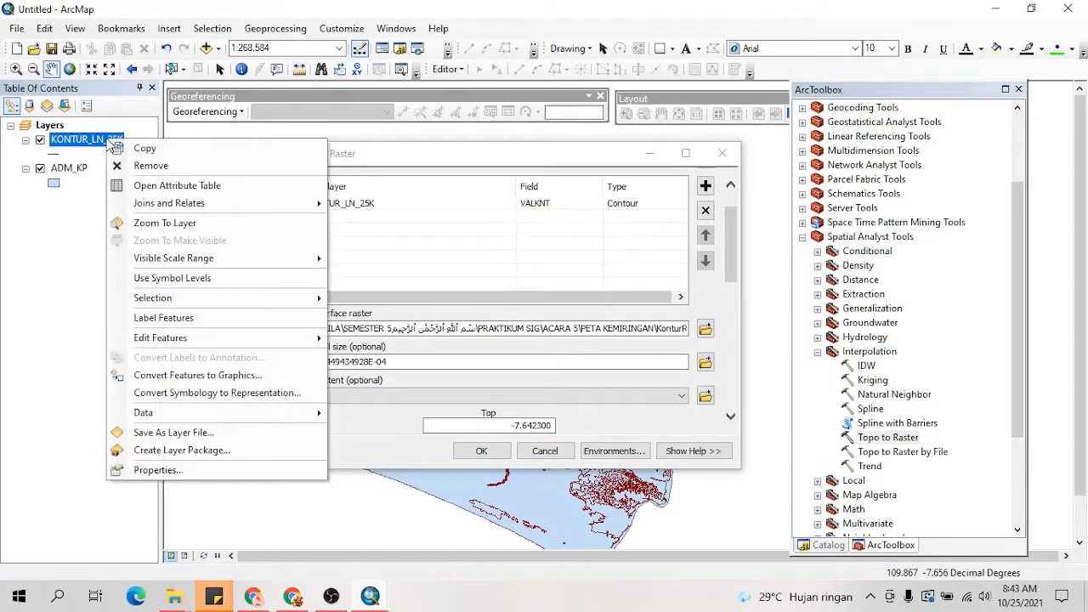
{"action": "left_click", "coordinate": [141, 188]}
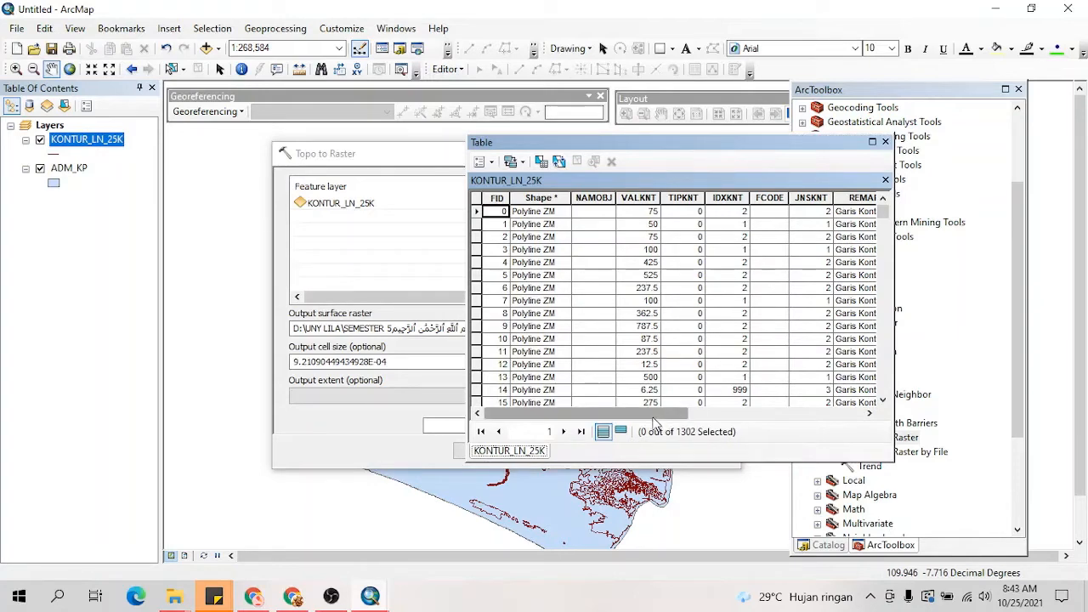
{"action": "left_click_drag", "start_coordinate": [654, 417], "coordinate": [691, 420]}
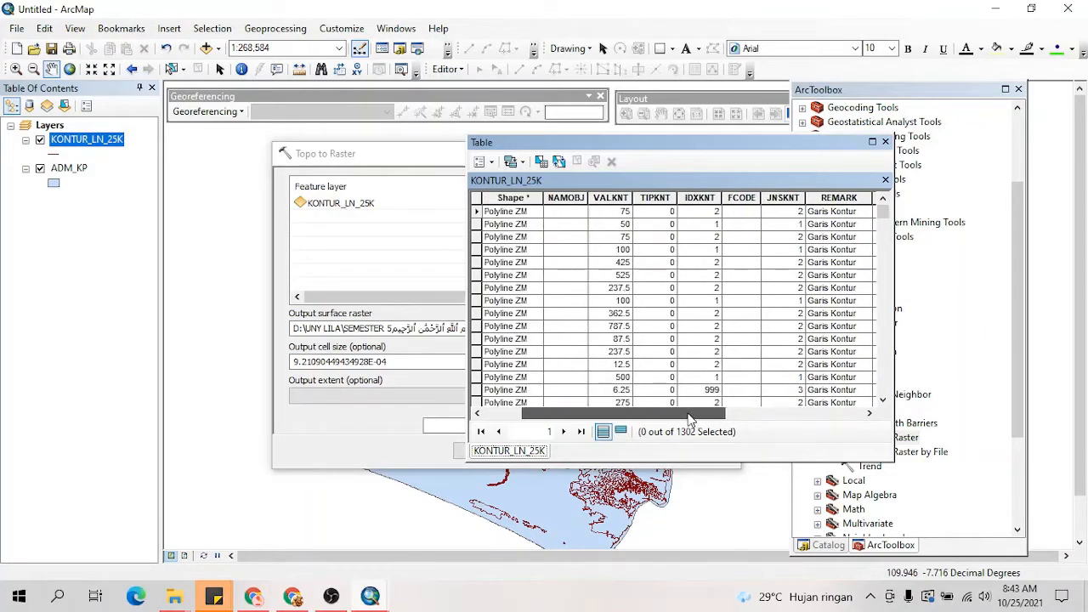
{"action": "left_click", "coordinate": [612, 201]}
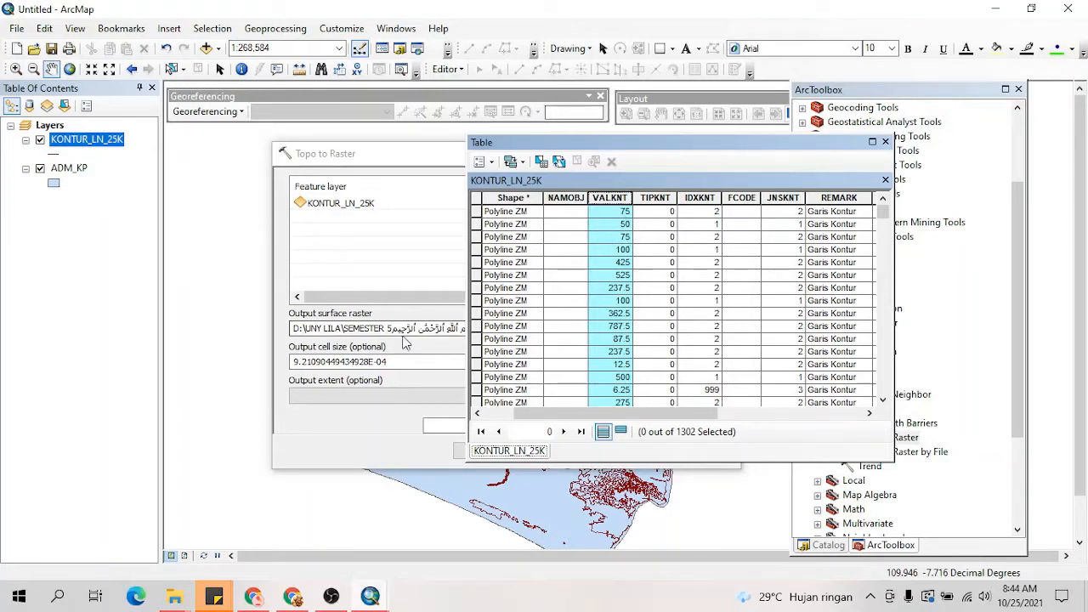
Step: Check the contour layer's height field in Topo to Raster against the VALKNT column of the attribute table
{"action": "left_click", "coordinate": [408, 204]}
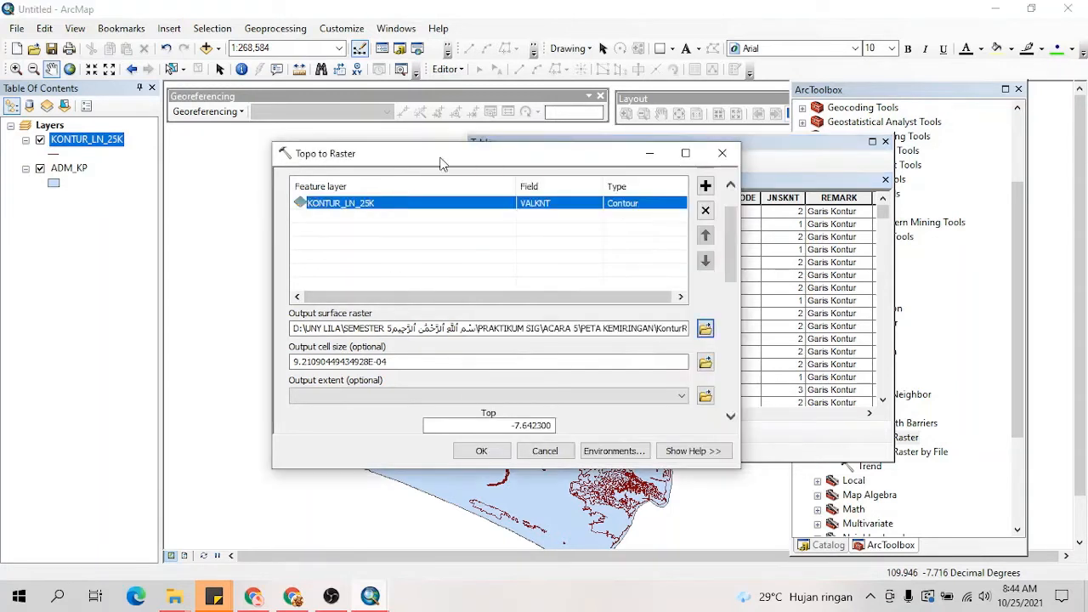
{"action": "left_click_drag", "start_coordinate": [444, 160], "coordinate": [439, 138]}
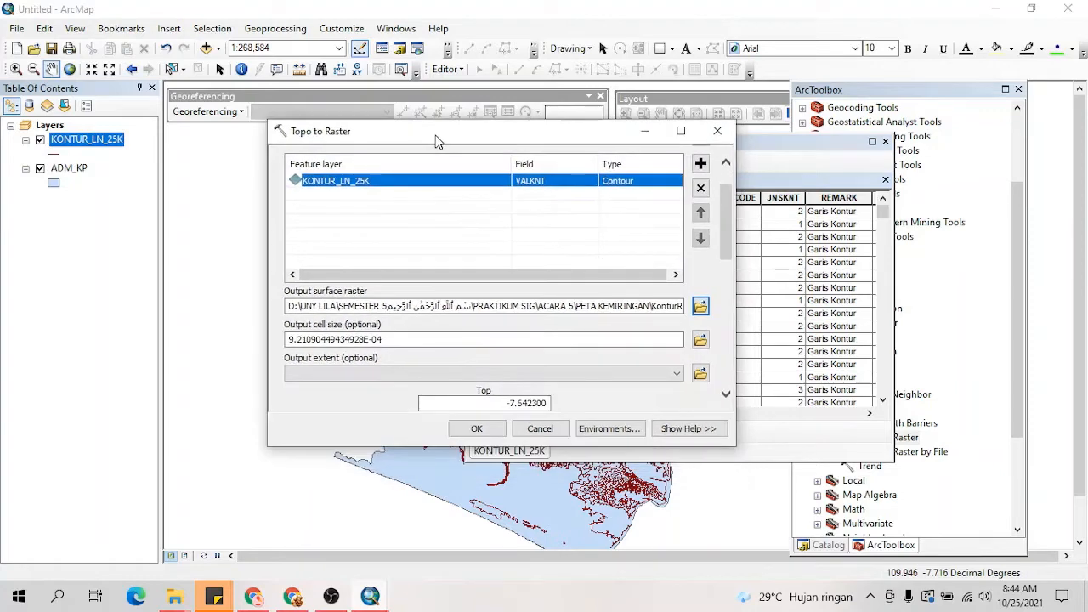
{"action": "left_click", "coordinate": [548, 187]}
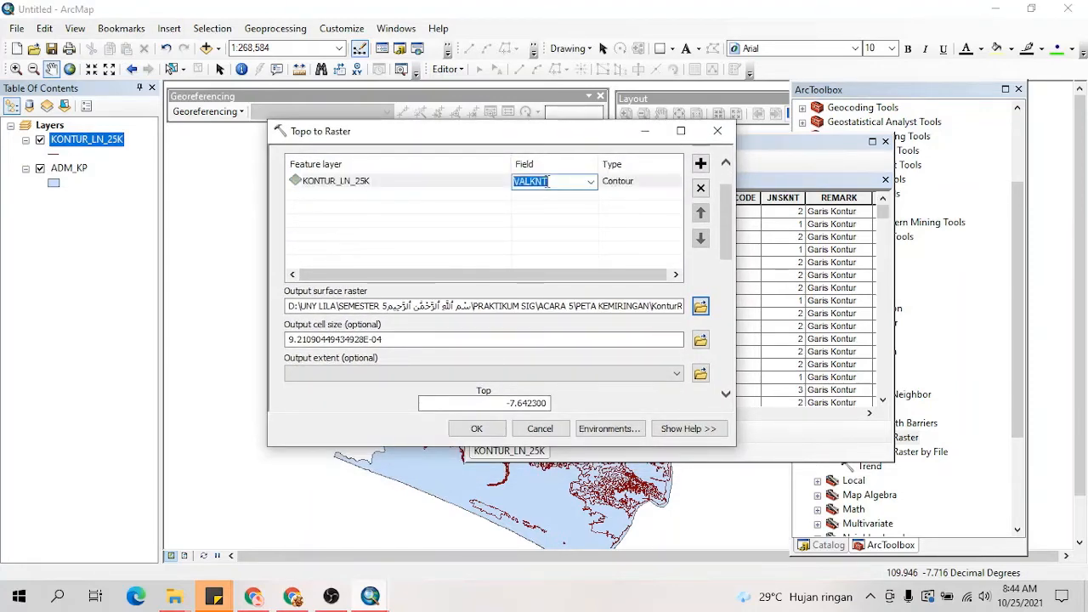
{"action": "left_click", "coordinate": [590, 183]}
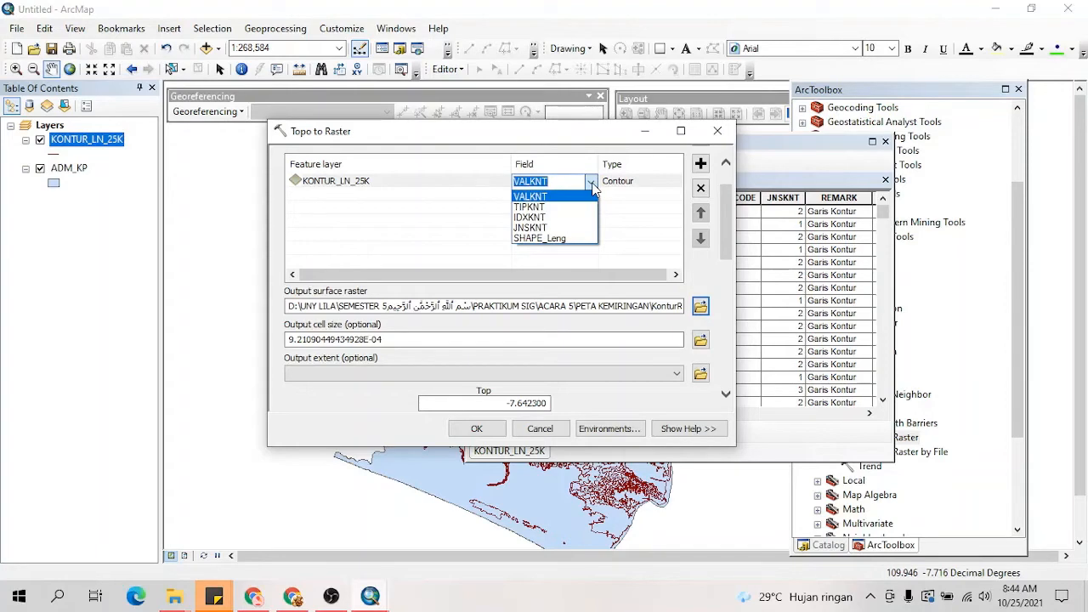
{"action": "left_click", "coordinate": [774, 164]}
{"action": "left_click_drag", "start_coordinate": [773, 143], "coordinate": [828, 133]}
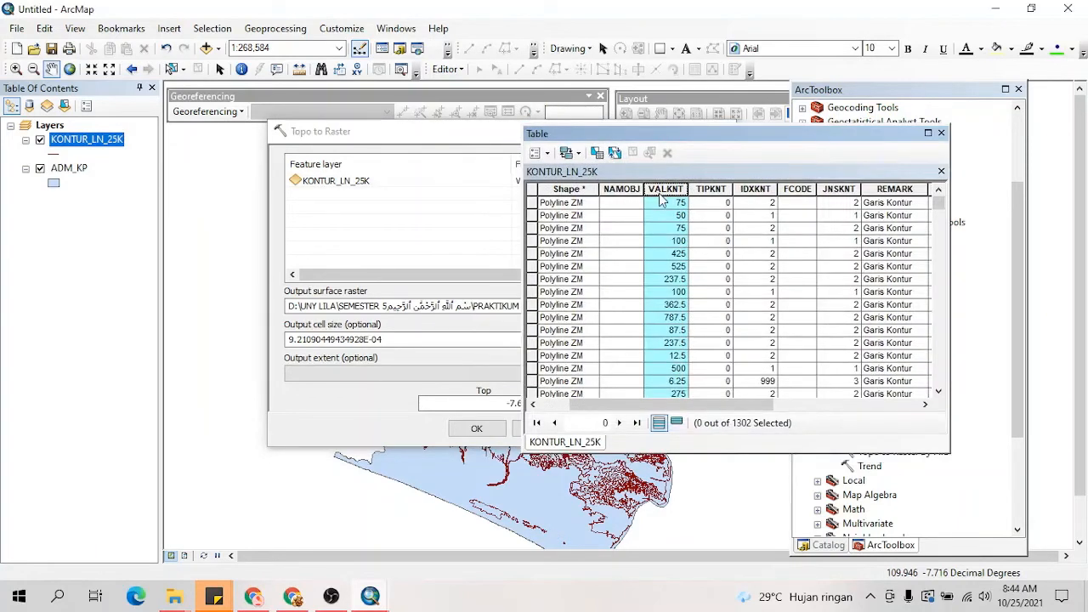
{"action": "left_click", "coordinate": [476, 214]}
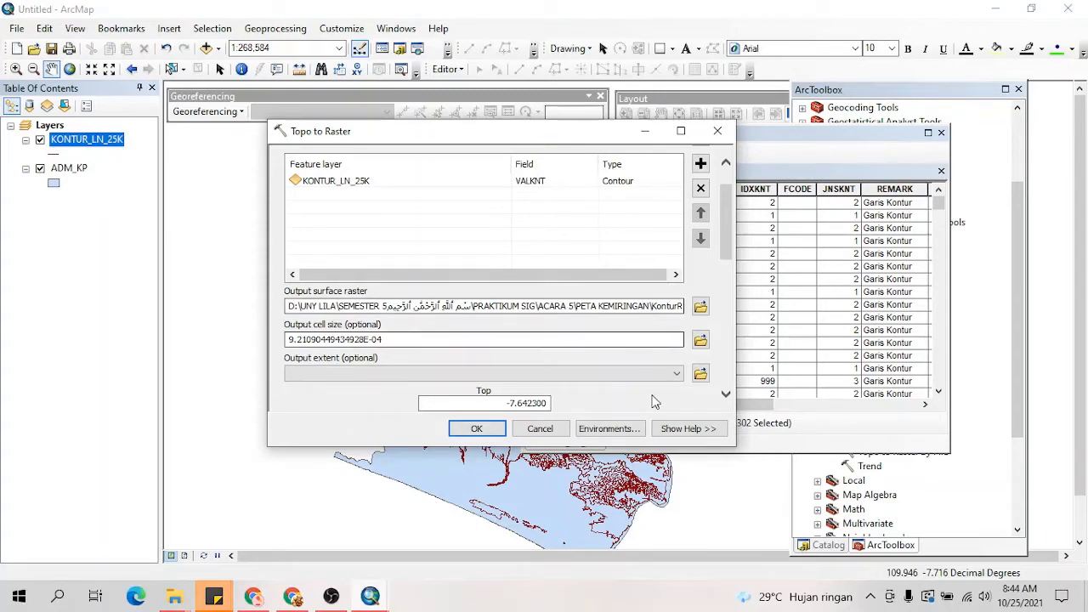
Step: In the tool's environment settings, set the processing extent to Same as layer ADM_KP
{"action": "left_click", "coordinate": [612, 428]}
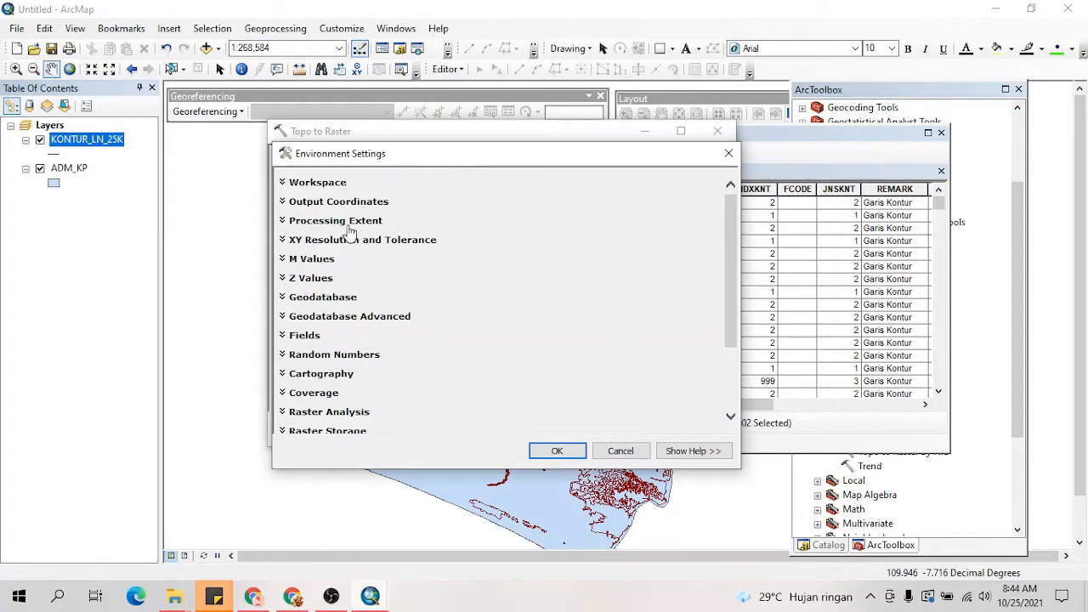
{"action": "left_click", "coordinate": [309, 223]}
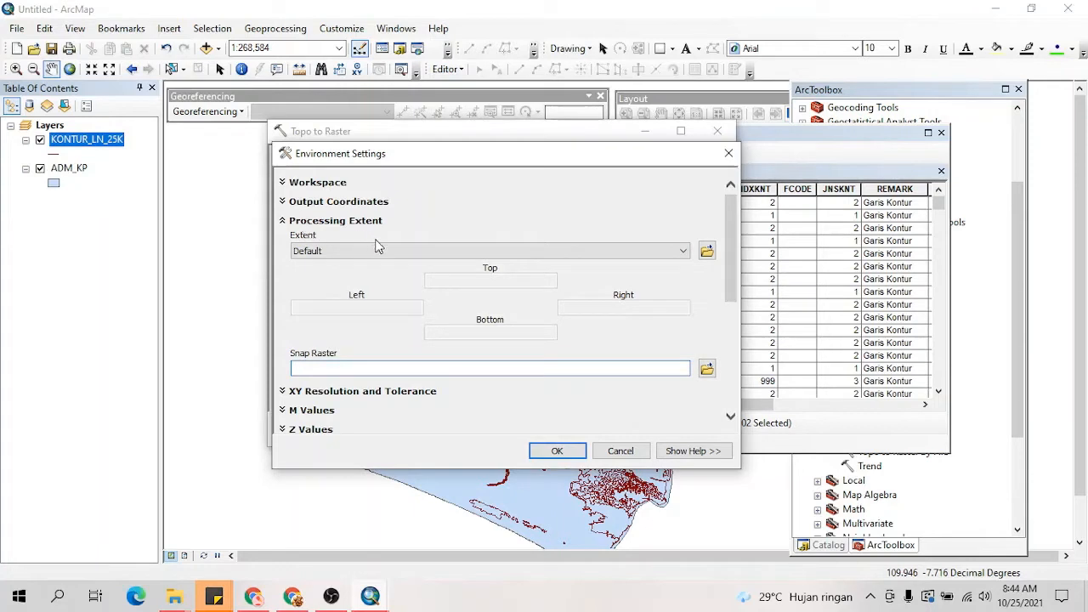
{"action": "left_click", "coordinate": [438, 257]}
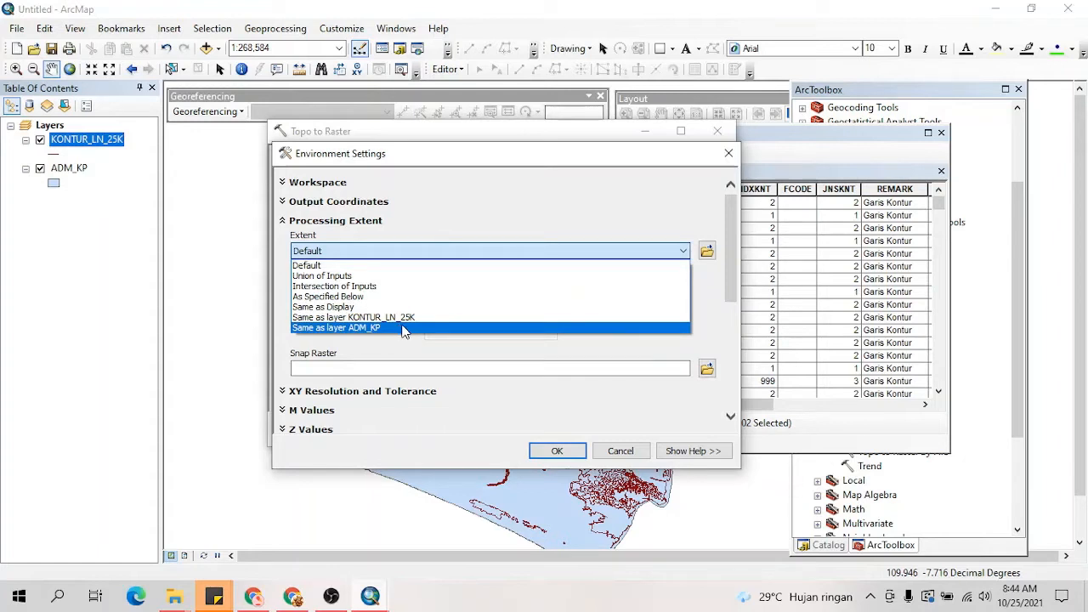
{"action": "left_click", "coordinate": [368, 328]}
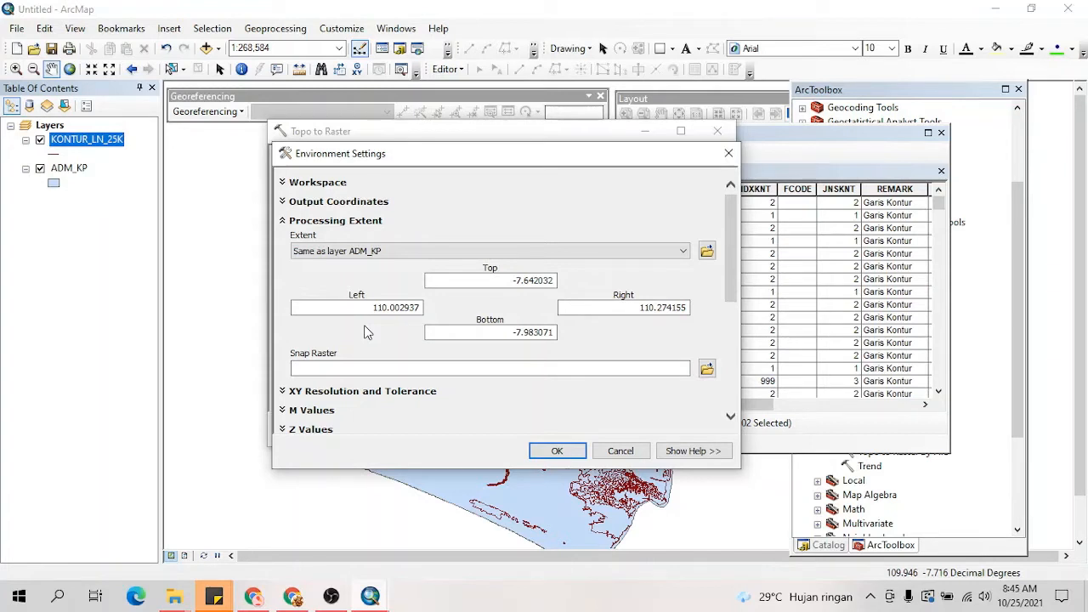
Step: In the environment's Raster Analysis settings, set the cell size to Maximum of Inputs
{"action": "scroll", "coordinate": [401, 358], "scroll_direction": "down", "scroll_amount": 5}
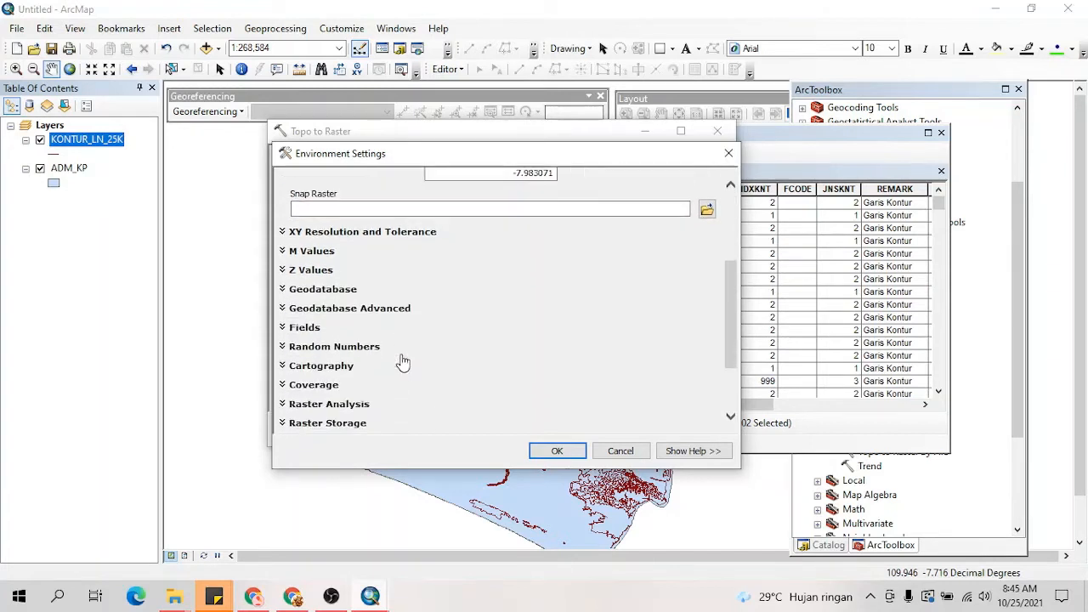
{"action": "left_click", "coordinate": [286, 364]}
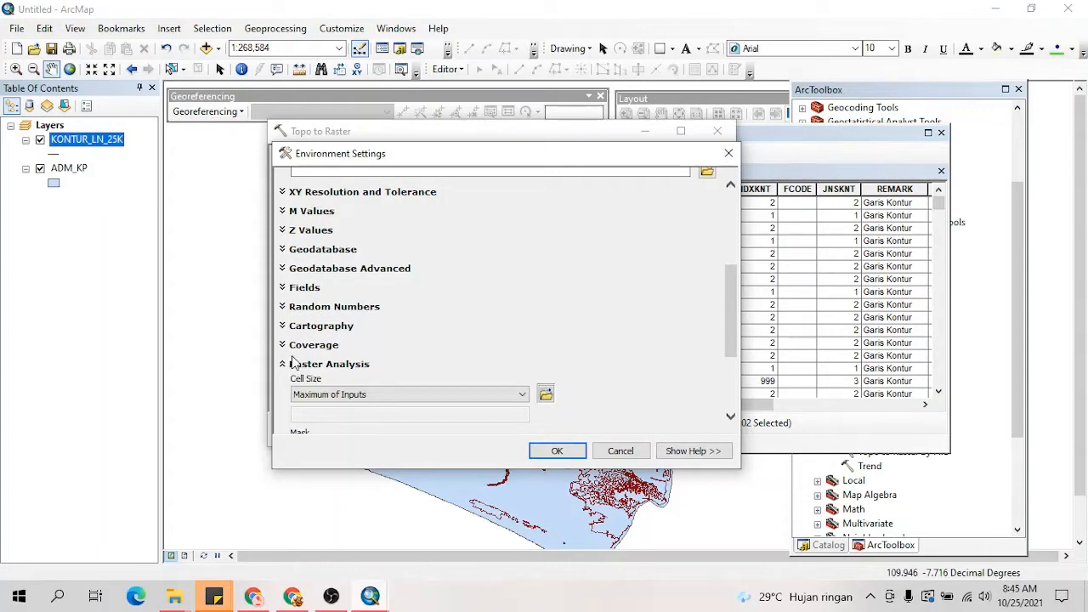
{"action": "scroll", "coordinate": [348, 361], "scroll_direction": "down", "scroll_amount": 2}
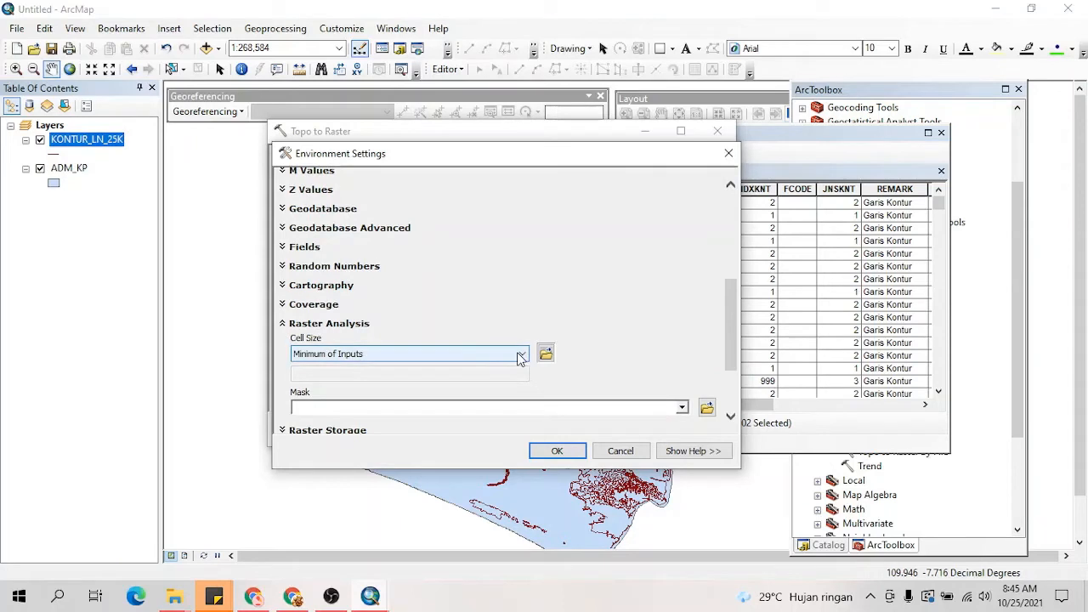
{"action": "left_click", "coordinate": [520, 357]}
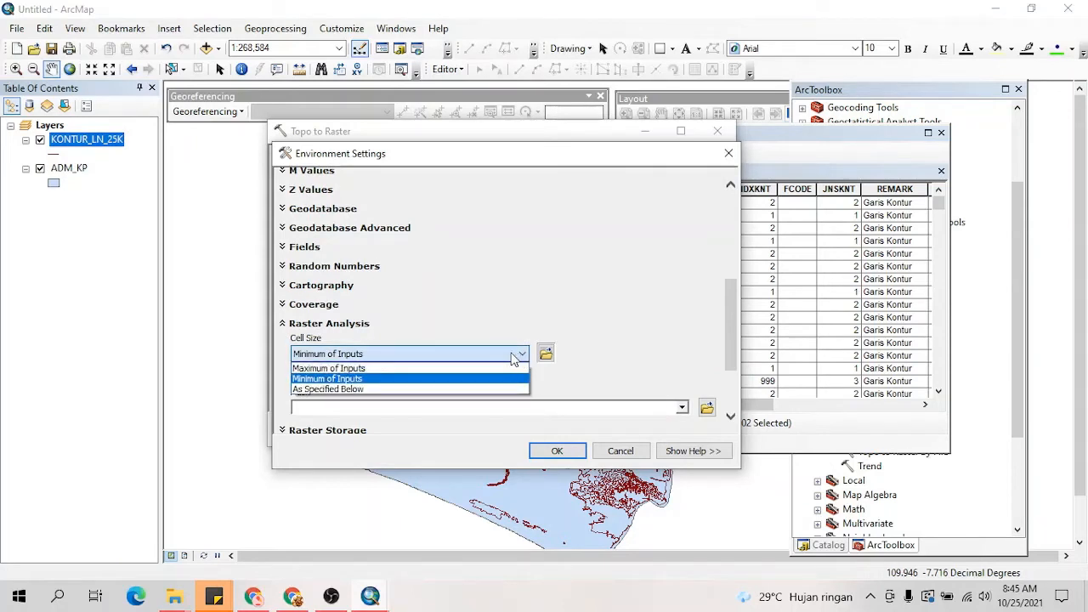
{"action": "left_click", "coordinate": [377, 370]}
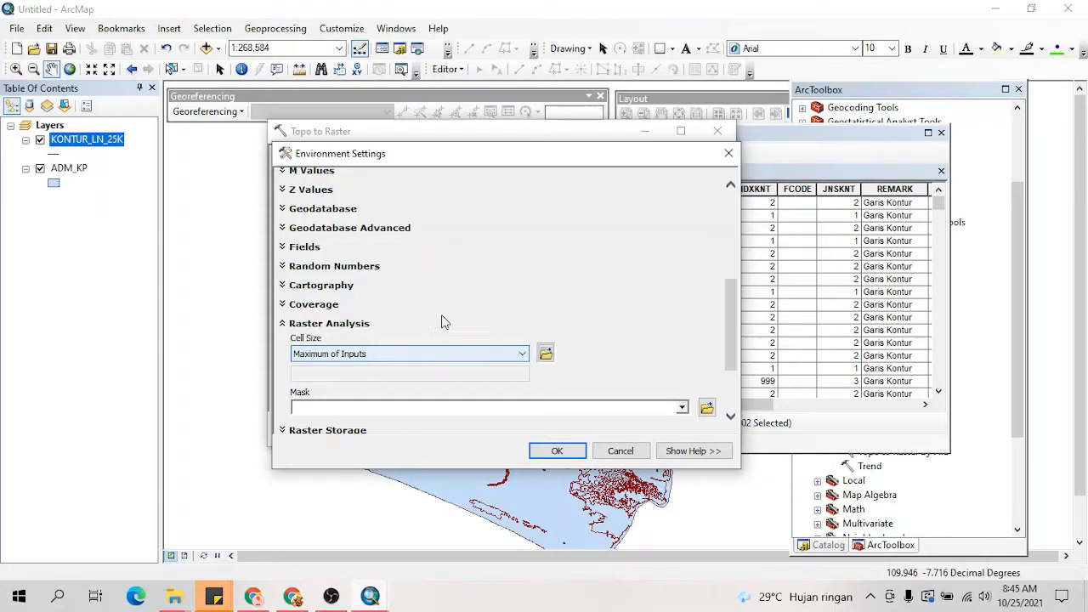
Step: Set ADM_KP as the raster analysis mask, accept the environment settings and run Topo to Raster
{"action": "scroll", "coordinate": [442, 321], "scroll_direction": "down", "scroll_amount": 3}
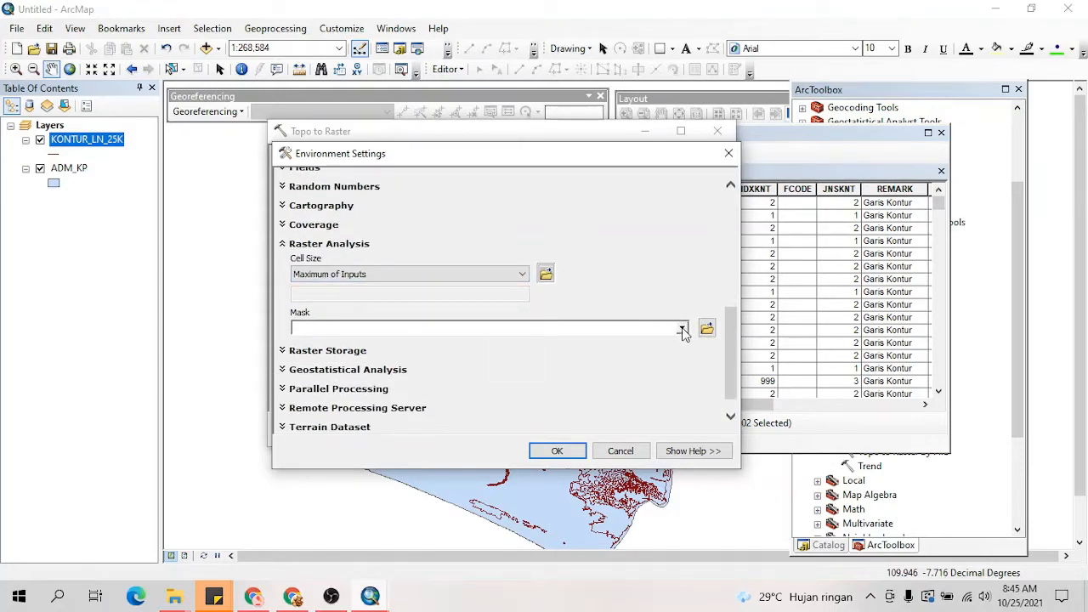
{"action": "left_click", "coordinate": [682, 330]}
{"action": "left_click", "coordinate": [352, 362]}
{"action": "left_click", "coordinate": [555, 451]}
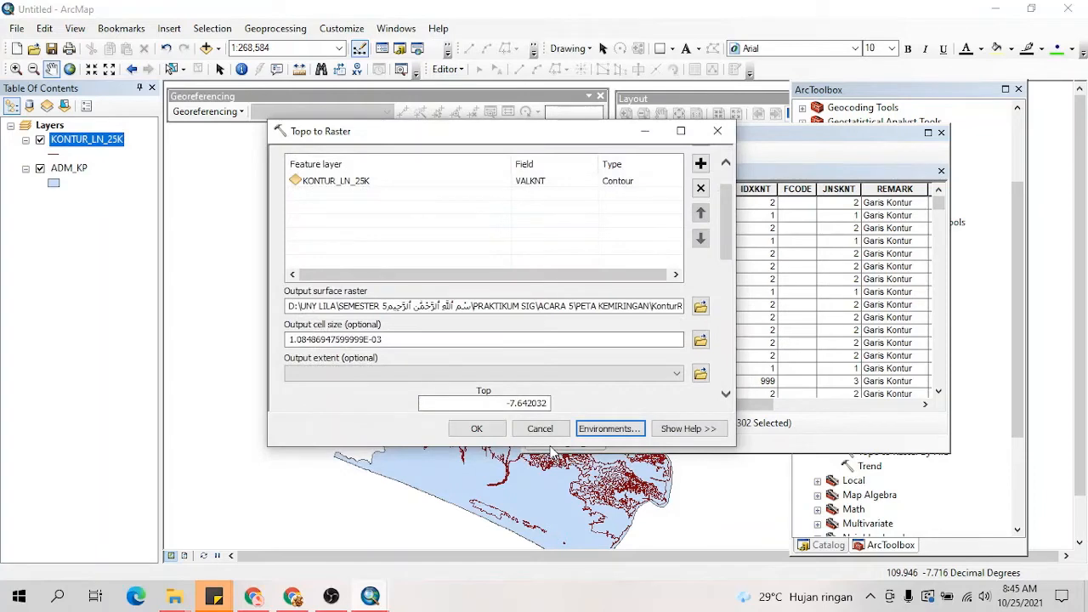
{"action": "left_click", "coordinate": [477, 430]}
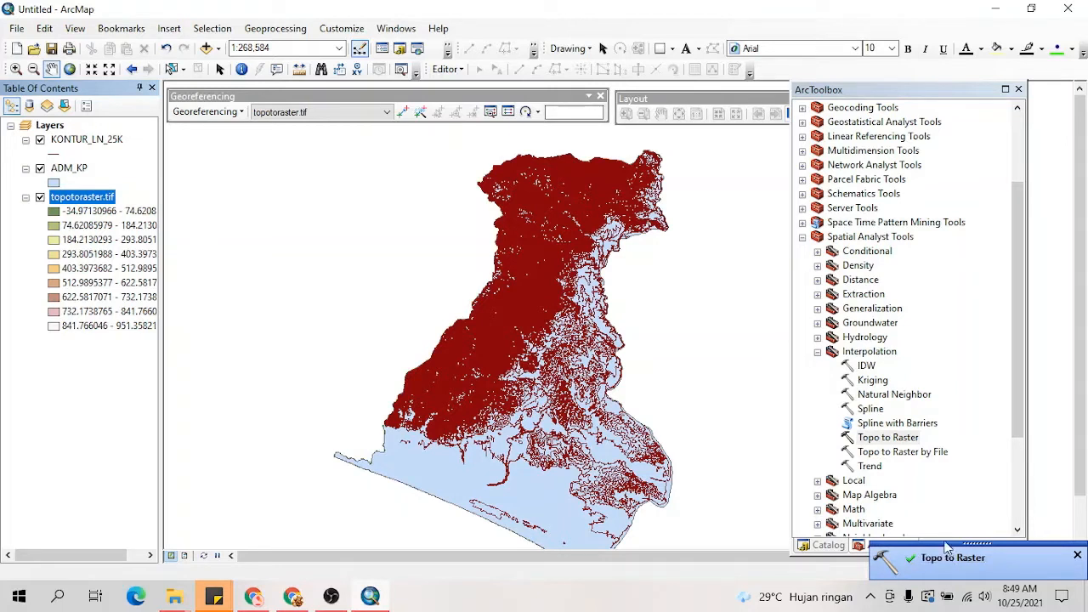
Step: Hide the ADM_KP and KONTUR_LN_25K layers so that only topotoraster.tif is displayed on the map
{"action": "left_click", "coordinate": [40, 169]}
{"action": "left_click", "coordinate": [40, 140]}
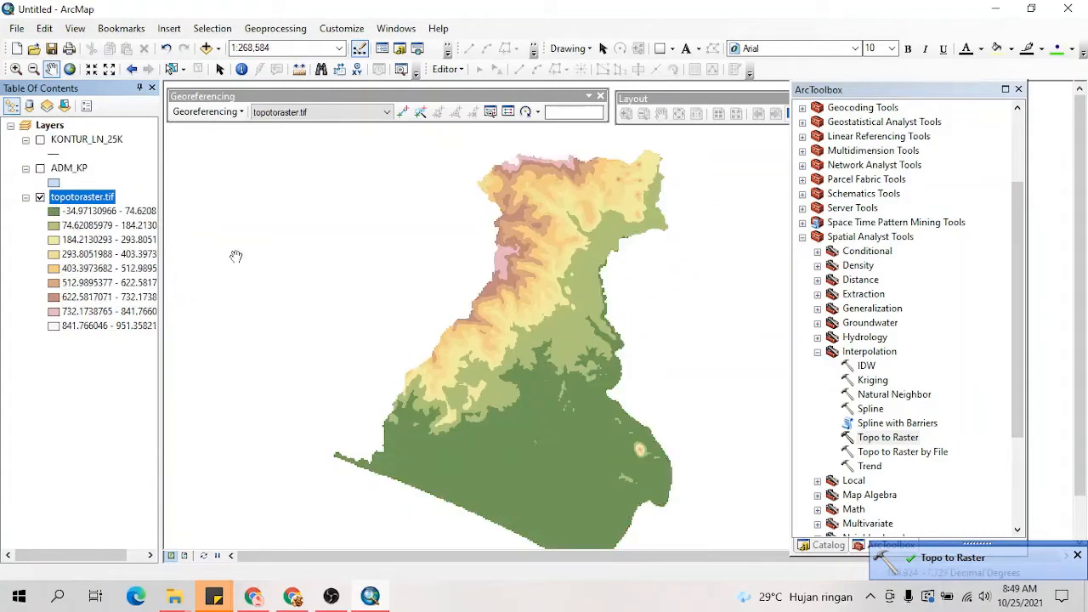
{"action": "left_click_drag", "start_coordinate": [556, 373], "coordinate": [509, 364]}
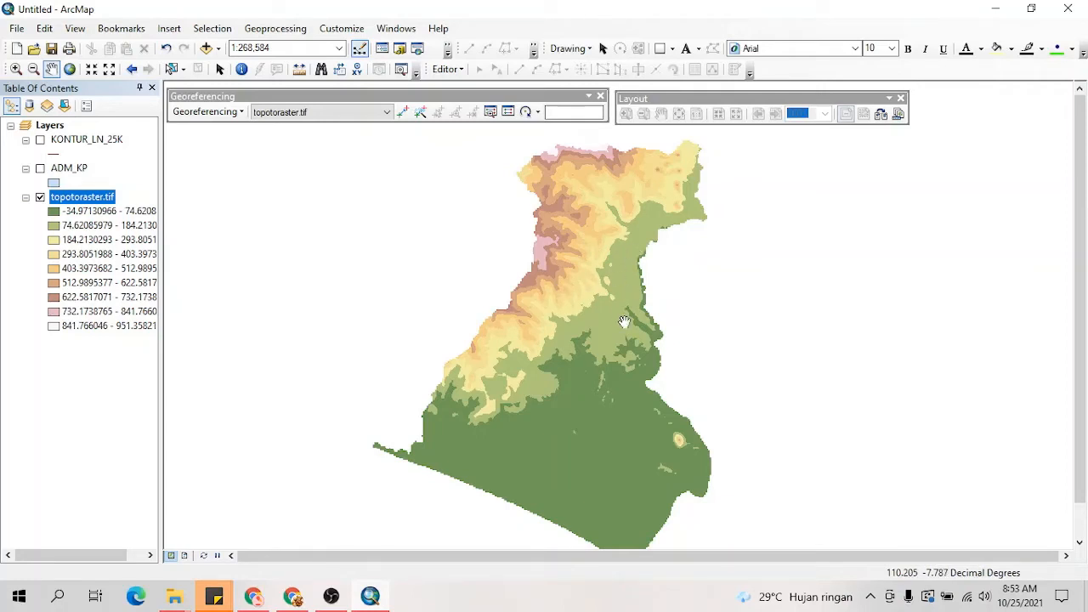
{"action": "mouse_move", "coordinate": [601, 314]}
{"action": "left_mouse_down"}
{"action": "mouse_move", "coordinate": [612, 324]}
{"action": "mouse_move", "coordinate": [600, 310]}
{"action": "left_mouse_up"}
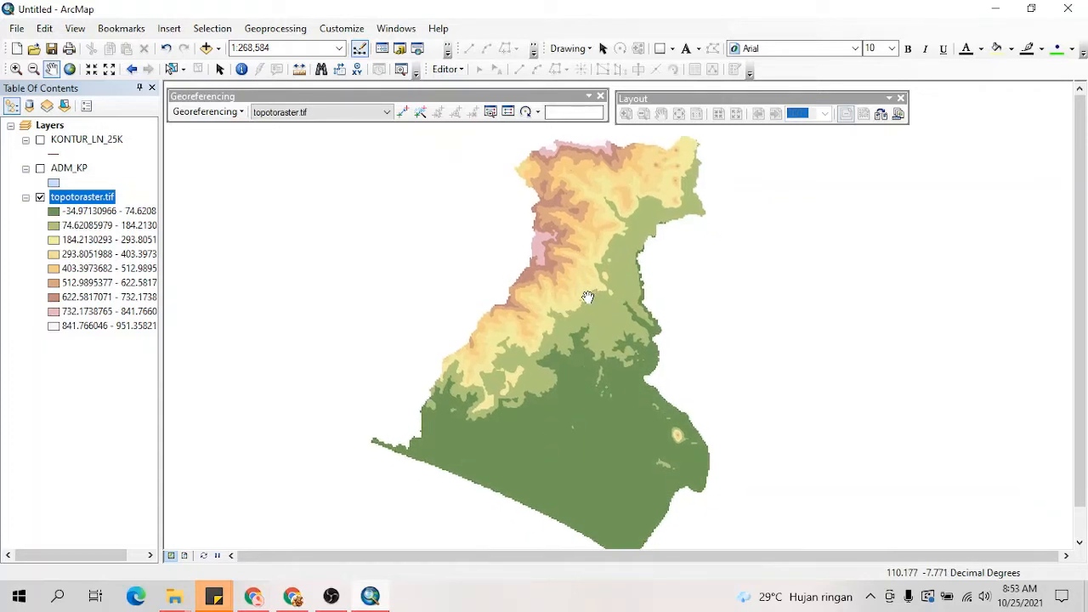
Step: Open the Project Raster tool from the raster Projections and Transformations toolset in Data Management Tools
{"action": "left_click", "coordinate": [276, 29]}
{"action": "left_click", "coordinate": [285, 171]}
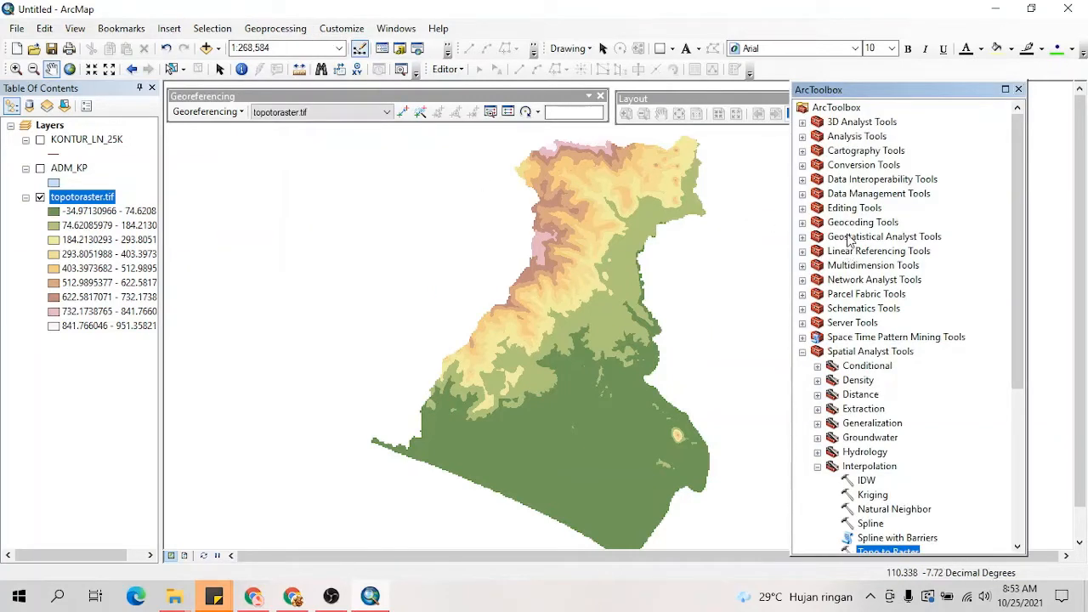
{"action": "left_click", "coordinate": [803, 194]}
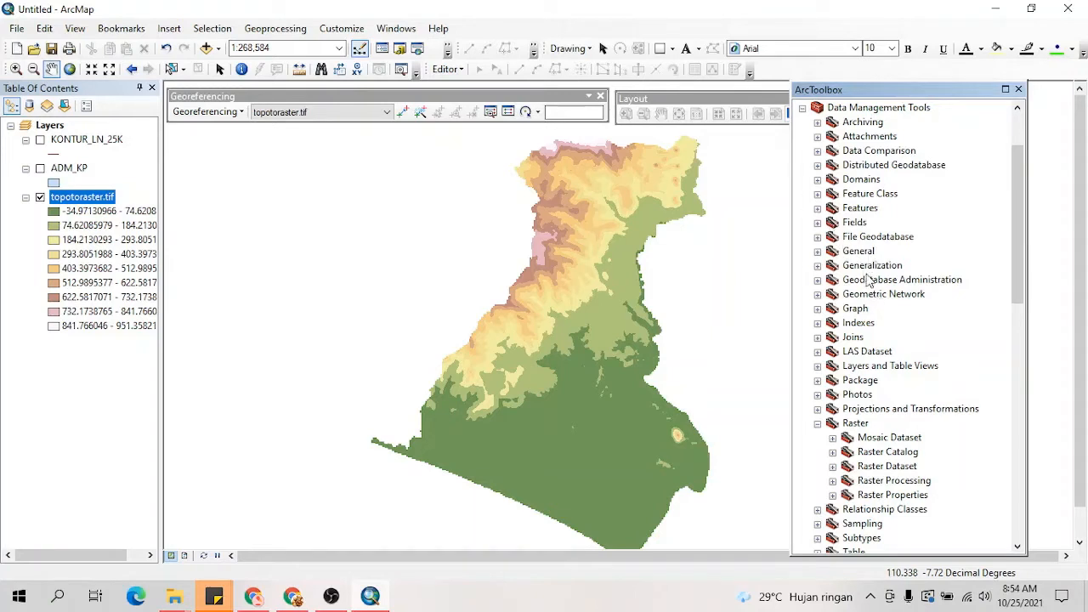
{"action": "left_click", "coordinate": [818, 409]}
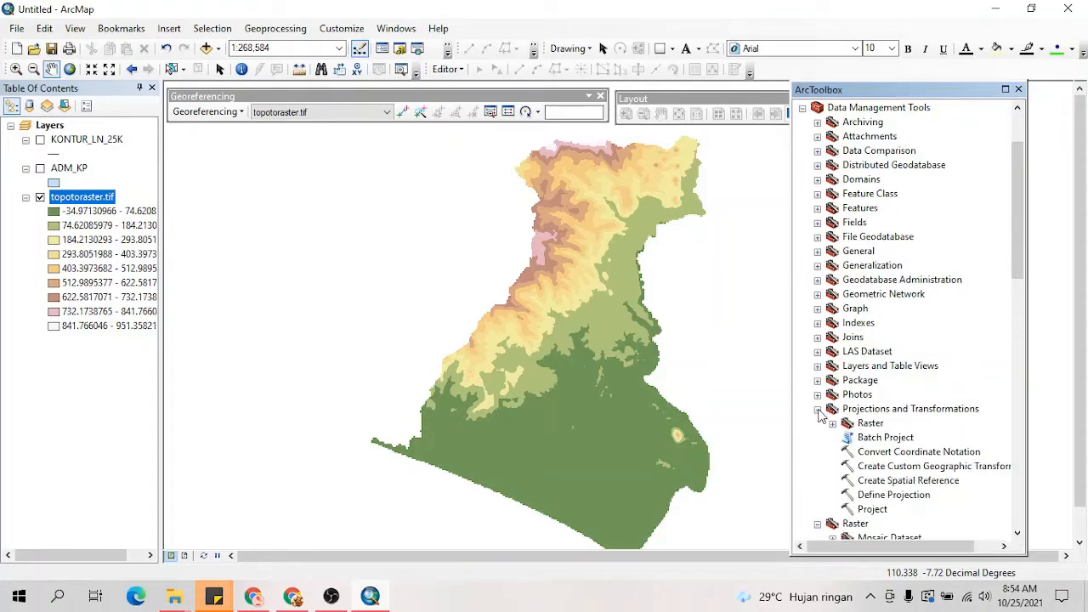
{"action": "scroll", "coordinate": [925, 351], "scroll_direction": "down", "scroll_amount": 1}
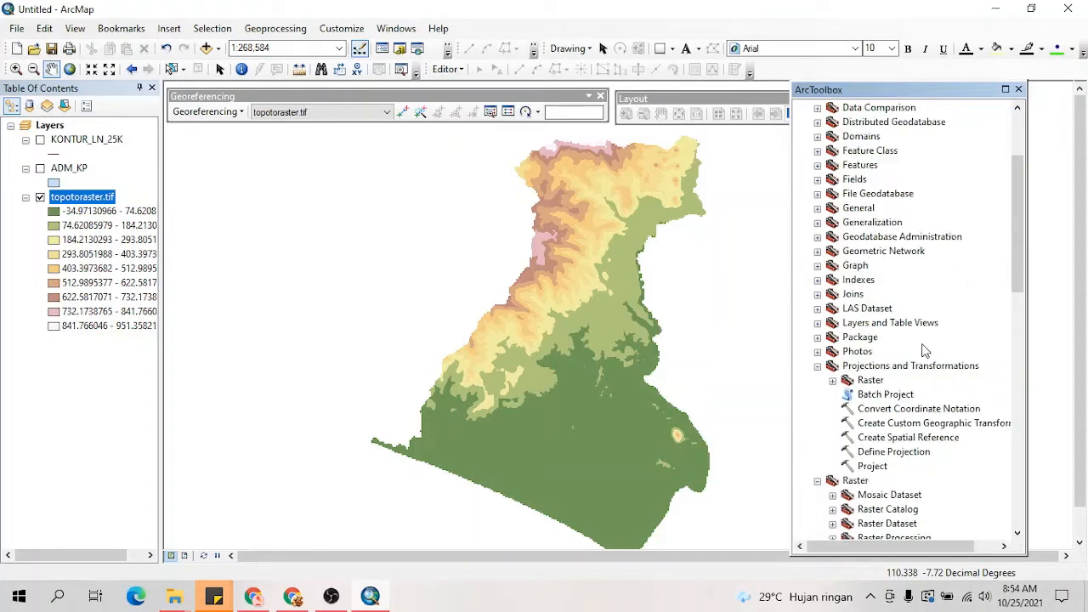
{"action": "left_click", "coordinate": [833, 380]}
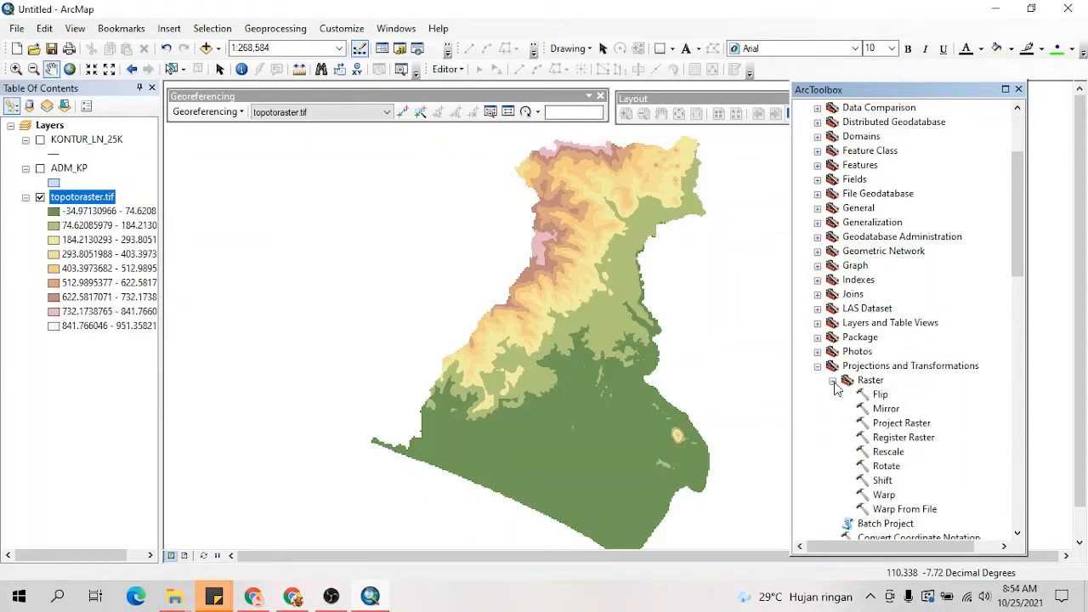
{"action": "left_click", "coordinate": [899, 423]}
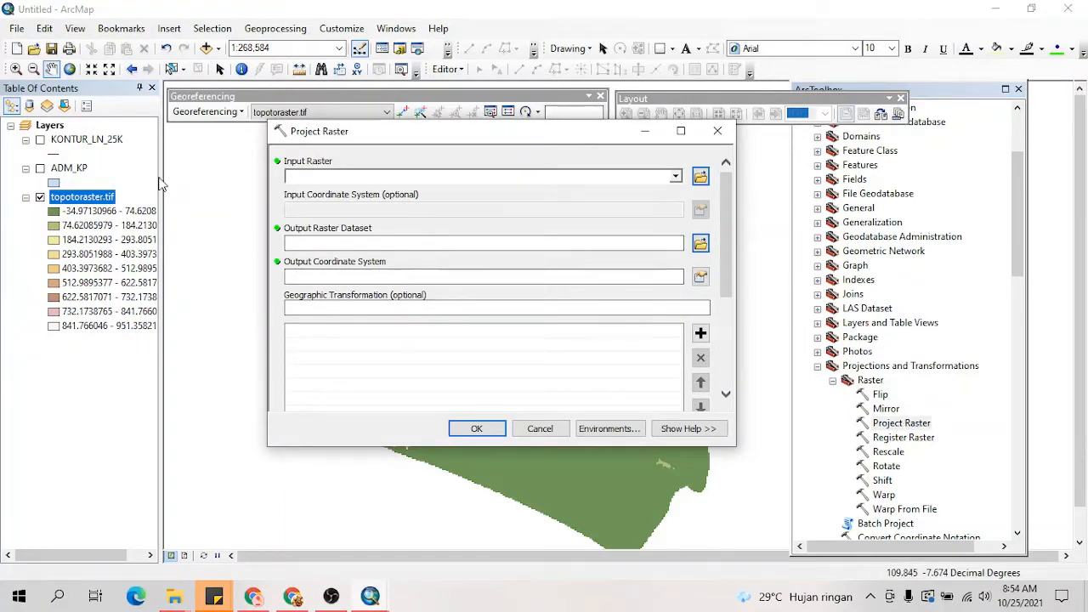
Step: Use topotoraster.tif as the input raster and set the output raster dataset to KP49S in the PETA KEMIRINGAN folder
{"action": "left_click_drag", "start_coordinate": [82, 201], "coordinate": [334, 173]}
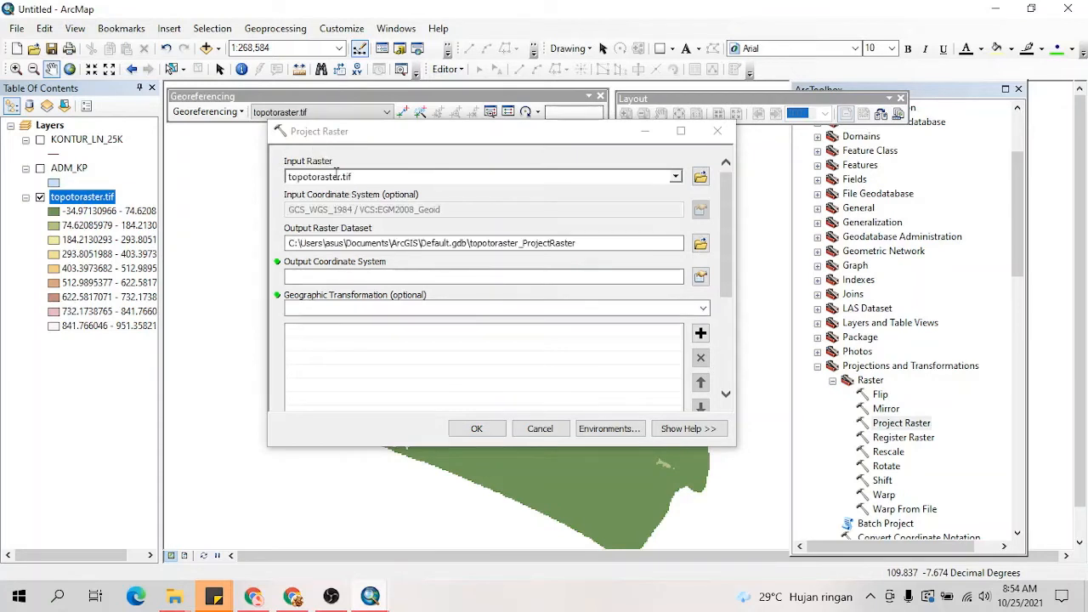
{"action": "left_click", "coordinate": [699, 243]}
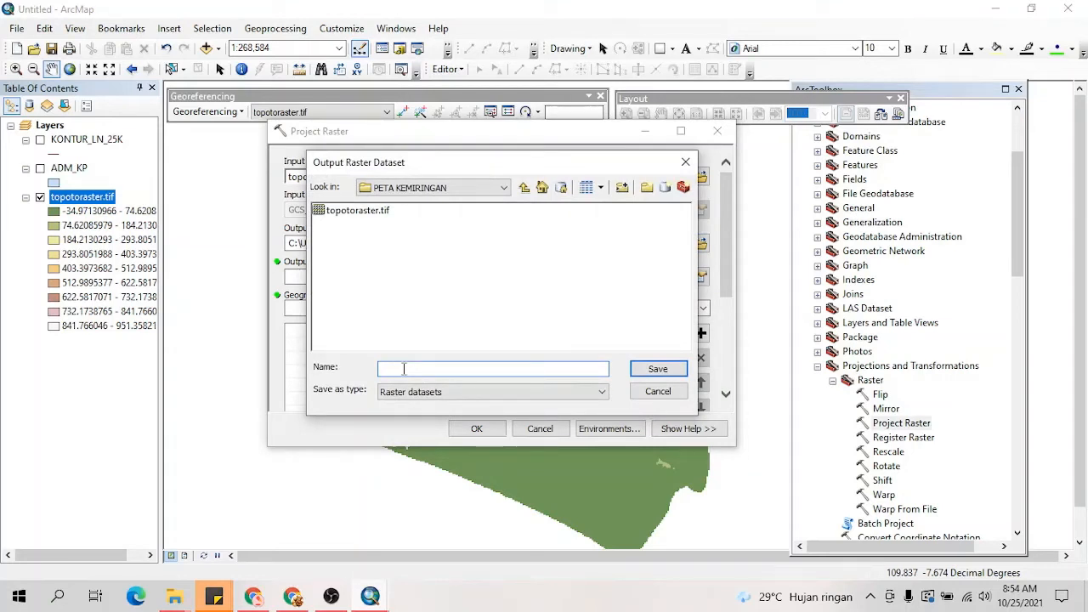
{"action": "type", "text": "KP49S"}
{"action": "left_click", "coordinate": [664, 390]}
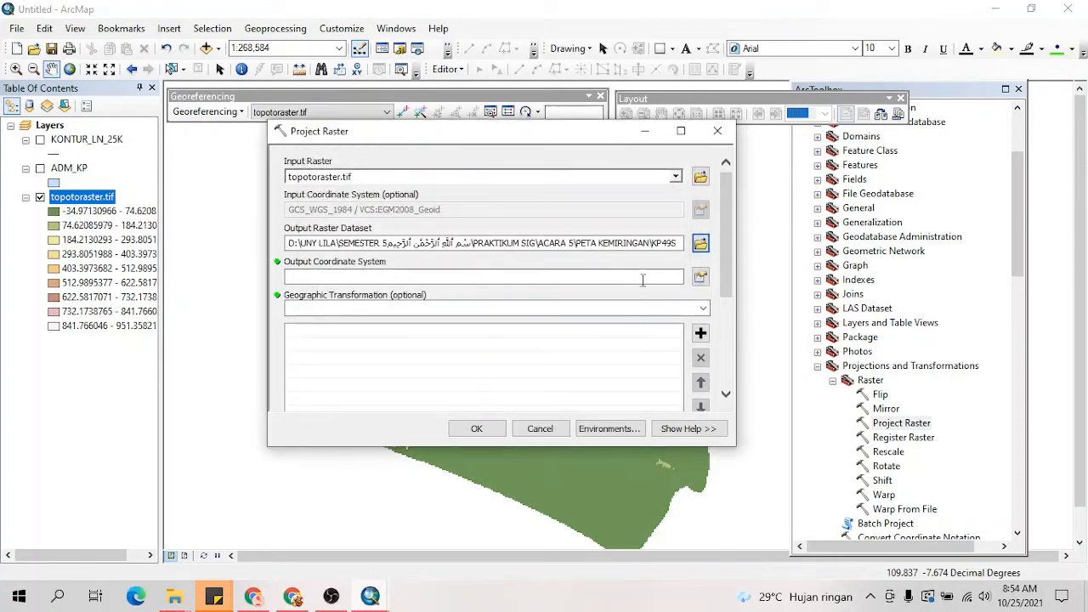
Step: Set the output coordinate system to WGS 1984 UTM Zone 49S and try to project the raster
{"action": "left_click", "coordinate": [700, 278]}
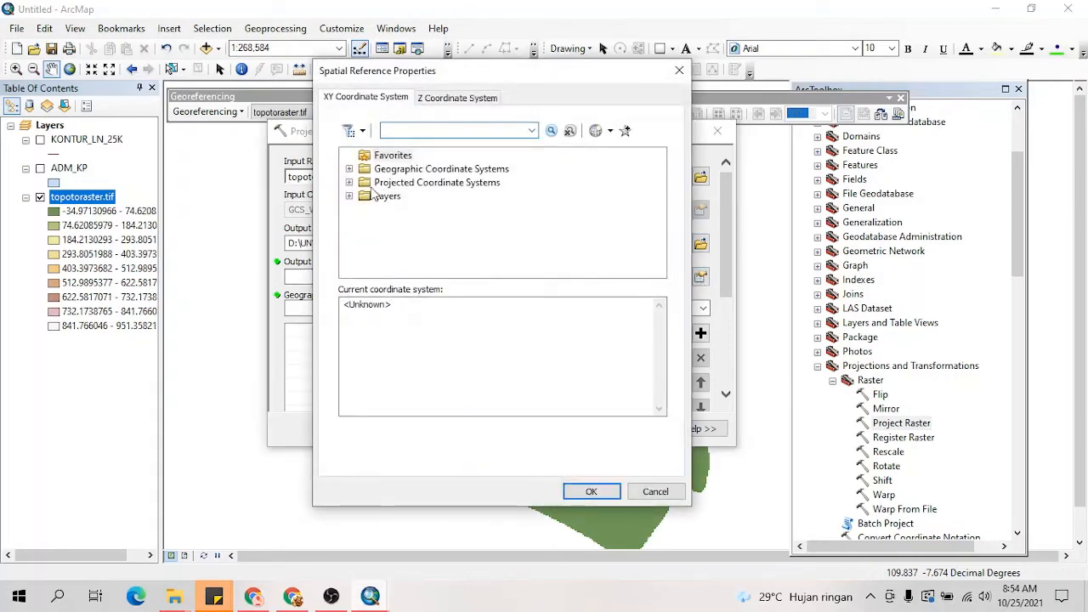
{"action": "left_click", "coordinate": [381, 184]}
{"action": "double_click", "coordinate": [382, 184]}
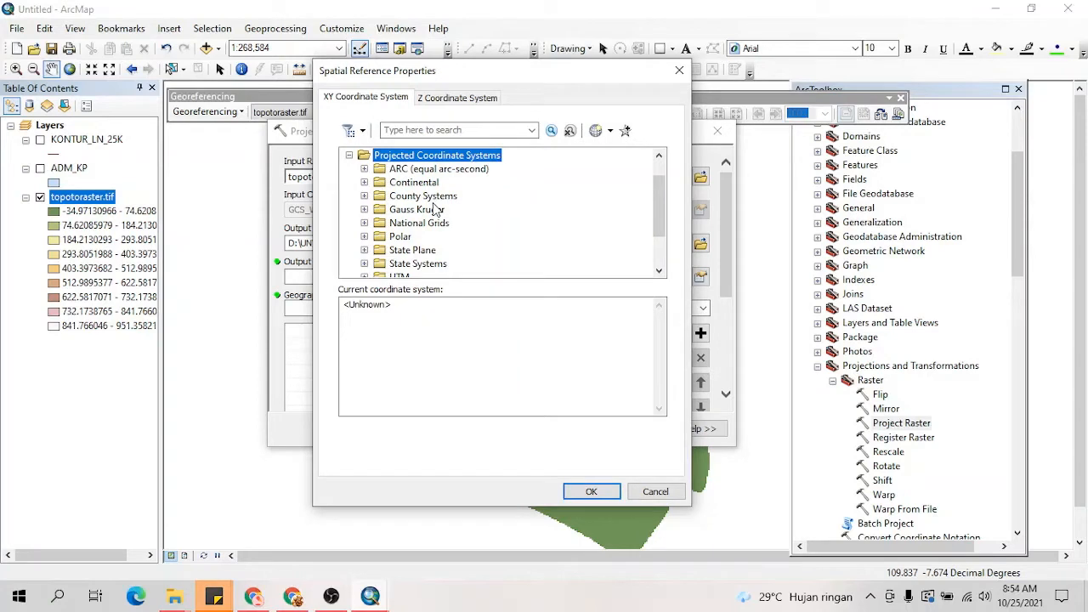
{"action": "scroll", "coordinate": [435, 210], "scroll_direction": "down", "scroll_amount": 1}
{"action": "double_click", "coordinate": [417, 223]}
{"action": "scroll", "coordinate": [424, 227], "scroll_direction": "down", "scroll_amount": 3}
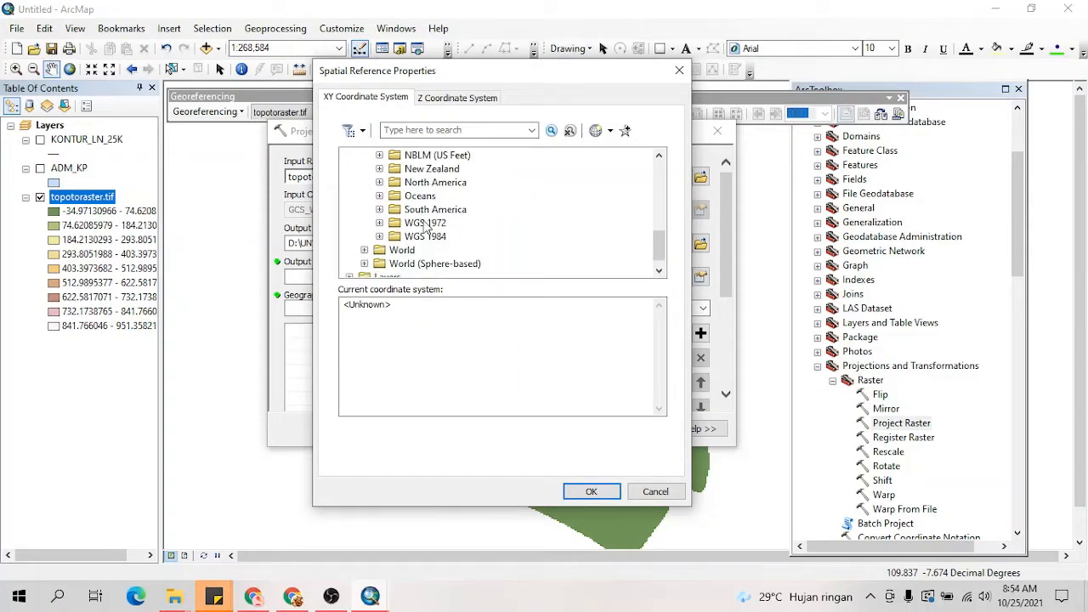
{"action": "scroll", "coordinate": [388, 240], "scroll_direction": "down", "scroll_amount": 1}
{"action": "left_click", "coordinate": [388, 241]}
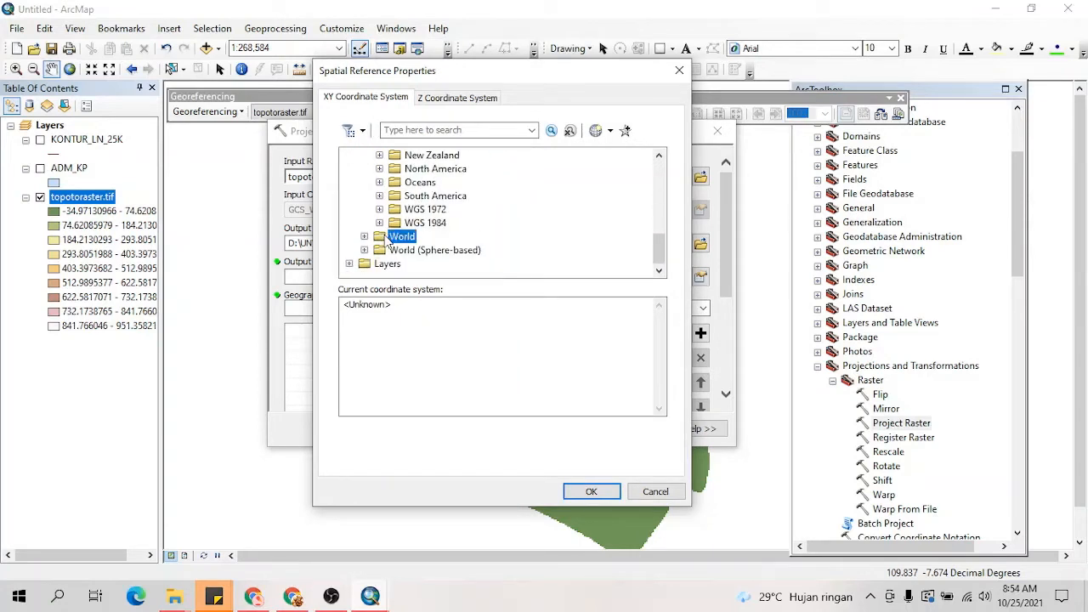
{"action": "left_click", "coordinate": [381, 223]}
{"action": "left_click", "coordinate": [395, 250]}
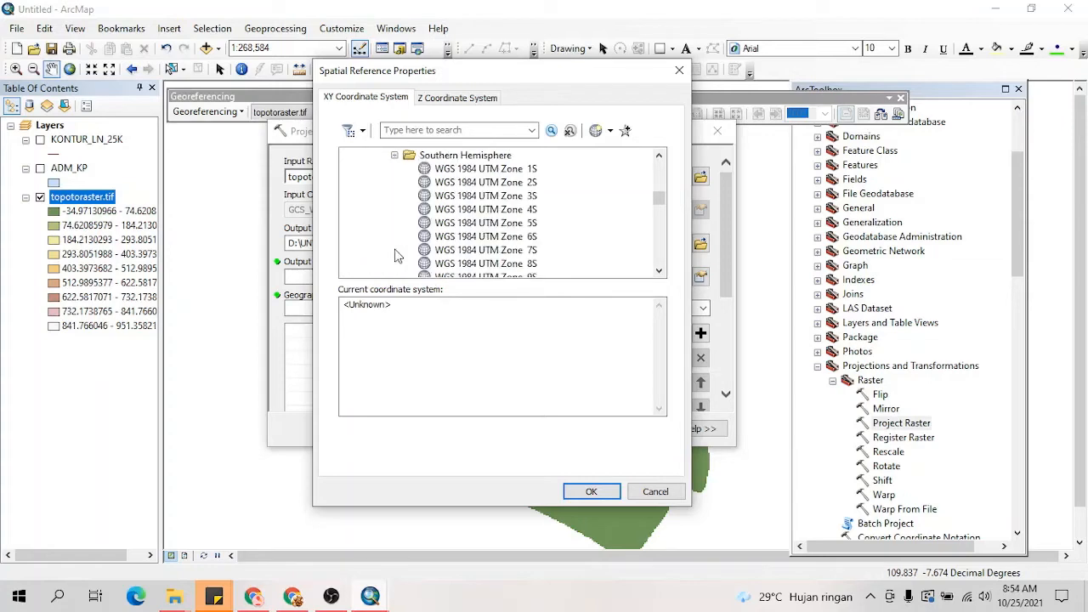
{"action": "scroll", "coordinate": [495, 220], "scroll_direction": "down", "scroll_amount": 12}
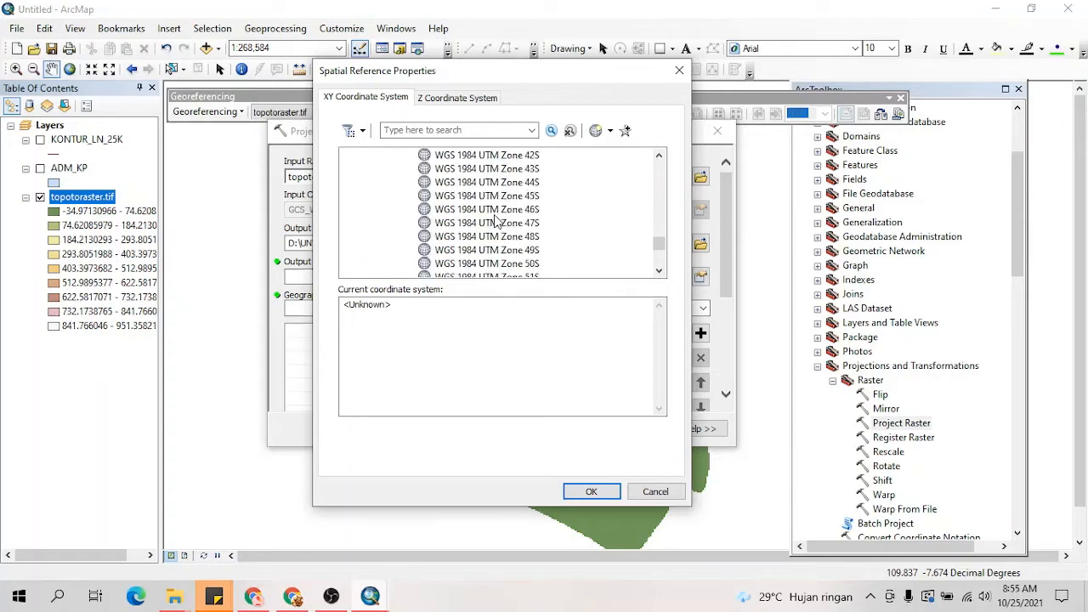
{"action": "left_click", "coordinate": [513, 252]}
{"action": "left_click", "coordinate": [574, 487]}
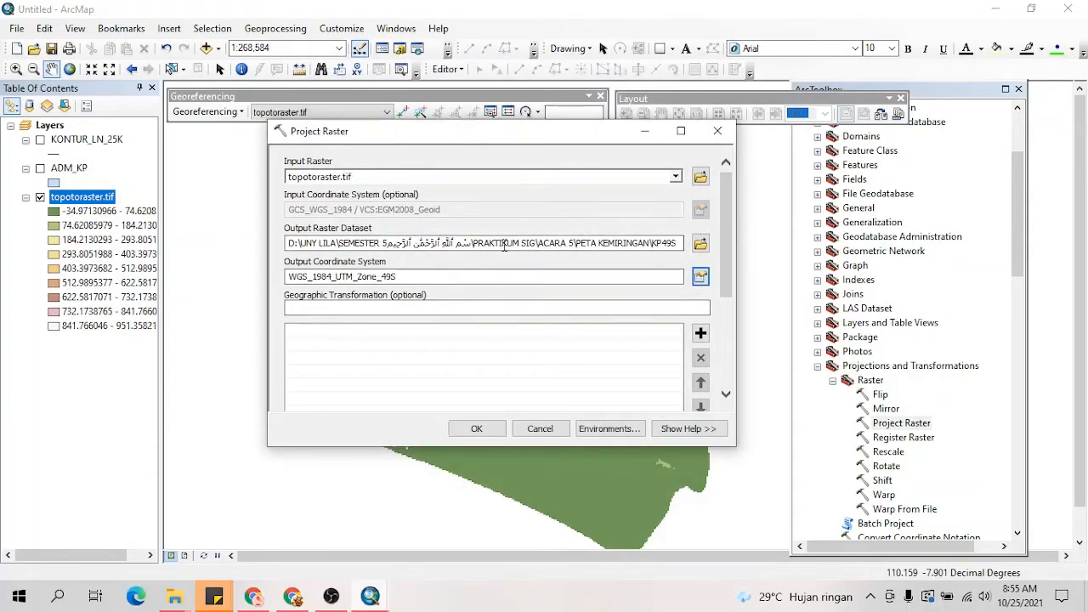
{"action": "scroll", "coordinate": [508, 331], "scroll_direction": "down", "scroll_amount": 2}
{"action": "left_click", "coordinate": [477, 428]}
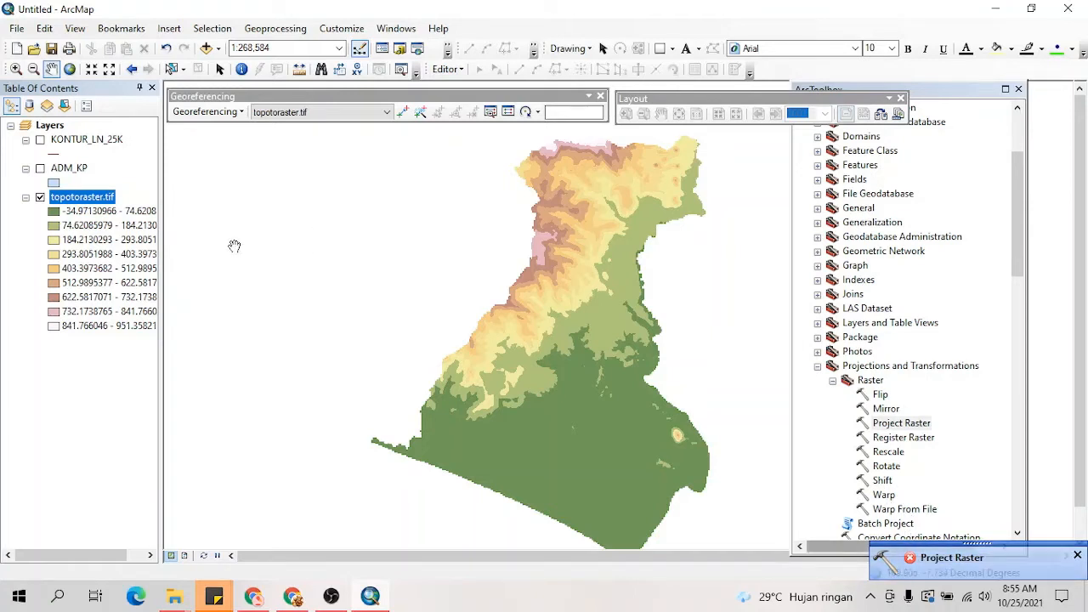
Step: Restart Project Raster with topotoraster.tif as input and set the output raster dataset to KP49S.tif in the PETA KEMIRINGAN folder
{"action": "left_click", "coordinate": [889, 425]}
{"action": "double_click", "coordinate": [889, 425]}
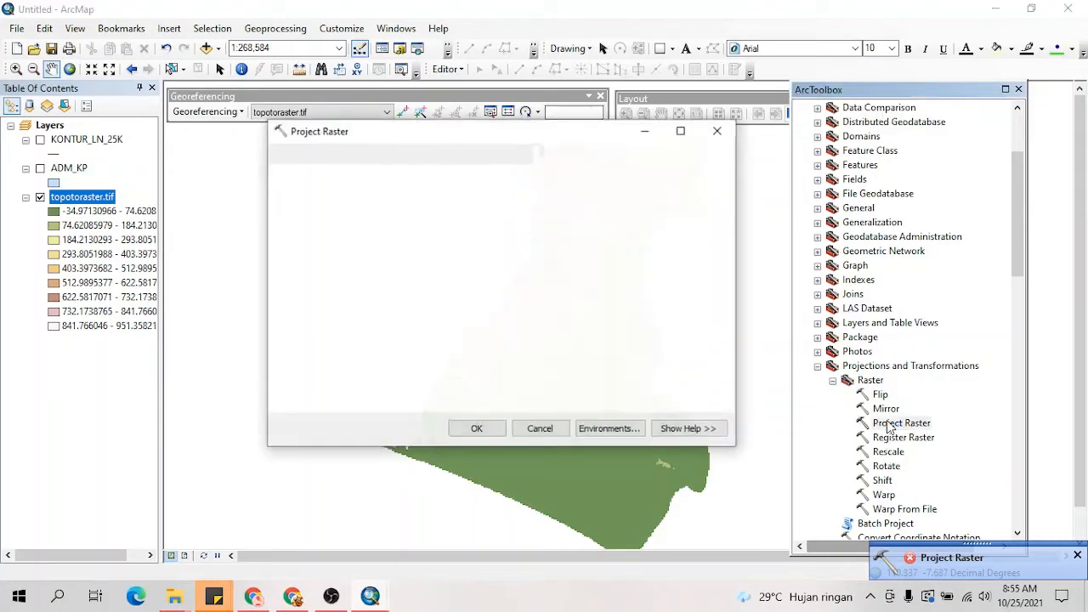
{"action": "left_click_drag", "start_coordinate": [255, 194], "coordinate": [320, 176]}
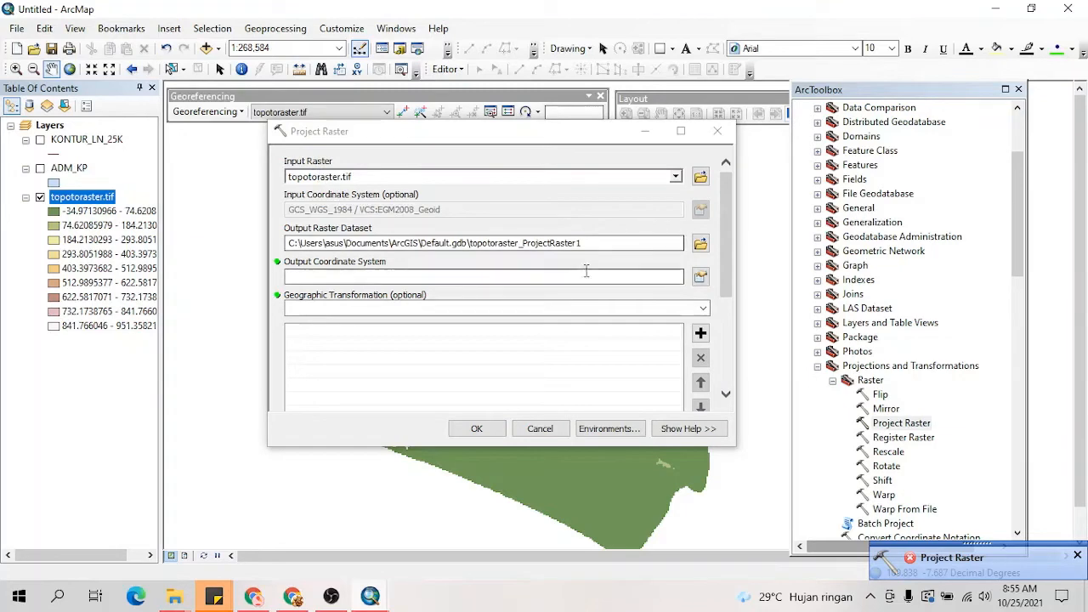
{"action": "left_click", "coordinate": [700, 244]}
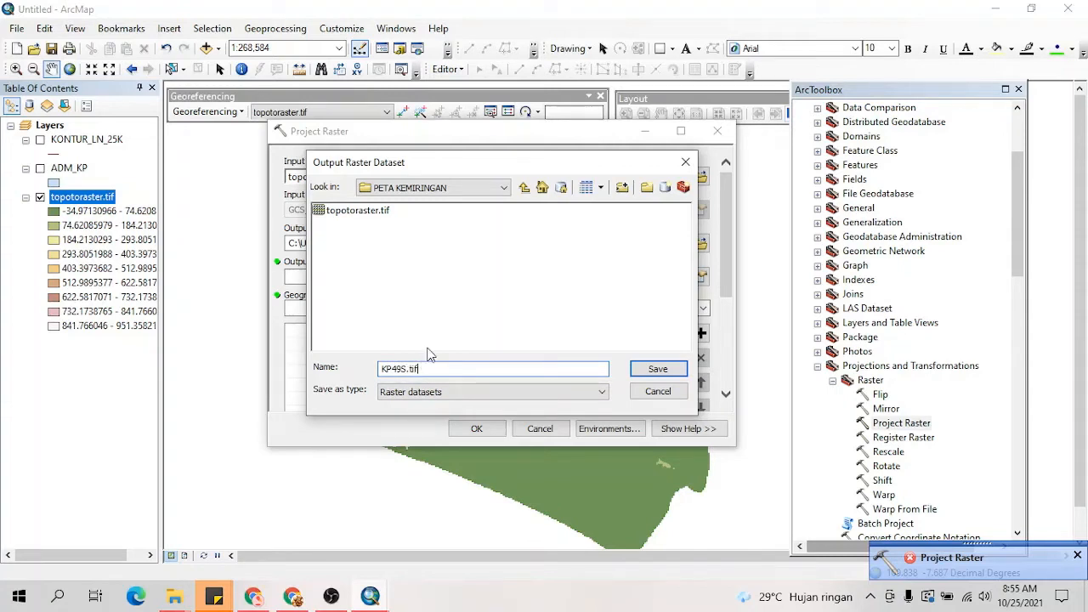
{"action": "left_click", "coordinate": [643, 367]}
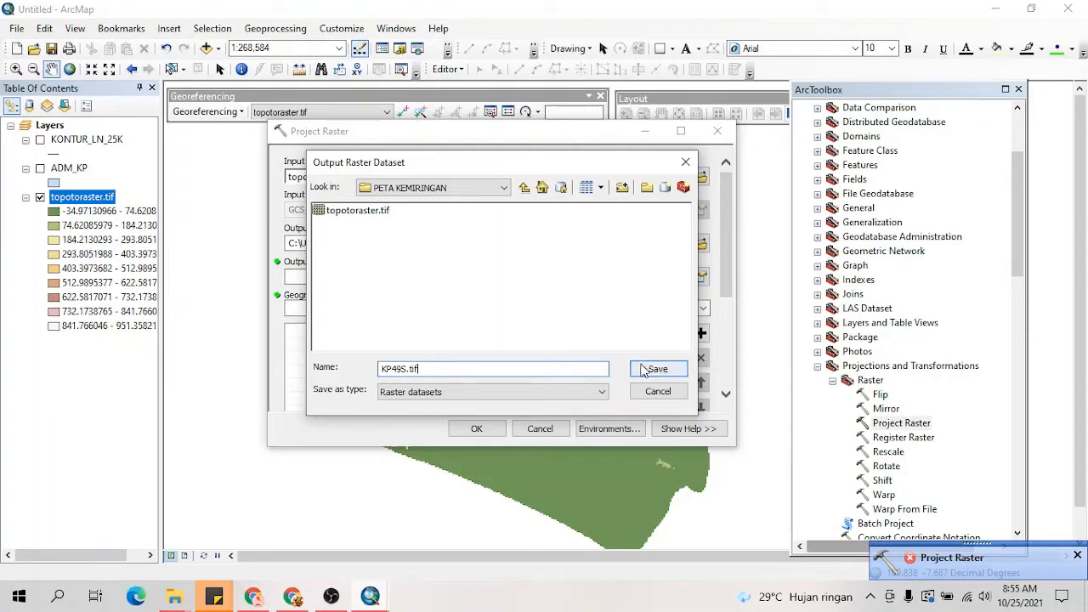
{"action": "left_click", "coordinate": [648, 369]}
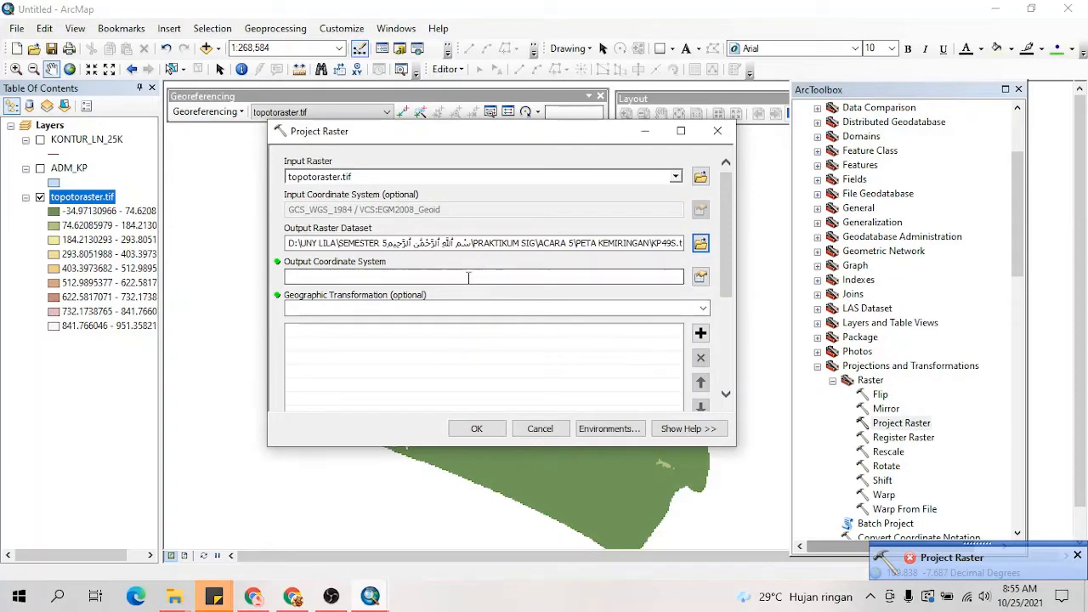
Step: Set the output coordinate system to WGS 1984 UTM Zone 49S and run the raster projection
{"action": "left_click", "coordinate": [701, 276]}
{"action": "left_click", "coordinate": [417, 182]}
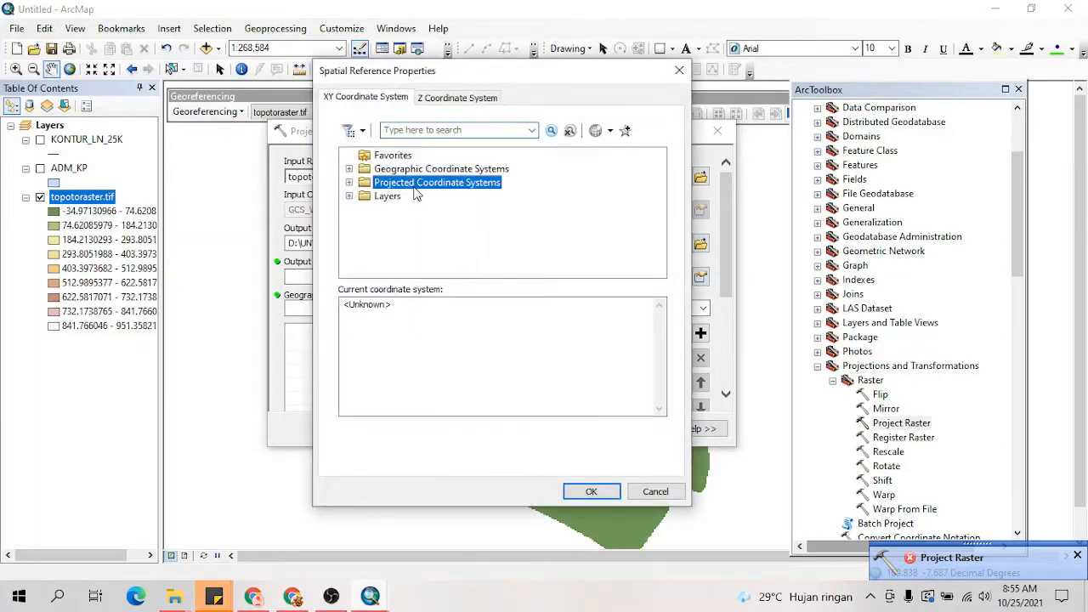
{"action": "double_click", "coordinate": [417, 182]}
{"action": "scroll", "coordinate": [408, 206], "scroll_direction": "down", "scroll_amount": 1}
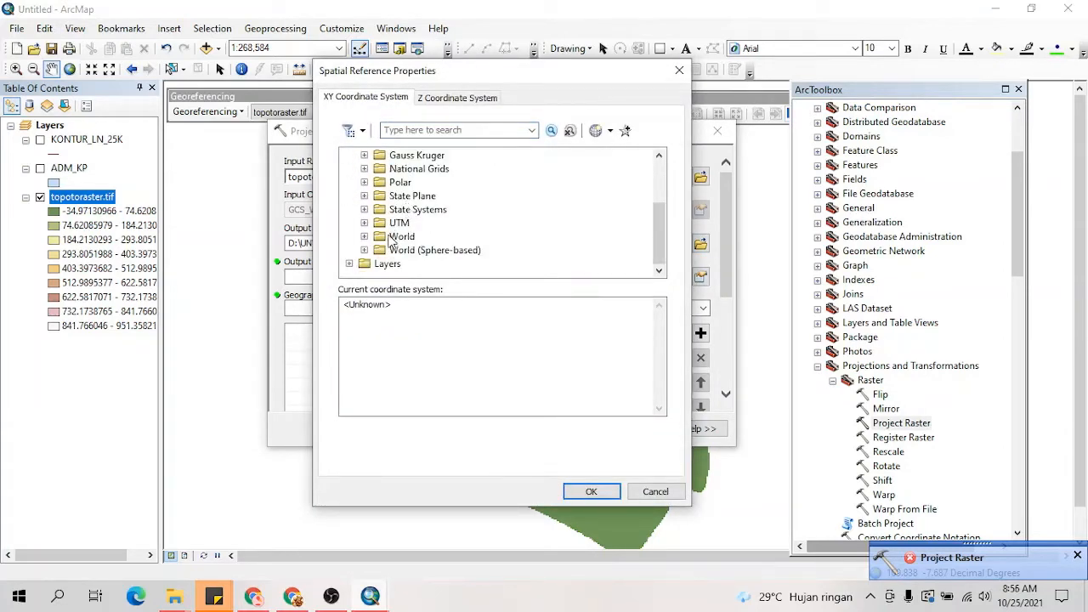
{"action": "left_click", "coordinate": [364, 223]}
{"action": "scroll", "coordinate": [384, 245], "scroll_direction": "down", "scroll_amount": 3}
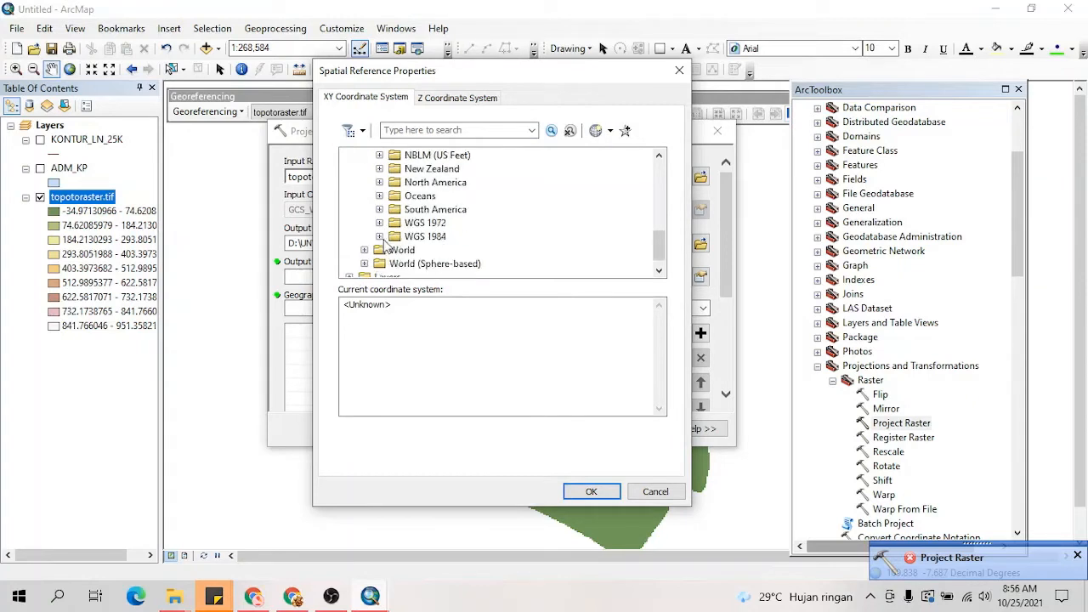
{"action": "left_click", "coordinate": [379, 237]}
{"action": "left_click", "coordinate": [396, 263]}
{"action": "scroll", "coordinate": [464, 225], "scroll_direction": "down", "scroll_amount": 19}
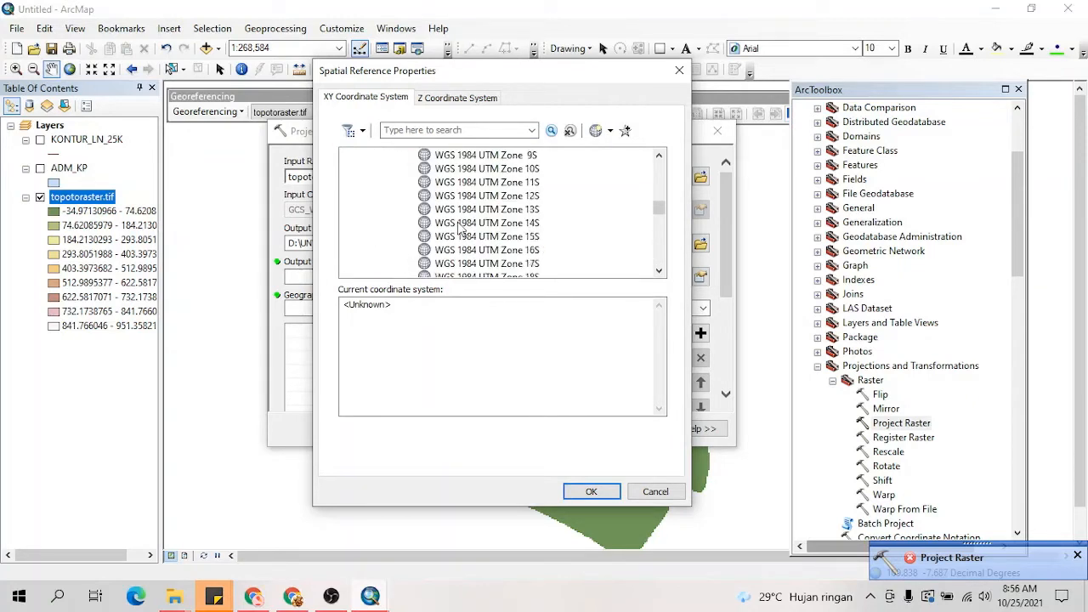
{"action": "scroll", "coordinate": [463, 224], "scroll_direction": "up", "scroll_amount": 1}
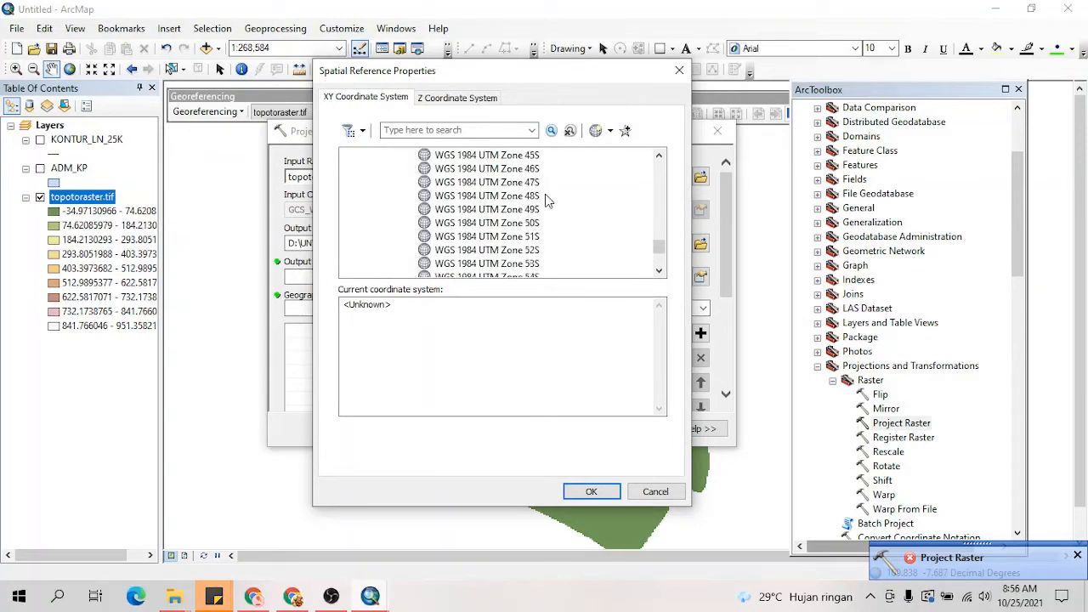
{"action": "left_click", "coordinate": [505, 211]}
{"action": "left_click", "coordinate": [593, 492]}
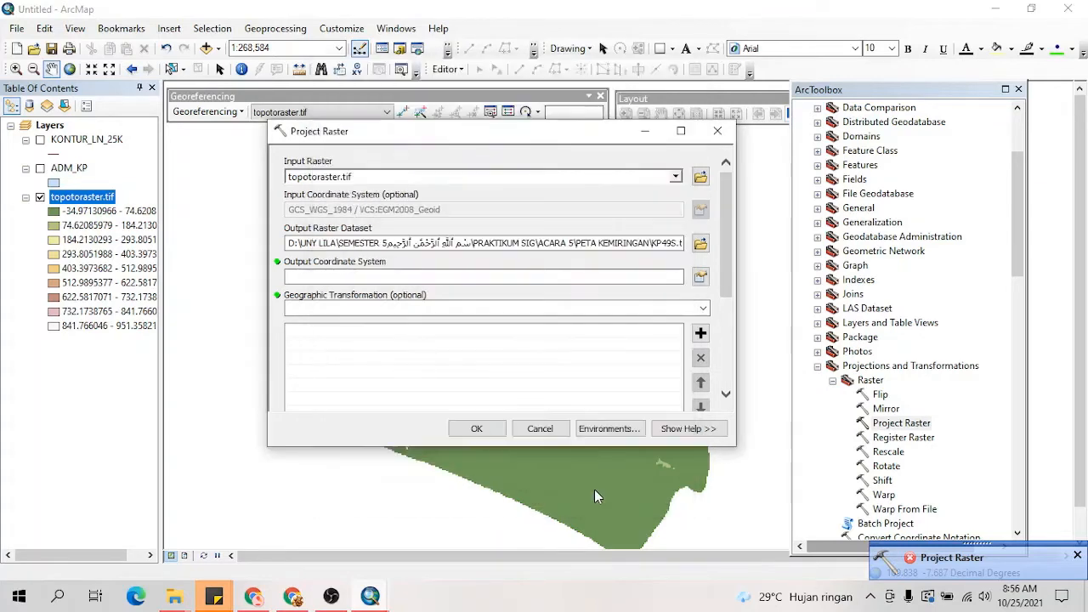
{"action": "left_click", "coordinate": [477, 428]}
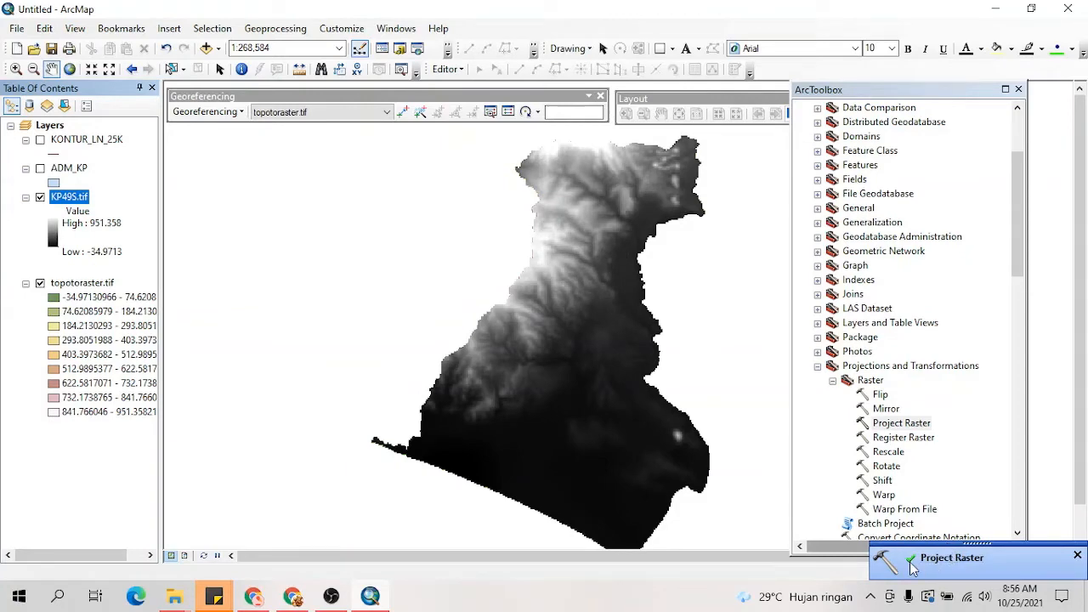
Step: Hide the topotoraster.tif layer so that only the projected KP49S.tif raster is displayed
{"action": "left_click_drag", "start_coordinate": [626, 352], "coordinate": [565, 350]}
{"action": "left_click_drag", "start_coordinate": [525, 243], "coordinate": [511, 258]}
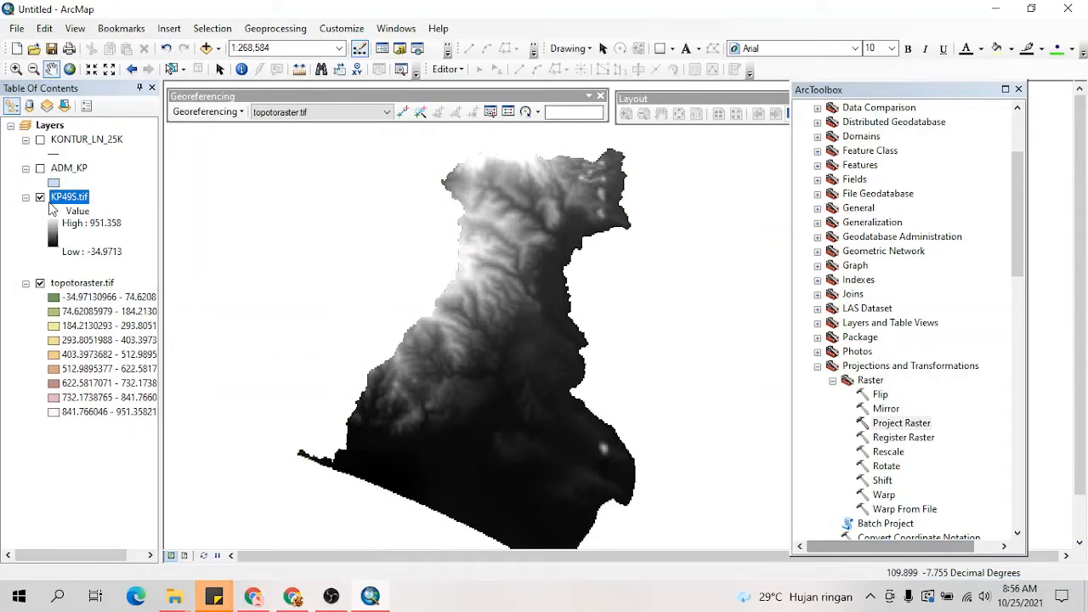
{"action": "left_click", "coordinate": [40, 283]}
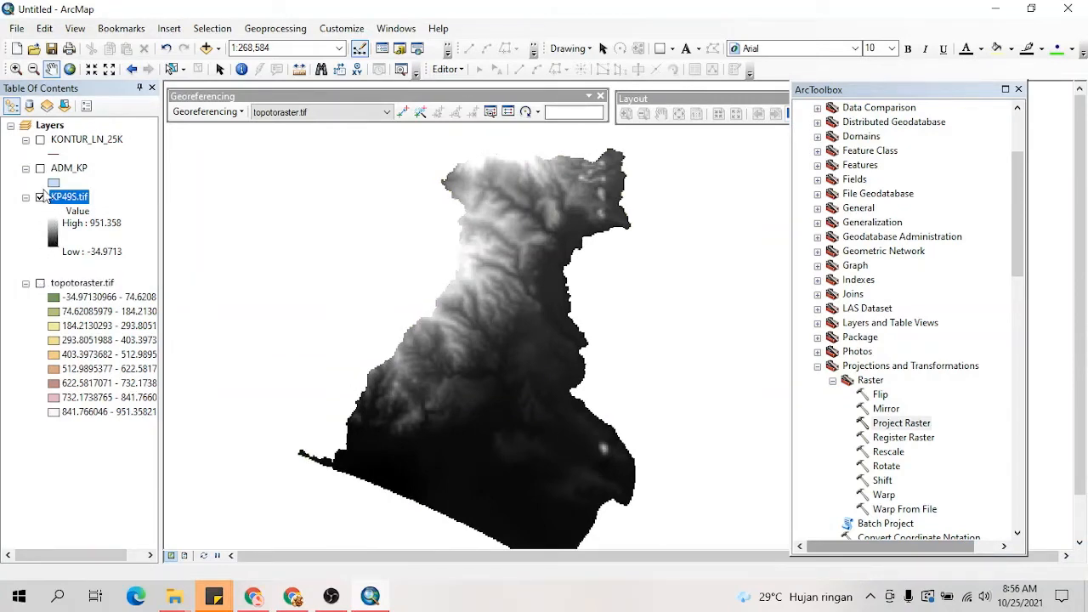
{"action": "left_click", "coordinate": [40, 285]}
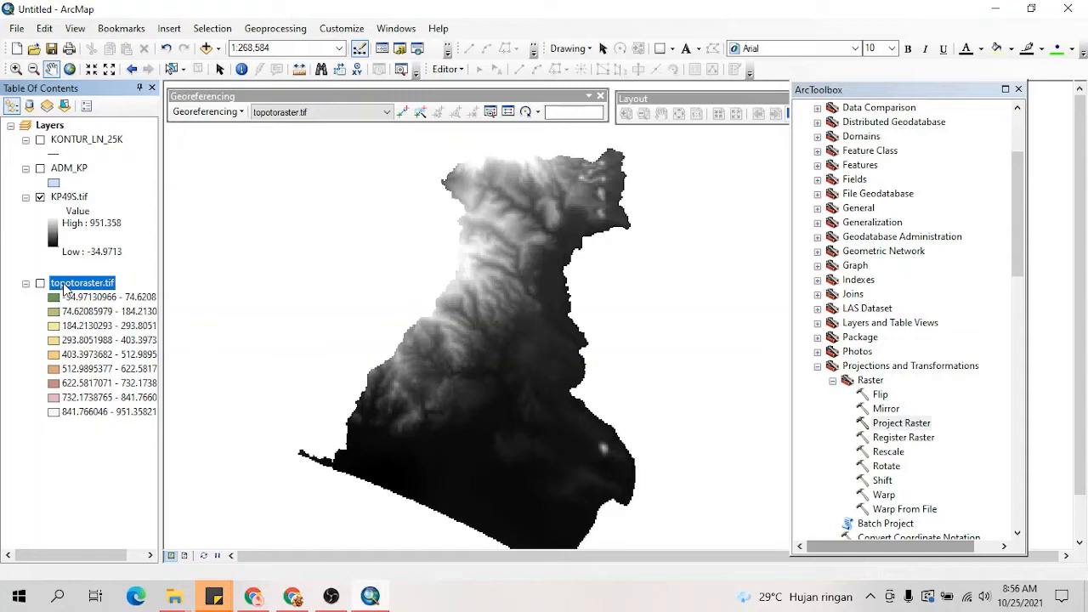
{"action": "left_click_drag", "start_coordinate": [472, 345], "coordinate": [465, 341]}
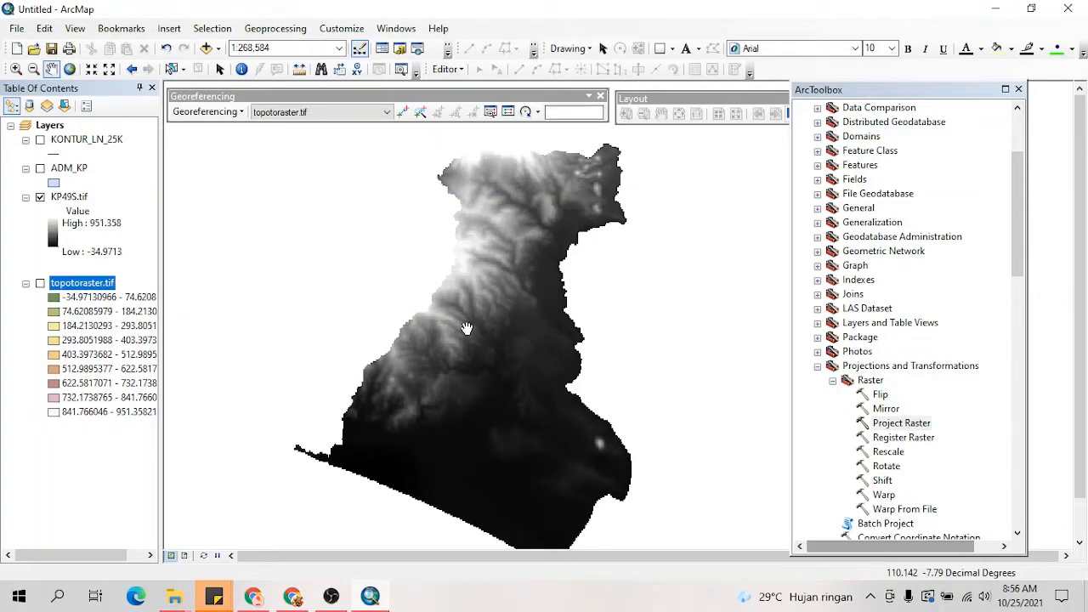
{"action": "left_click_drag", "start_coordinate": [511, 329], "coordinate": [501, 330]}
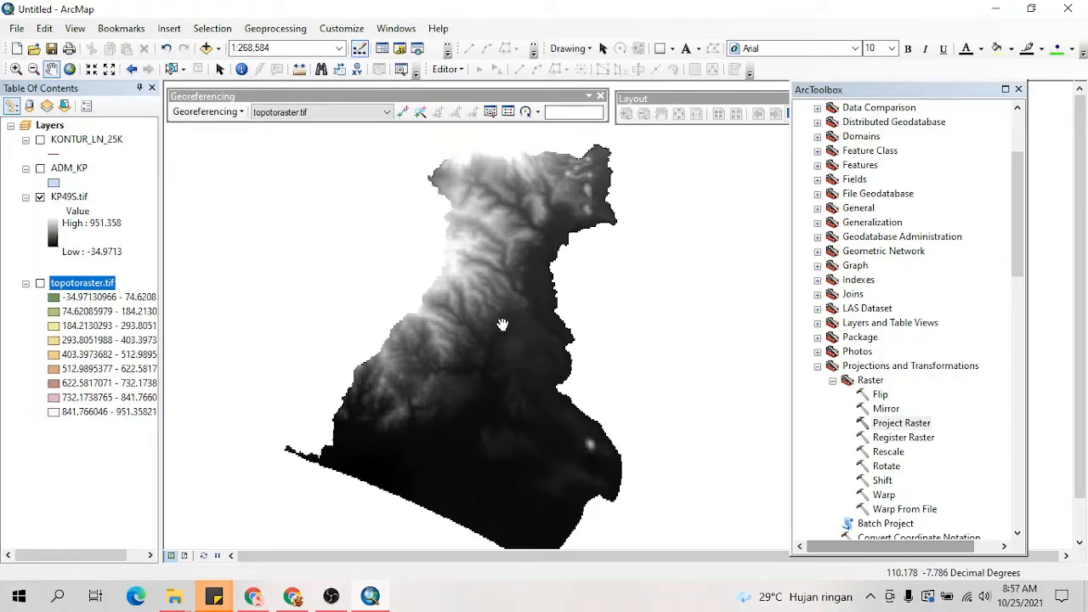
{"action": "scroll", "coordinate": [929, 423], "scroll_direction": "down", "scroll_amount": 5}
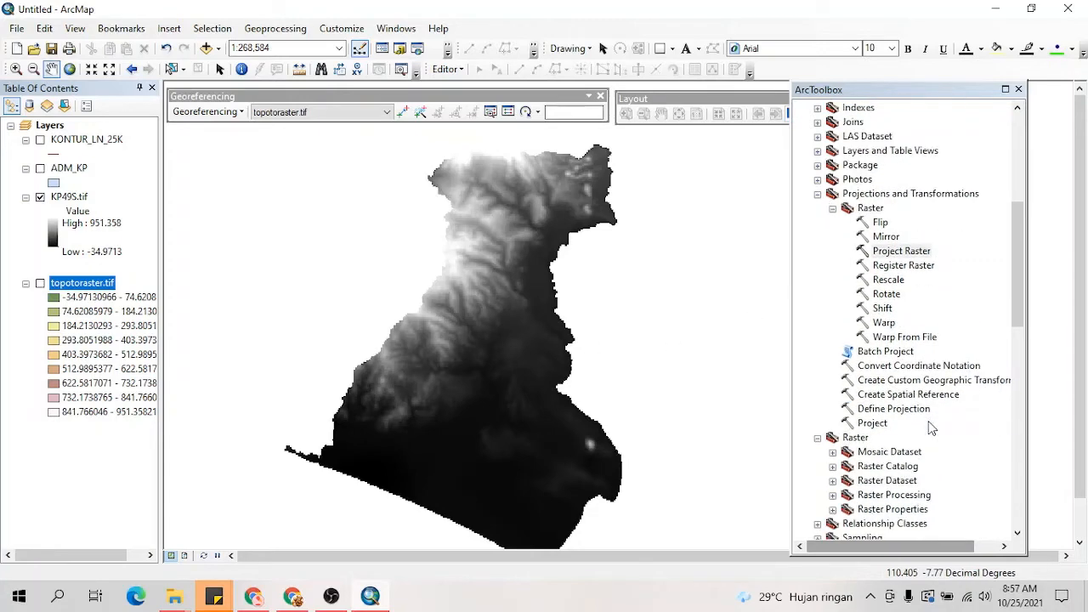
{"action": "scroll", "coordinate": [929, 423], "scroll_direction": "down", "scroll_amount": 5}
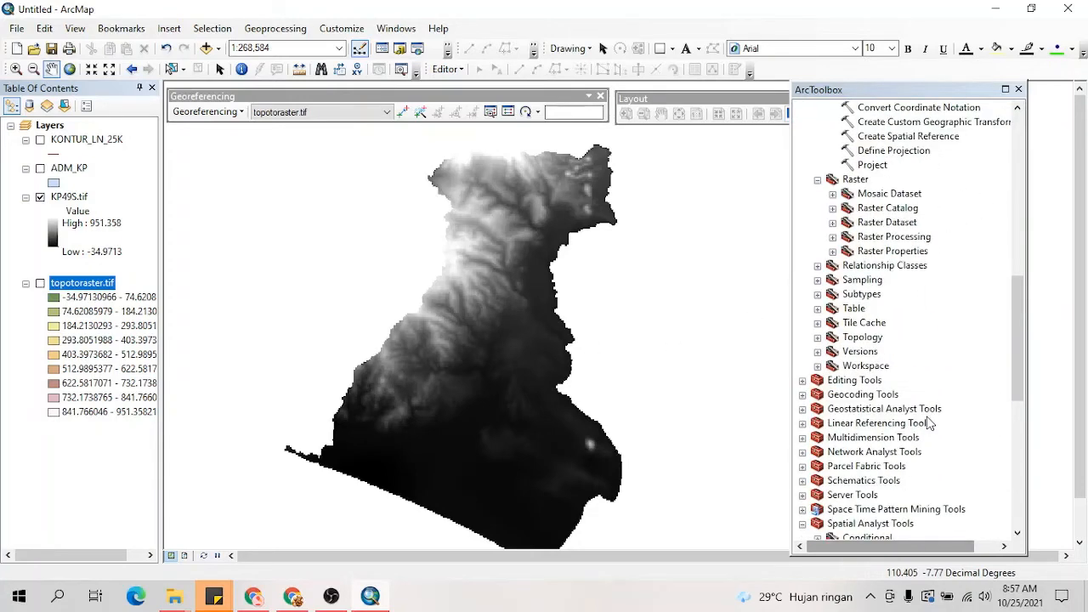
{"action": "left_click", "coordinate": [284, 30]}
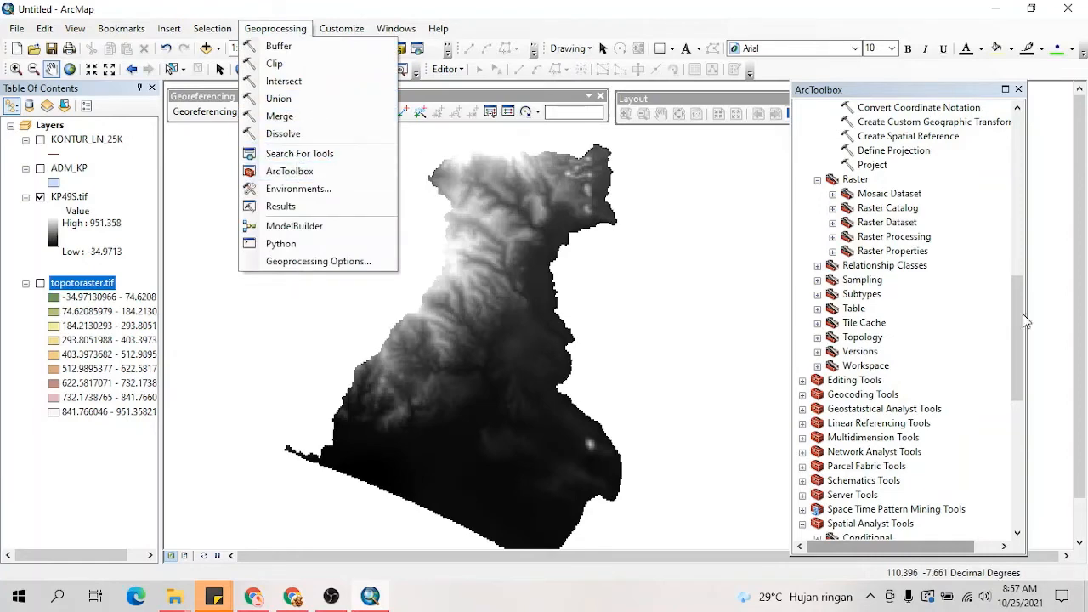
{"action": "left_click", "coordinate": [1024, 361]}
{"action": "left_click_drag", "start_coordinate": [1017, 349], "coordinate": [1018, 510]}
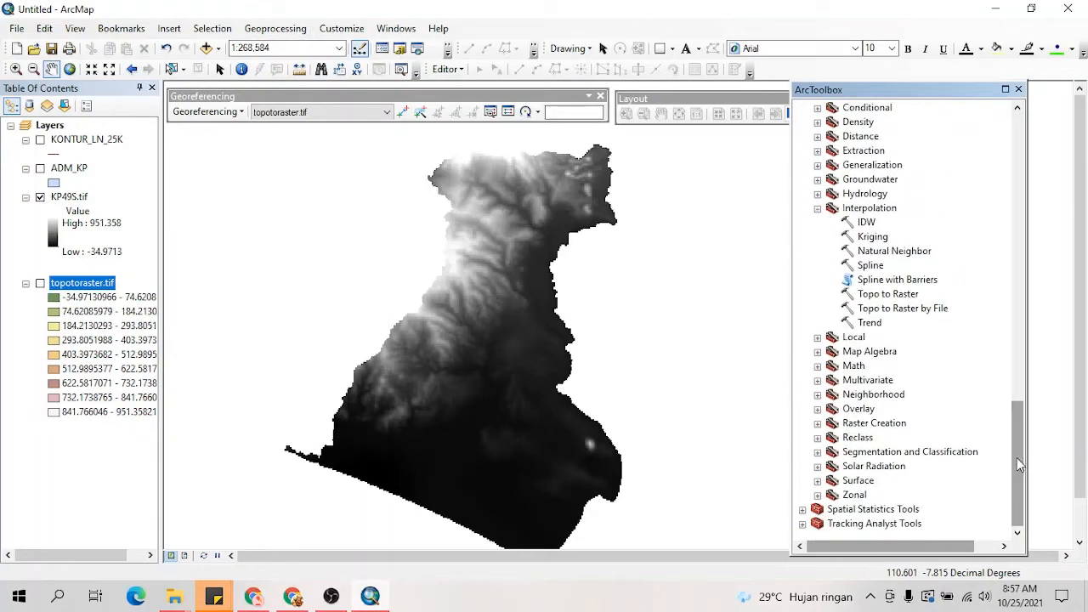
{"action": "left_click_drag", "start_coordinate": [1018, 459], "coordinate": [1014, 427]}
{"action": "left_click", "coordinate": [803, 283]}
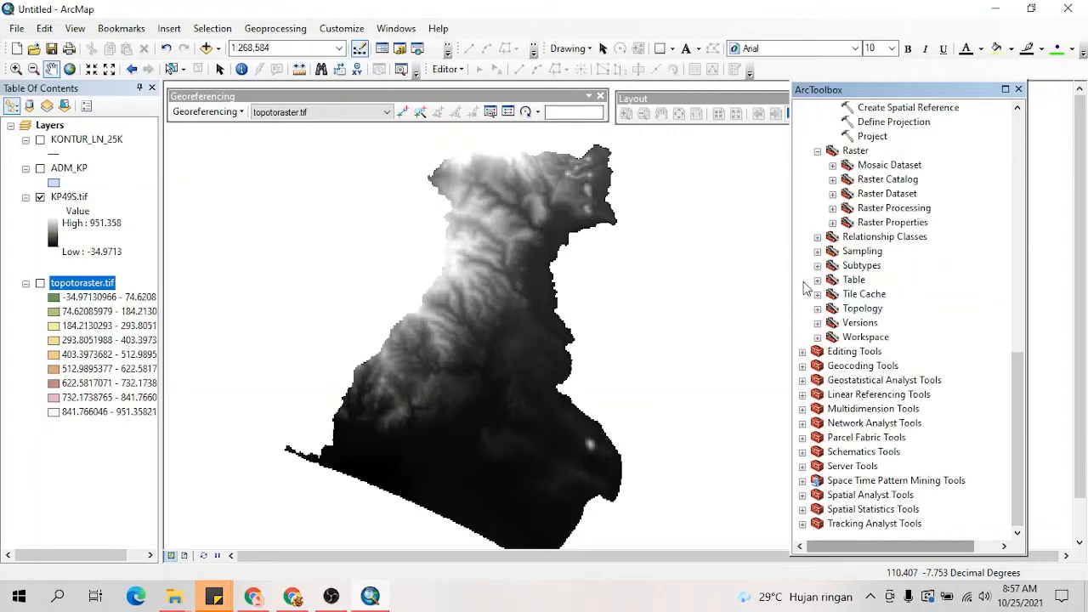
{"action": "scroll", "coordinate": [895, 293], "scroll_direction": "up", "scroll_amount": 5}
{"action": "scroll", "coordinate": [898, 296], "scroll_direction": "up", "scroll_amount": 3}
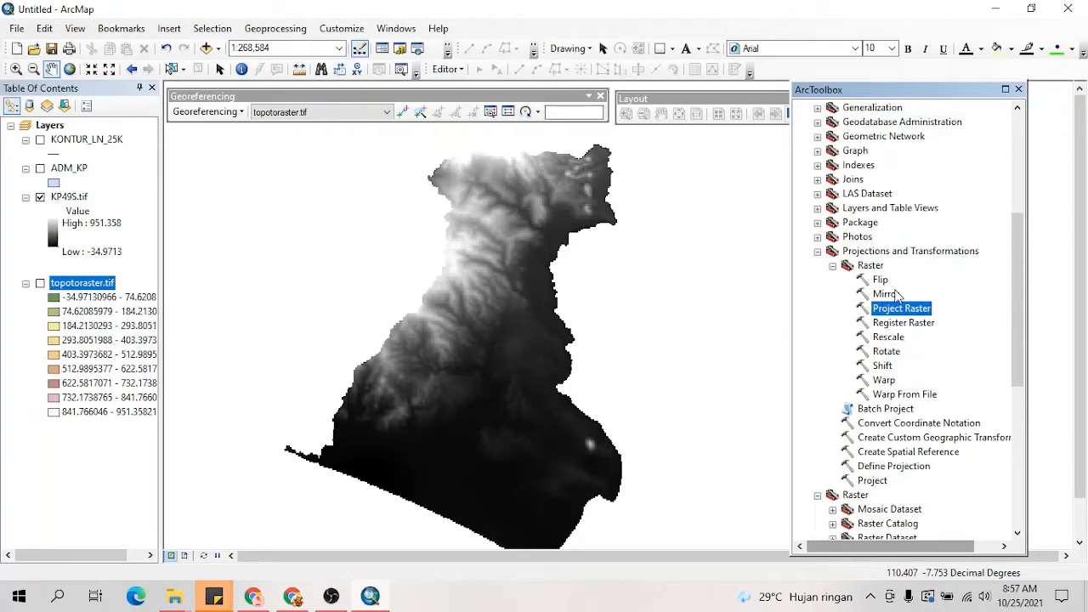
{"action": "scroll", "coordinate": [898, 296], "scroll_direction": "down", "scroll_amount": 4}
{"action": "scroll", "coordinate": [898, 296], "scroll_direction": "down", "scroll_amount": 4}
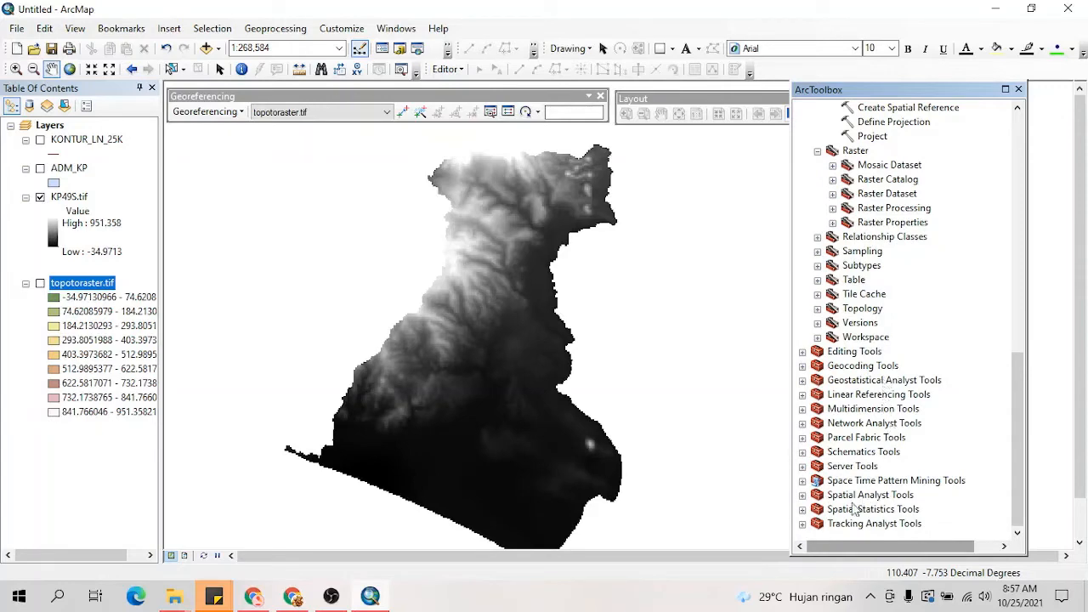
Step: Open the Slope tool from the Surface toolset in Spatial Analyst Tools
{"action": "left_click", "coordinate": [803, 495]}
{"action": "scroll", "coordinate": [894, 335], "scroll_direction": "down", "scroll_amount": 1}
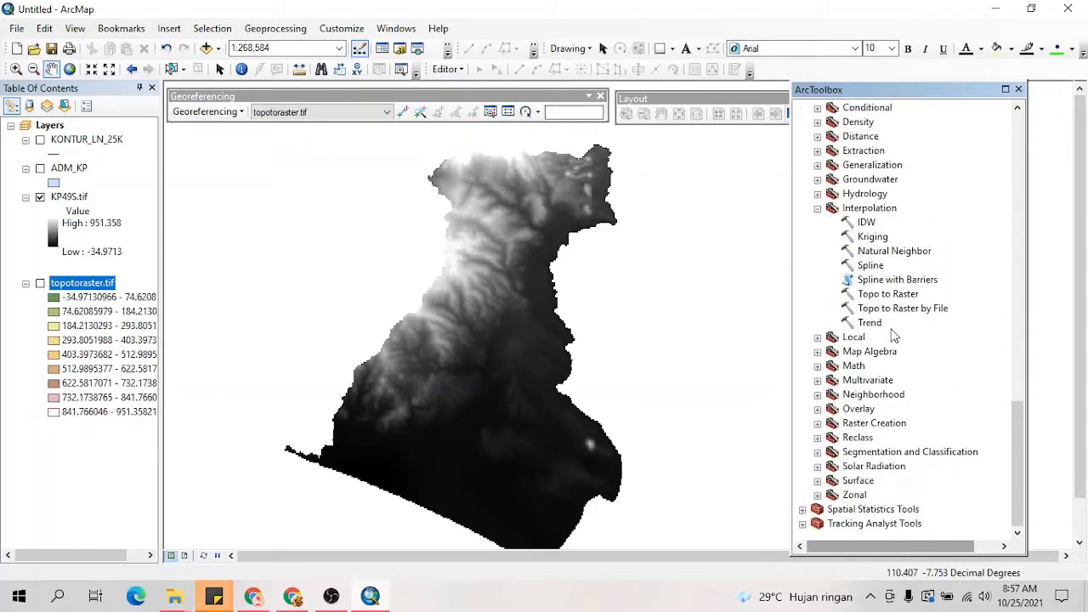
{"action": "scroll", "coordinate": [893, 335], "scroll_direction": "up", "scroll_amount": 2}
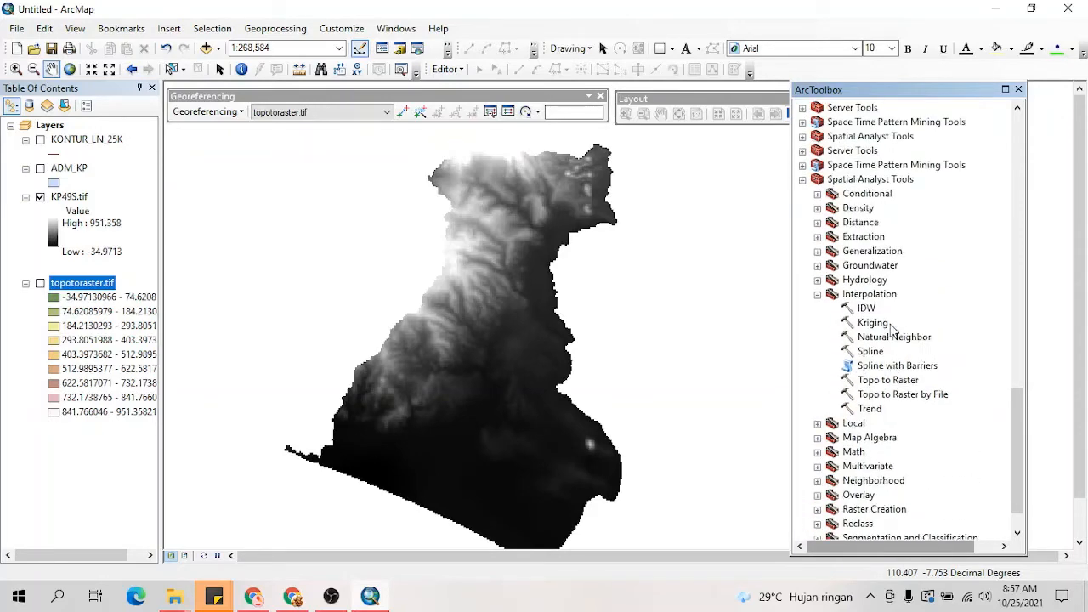
{"action": "left_click", "coordinate": [818, 294]}
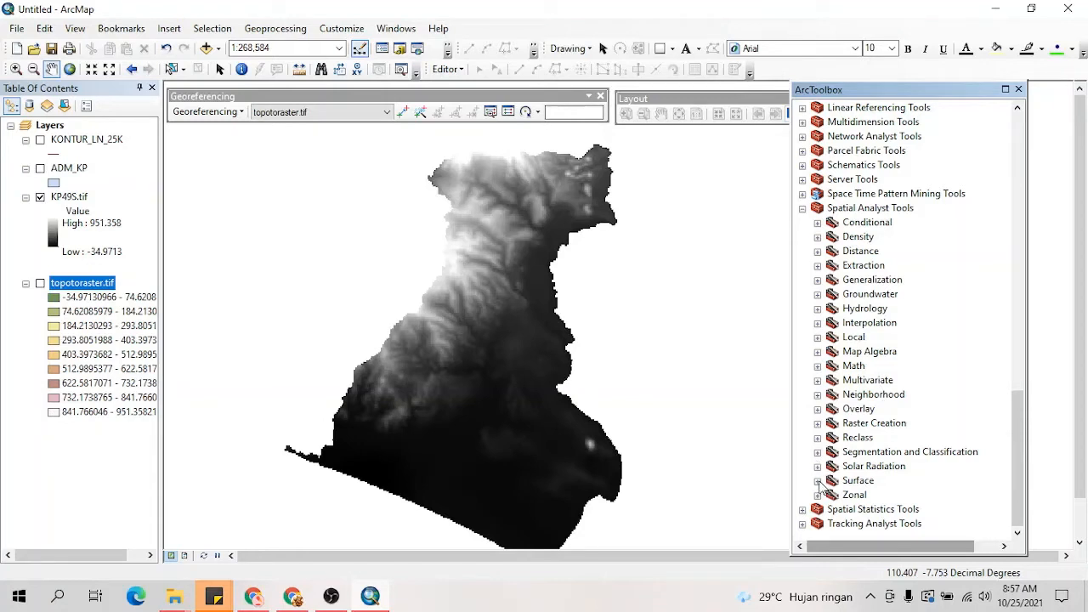
{"action": "left_click", "coordinate": [817, 438]}
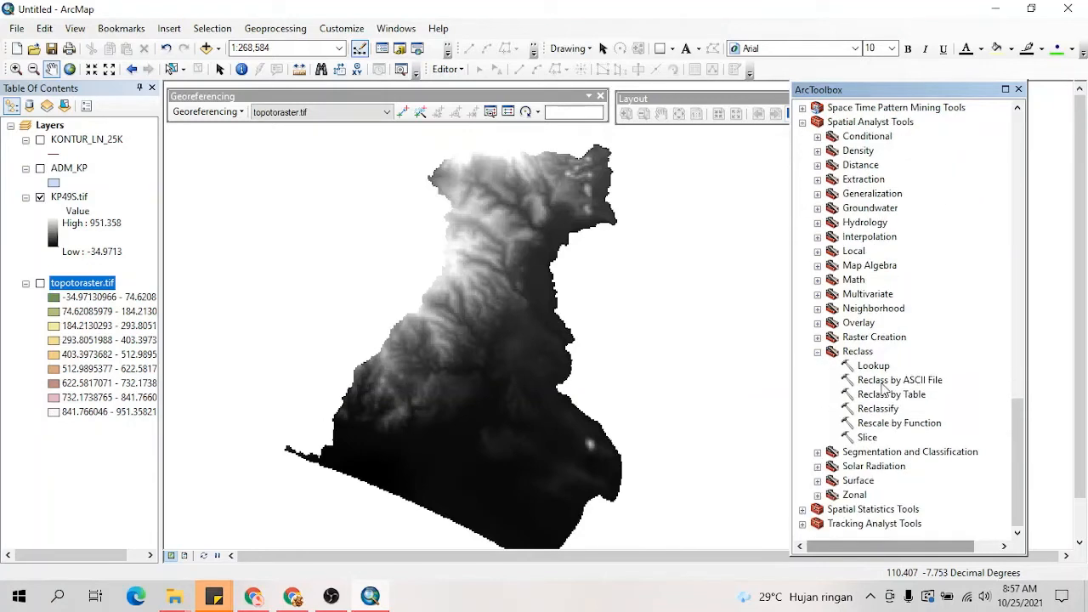
{"action": "left_click", "coordinate": [817, 480]}
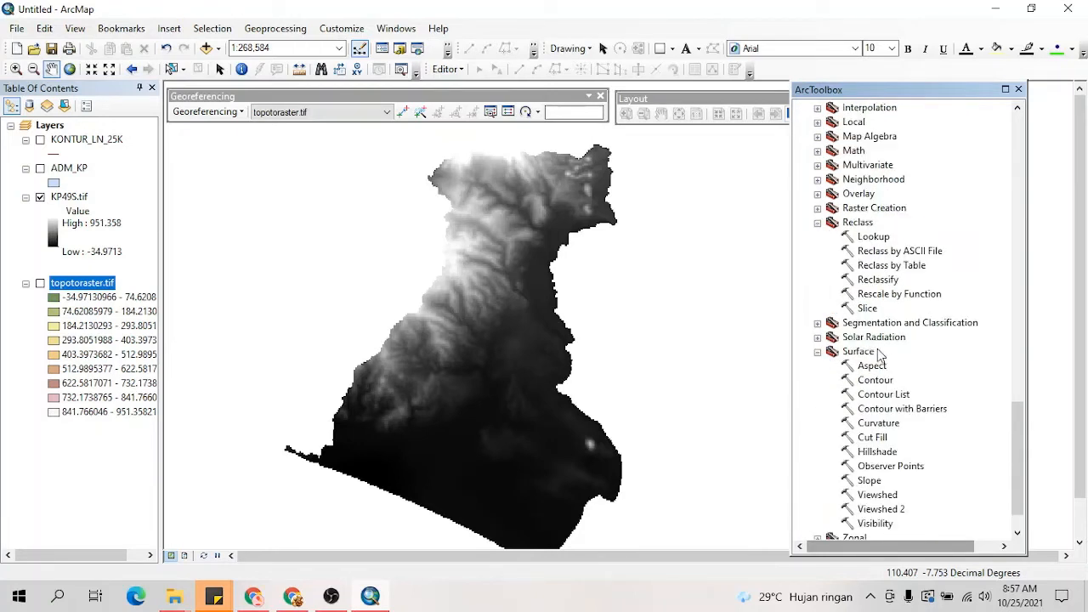
{"action": "scroll", "coordinate": [881, 355], "scroll_direction": "down", "scroll_amount": 1}
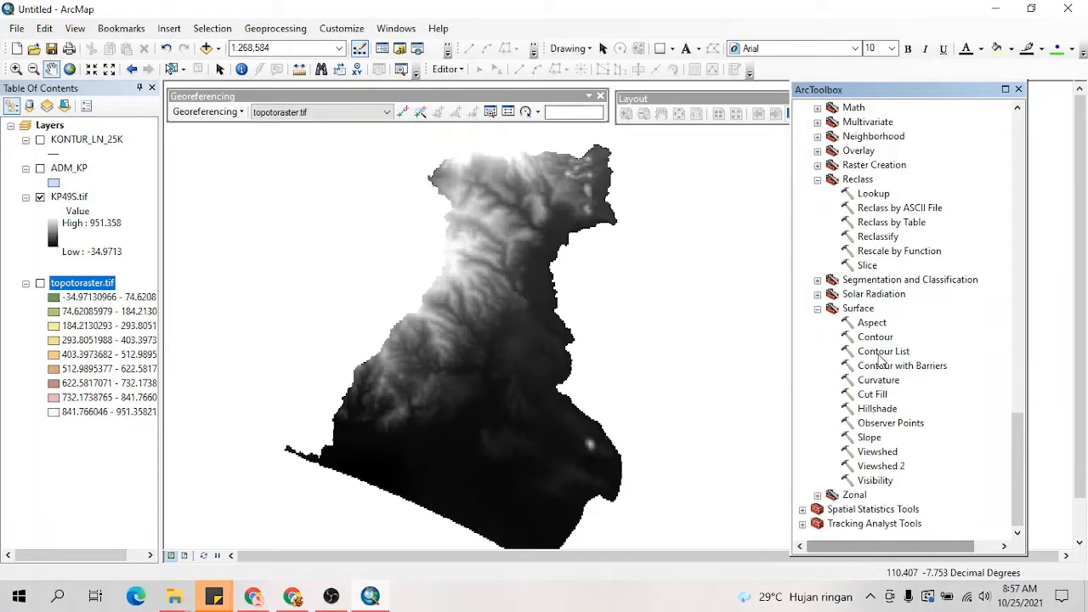
{"action": "double_click", "coordinate": [869, 438]}
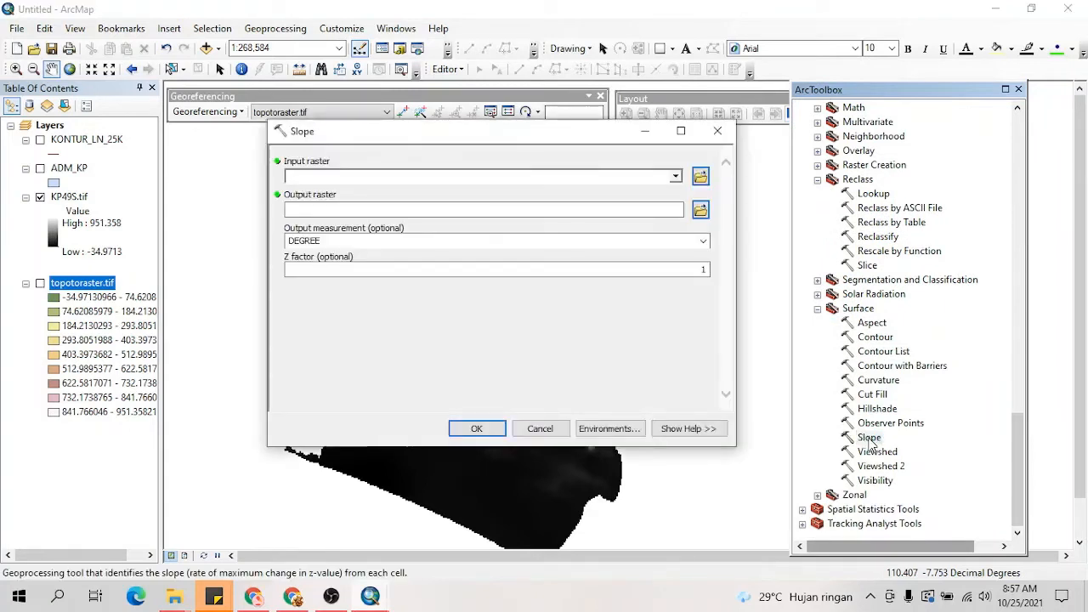
Step: Use KP49S.tif as the Slope input raster and set the output raster to SLOPEKP.tif in the PETA KEMIRINGAN folder
{"action": "left_click", "coordinate": [73, 198]}
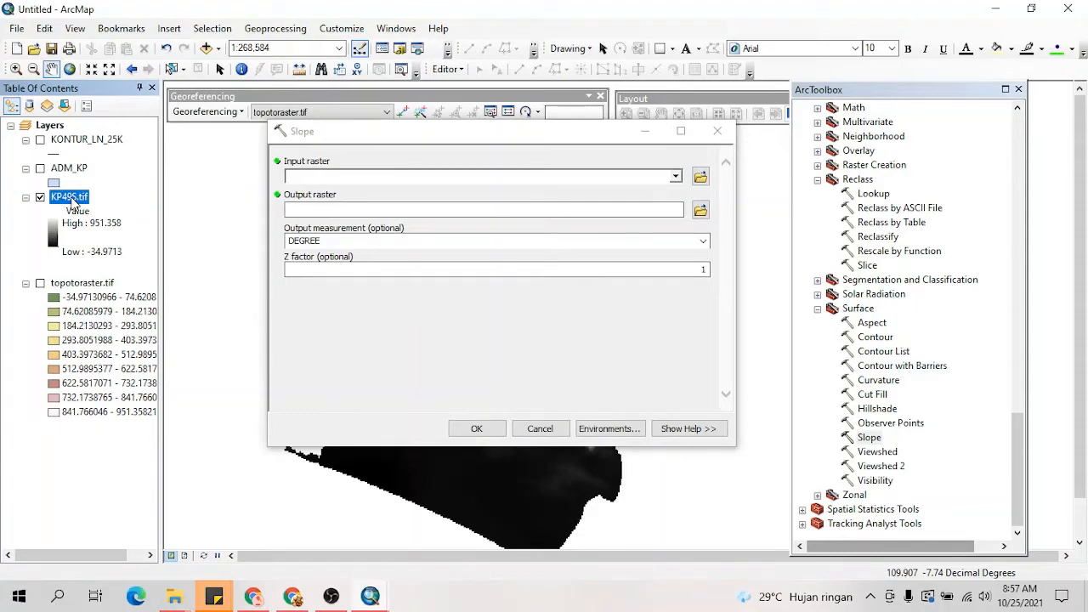
{"action": "left_click_drag", "start_coordinate": [74, 197], "coordinate": [316, 176]}
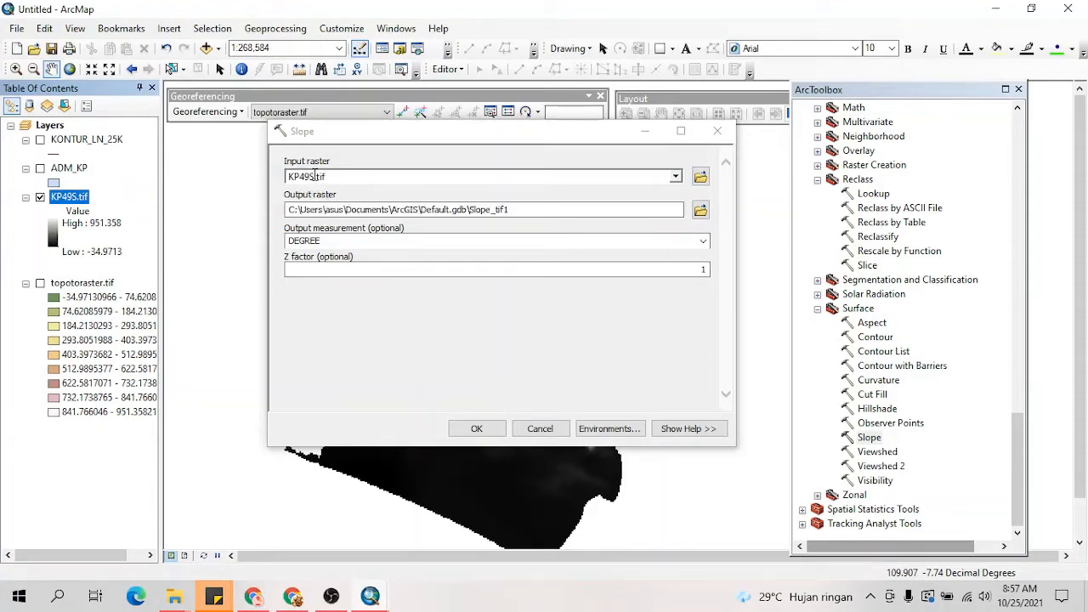
{"action": "left_click", "coordinate": [701, 210]}
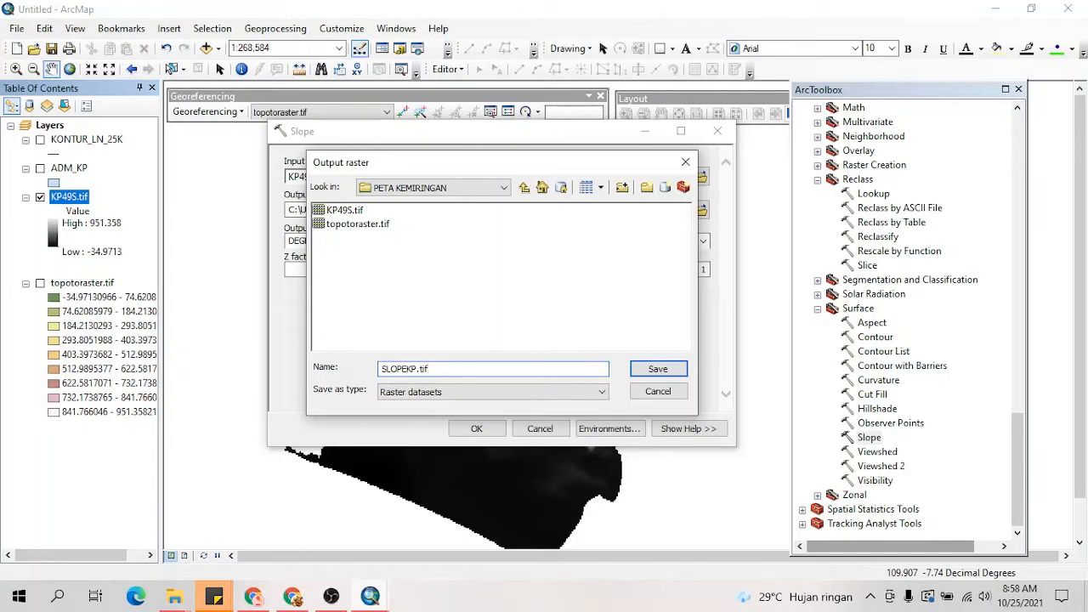
{"action": "left_click", "coordinate": [669, 368]}
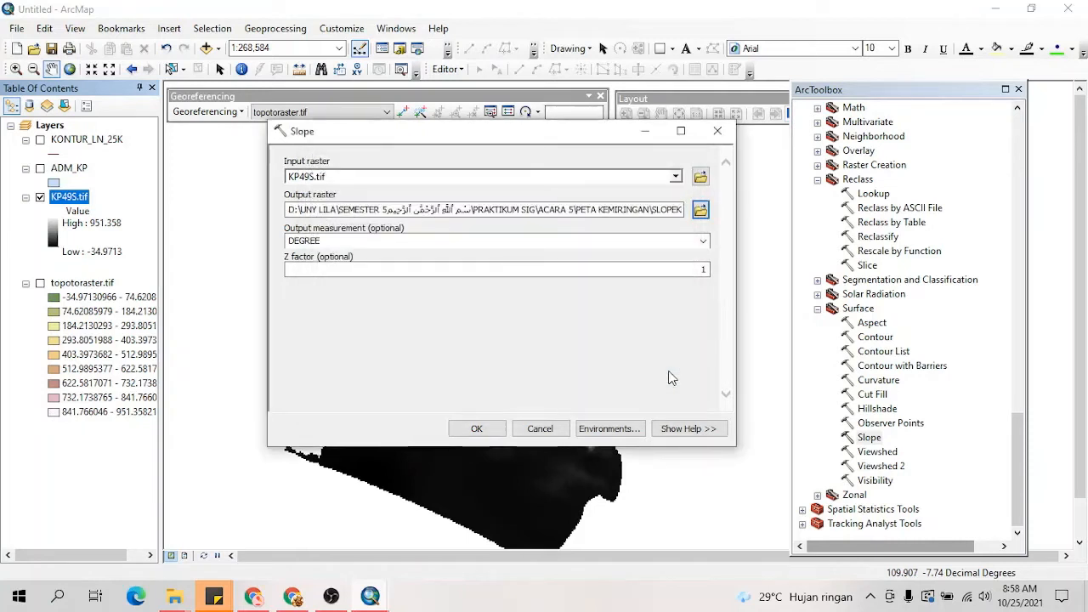
Step: Set the slope output measurement to PERCENT_RISE and run the Slope tool
{"action": "left_click", "coordinate": [703, 240]}
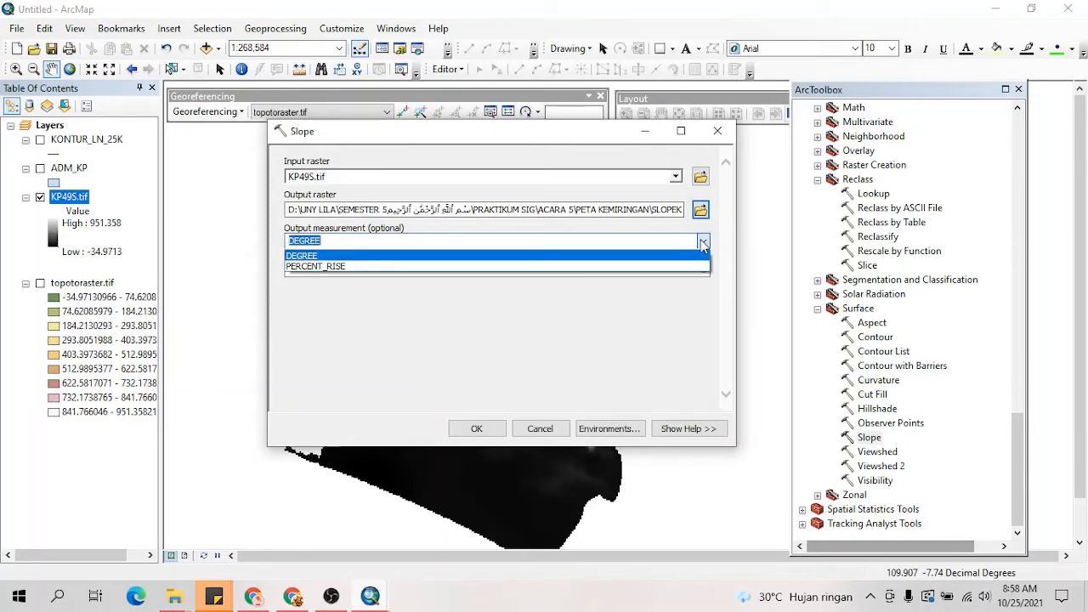
{"action": "left_click", "coordinate": [353, 266]}
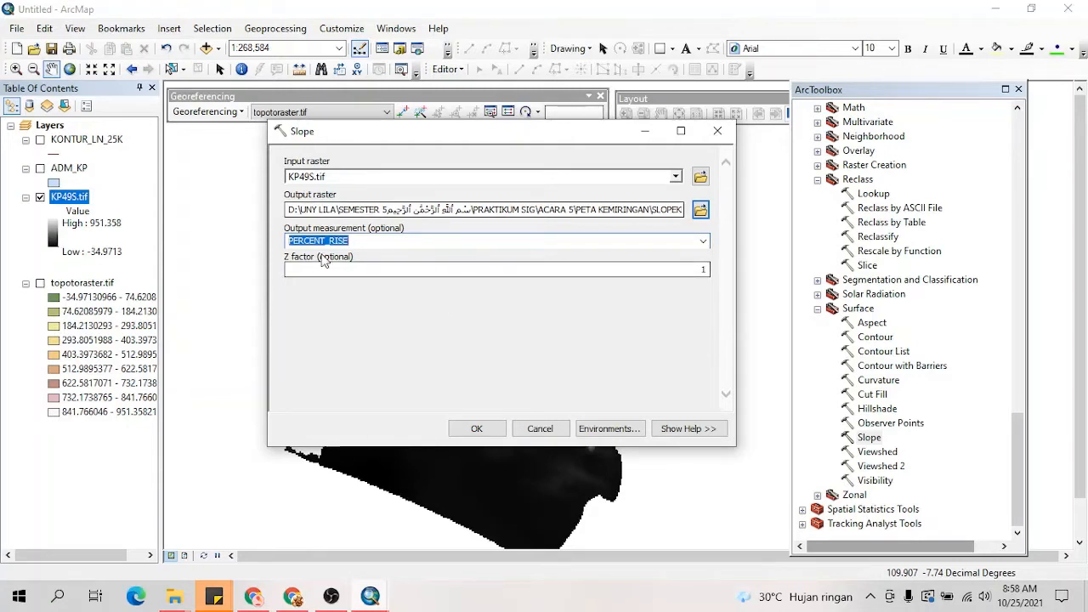
{"action": "left_click", "coordinate": [702, 243]}
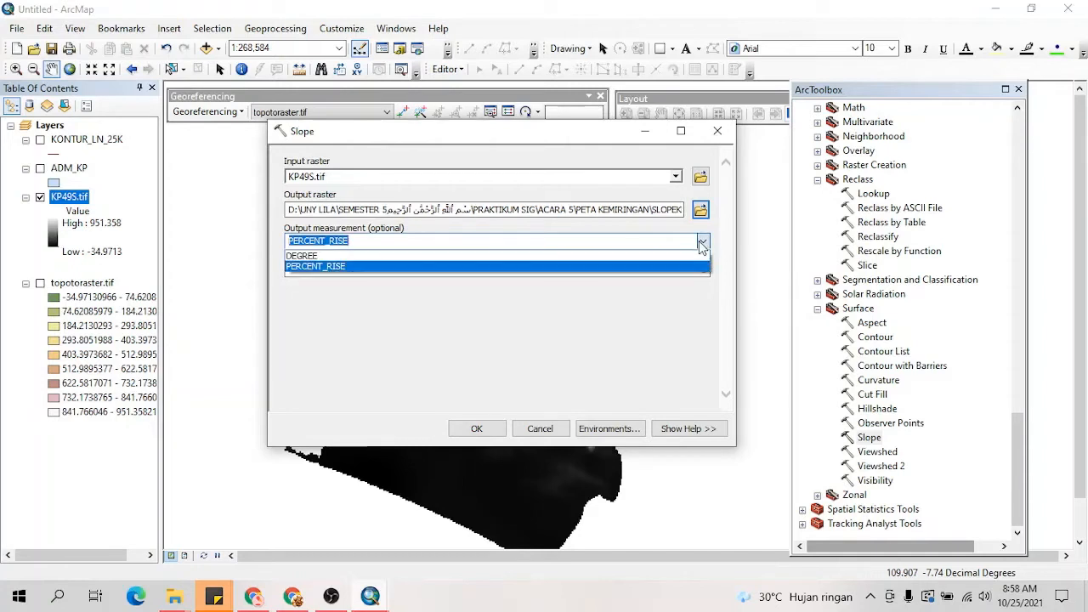
{"action": "left_click", "coordinate": [292, 255]}
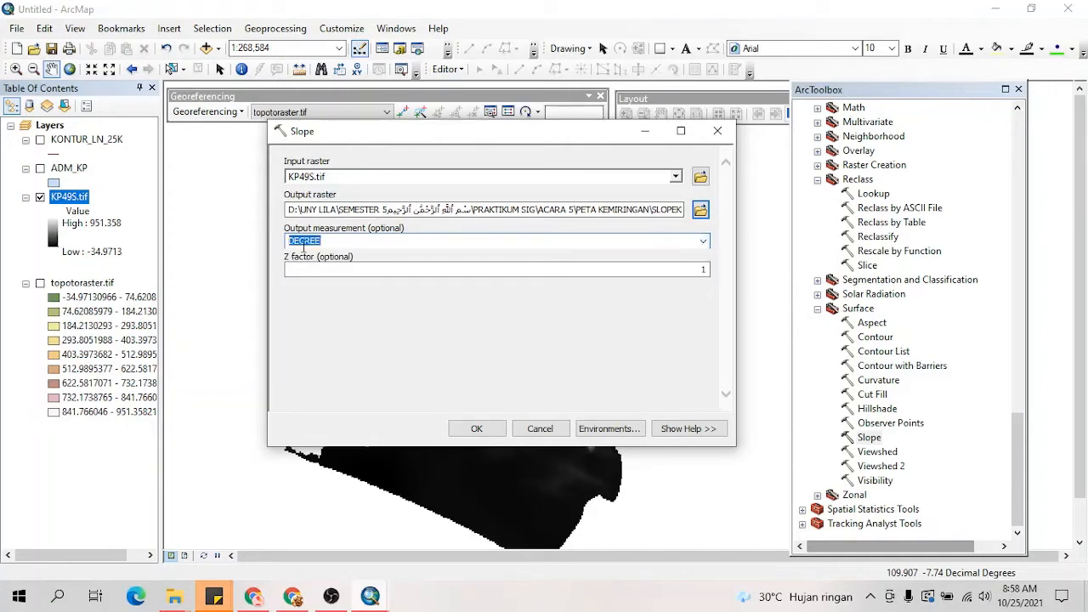
{"action": "left_click", "coordinate": [703, 243]}
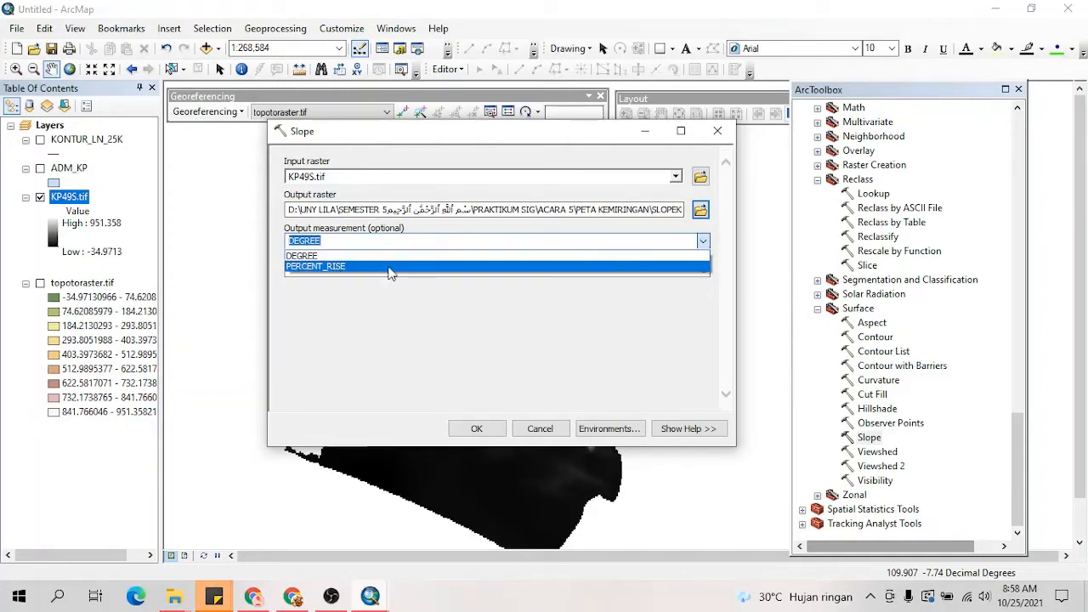
{"action": "left_click", "coordinate": [324, 267]}
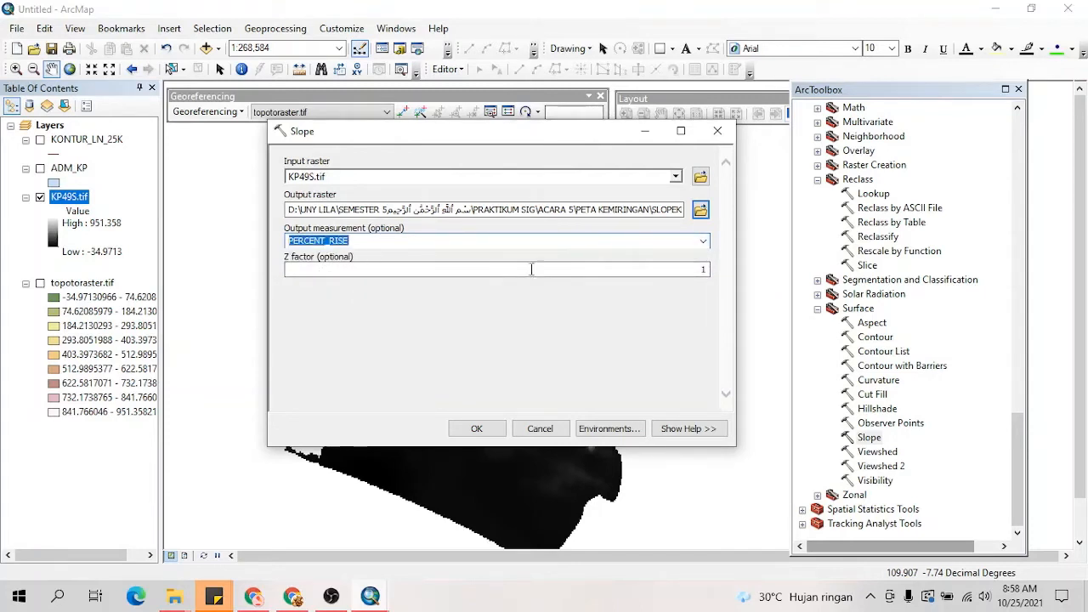
{"action": "left_click", "coordinate": [477, 429]}
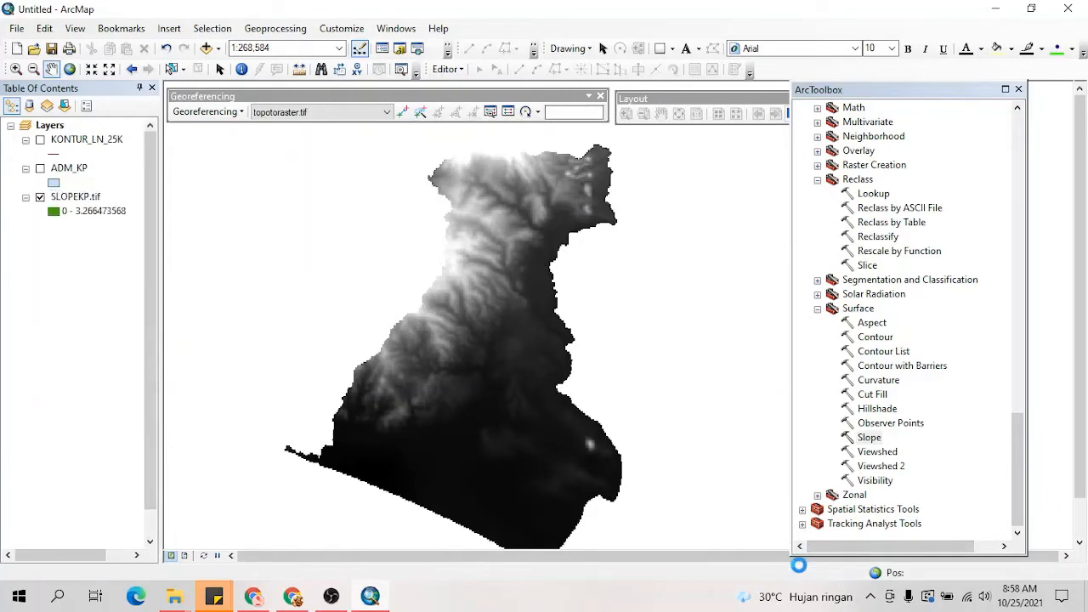
Step: Hide the KP49S.tif layer and open the Reclassify tool with SLOPEKP.tif as its input raster
{"action": "left_click_drag", "start_coordinate": [482, 356], "coordinate": [469, 354]}
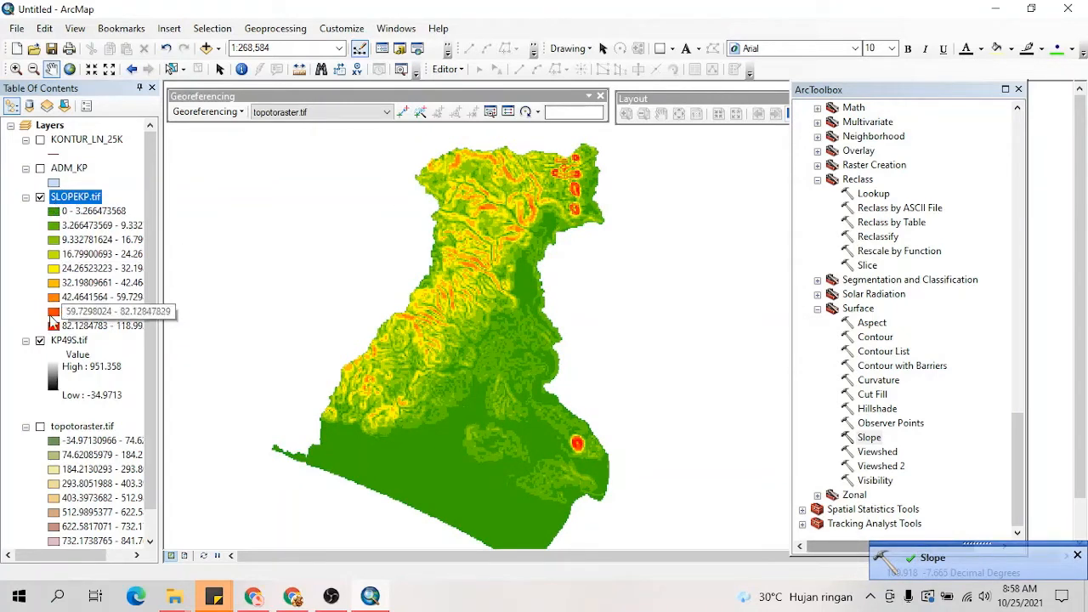
{"action": "left_click", "coordinate": [42, 340]}
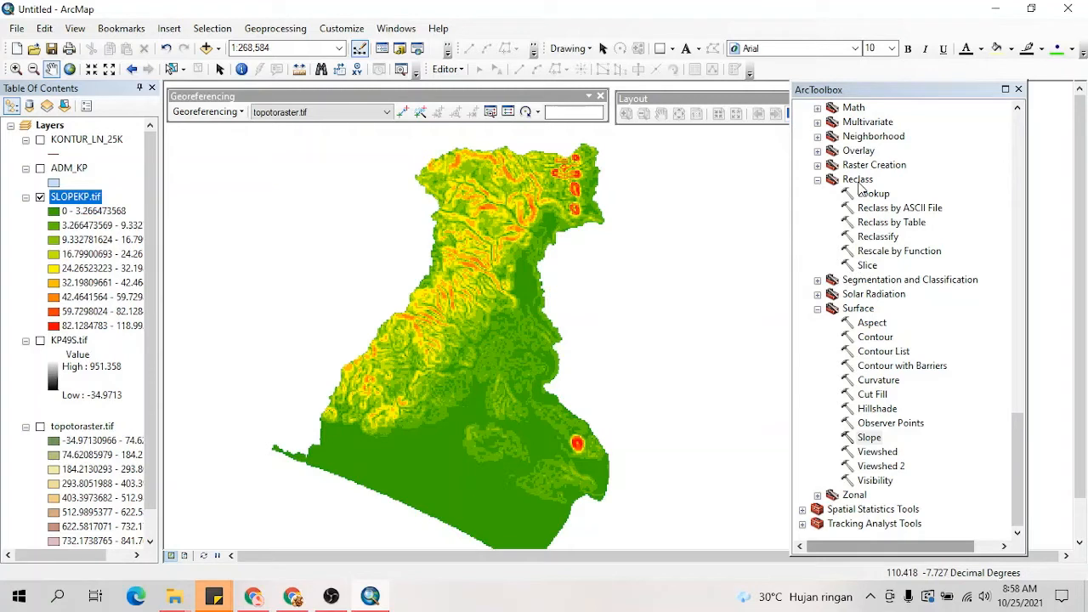
{"action": "double_click", "coordinate": [879, 238]}
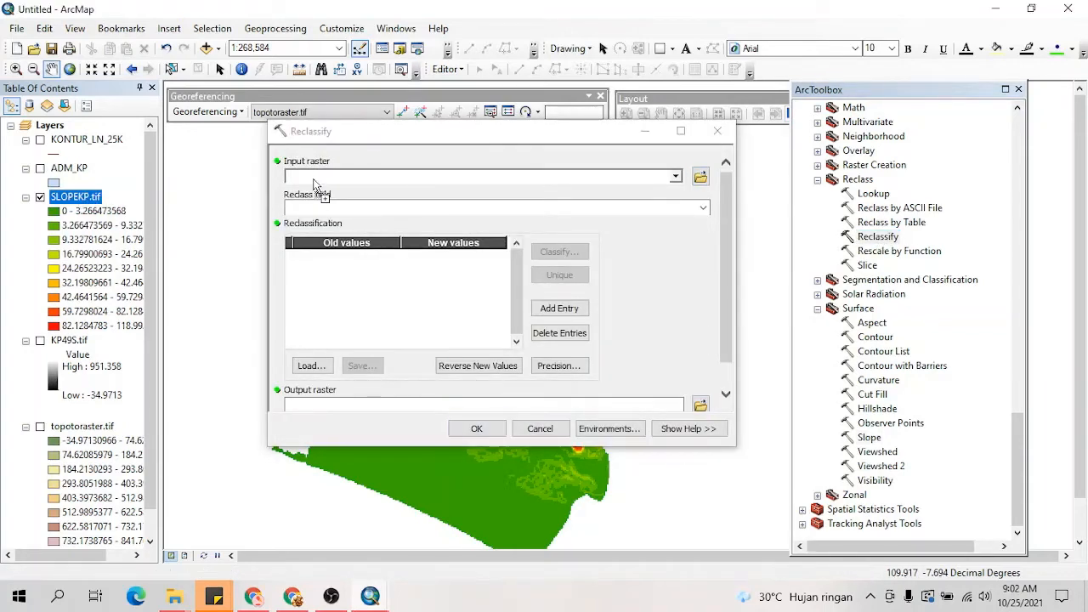
{"action": "left_click_drag", "start_coordinate": [319, 198], "coordinate": [318, 177]}
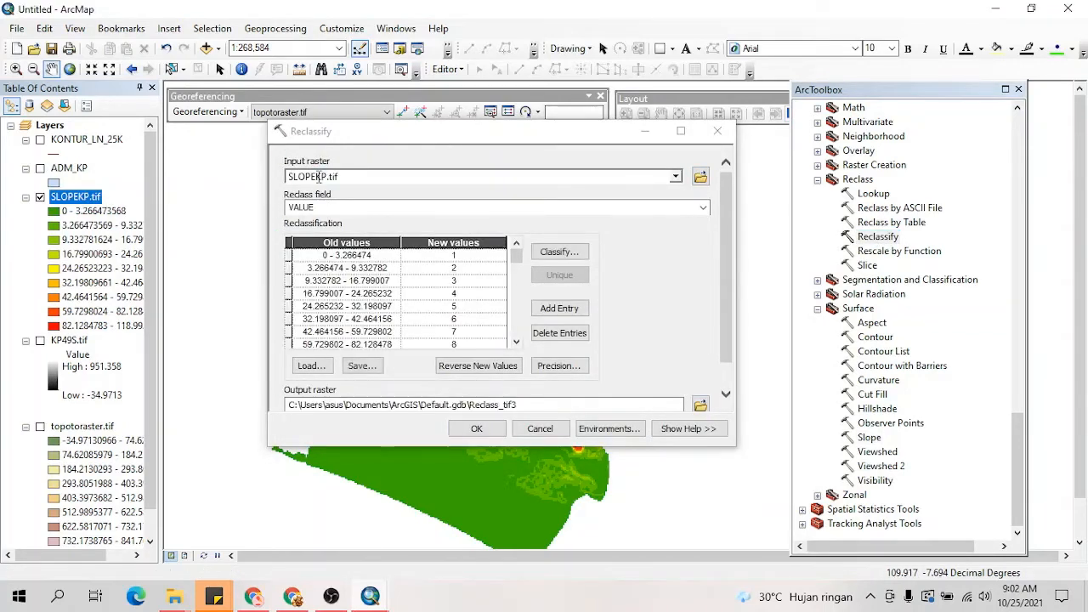
Step: Set the reclassification of SLOPEKP.tif to 5 classes and show the break values as percentages
{"action": "left_click", "coordinate": [569, 252]}
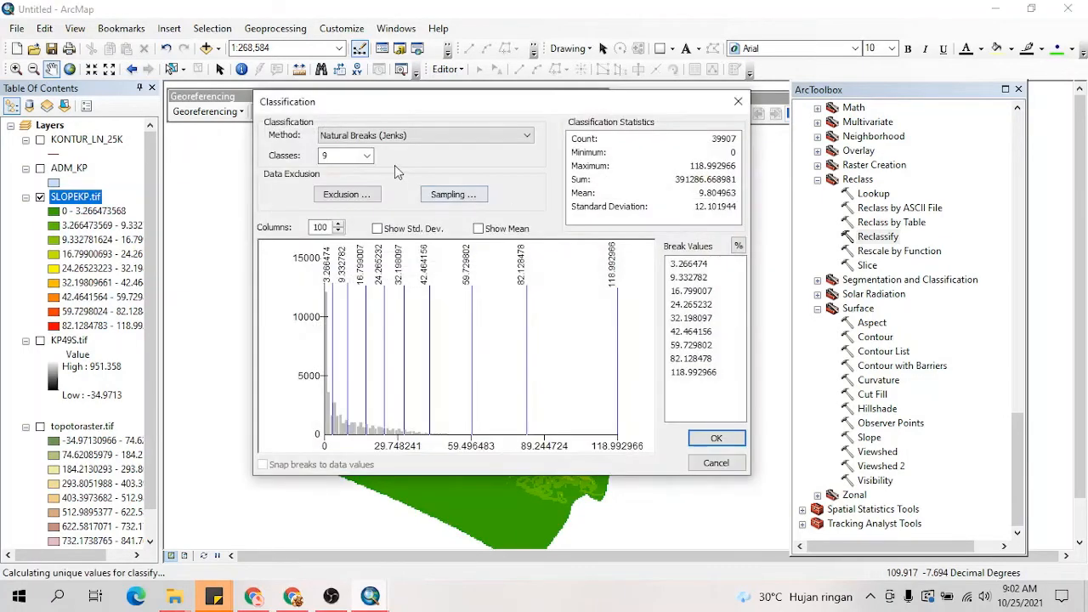
{"action": "left_click", "coordinate": [366, 155]}
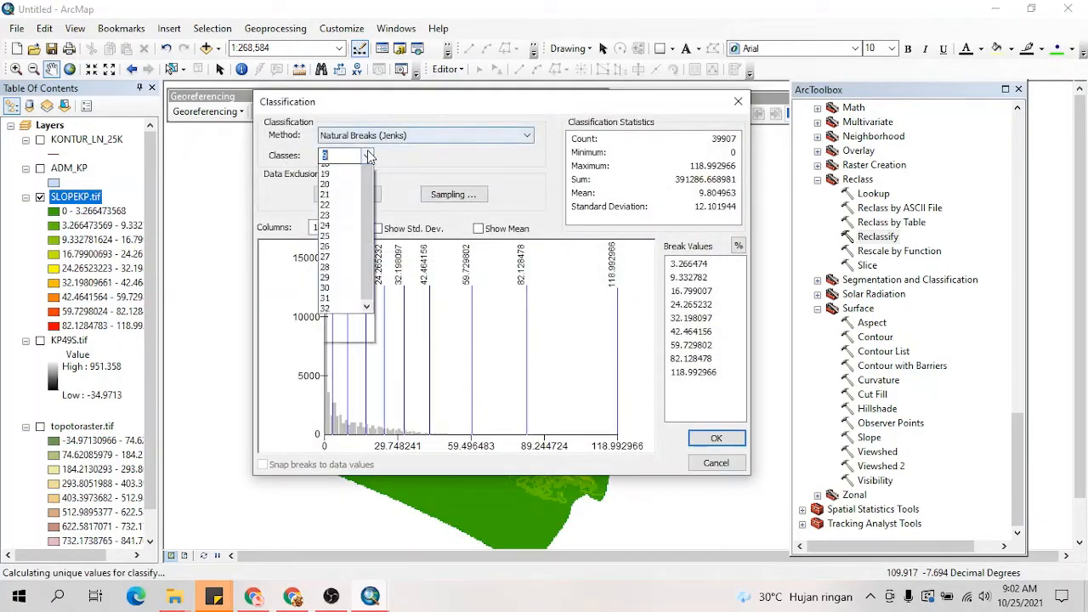
{"action": "left_click", "coordinate": [327, 195]}
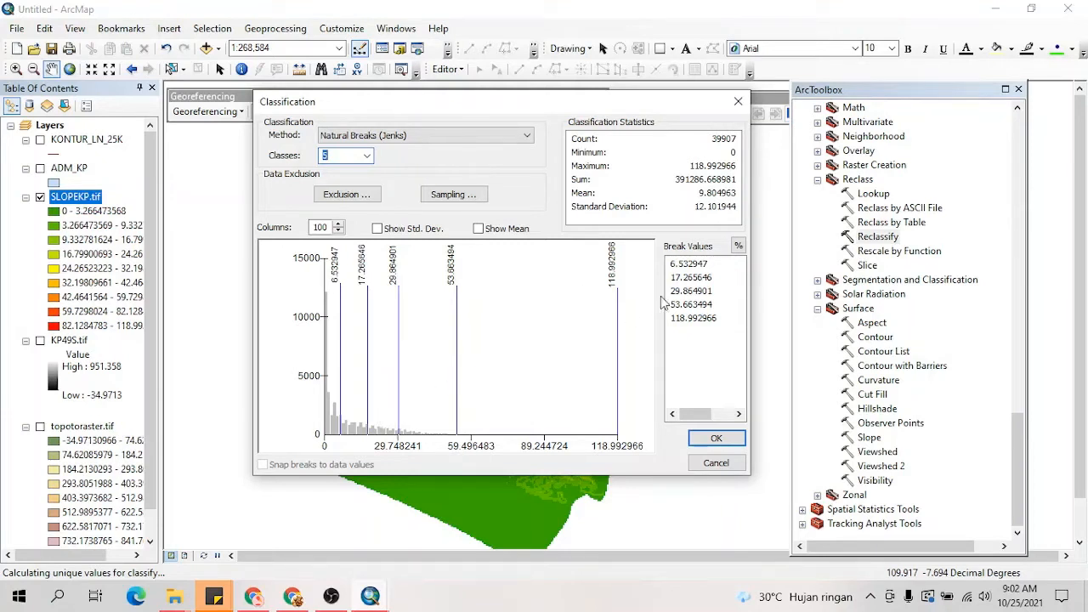
{"action": "left_click", "coordinate": [738, 247]}
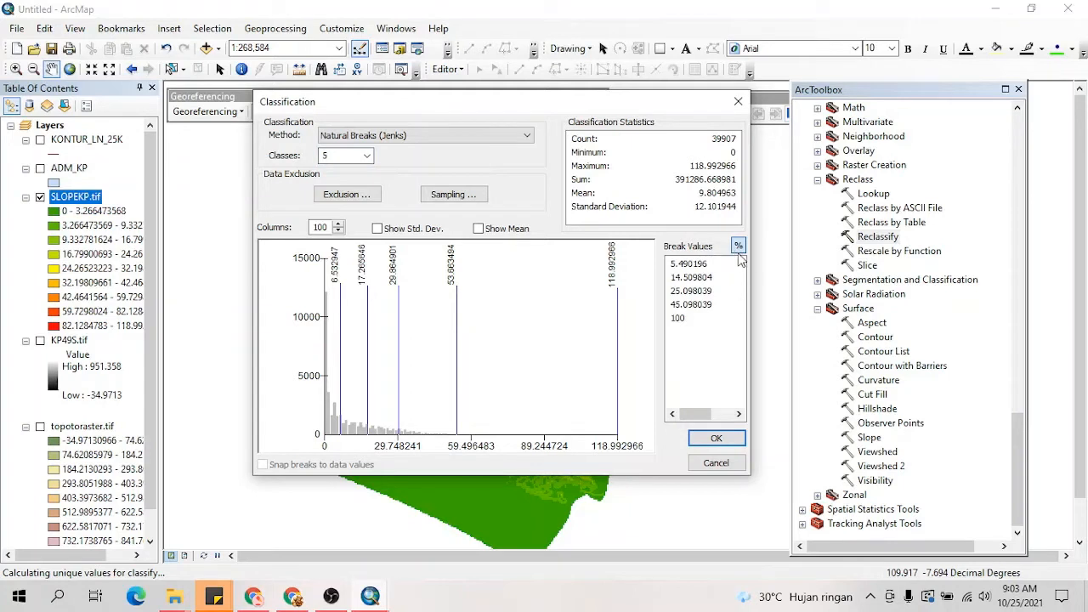
Step: Set the first four percentage break values to 8, 15, 25 and 45 and accept the classification
{"action": "left_click", "coordinate": [683, 265]}
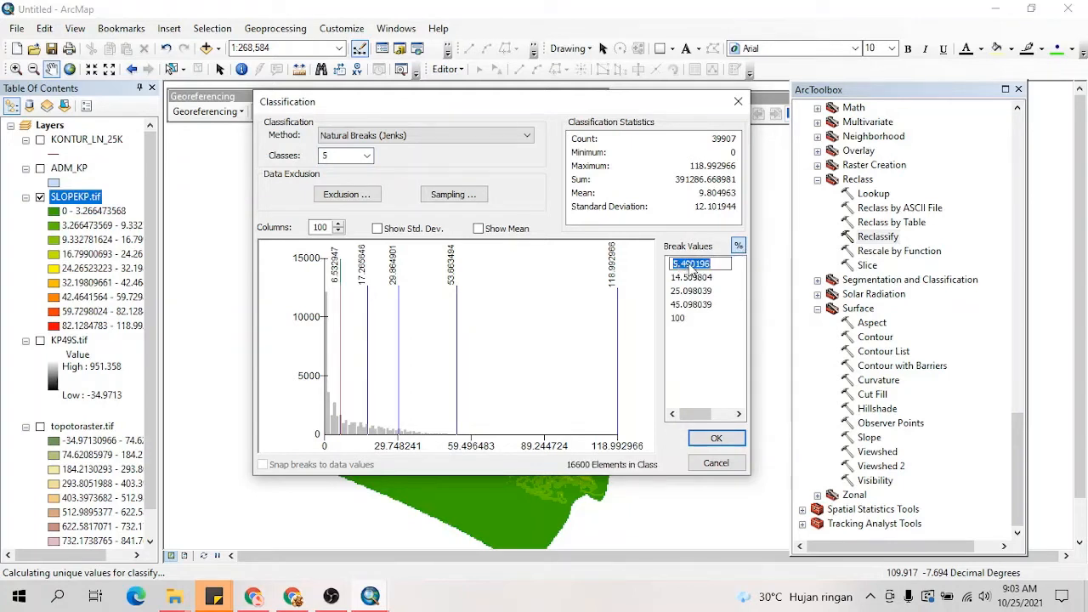
{"action": "type", "text": "8"}
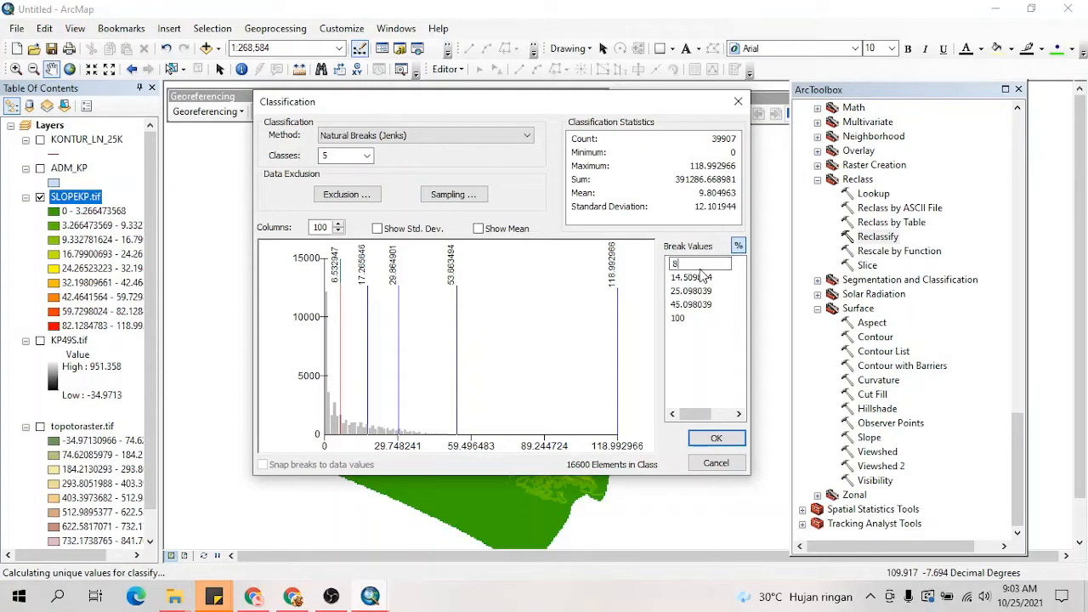
{"action": "left_click", "coordinate": [708, 279]}
{"action": "type", "text": "1"}
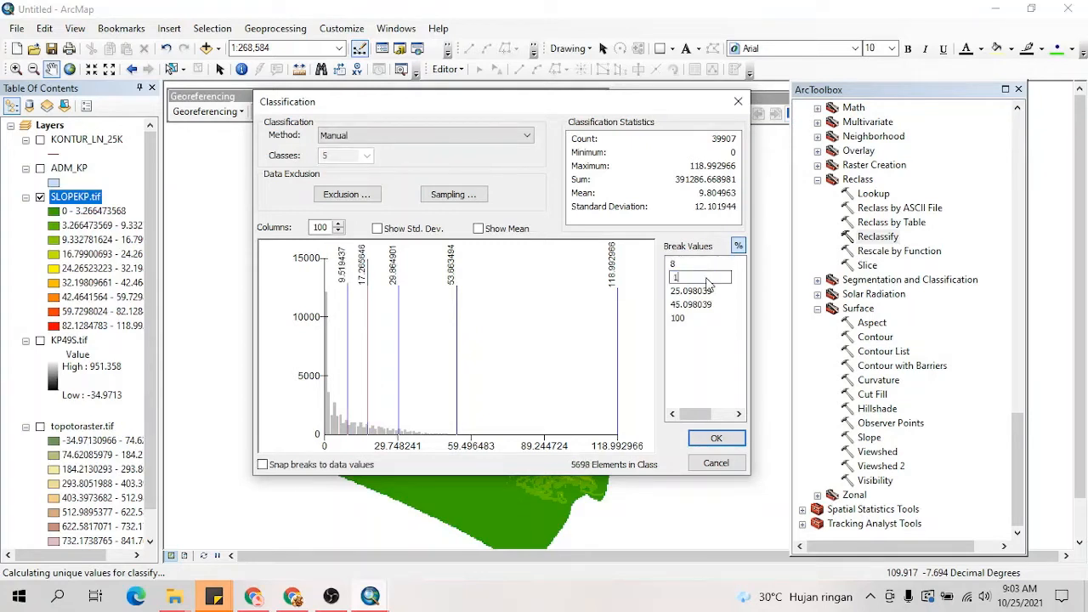
{"action": "type", "text": "5"}
{"action": "left_click", "coordinate": [702, 291]}
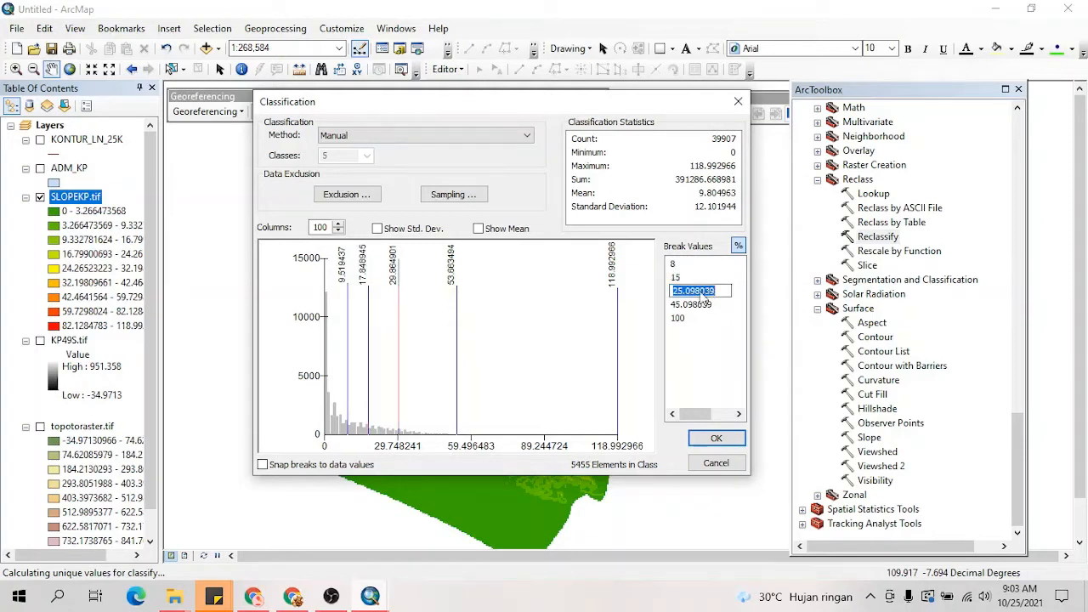
{"action": "type", "text": "25"}
{"action": "left_click", "coordinate": [702, 305]}
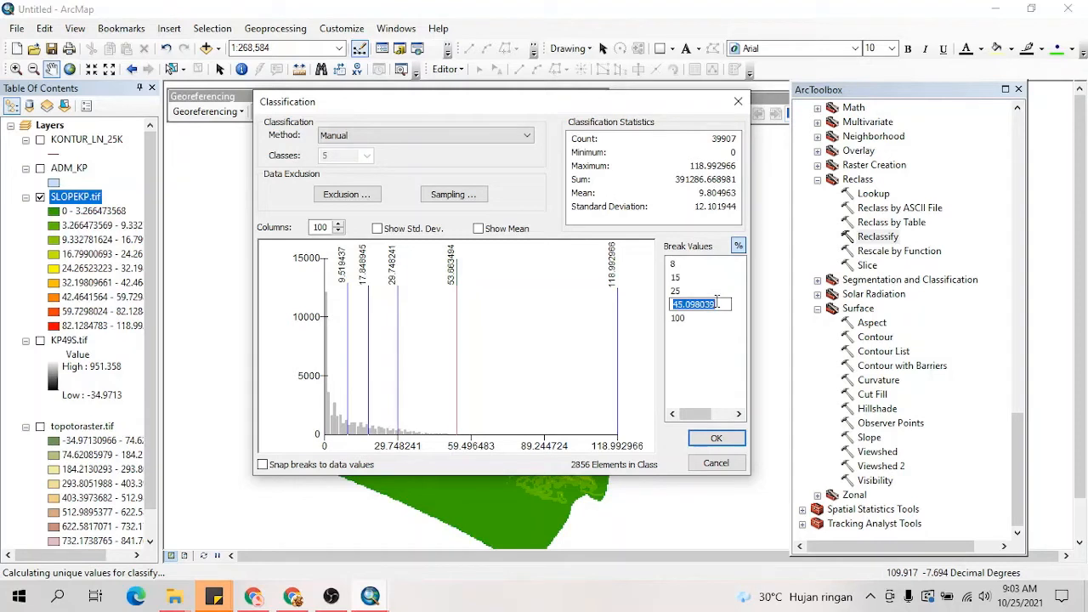
{"action": "type", "text": "45"}
{"action": "left_click", "coordinate": [717, 352]}
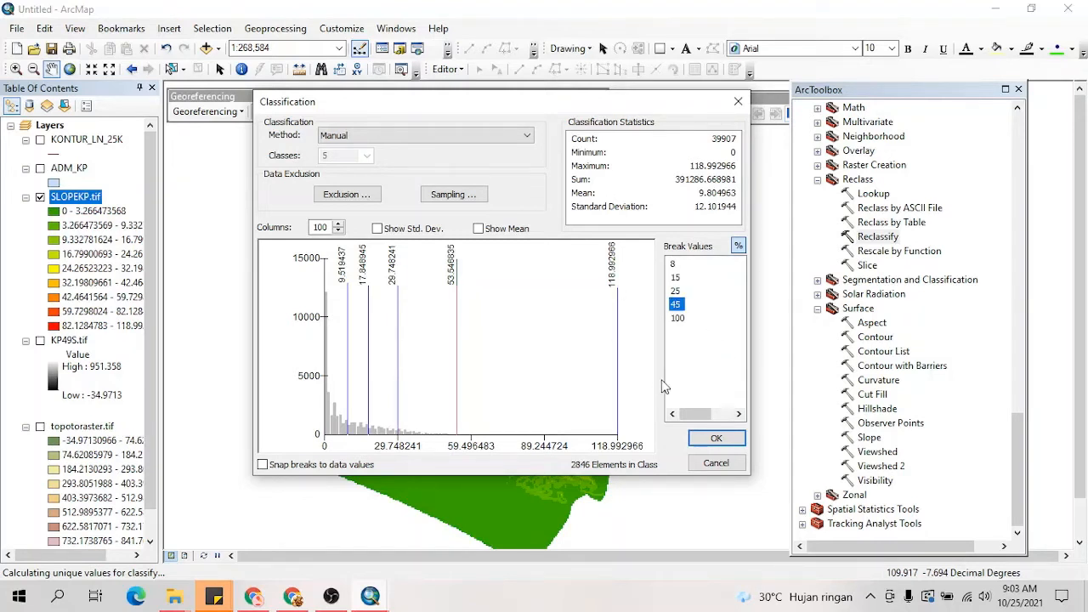
{"action": "left_click", "coordinate": [705, 437]}
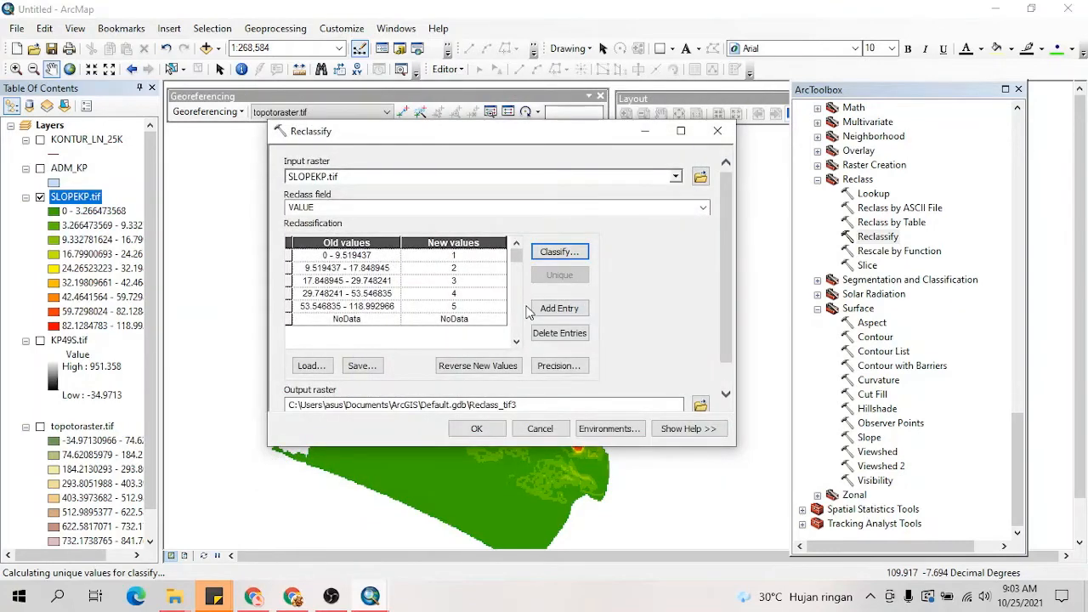
Step: Set the Reclassify output raster to RECLASSIFYKP.tif in the PETA KEMIRINGAN folder and run the tool
{"action": "scroll", "coordinate": [514, 337], "scroll_direction": "down", "scroll_amount": 1}
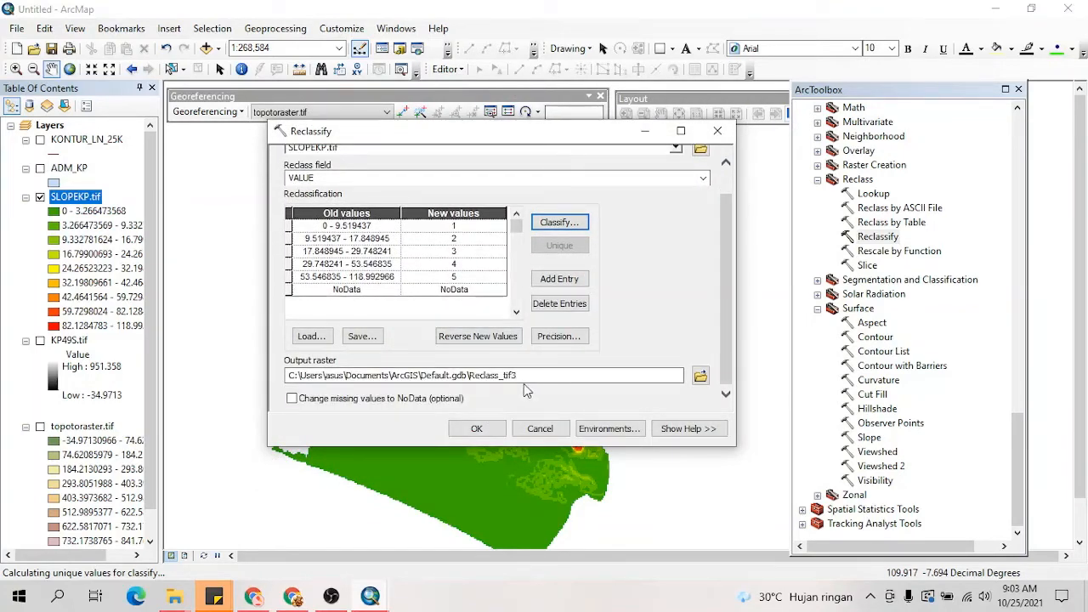
{"action": "left_click", "coordinate": [700, 376]}
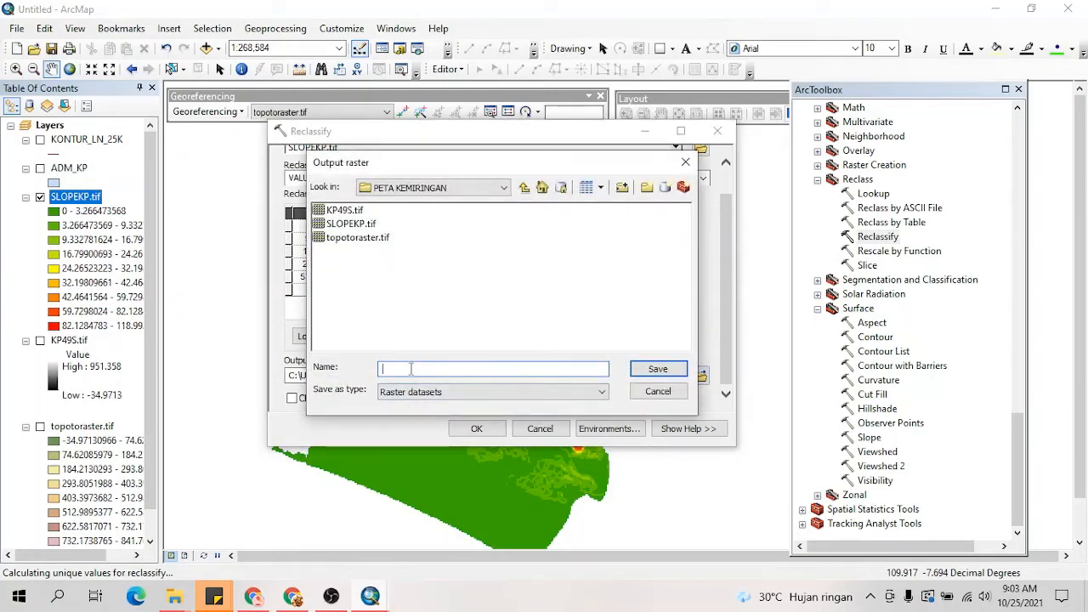
{"action": "type", "text": "RECLASSIFYKP.tif"}
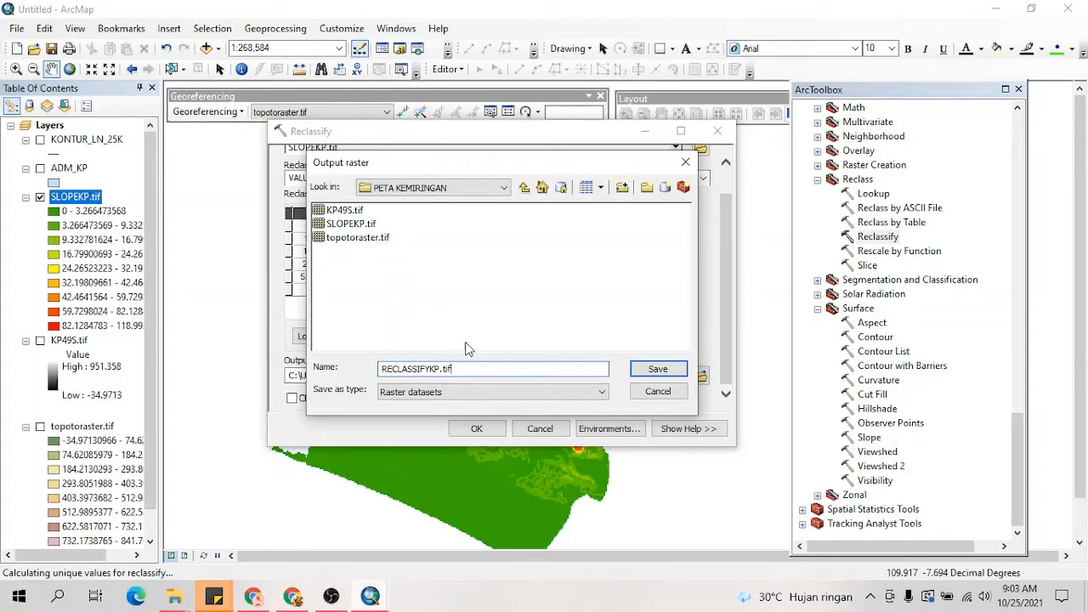
{"action": "left_click", "coordinate": [651, 369]}
{"action": "left_click", "coordinate": [486, 427]}
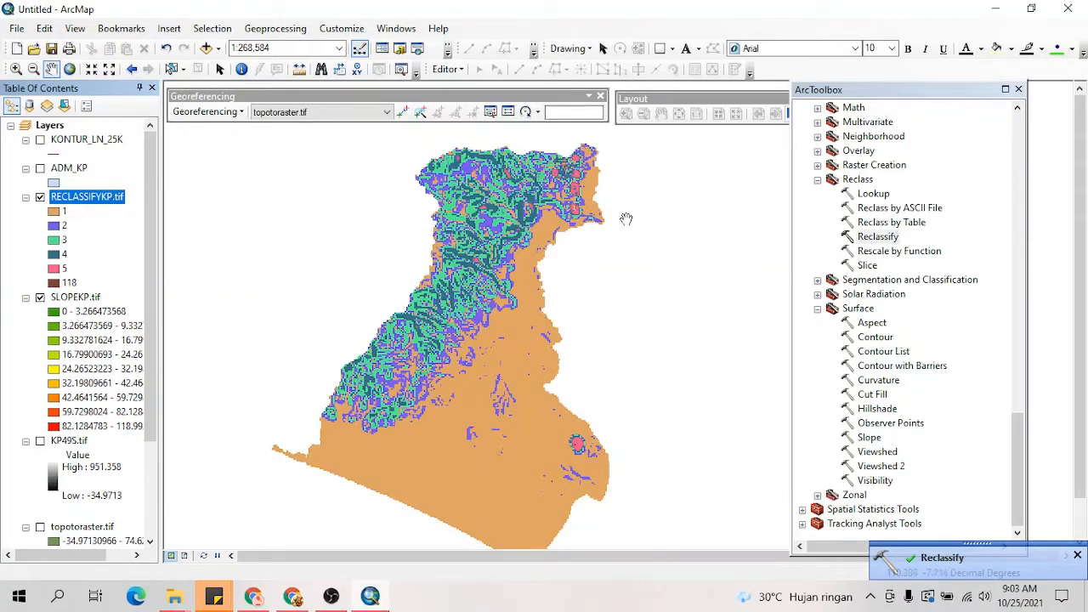
Step: Remove the value 118 from the unique values symbology of the RECLASSIFYKP.tif layer and apply the change
{"action": "right_click", "coordinate": [92, 199]}
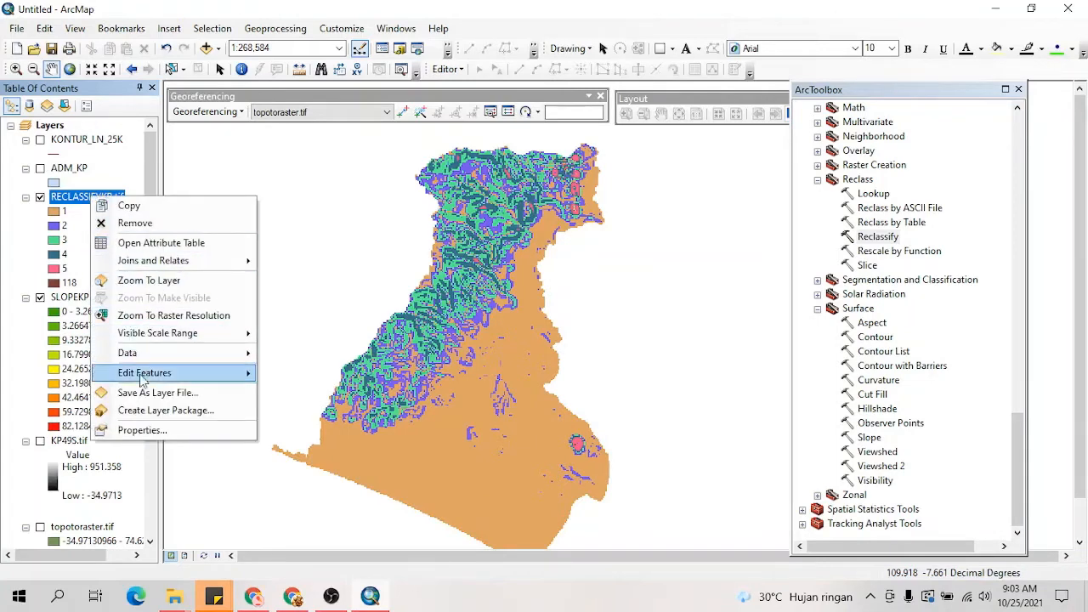
{"action": "left_click", "coordinate": [143, 430]}
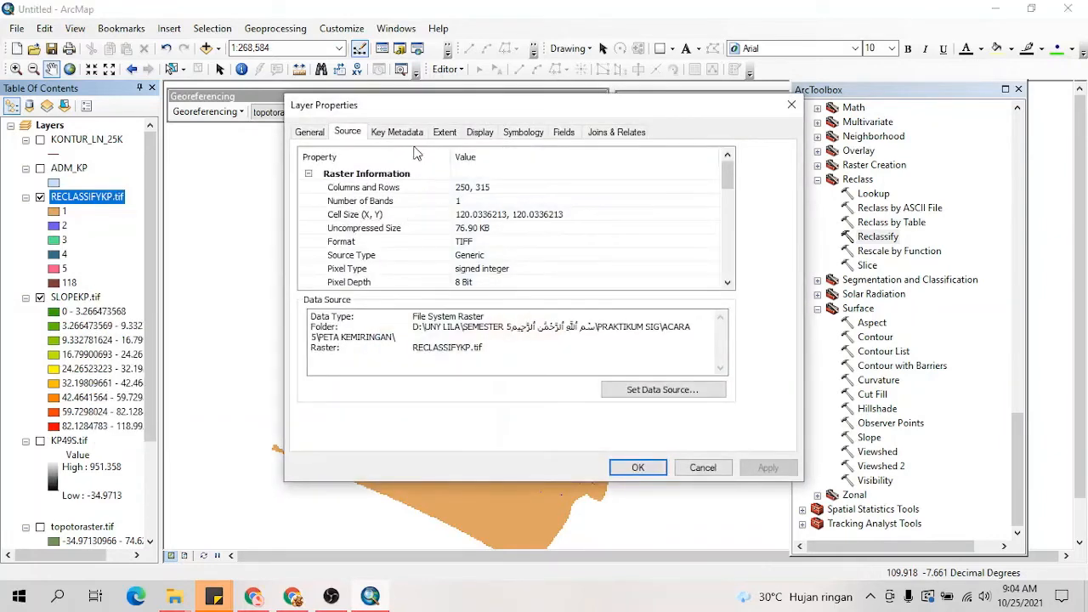
{"action": "left_click", "coordinate": [525, 132]}
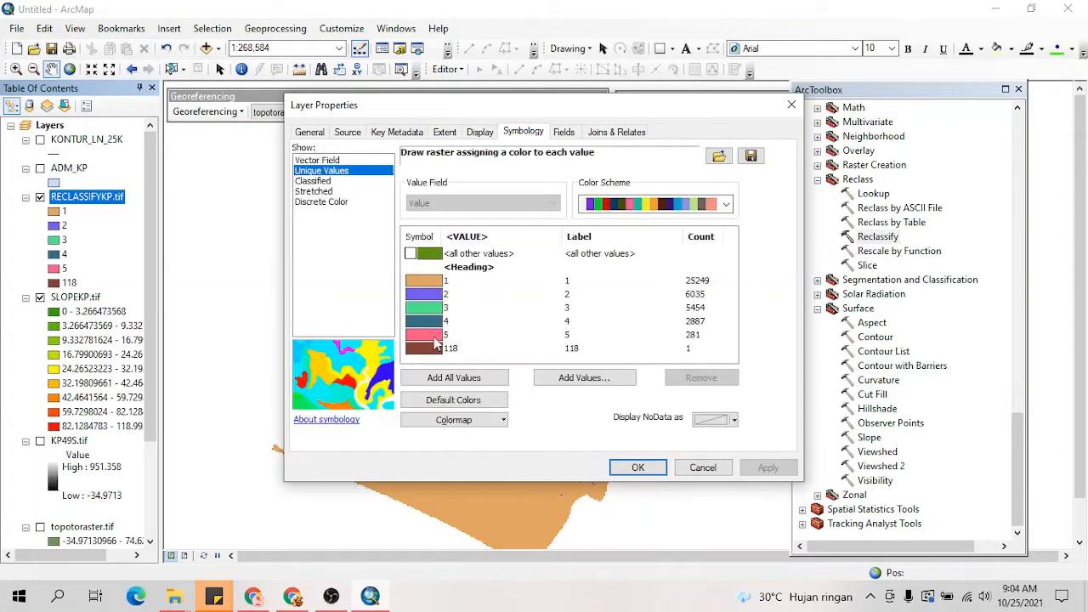
{"action": "left_click", "coordinate": [428, 352]}
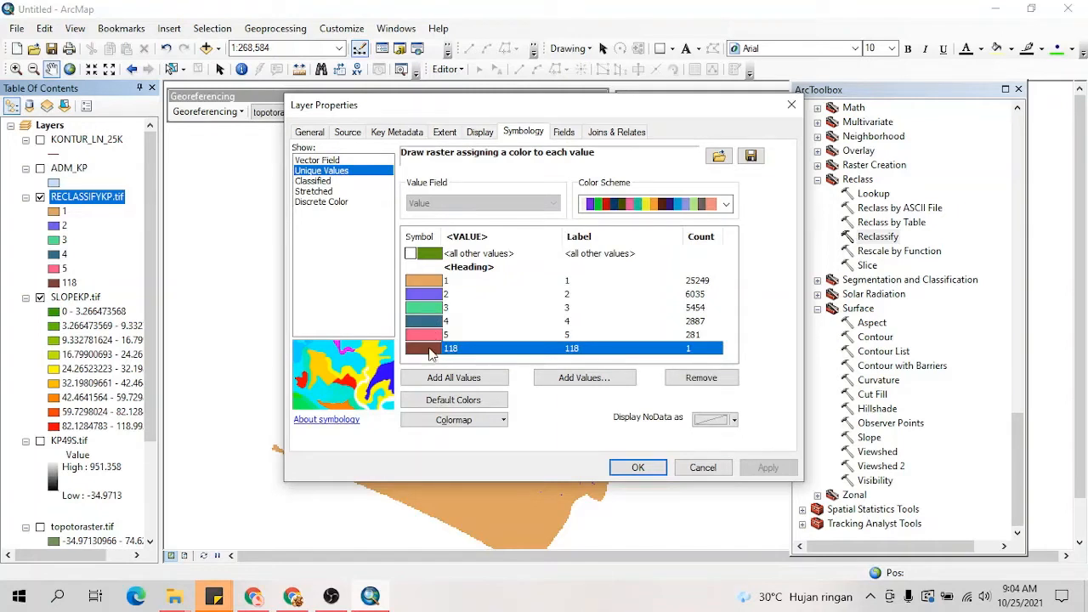
{"action": "left_click", "coordinate": [700, 378]}
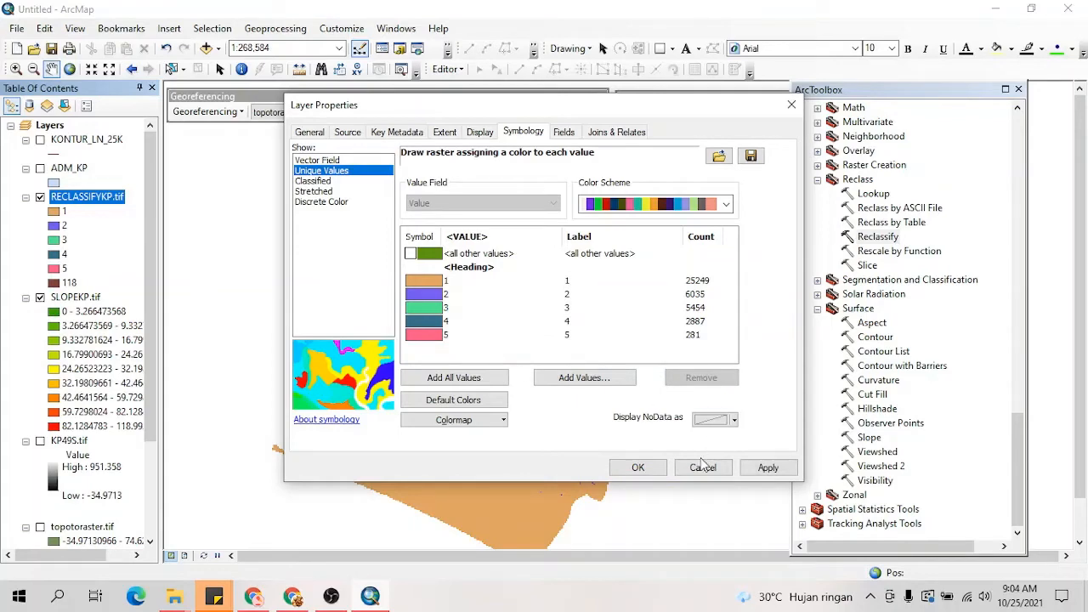
{"action": "left_click_drag", "start_coordinate": [575, 111], "coordinate": [592, 95]}
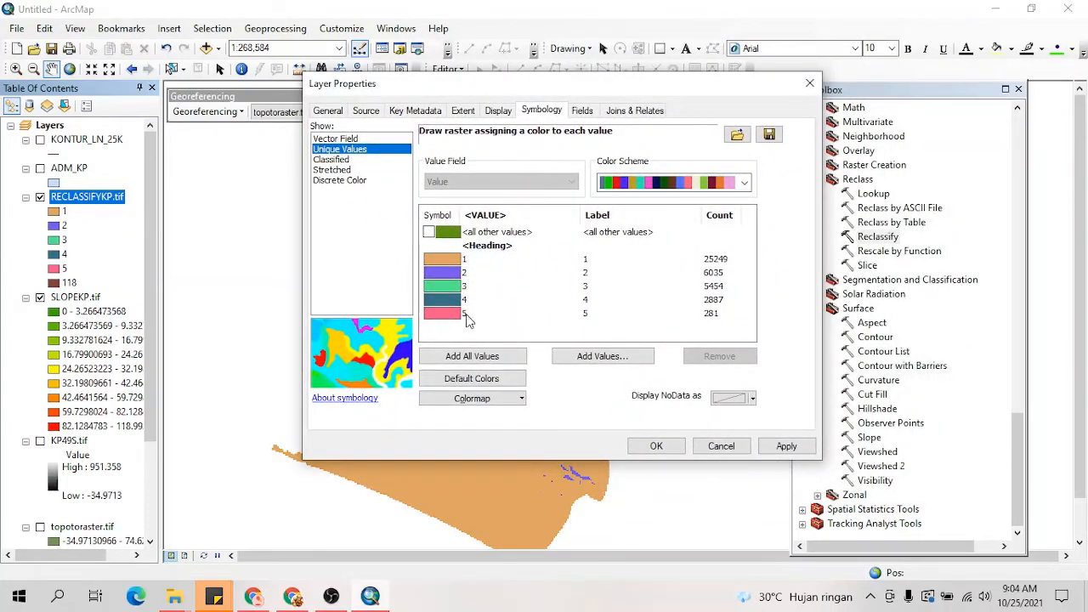
{"action": "left_click", "coordinate": [770, 446]}
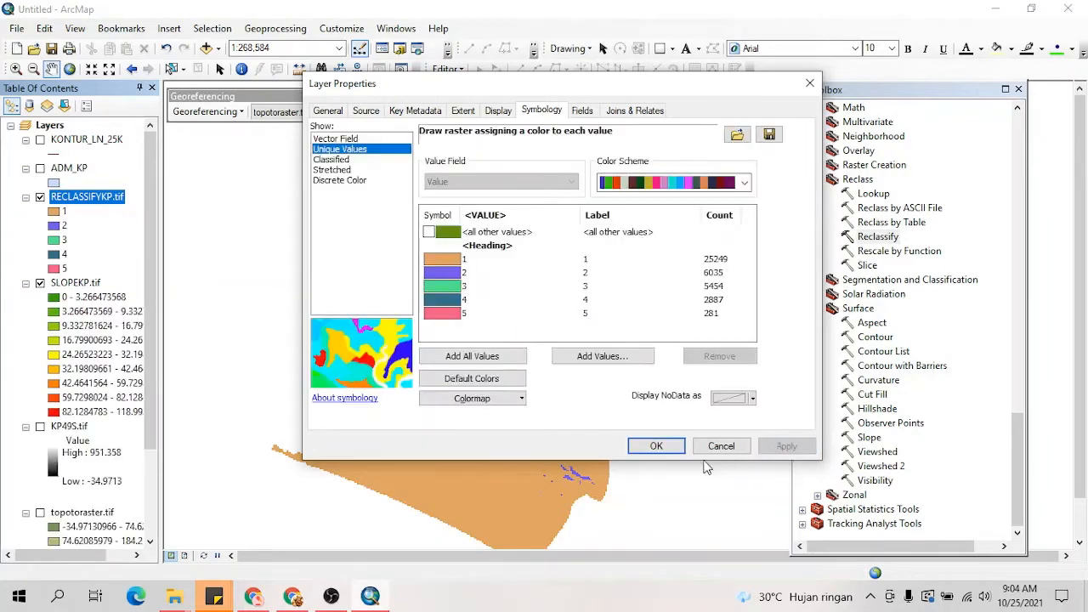
{"action": "left_click", "coordinate": [657, 446]}
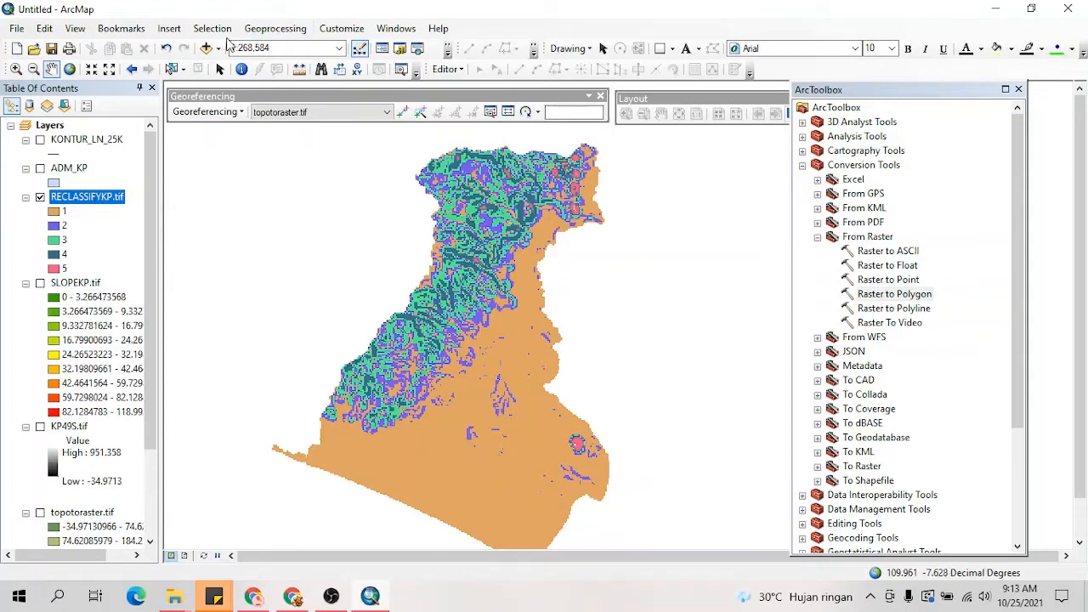
Step: Start the Raster to Polygon conversion with RECLASSIFYKP.tif as the input raster
{"action": "left_click", "coordinate": [274, 29]}
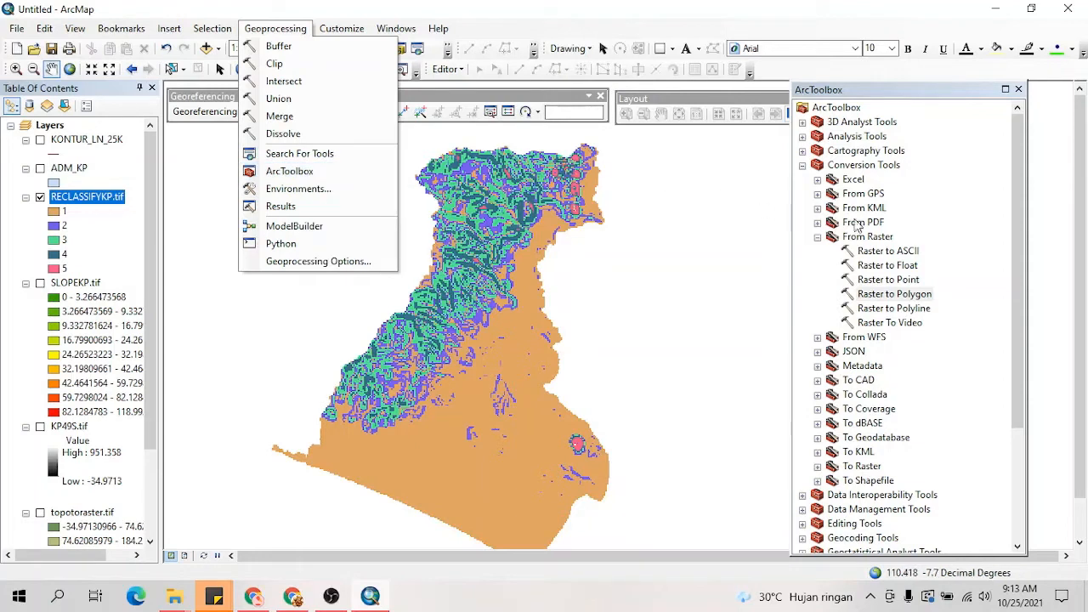
{"action": "left_click", "coordinate": [832, 167]}
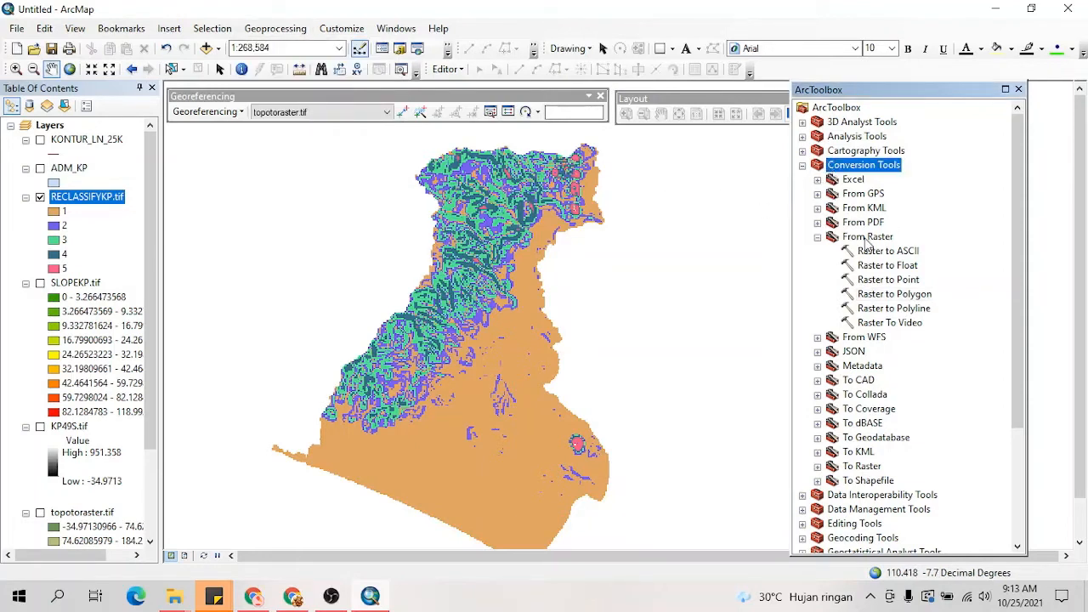
{"action": "double_click", "coordinate": [889, 295]}
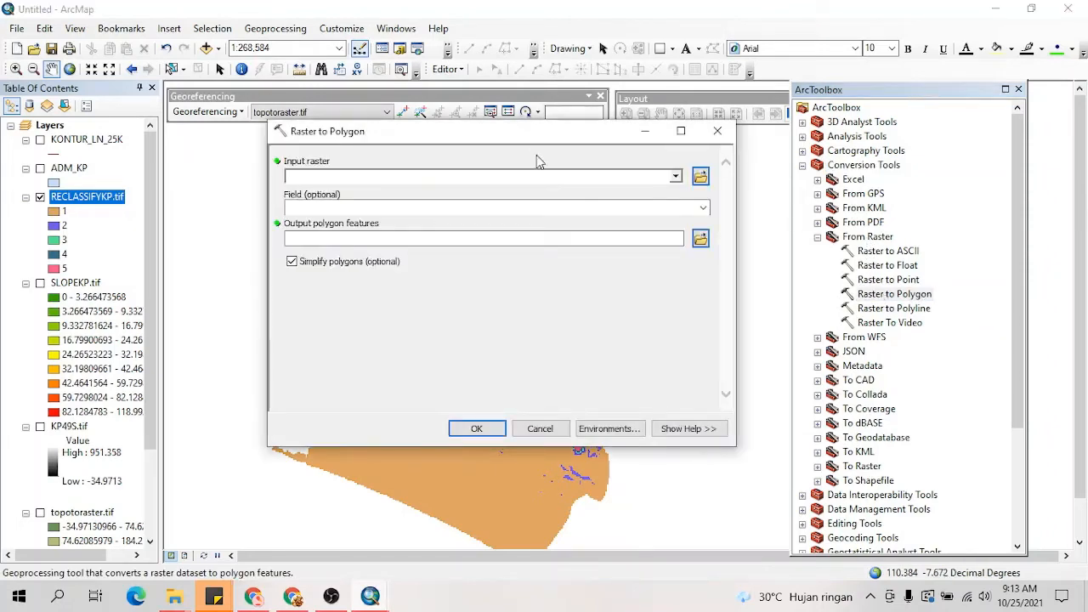
{"action": "left_click", "coordinate": [110, 200]}
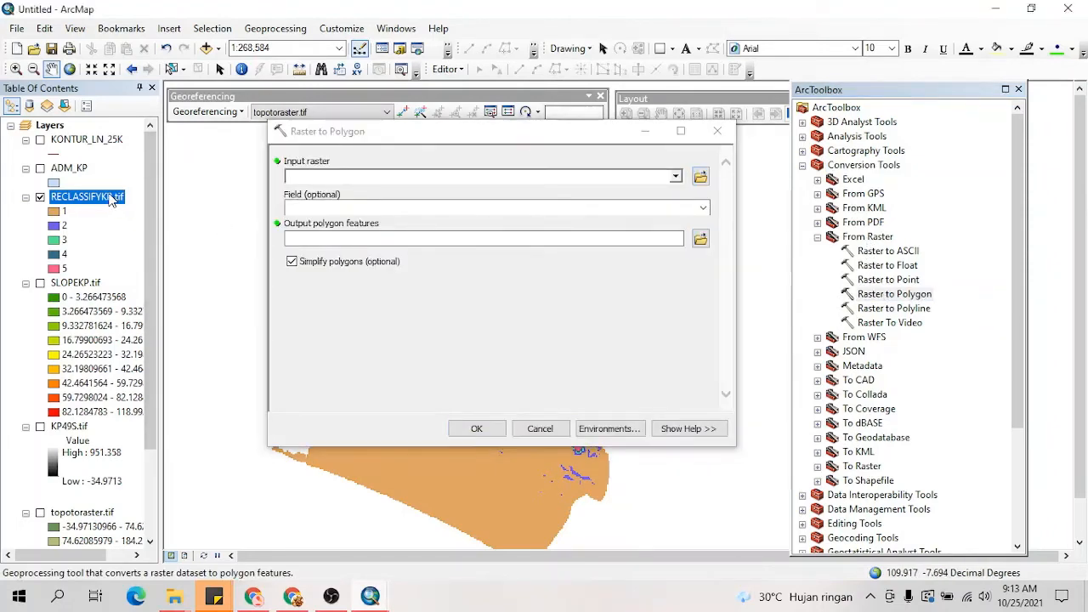
{"action": "left_click_drag", "start_coordinate": [110, 201], "coordinate": [308, 175]}
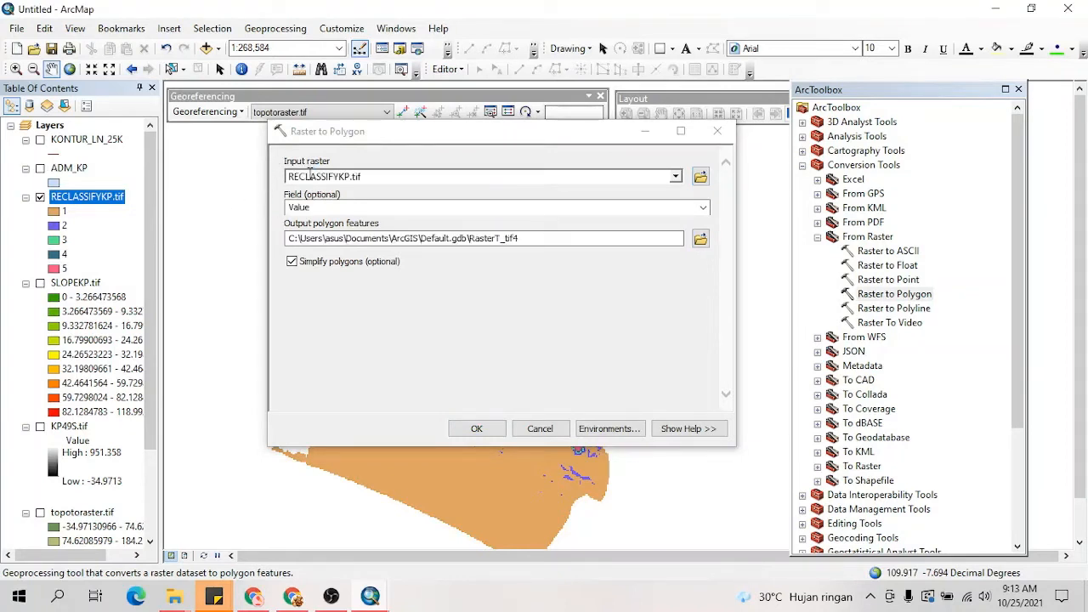
Step: Set the output polygon features to RASPOLKP in the PETA KEMIRINGAN folder and run the conversion
{"action": "left_click", "coordinate": [701, 238]}
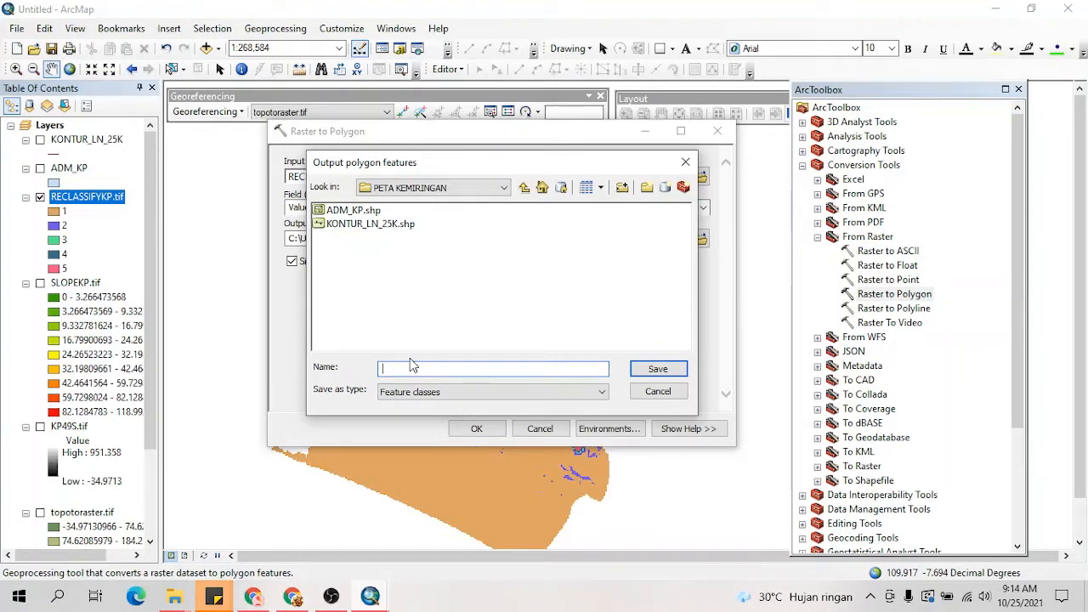
{"action": "type", "text": "RASPO"}
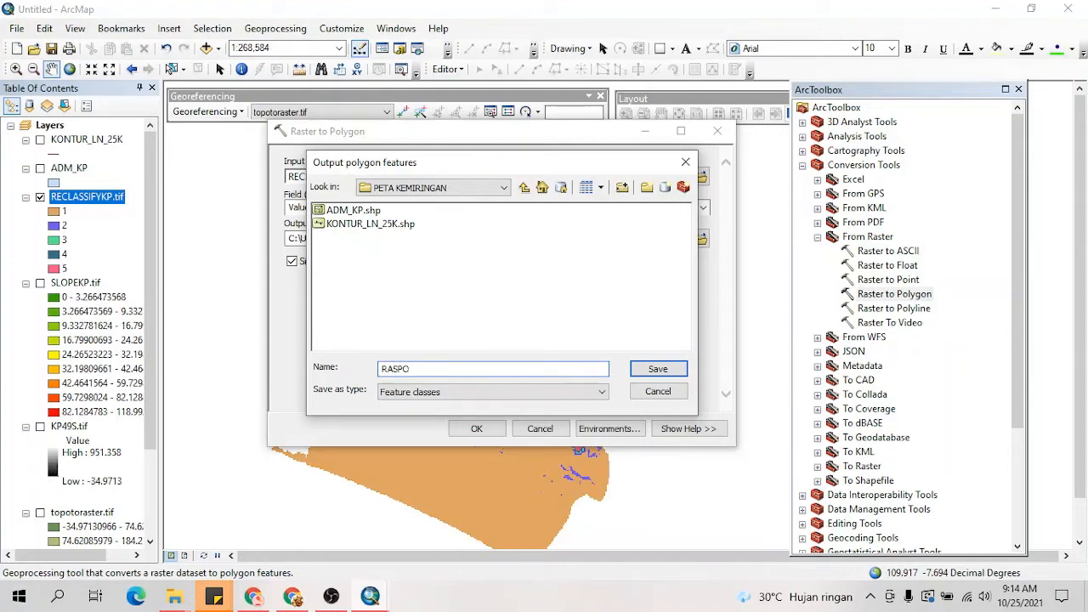
{"action": "type", "text": "LKP"}
{"action": "left_click", "coordinate": [655, 371]}
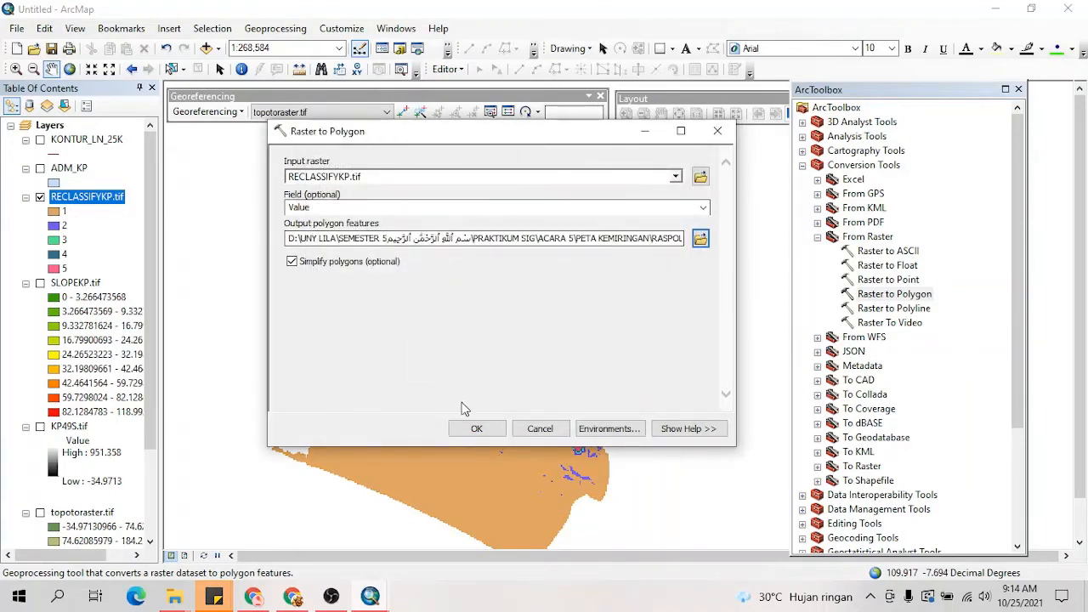
{"action": "left_click", "coordinate": [477, 428]}
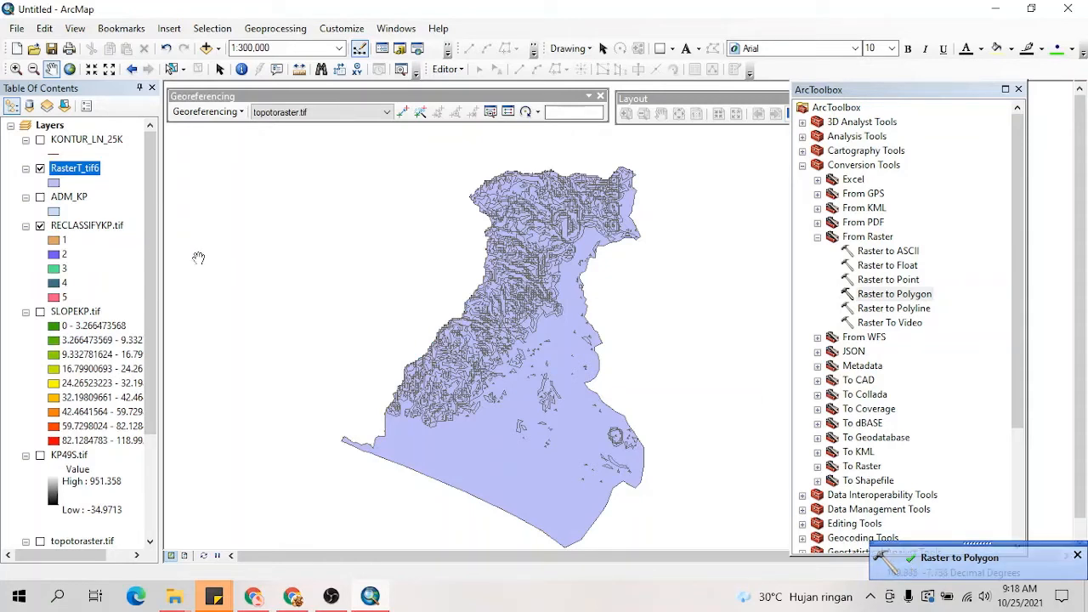
Step: Hide the RECLASSIFYKP.tif layer so that only the converted polygon layer is displayed
{"action": "left_click", "coordinate": [41, 226]}
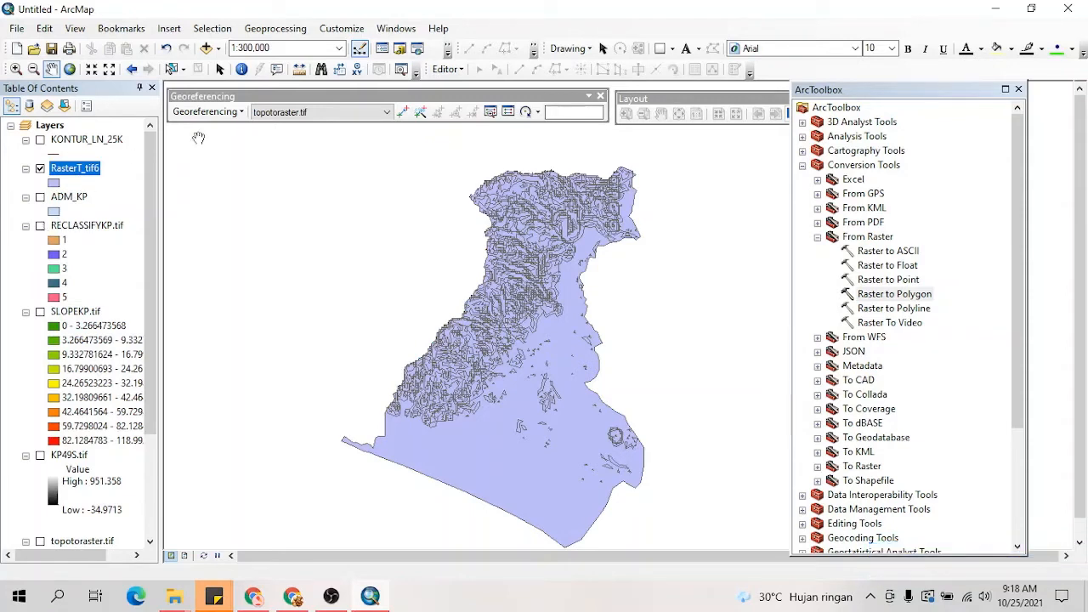
{"action": "left_click_drag", "start_coordinate": [524, 375], "coordinate": [499, 375]}
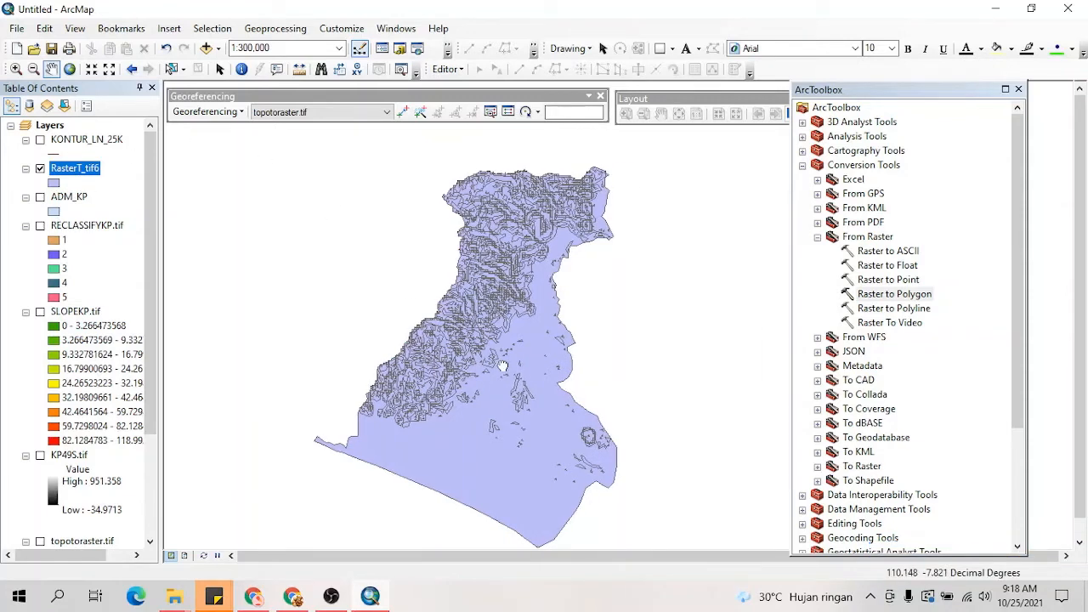
{"action": "left_click", "coordinate": [330, 600]}
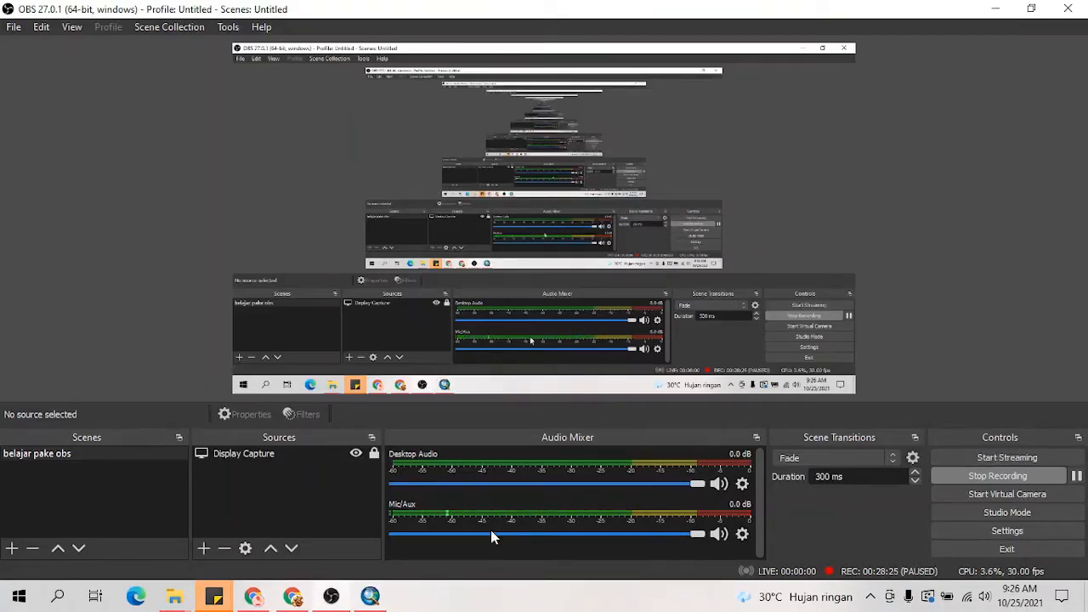
{"action": "left_click", "coordinate": [370, 596]}
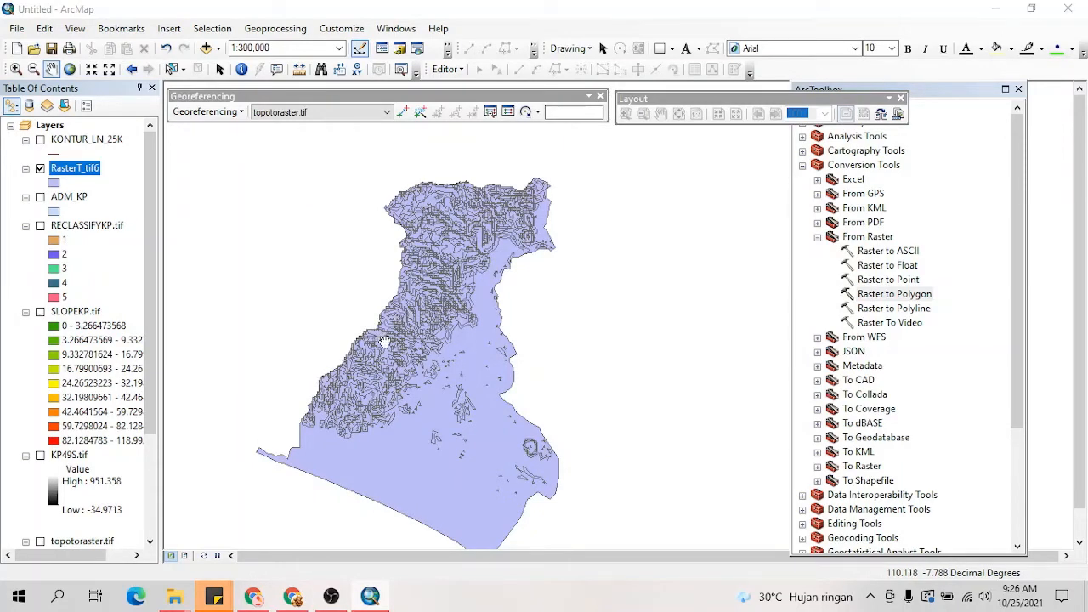
Step: Examine the small polygons in the hilly part of the RasterT_tif6 layer at closer map scales
{"action": "scroll", "coordinate": [424, 344], "scroll_direction": "down", "scroll_amount": 2}
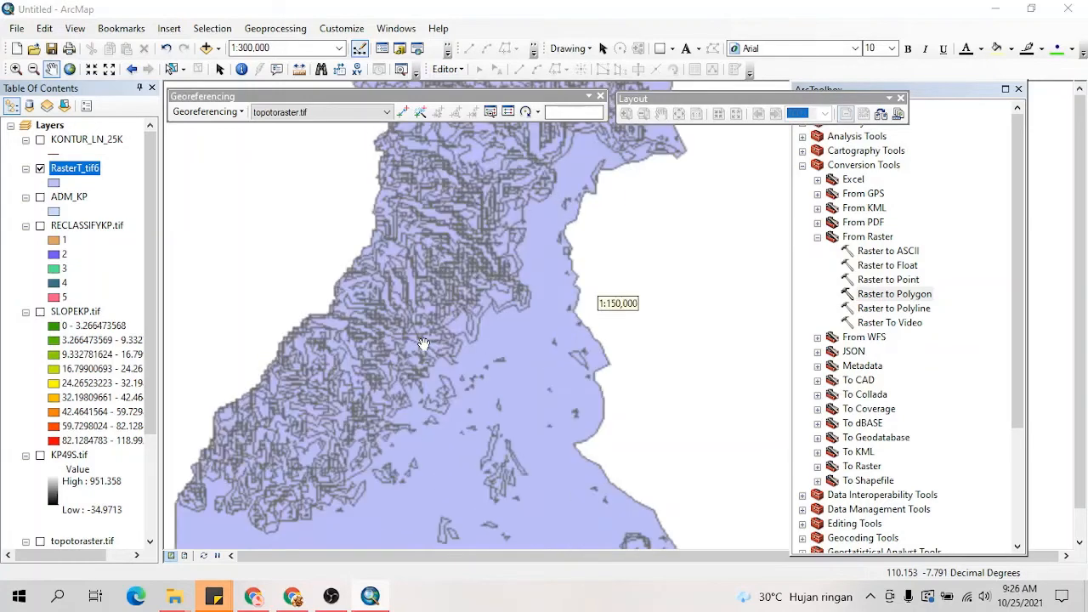
{"action": "scroll", "coordinate": [423, 344], "scroll_direction": "down", "scroll_amount": 3}
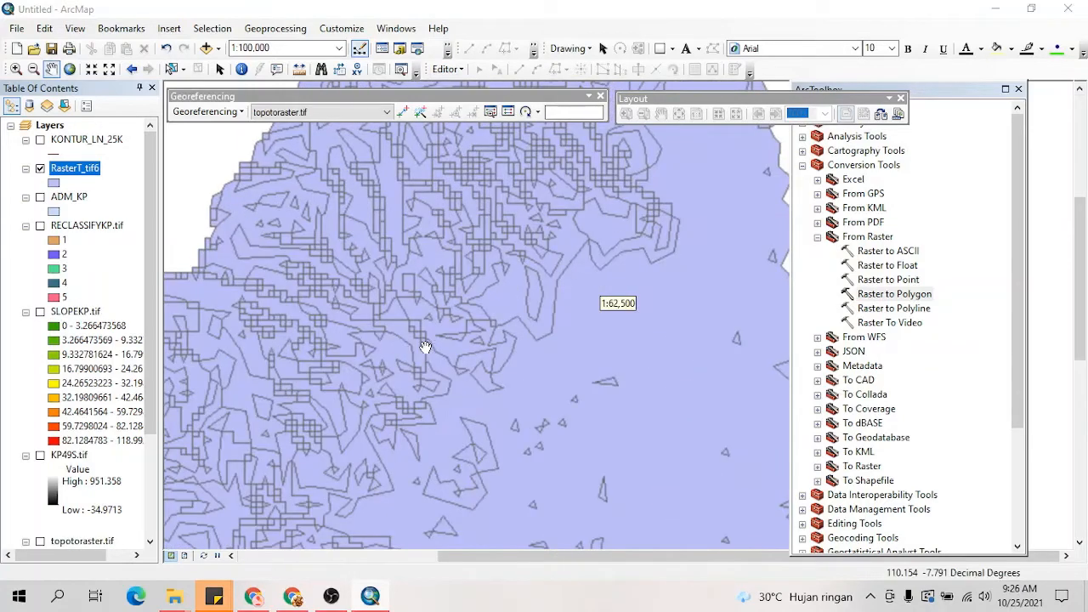
{"action": "left_click_drag", "start_coordinate": [431, 365], "coordinate": [482, 344]}
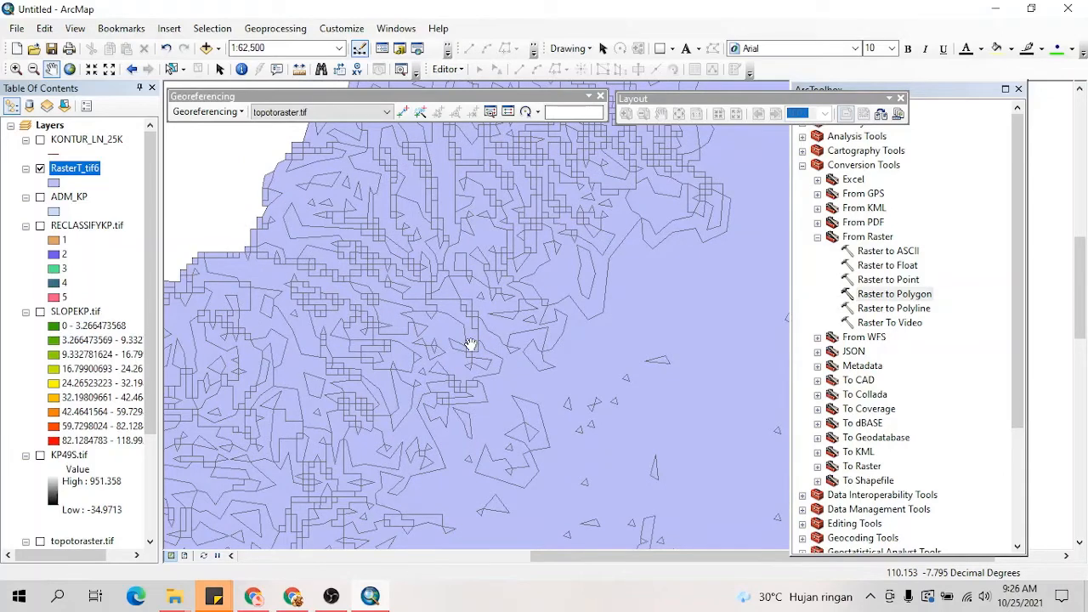
{"action": "scroll", "coordinate": [469, 343], "scroll_direction": "up", "scroll_amount": 1}
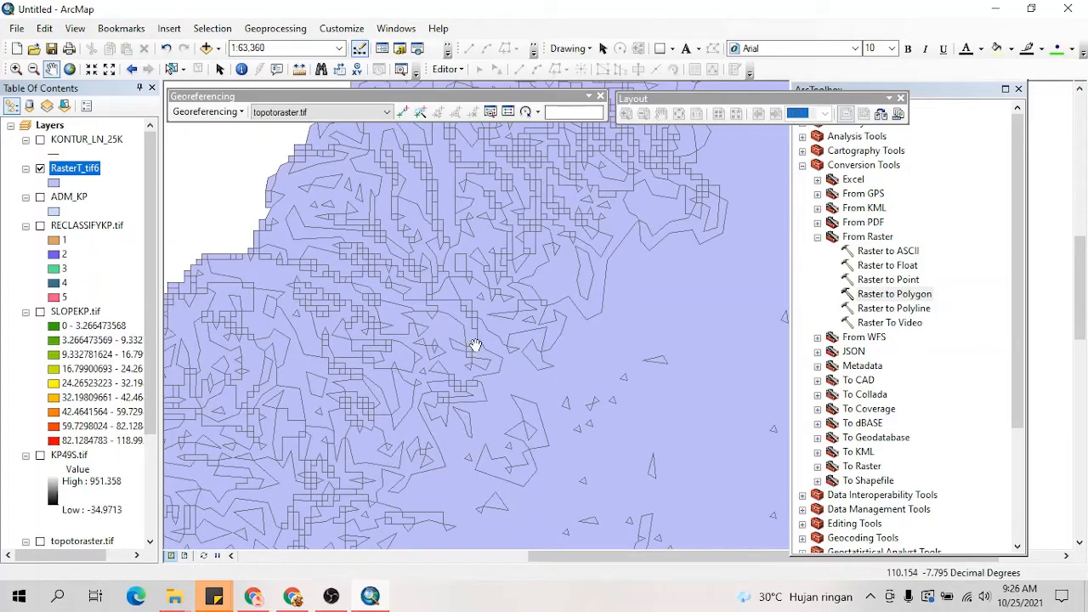
{"action": "scroll", "coordinate": [473, 341], "scroll_direction": "up", "scroll_amount": 1}
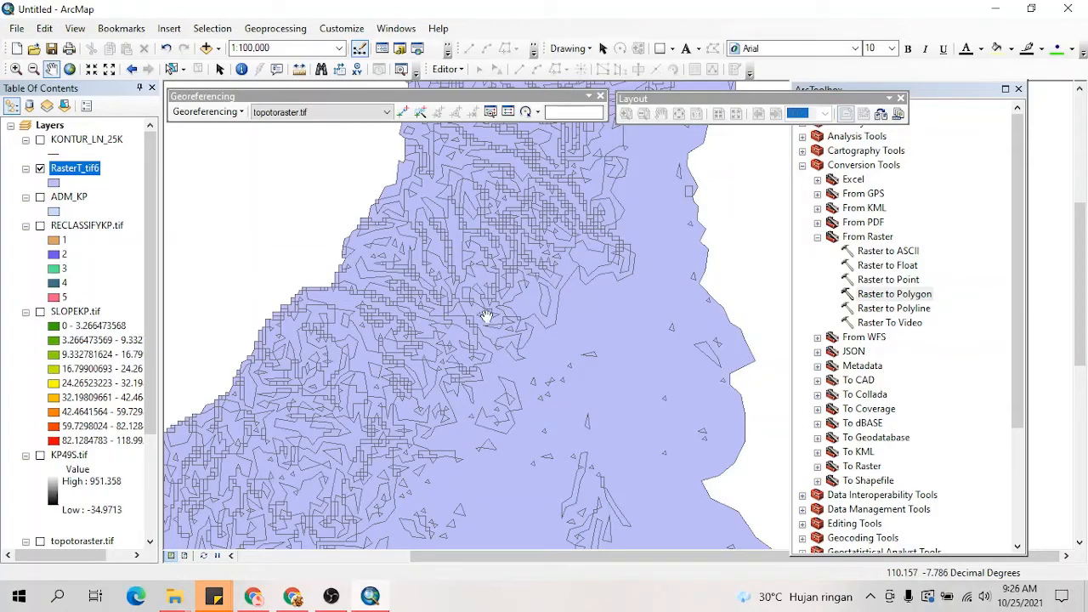
{"action": "scroll", "coordinate": [487, 318], "scroll_direction": "up", "scroll_amount": 1}
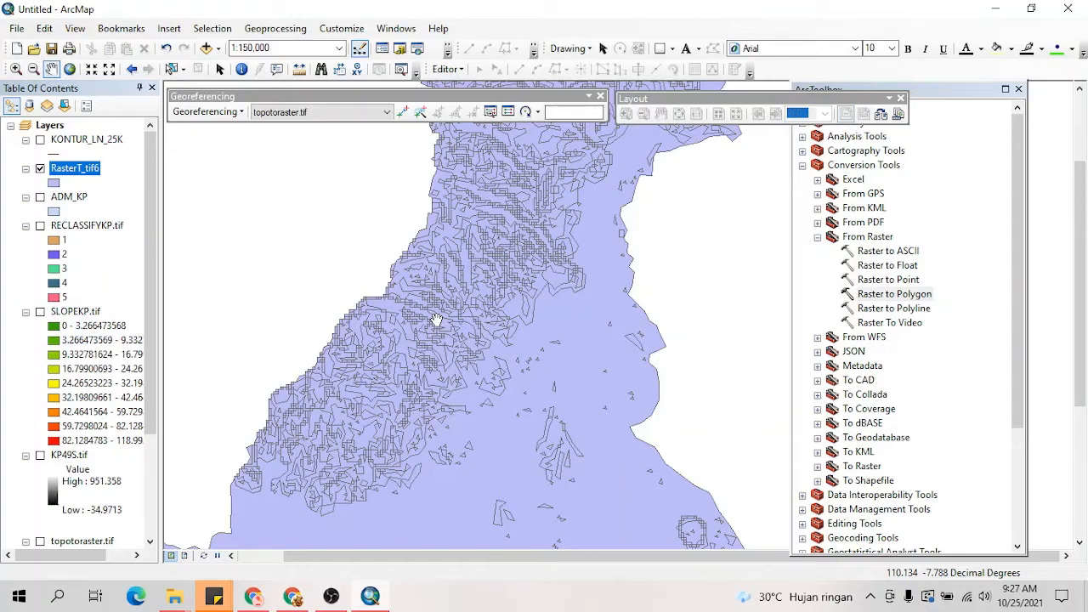
Step: Open the attribute table of the RasterT_tif6 layer and select the records where Shape_Area is less than 300000
{"action": "right_click", "coordinate": [72, 172]}
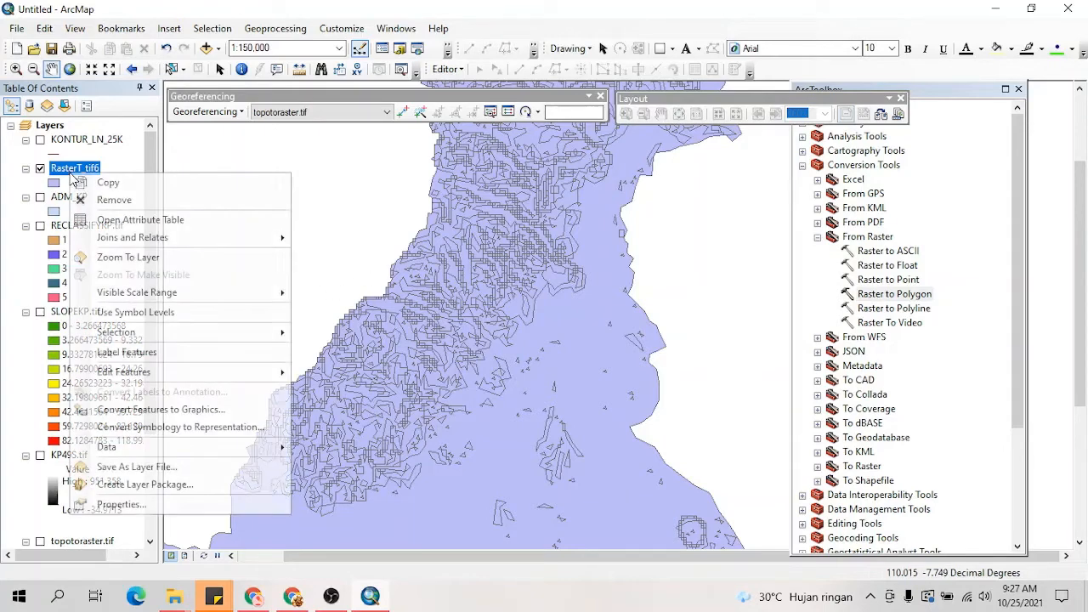
{"action": "left_click", "coordinate": [94, 219]}
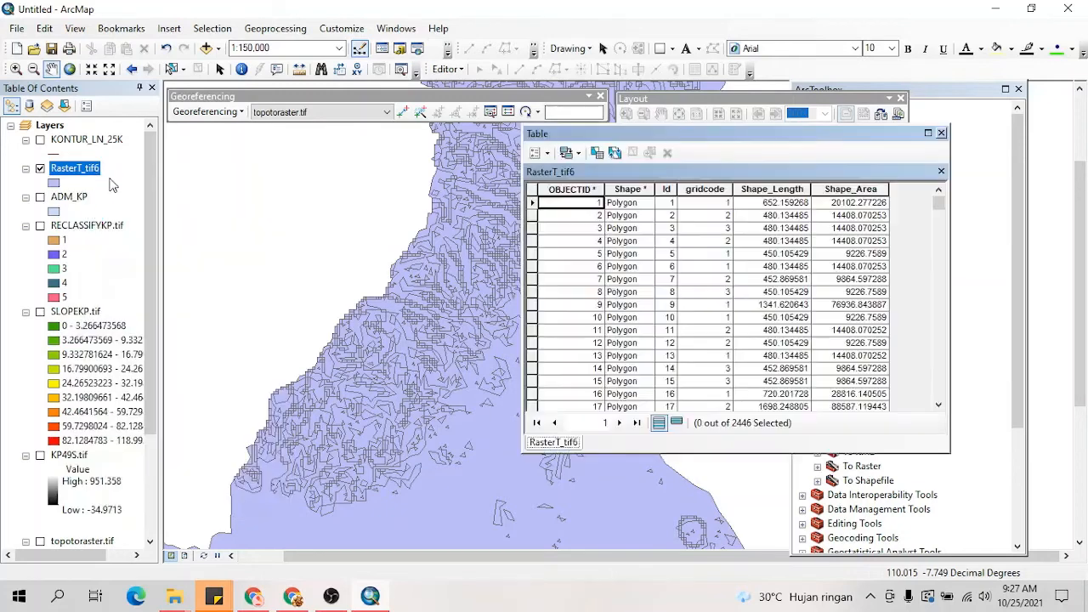
{"action": "left_click", "coordinate": [538, 153]}
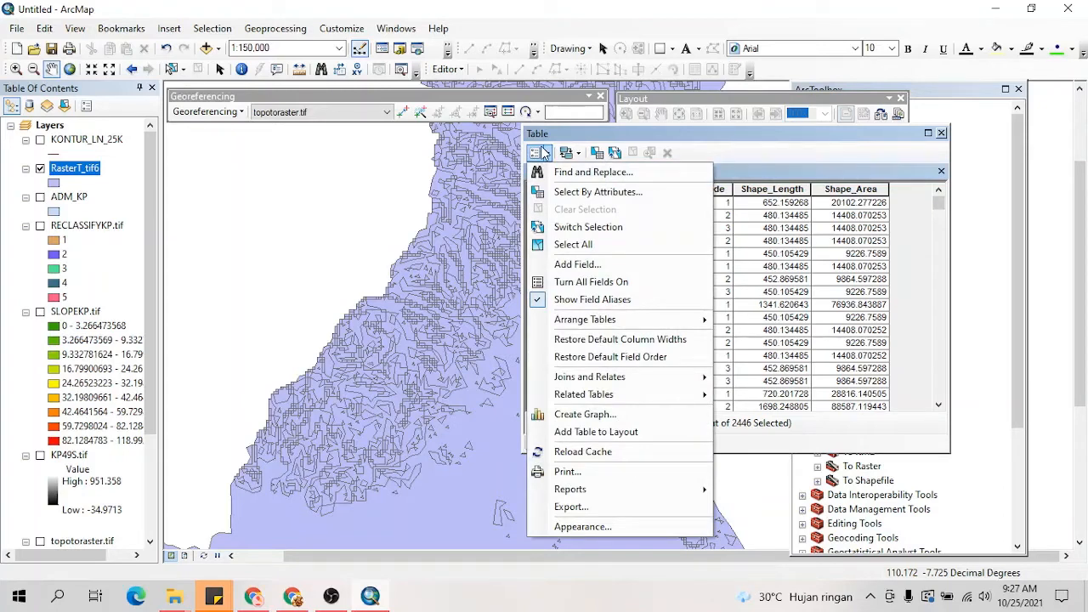
{"action": "left_click", "coordinate": [593, 192]}
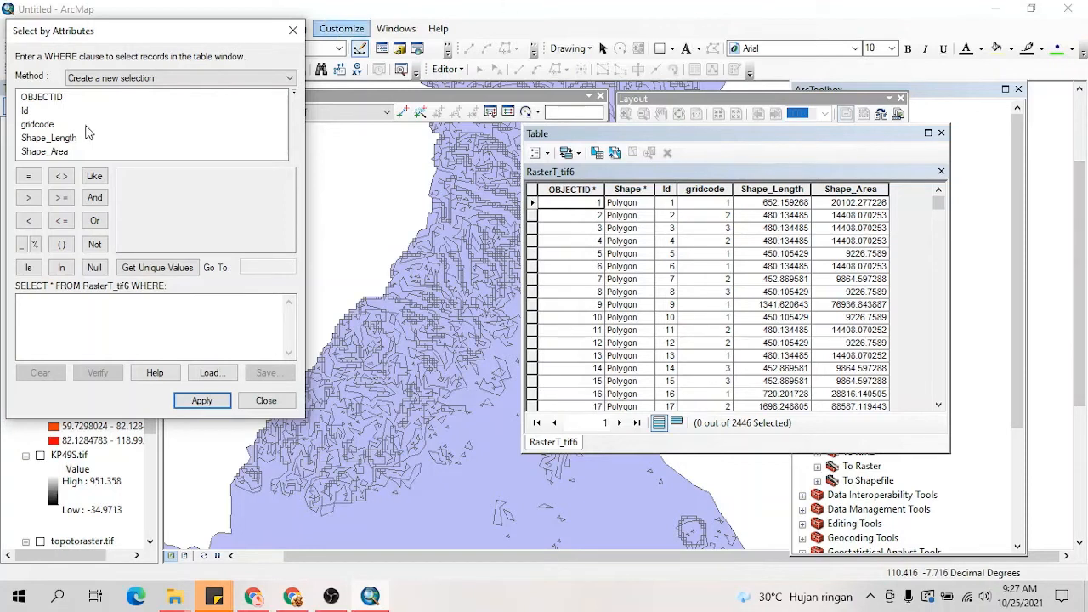
{"action": "left_click", "coordinate": [38, 152]}
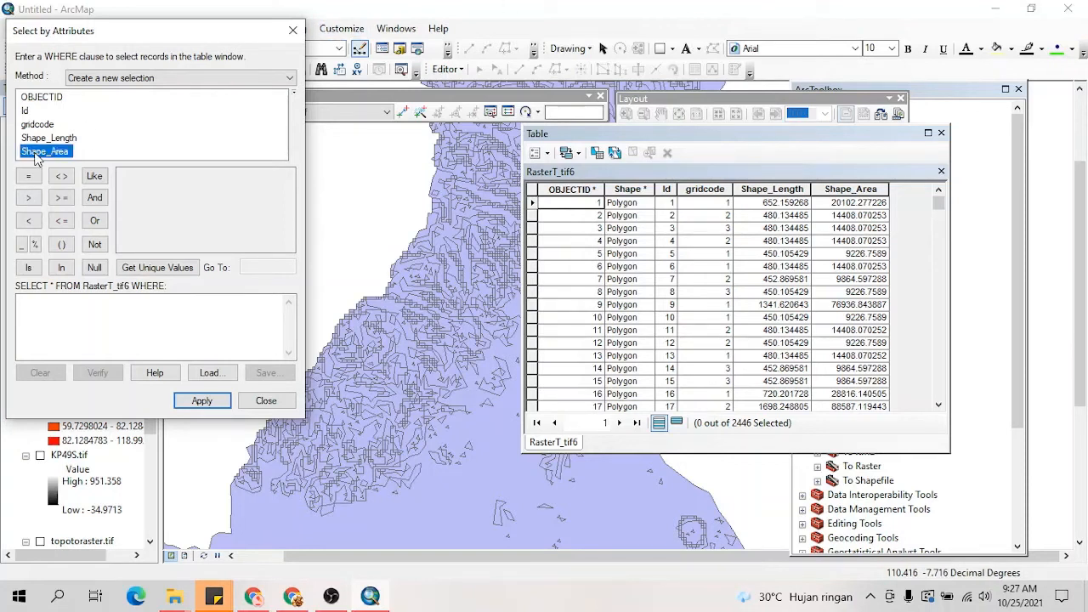
{"action": "double_click", "coordinate": [36, 153]}
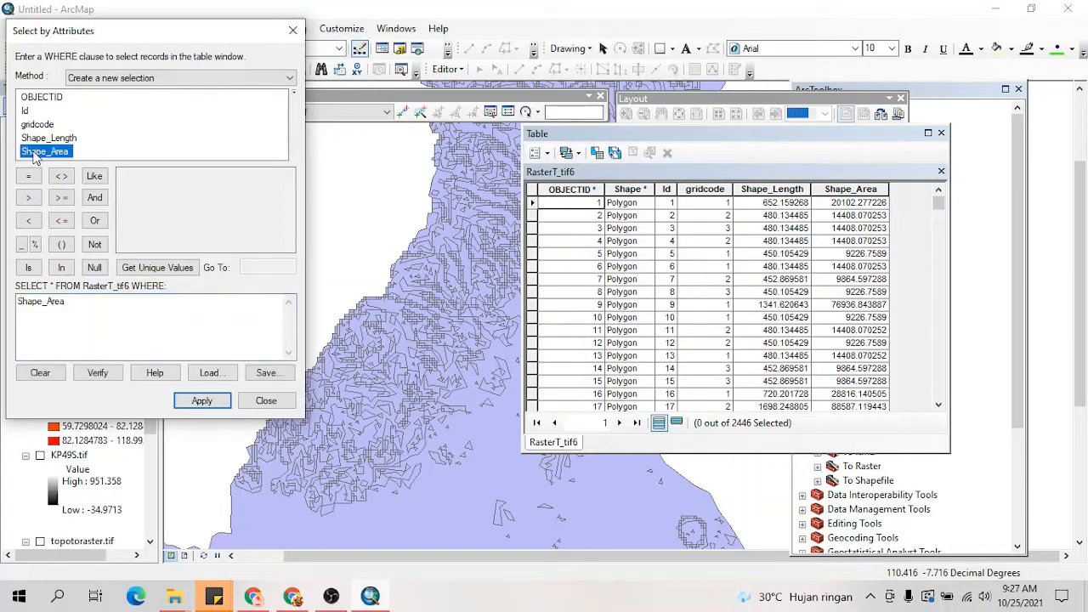
{"action": "left_click", "coordinate": [77, 303]}
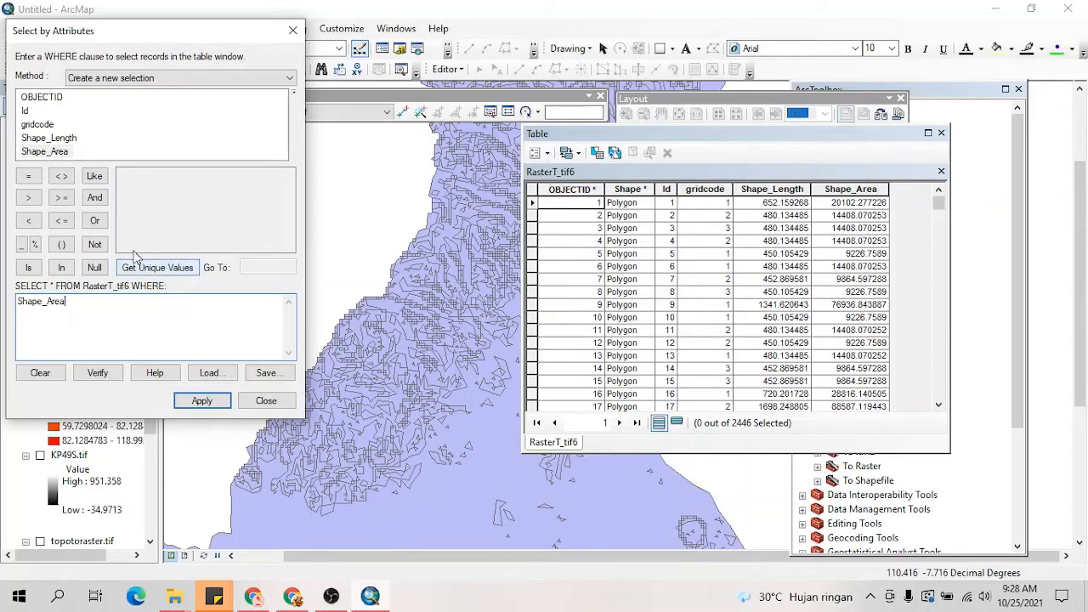
{"action": "left_click", "coordinate": [28, 221]}
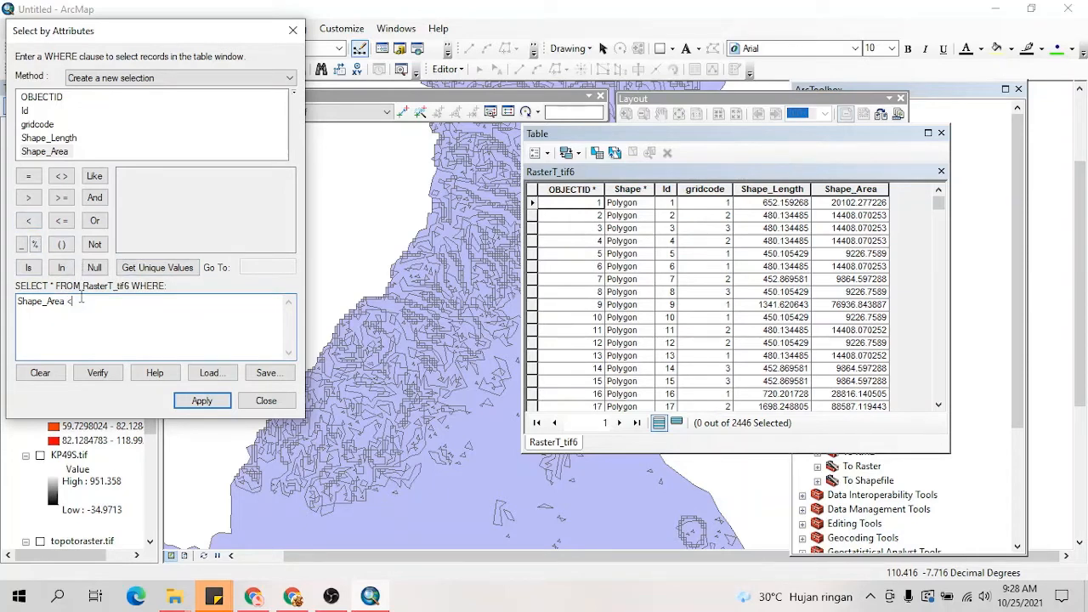
{"action": "type", "text": "300000"}
{"action": "left_click_drag", "start_coordinate": [178, 40], "coordinate": [421, 151]}
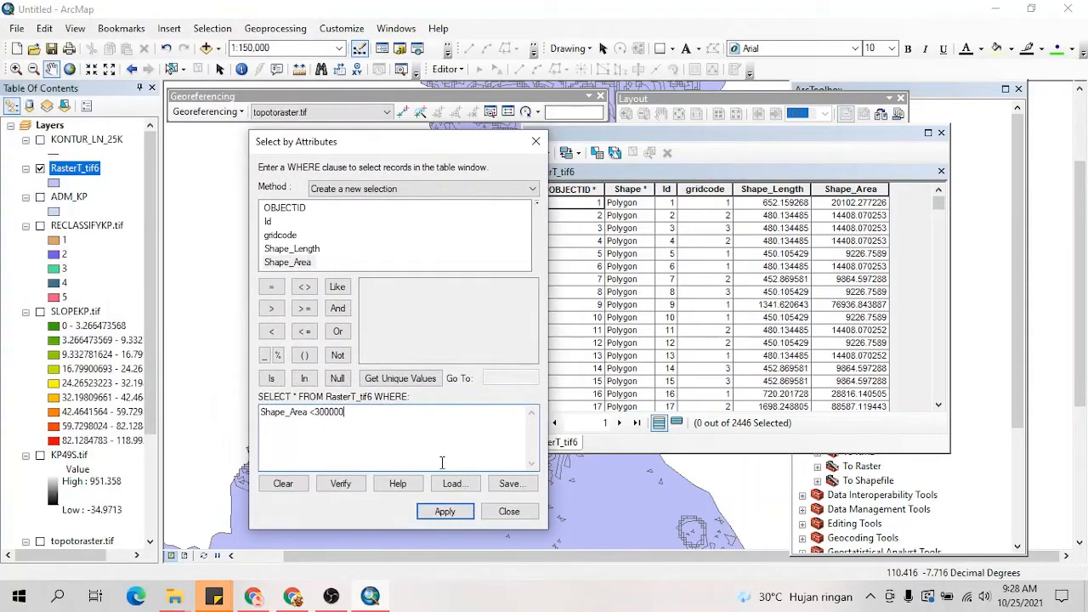
{"action": "left_click", "coordinate": [454, 517]}
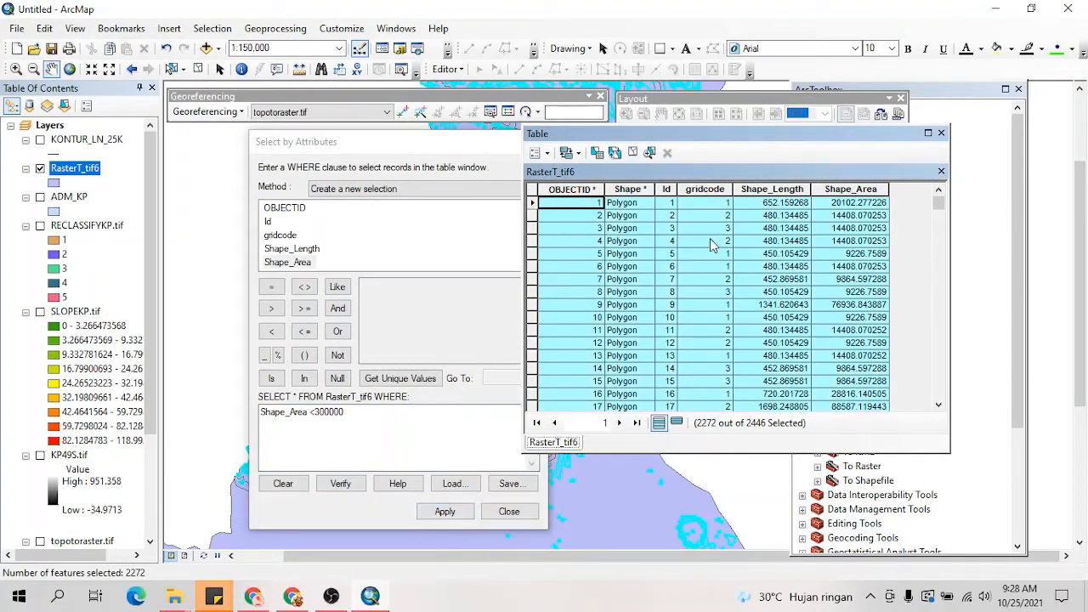
{"action": "left_click_drag", "start_coordinate": [510, 142], "coordinate": [497, 168]}
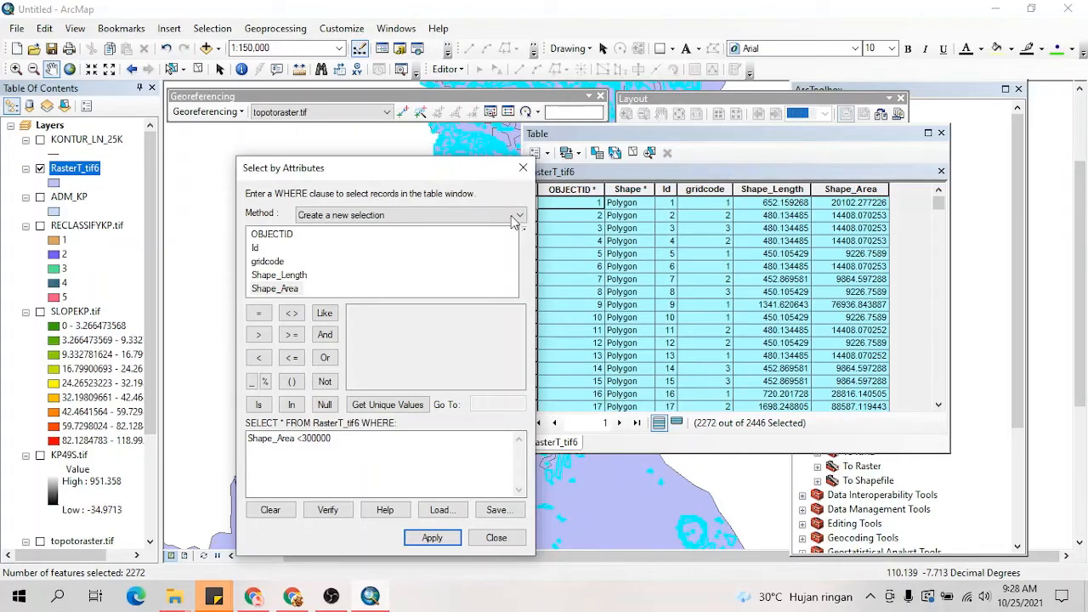
Step: Start the Eliminate tool from Data Management's Generalization toolset with RasterT_tif6 as the input layer
{"action": "left_click", "coordinate": [978, 176]}
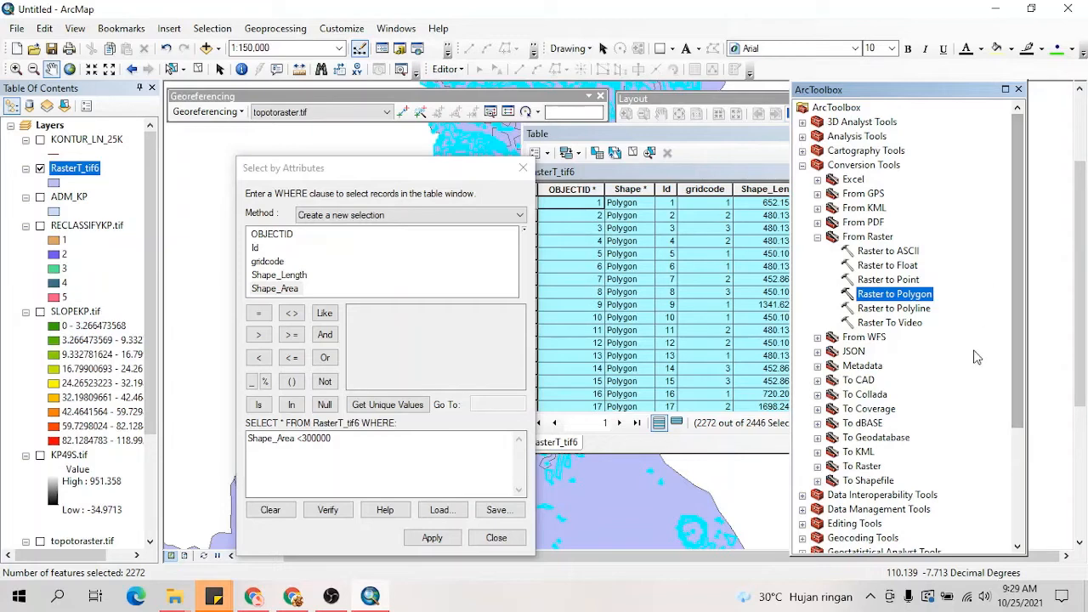
{"action": "scroll", "coordinate": [918, 439], "scroll_direction": "down", "scroll_amount": 2}
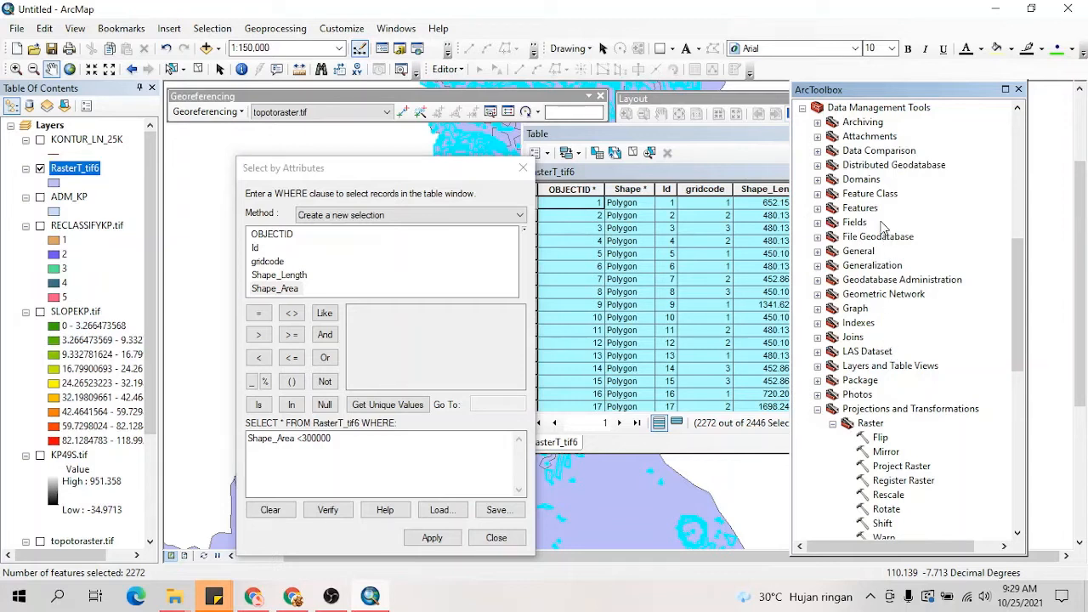
{"action": "left_click", "coordinate": [818, 266]}
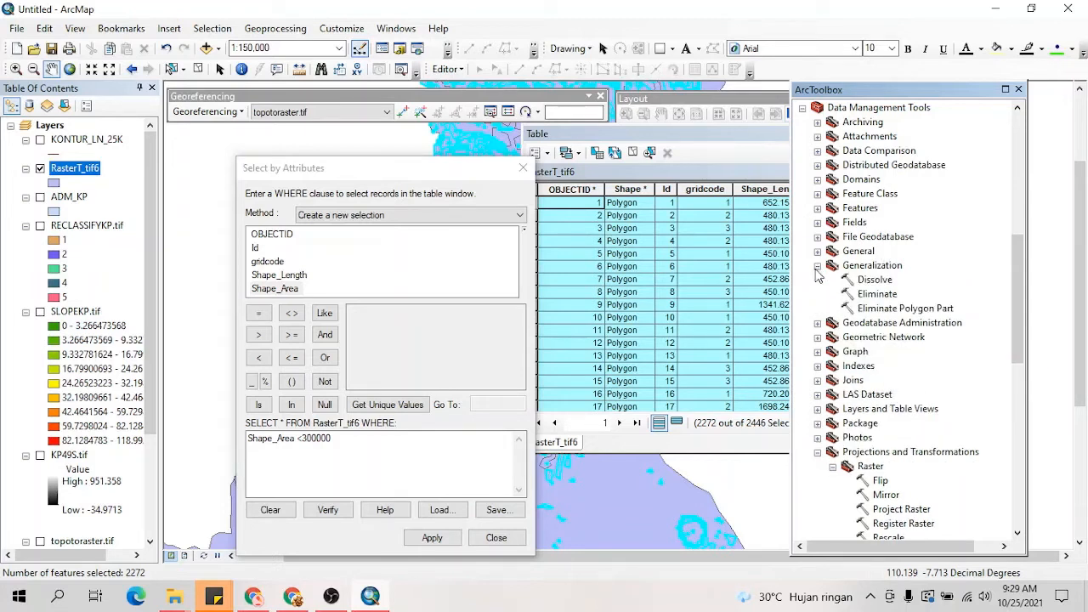
{"action": "double_click", "coordinate": [891, 296]}
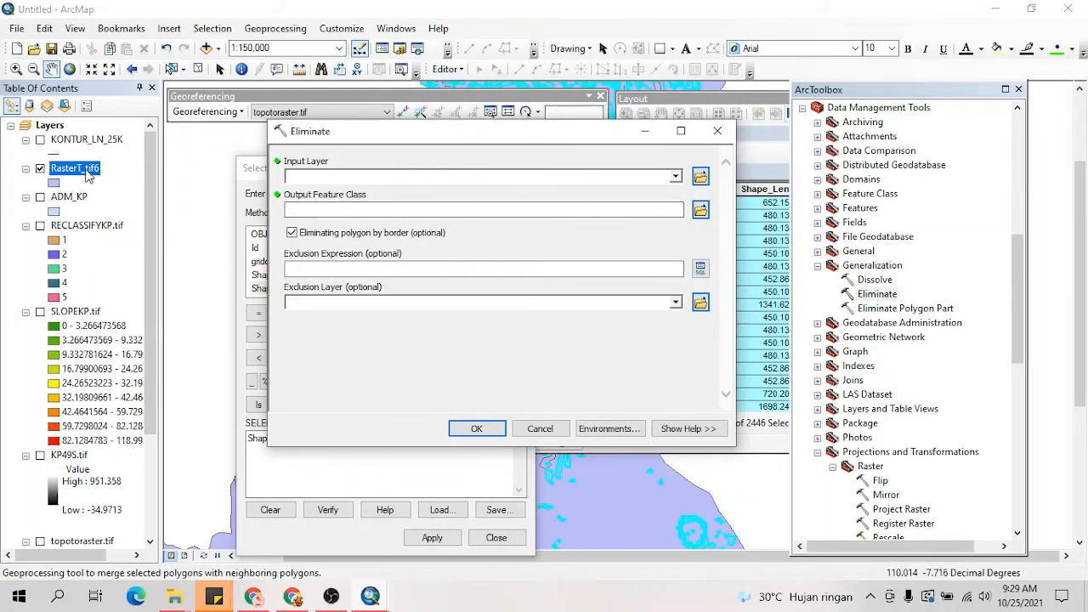
{"action": "left_click_drag", "start_coordinate": [88, 174], "coordinate": [303, 179]}
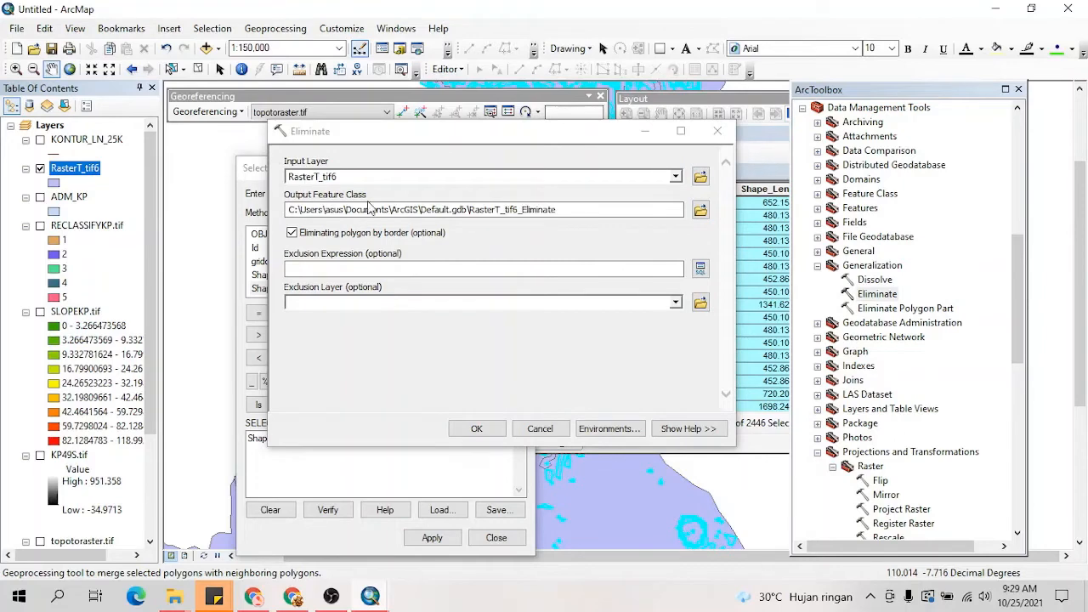
Step: Set the Eliminate output feature class to Eli1kp in the PETA KEMIRINGAN folder and run the tool
{"action": "left_click", "coordinate": [701, 210]}
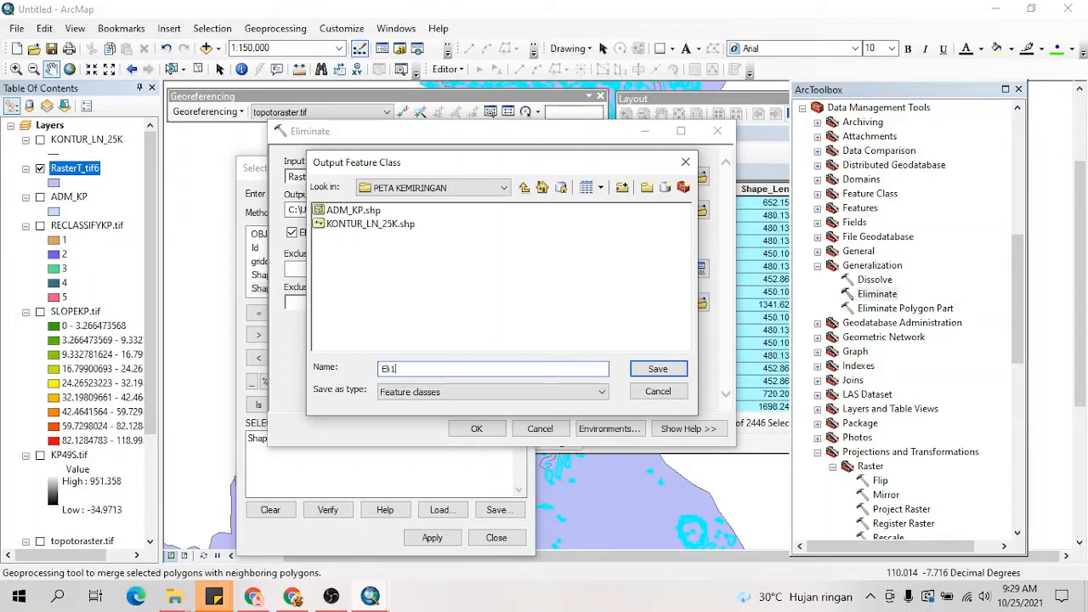
{"action": "left_click", "coordinate": [651, 375]}
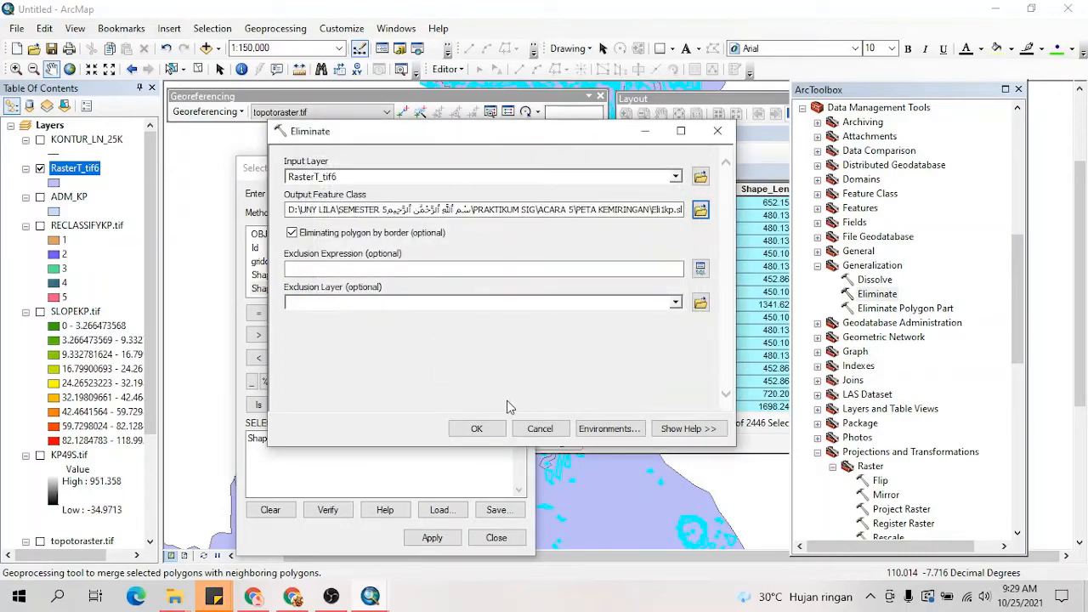
{"action": "left_click", "coordinate": [490, 430]}
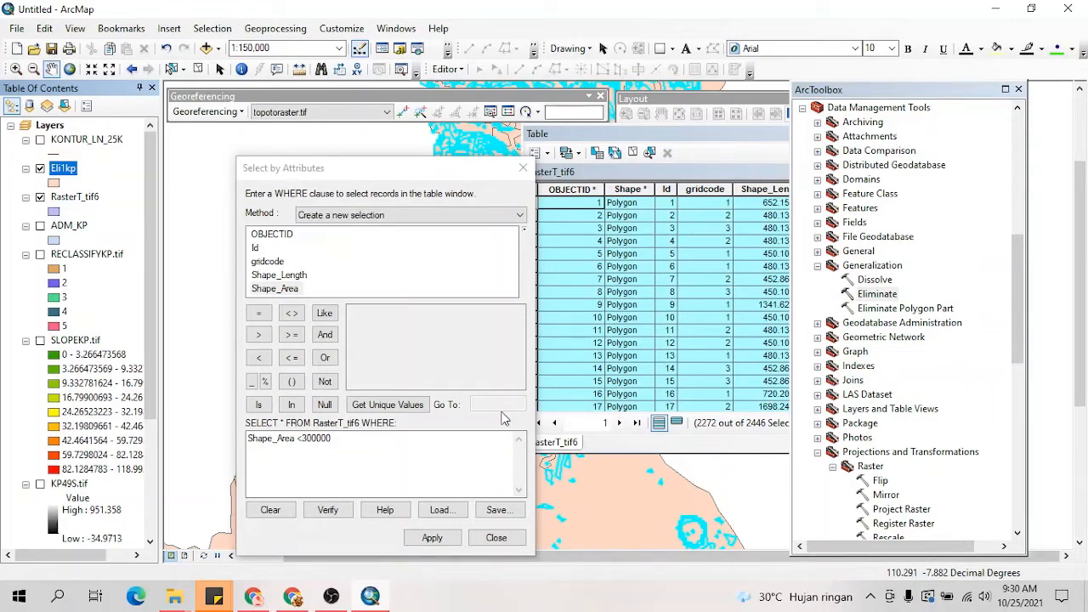
Step: Close the RasterT_tif6 attribute table and open the attribute table of the Eli1kp layer
{"action": "left_click_drag", "start_coordinate": [413, 170], "coordinate": [398, 151]}
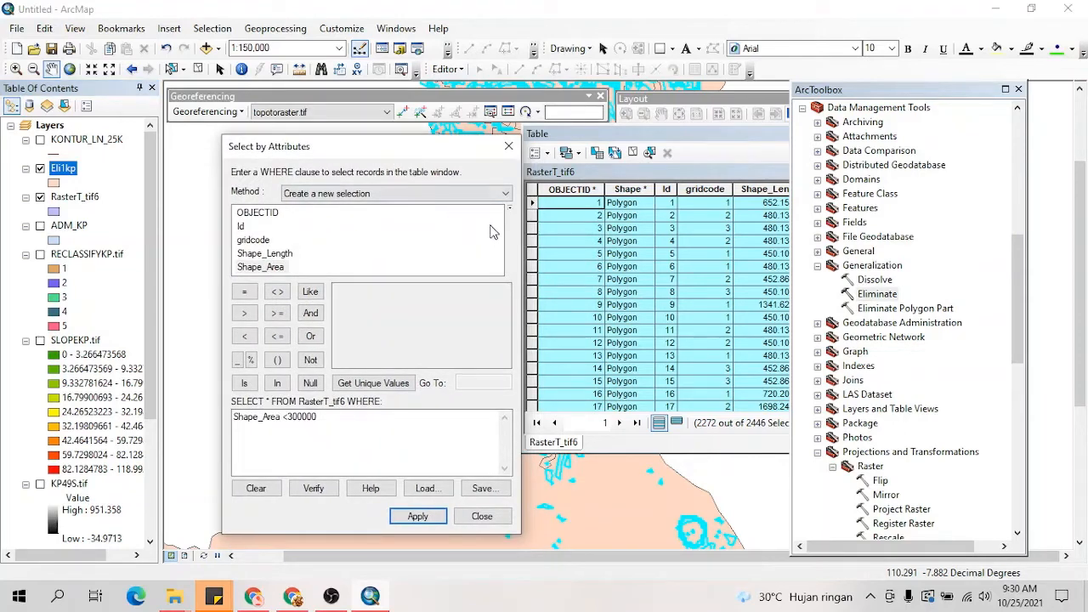
{"action": "left_click_drag", "start_coordinate": [930, 92], "coordinate": [1061, 316]}
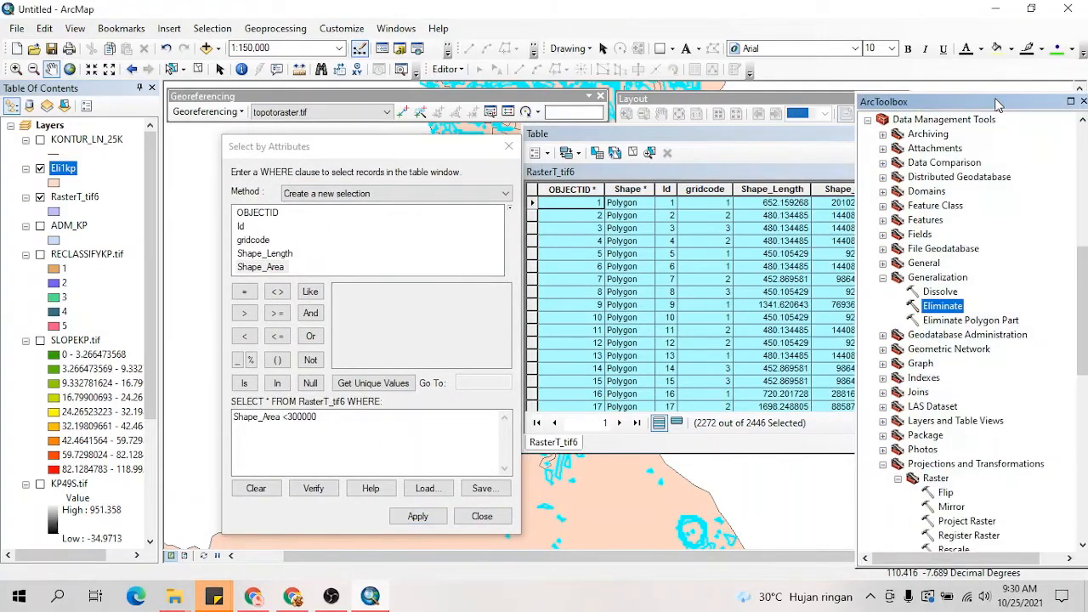
{"action": "left_click", "coordinate": [717, 156]}
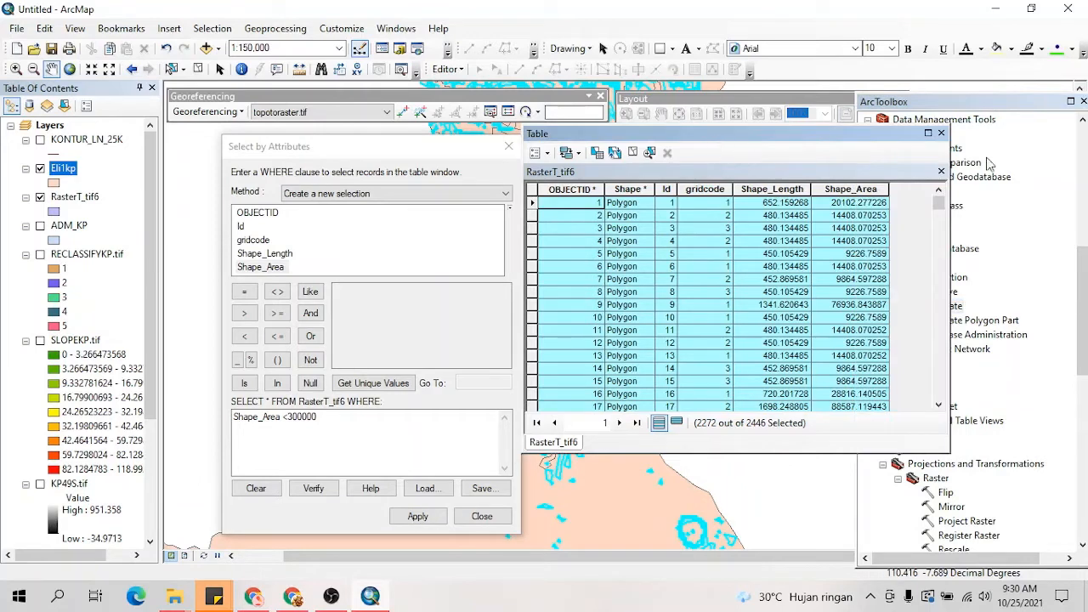
{"action": "left_click", "coordinate": [942, 135]}
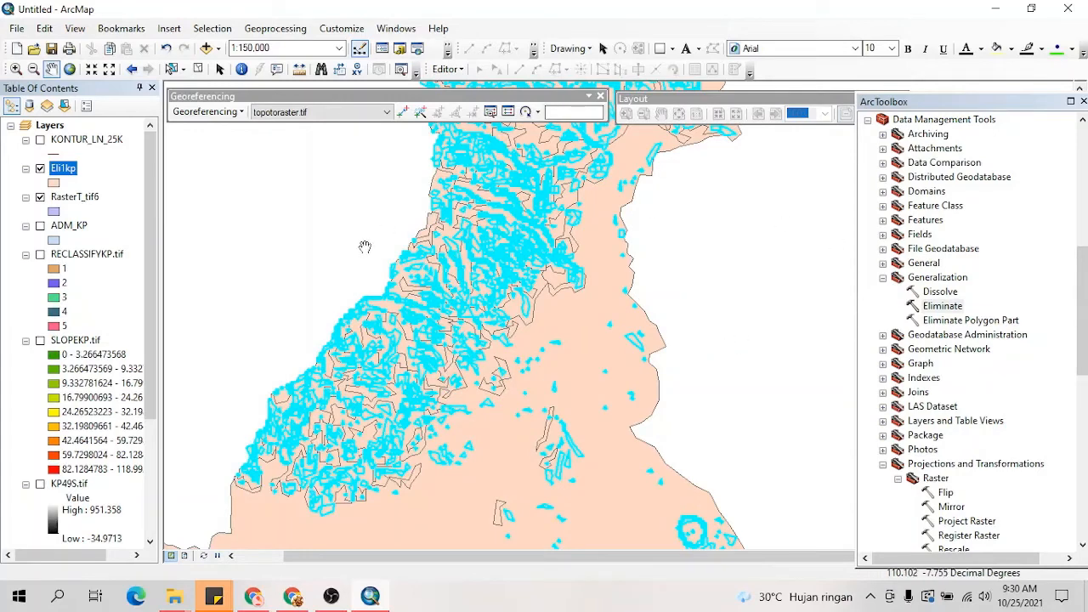
{"action": "right_click", "coordinate": [72, 170]}
{"action": "left_click", "coordinate": [97, 215]}
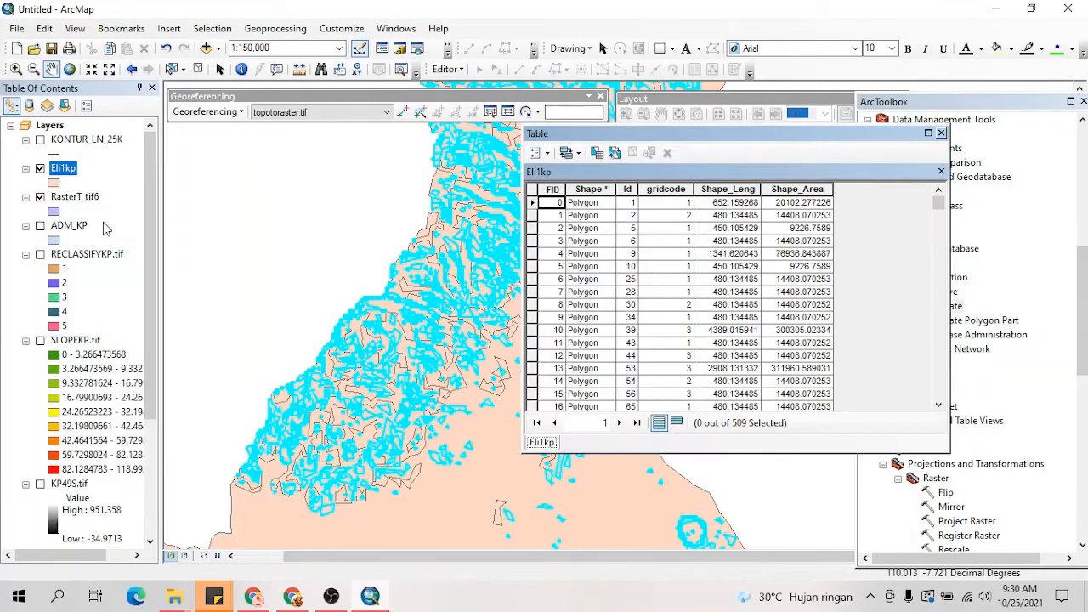
Step: Select the Eli1kp records where Shape_Area is greater than 300000
{"action": "left_click", "coordinate": [535, 154]}
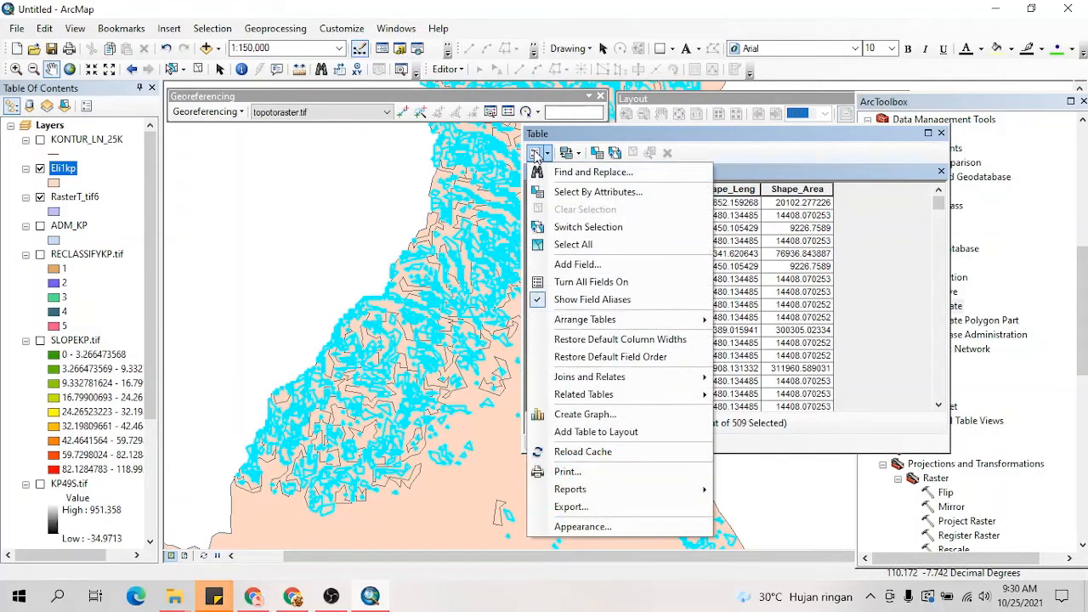
{"action": "left_click", "coordinate": [537, 194]}
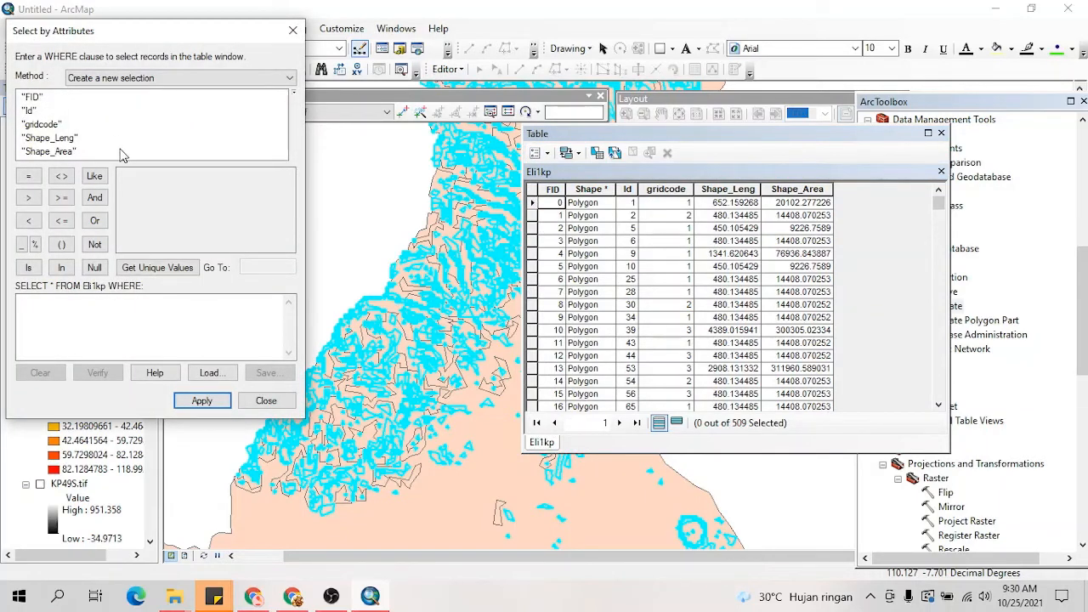
{"action": "left_click", "coordinate": [68, 151]}
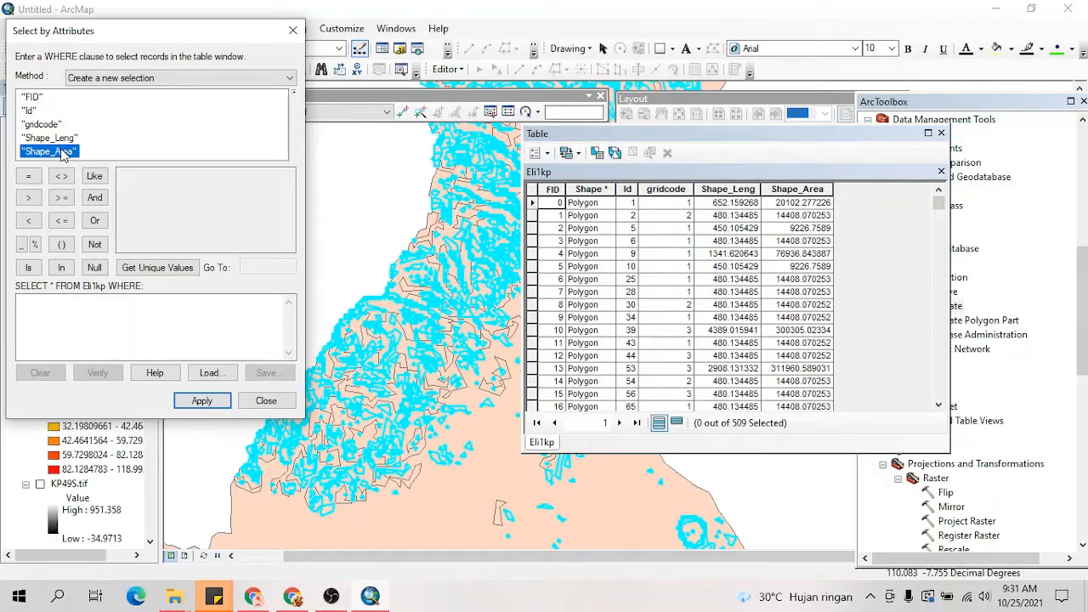
{"action": "double_click", "coordinate": [63, 153]}
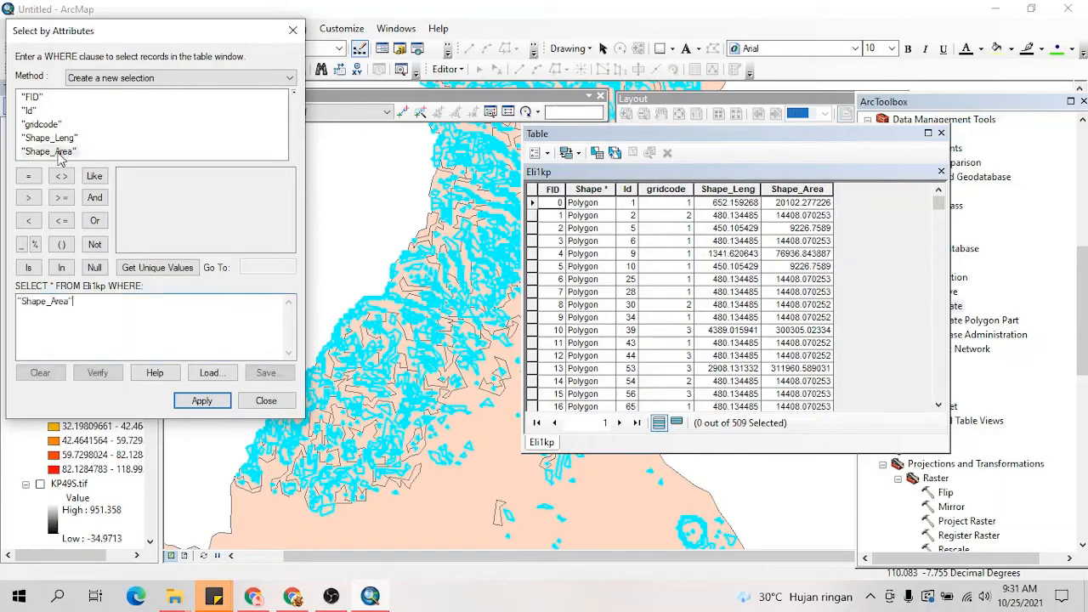
{"action": "left_click", "coordinate": [28, 199]}
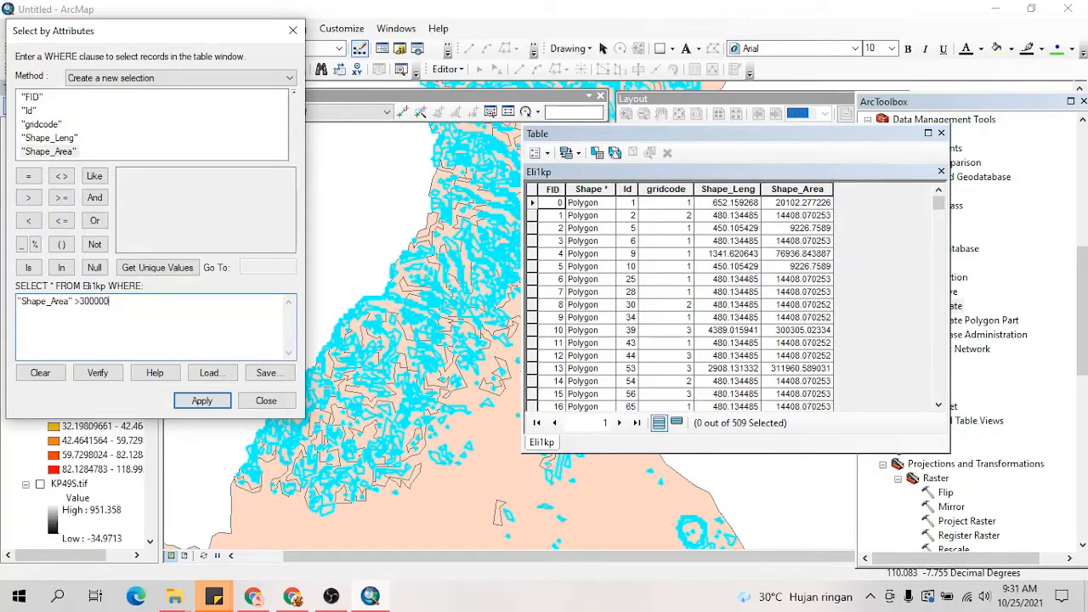
{"action": "left_click", "coordinate": [201, 401]}
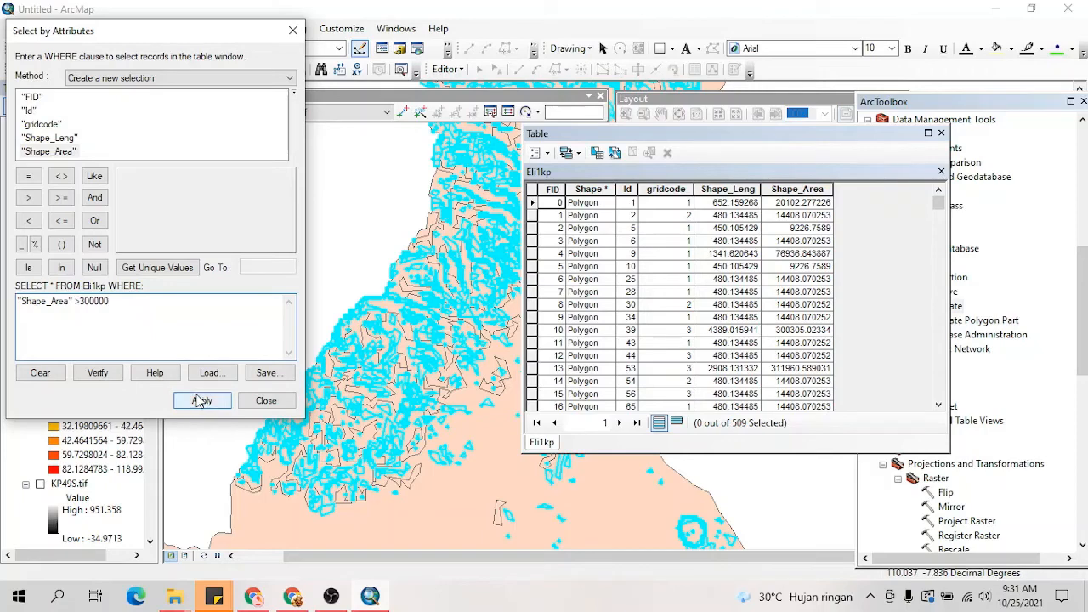
{"action": "left_click", "coordinate": [201, 400]}
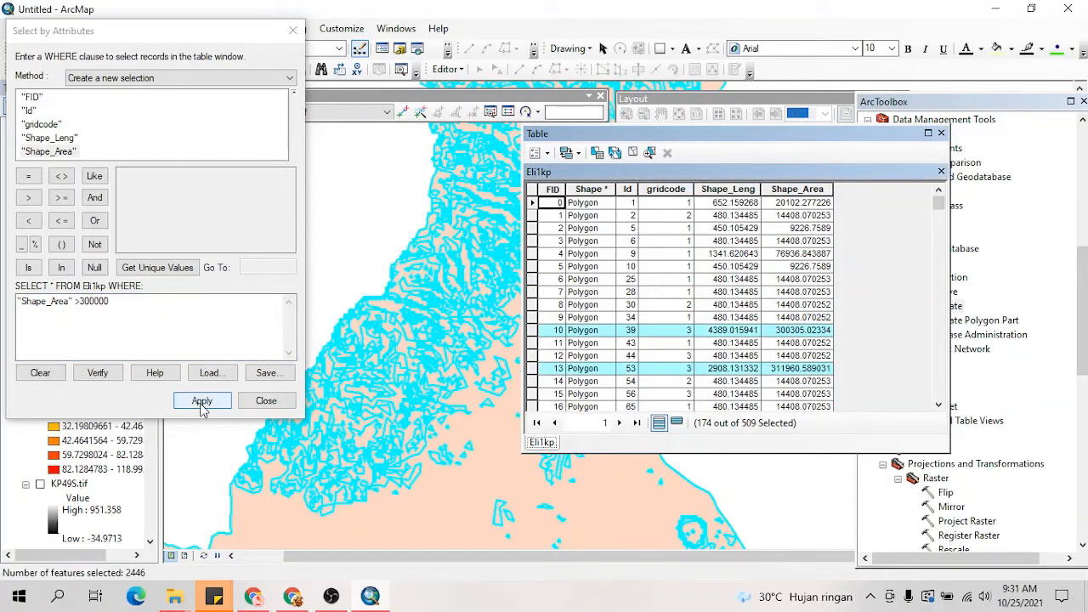
Step: Close the attribute query and the Eli1kp table, and inspect the selected polygons in the hilly area at different map scales
{"action": "left_click", "coordinate": [585, 204]}
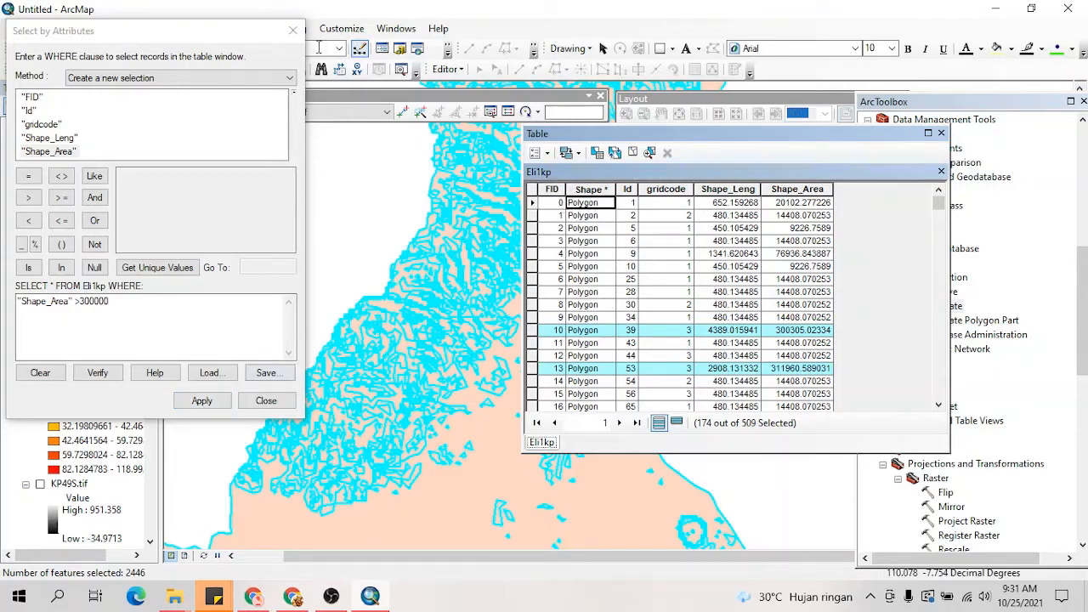
{"action": "left_click", "coordinate": [294, 32]}
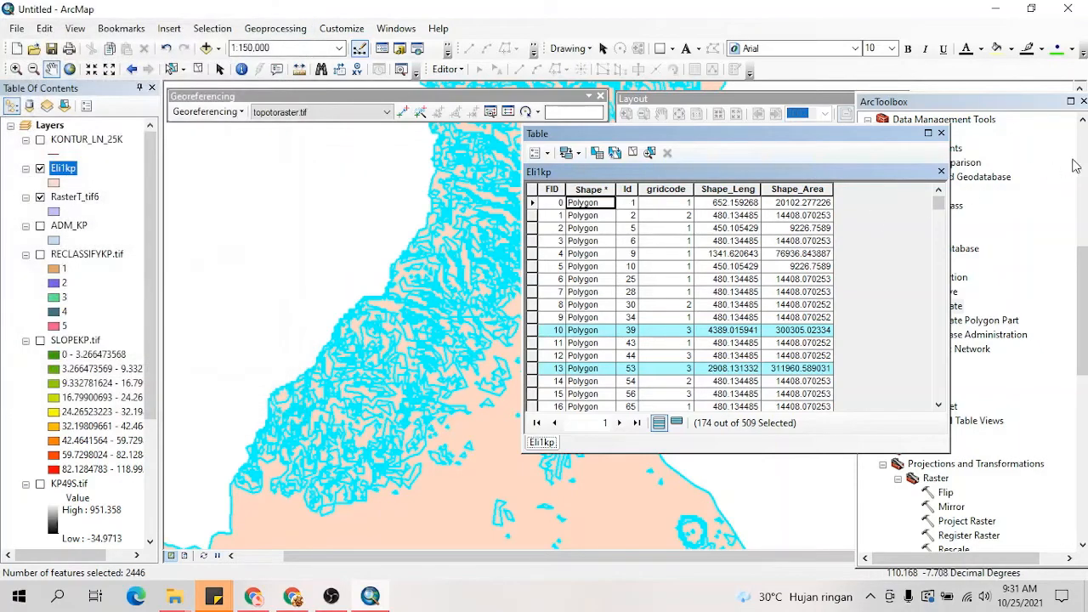
{"action": "left_click", "coordinate": [942, 134]}
{"action": "scroll", "coordinate": [422, 397], "scroll_direction": "up", "scroll_amount": 3}
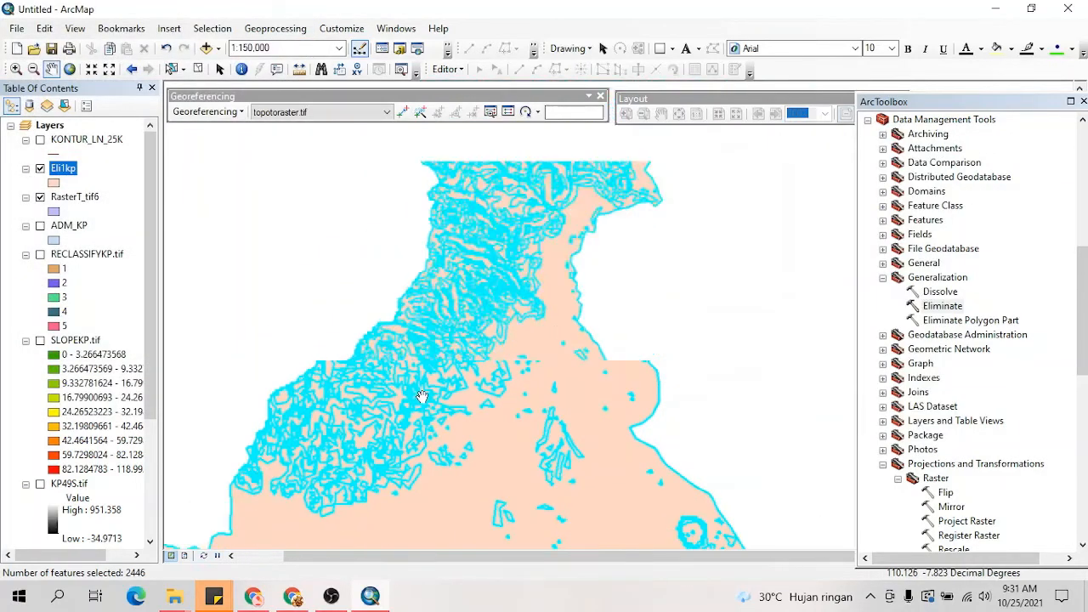
{"action": "scroll", "coordinate": [422, 397], "scroll_direction": "down", "scroll_amount": 5}
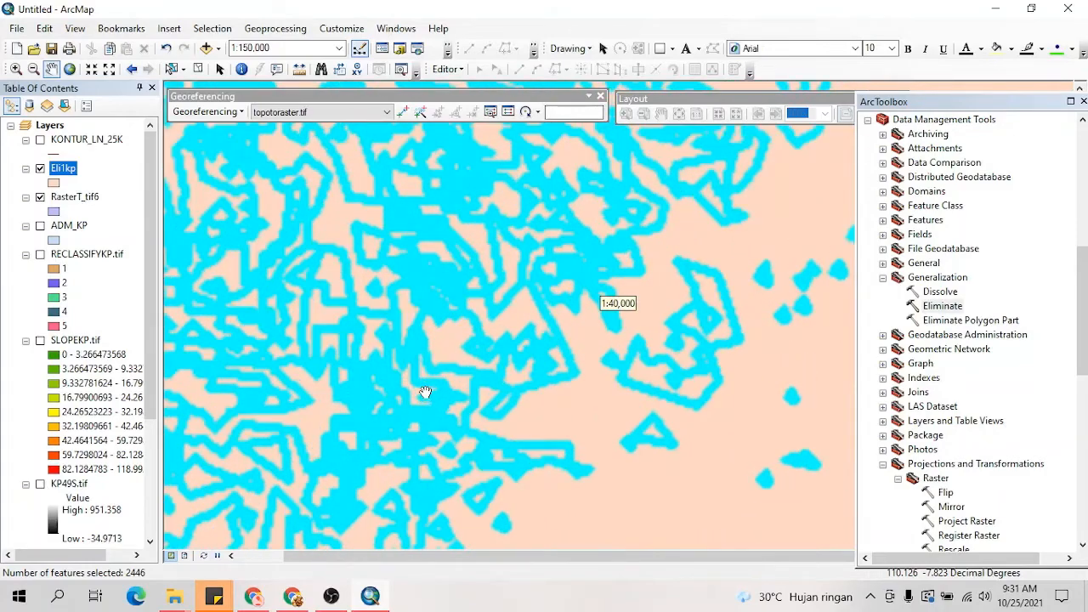
{"action": "scroll", "coordinate": [425, 393], "scroll_direction": "up", "scroll_amount": 3}
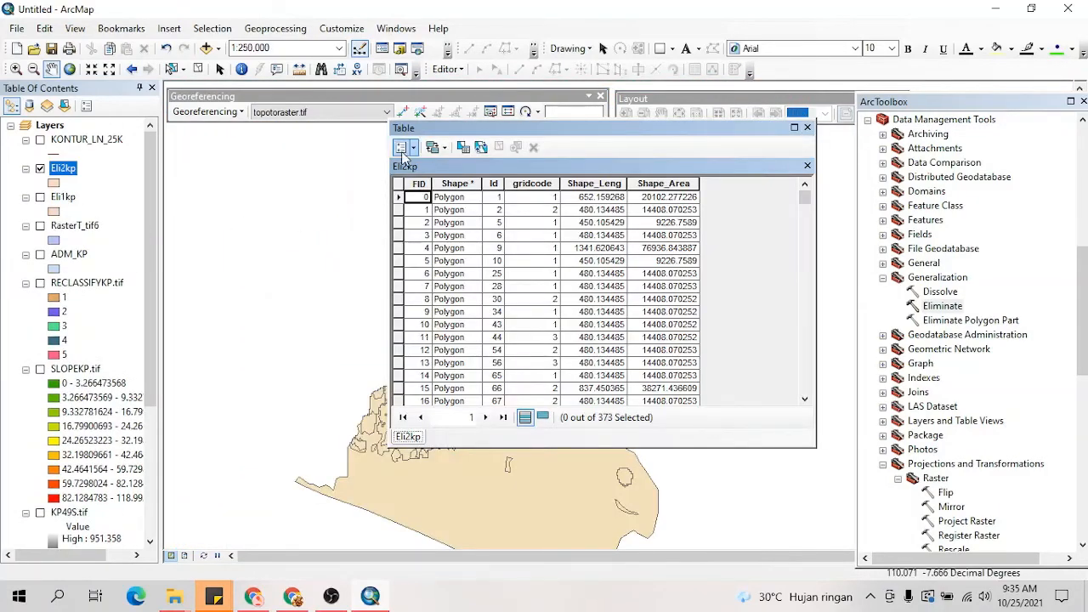
Step: Select the records in the Eli2kp attribute table where Shape_Area is greater than 300000
{"action": "left_click", "coordinate": [403, 150]}
{"action": "left_click", "coordinate": [421, 184]}
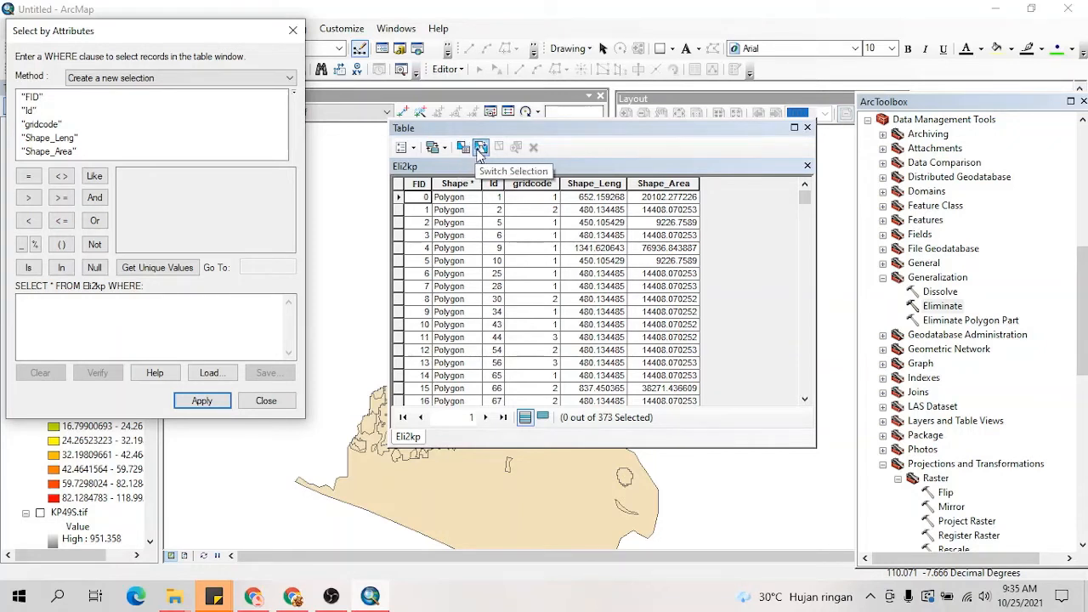
{"action": "double_click", "coordinate": [49, 152]}
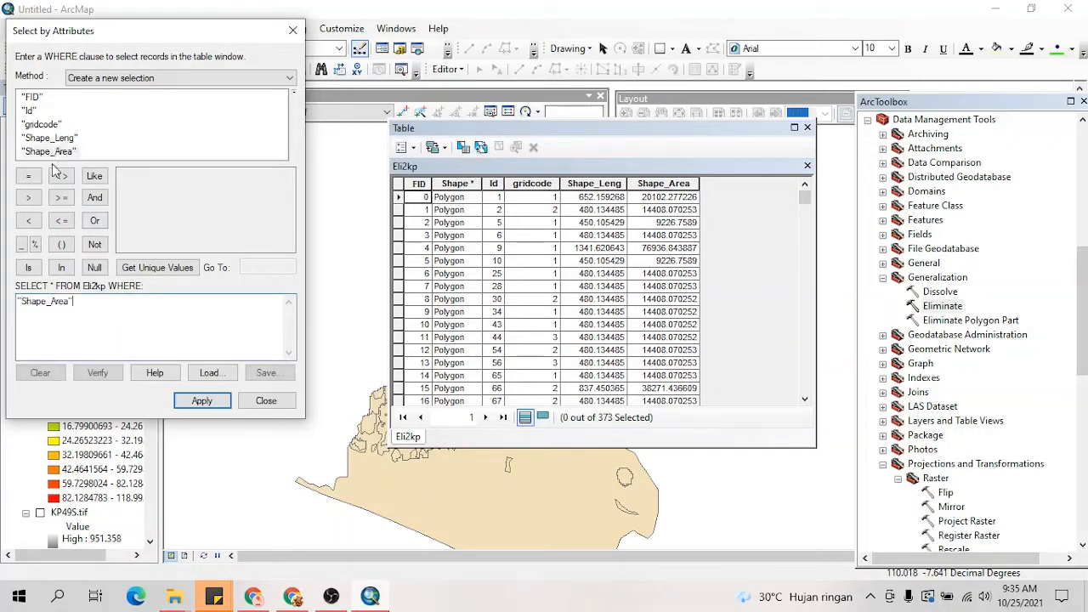
{"action": "left_click", "coordinate": [28, 197]}
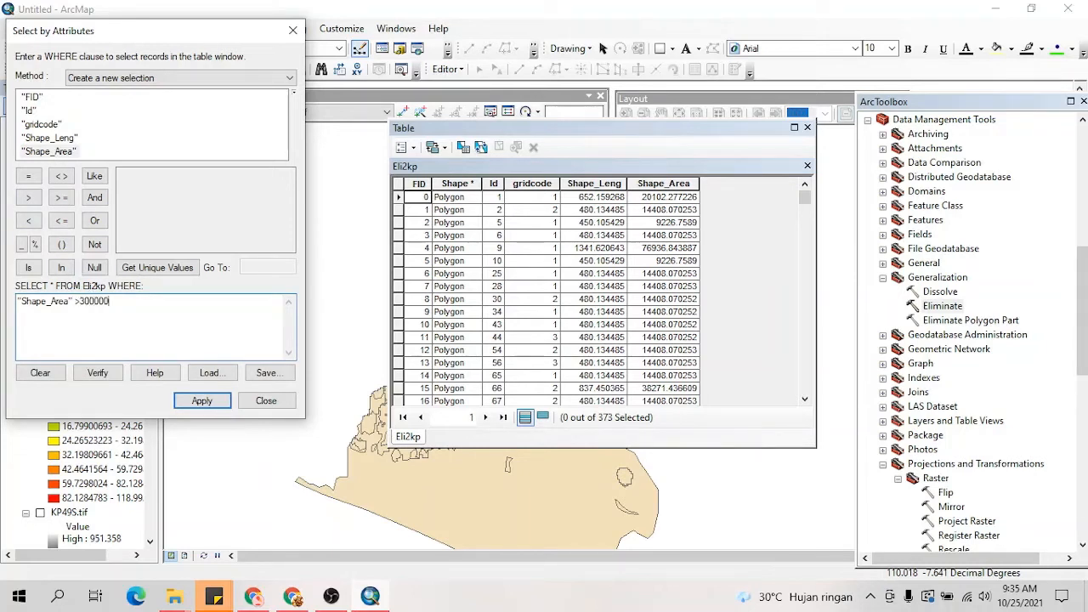
{"action": "left_click", "coordinate": [212, 405]}
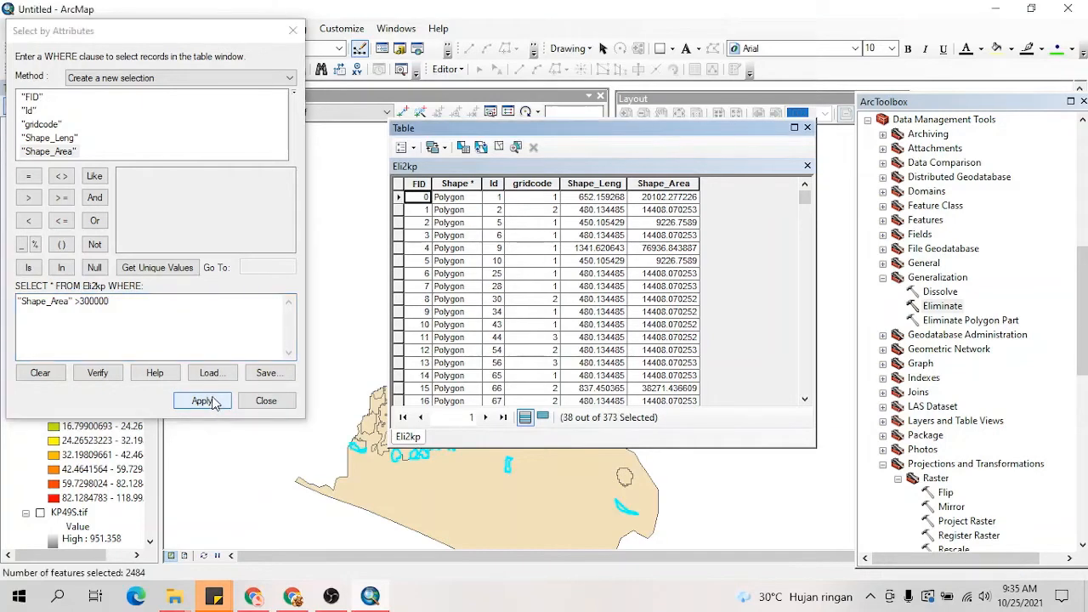
Step: Start the Eliminate tool again with Eli2kp as the input layer, moving the table and query windows out of the way
{"action": "left_click_drag", "start_coordinate": [568, 132], "coordinate": [489, 141]}
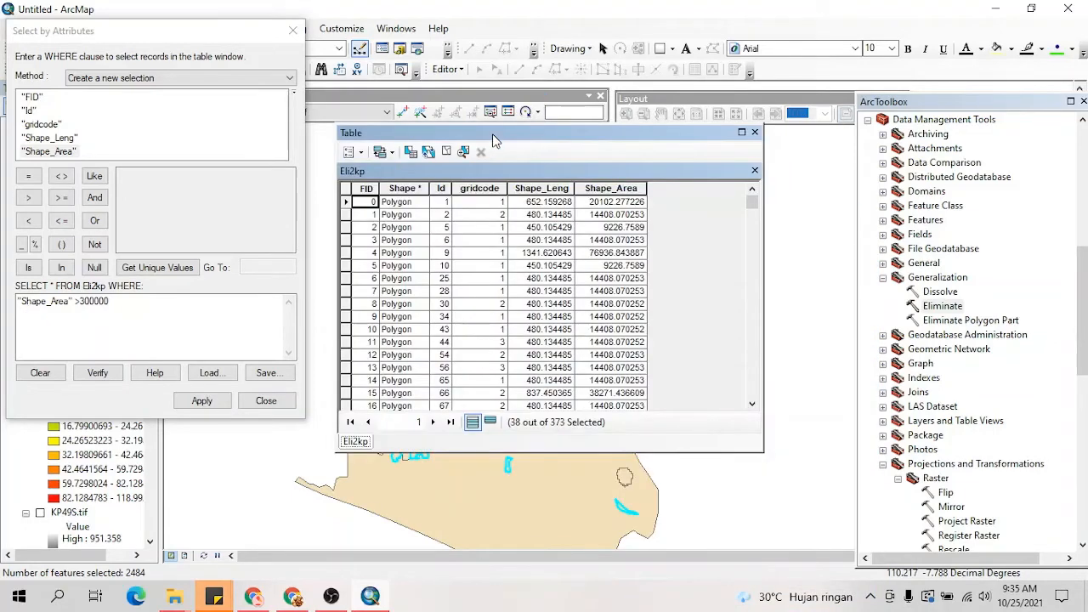
{"action": "double_click", "coordinate": [942, 307]}
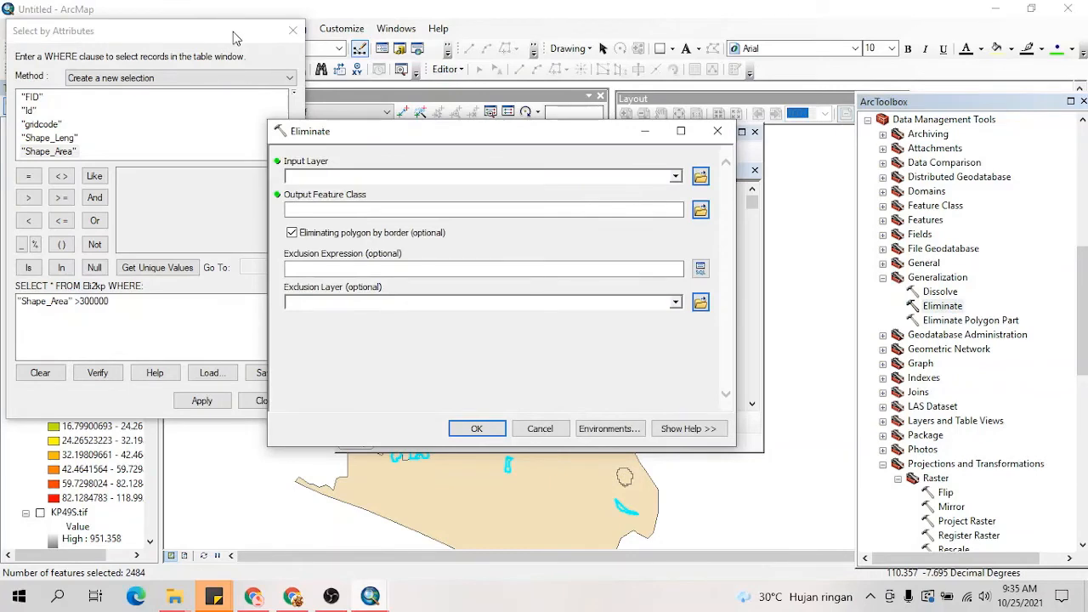
{"action": "mouse_move", "coordinate": [233, 32]}
{"action": "left_mouse_down"}
{"action": "mouse_move", "coordinate": [340, 283]}
{"action": "mouse_move", "coordinate": [261, 284]}
{"action": "left_mouse_up"}
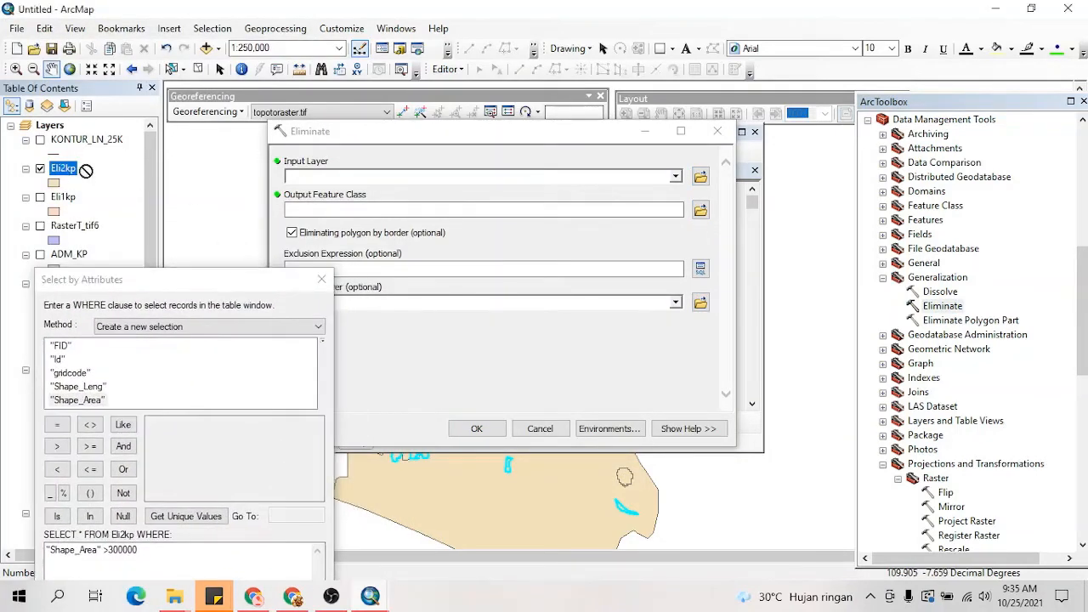
{"action": "left_click_drag", "start_coordinate": [86, 170], "coordinate": [329, 185]}
{"action": "left_click_drag", "start_coordinate": [62, 169], "coordinate": [296, 173]}
Step: Save the Eliminate output as Eli3kp.shp in the PETA KEMIRINGAN folder and run the tool on Eli2kp
{"action": "left_click", "coordinate": [700, 210]}
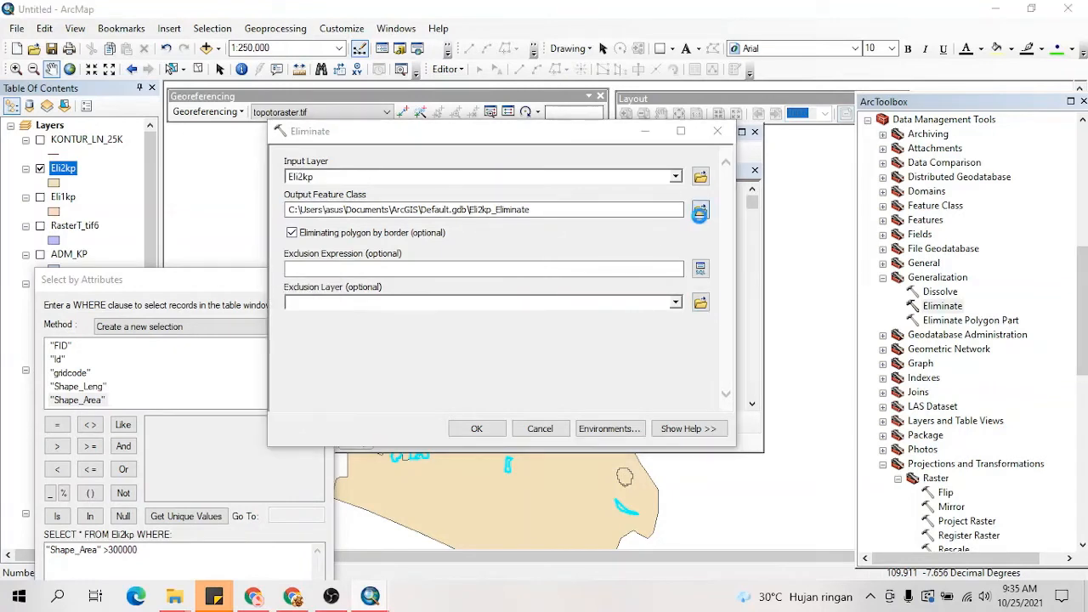
{"action": "left_click", "coordinate": [347, 238]}
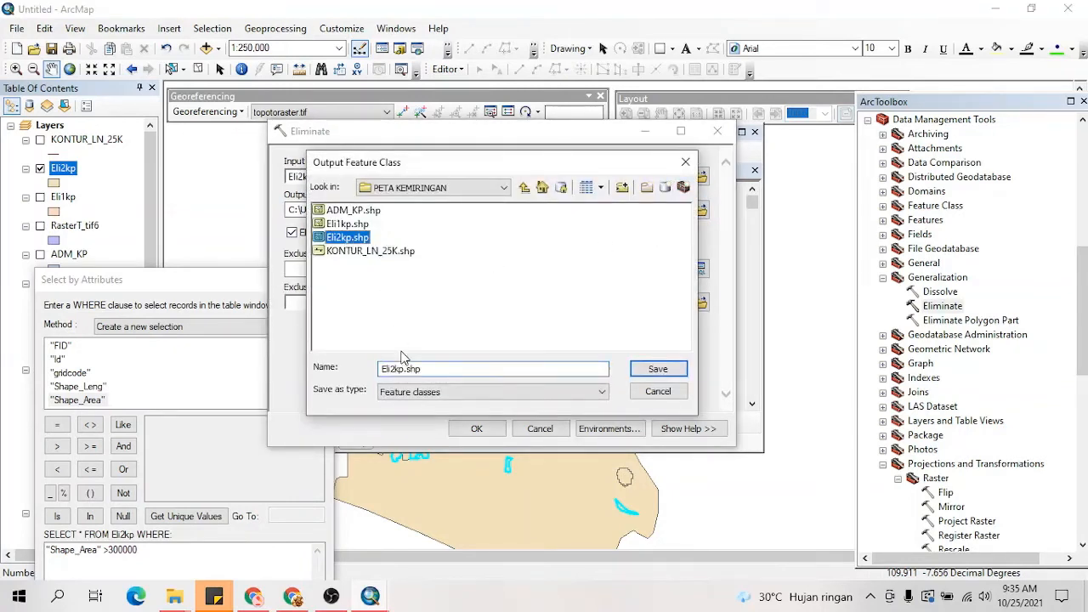
{"action": "left_click", "coordinate": [397, 371]}
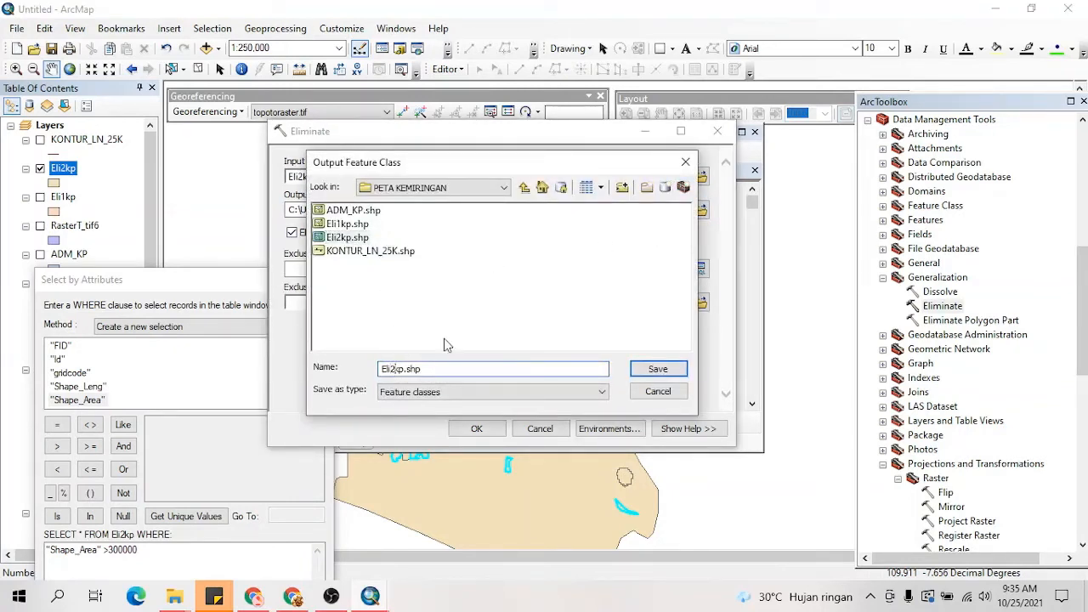
{"action": "key", "text": "BackSpace"}
{"action": "type", "text": "3"}
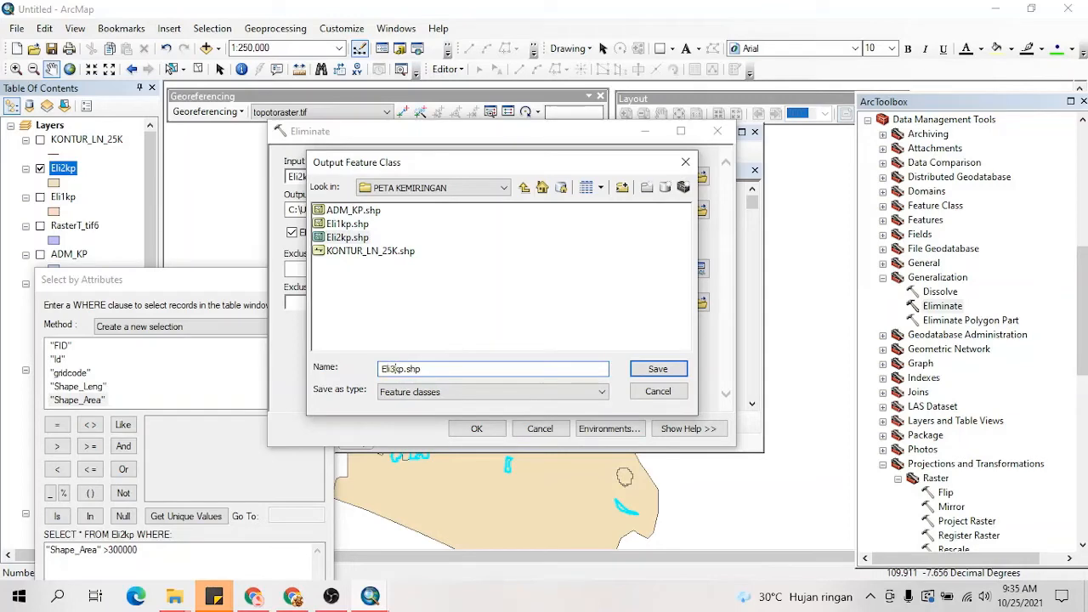
{"action": "left_click", "coordinate": [658, 368]}
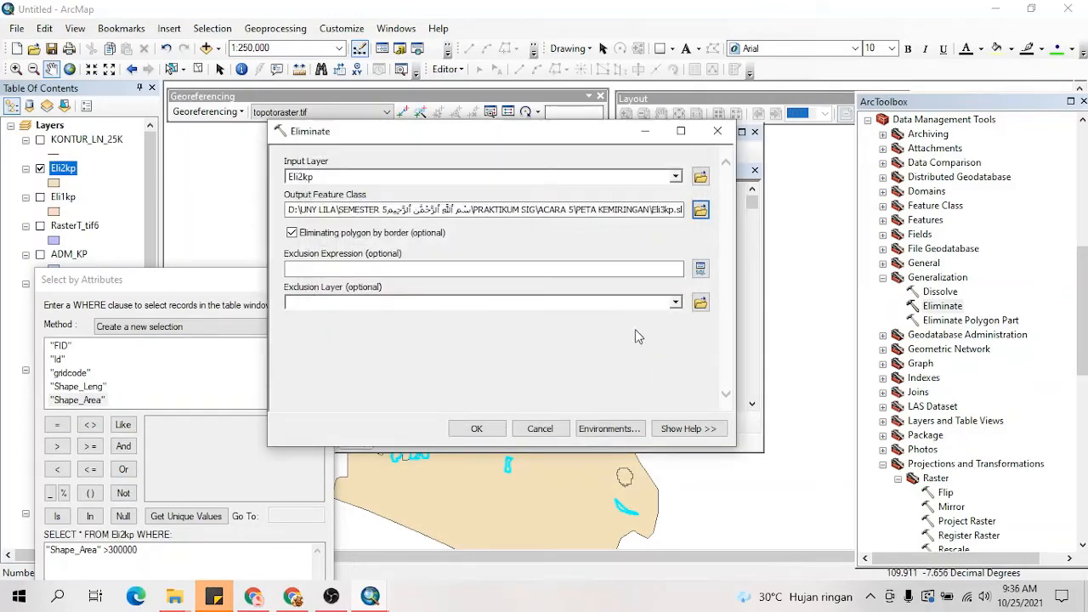
{"action": "left_click", "coordinate": [478, 428]}
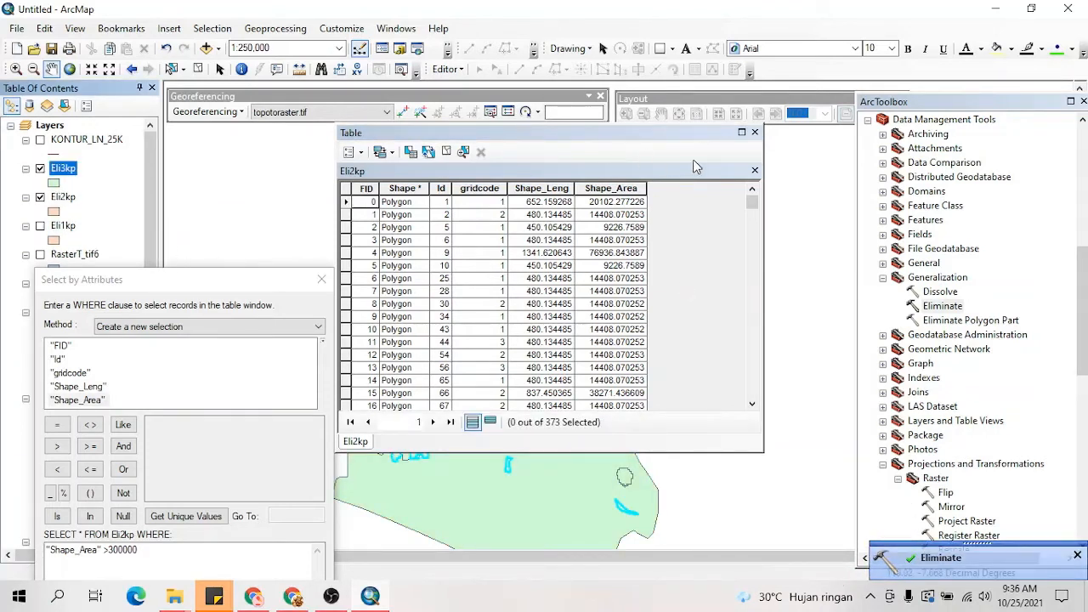
Step: Switch the Eli2kp selection twice, and close the attribute table together with its query window
{"action": "left_click", "coordinate": [429, 153]}
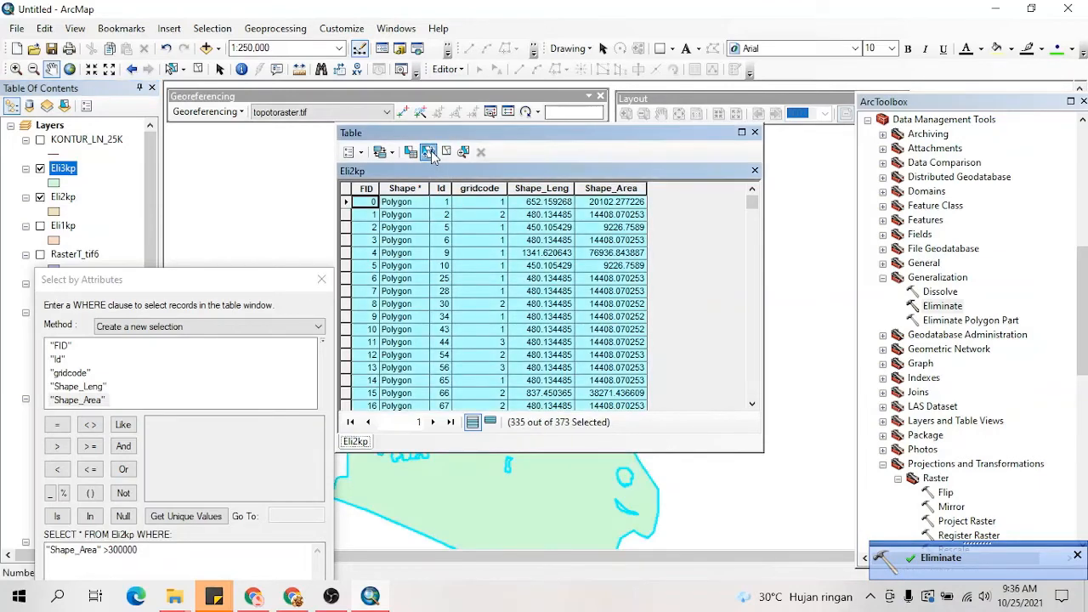
{"action": "left_click", "coordinate": [429, 152]}
{"action": "left_click_drag", "start_coordinate": [267, 280], "coordinate": [278, 149]}
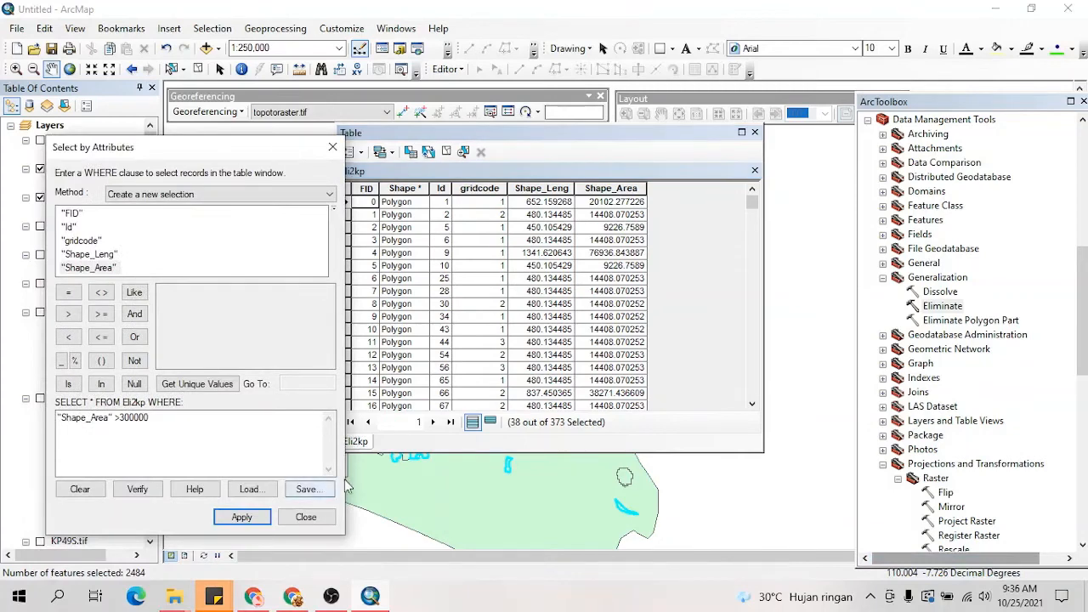
{"action": "left_click", "coordinate": [753, 134]}
Step: Hide the Eli2kp layer so that only the Eli3kp polygons are displayed
{"action": "left_click_drag", "start_coordinate": [522, 366], "coordinate": [521, 353]}
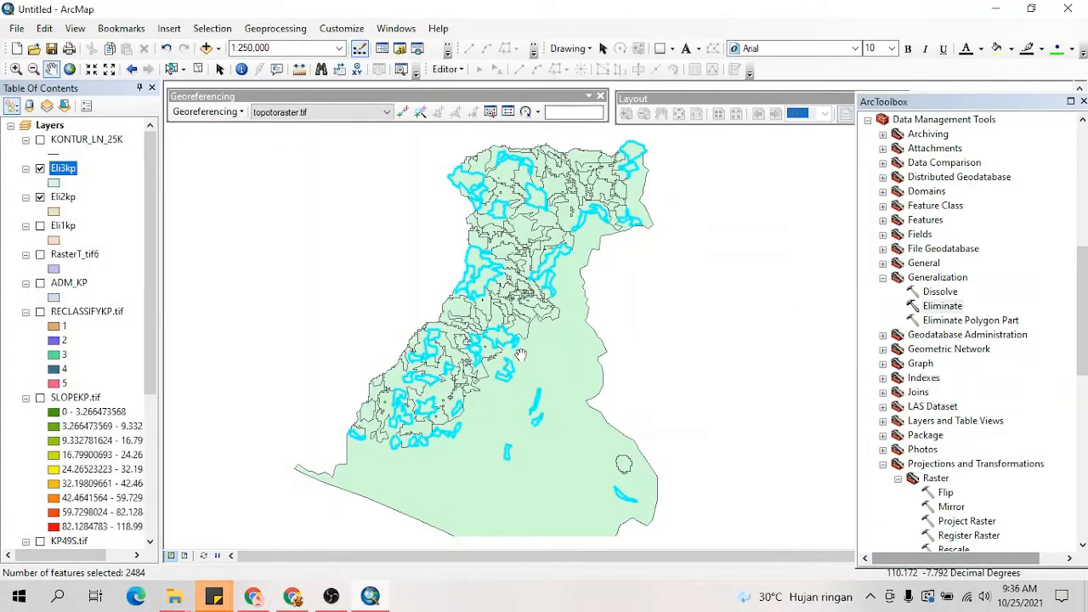
{"action": "scroll", "coordinate": [479, 364], "scroll_direction": "down", "scroll_amount": 2}
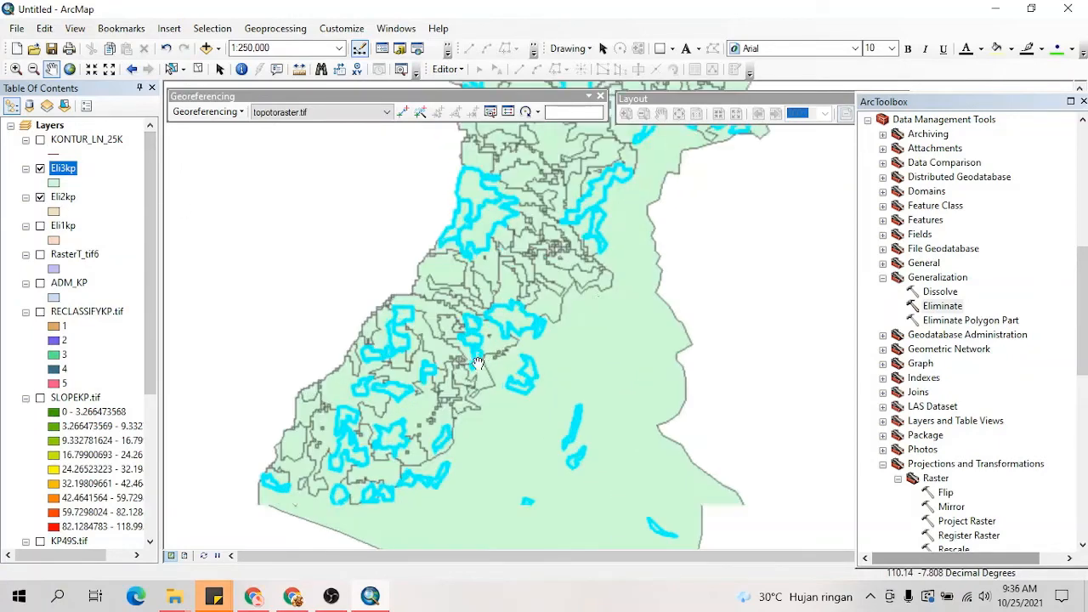
{"action": "scroll", "coordinate": [479, 364], "scroll_direction": "up", "scroll_amount": 3}
{"action": "scroll", "coordinate": [477, 363], "scroll_direction": "down", "scroll_amount": 2}
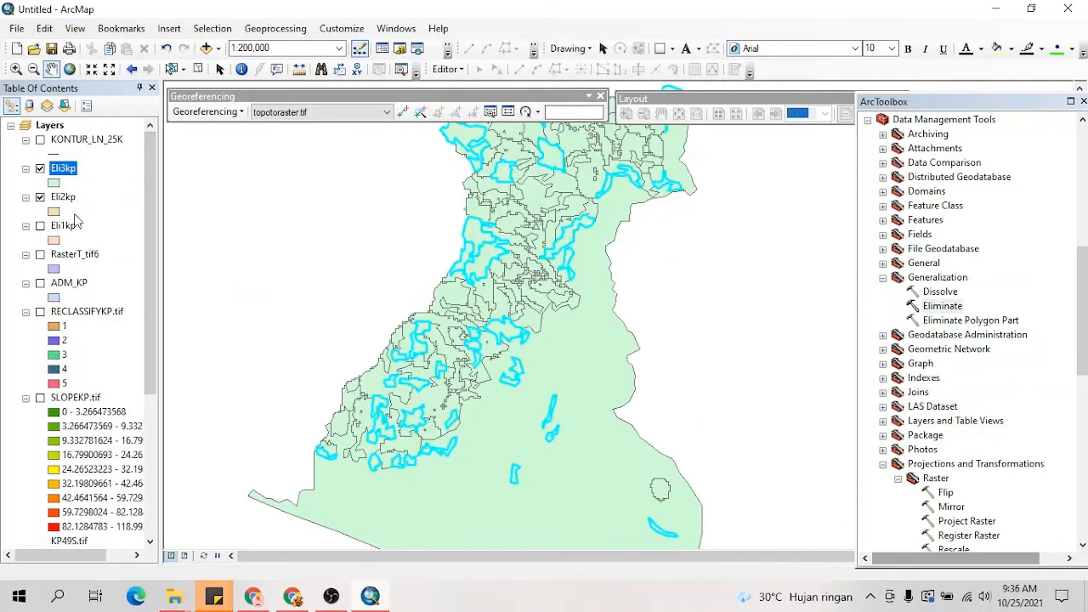
{"action": "left_click", "coordinate": [40, 197]}
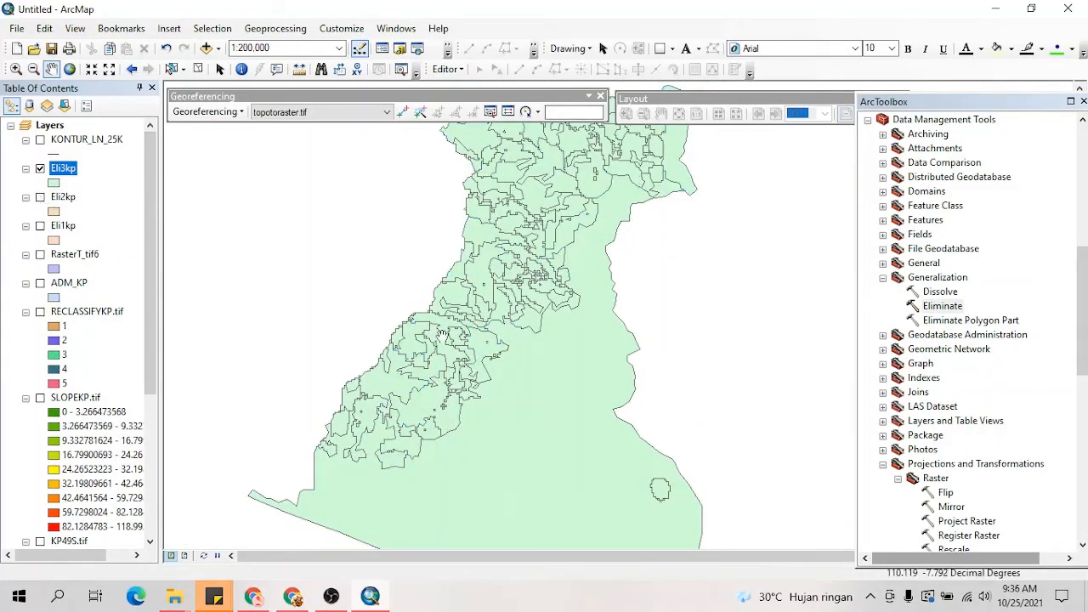
Step: Compare the Eli3kp polygons with Eli2kp by toggling the Eli2kp layer's visibility and viewing the hilly area at several scales
{"action": "scroll", "coordinate": [430, 332], "scroll_direction": "up", "scroll_amount": 2}
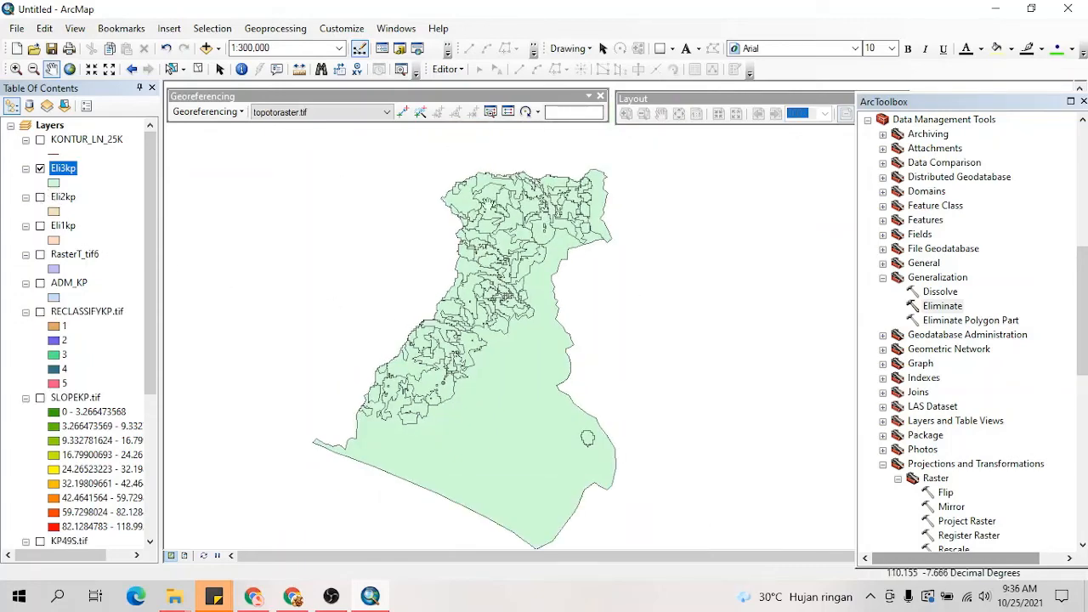
{"action": "scroll", "coordinate": [500, 261], "scroll_direction": "down", "scroll_amount": 3}
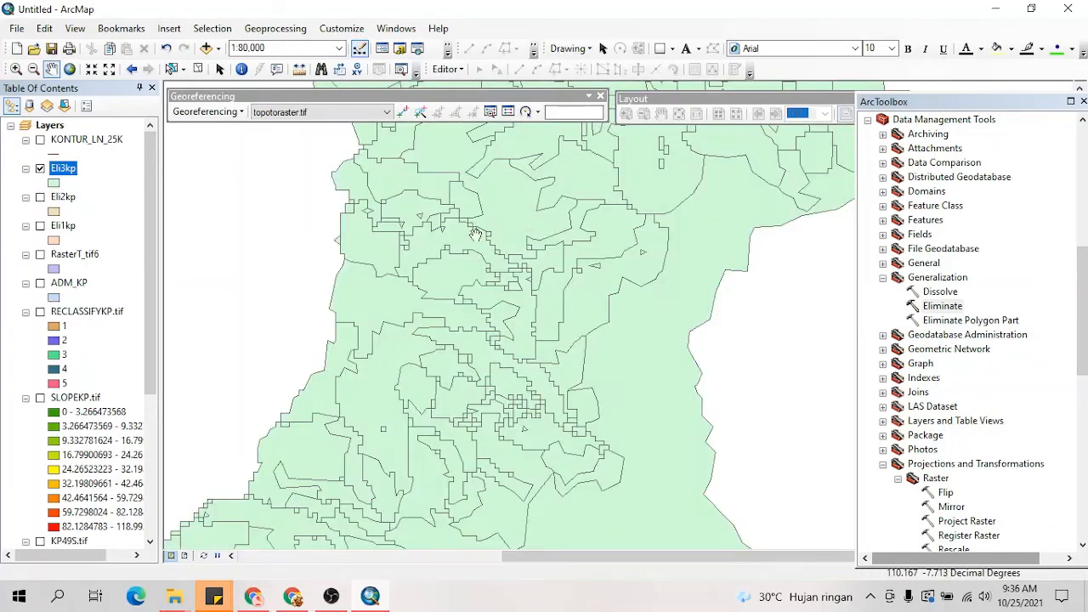
{"action": "scroll", "coordinate": [470, 257], "scroll_direction": "down", "scroll_amount": 1}
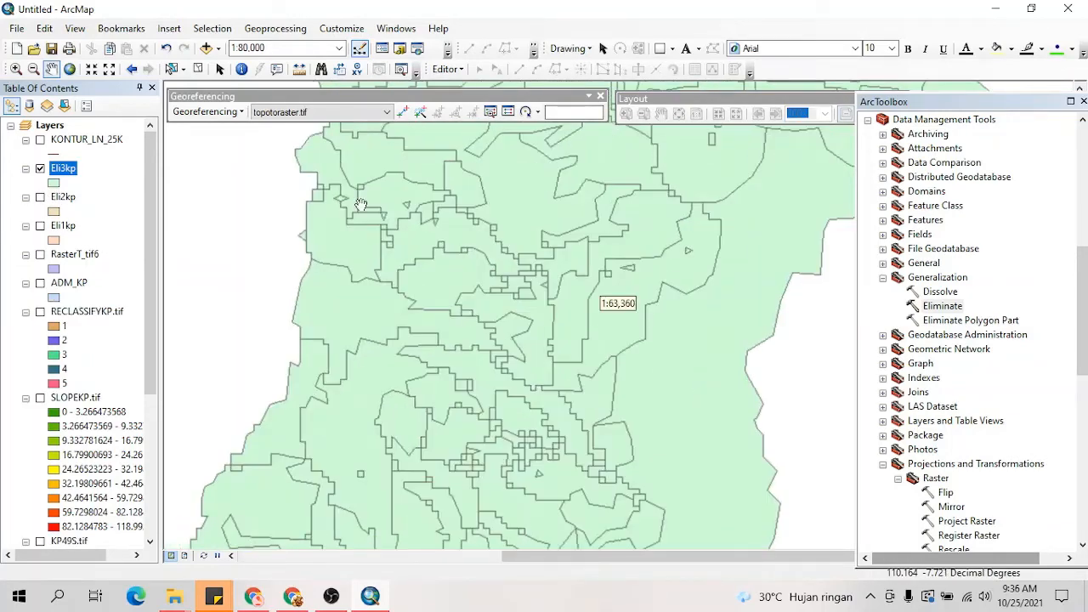
{"action": "left_click", "coordinate": [40, 198]}
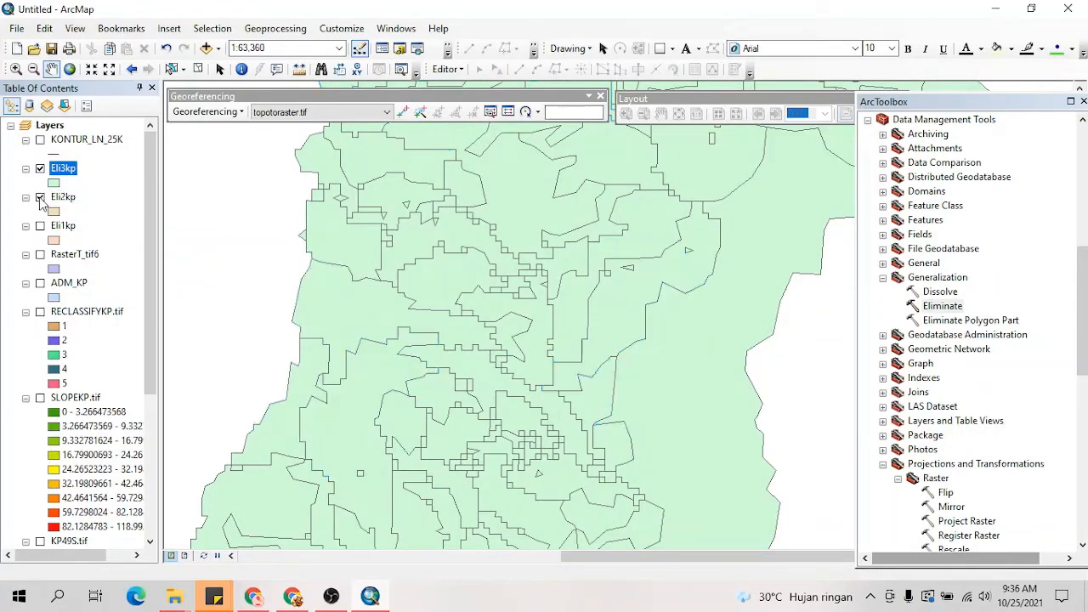
{"action": "left_click", "coordinate": [40, 197]}
{"action": "left_click", "coordinate": [40, 197]}
{"action": "left_click", "coordinate": [40, 197]}
{"action": "scroll", "coordinate": [344, 271], "scroll_direction": "up", "scroll_amount": 3}
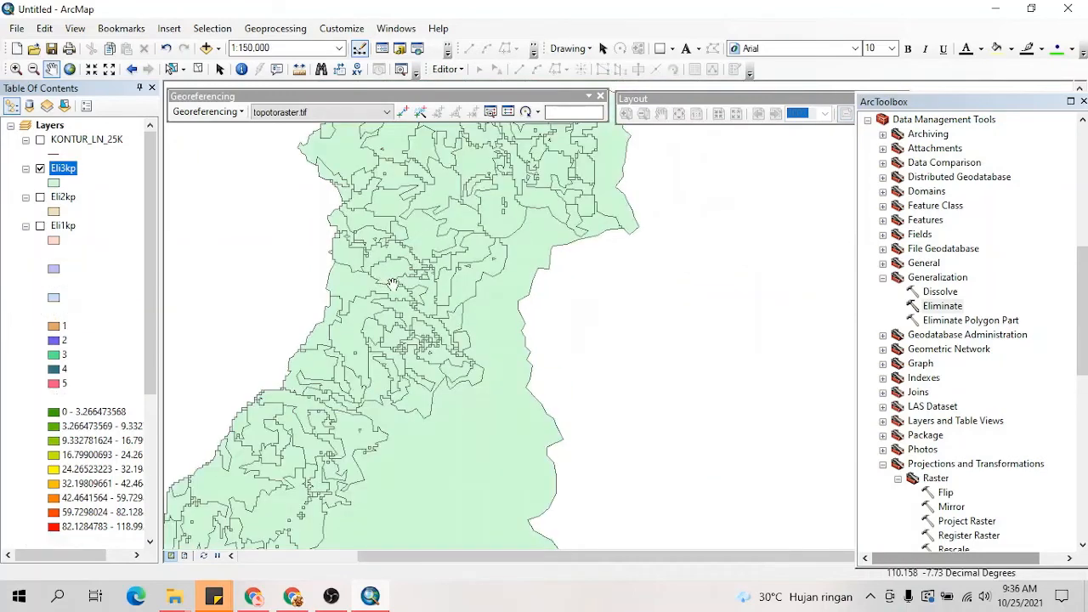
{"action": "scroll", "coordinate": [391, 283], "scroll_direction": "up", "scroll_amount": 2}
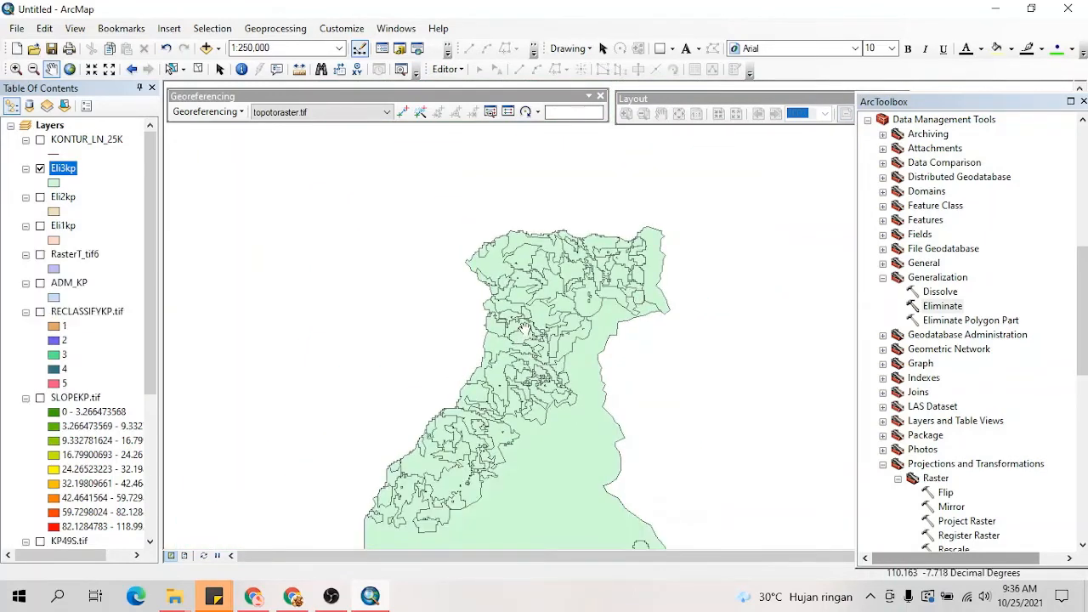
{"action": "left_click_drag", "start_coordinate": [541, 345], "coordinate": [541, 280]}
{"action": "left_click", "coordinate": [331, 596]}
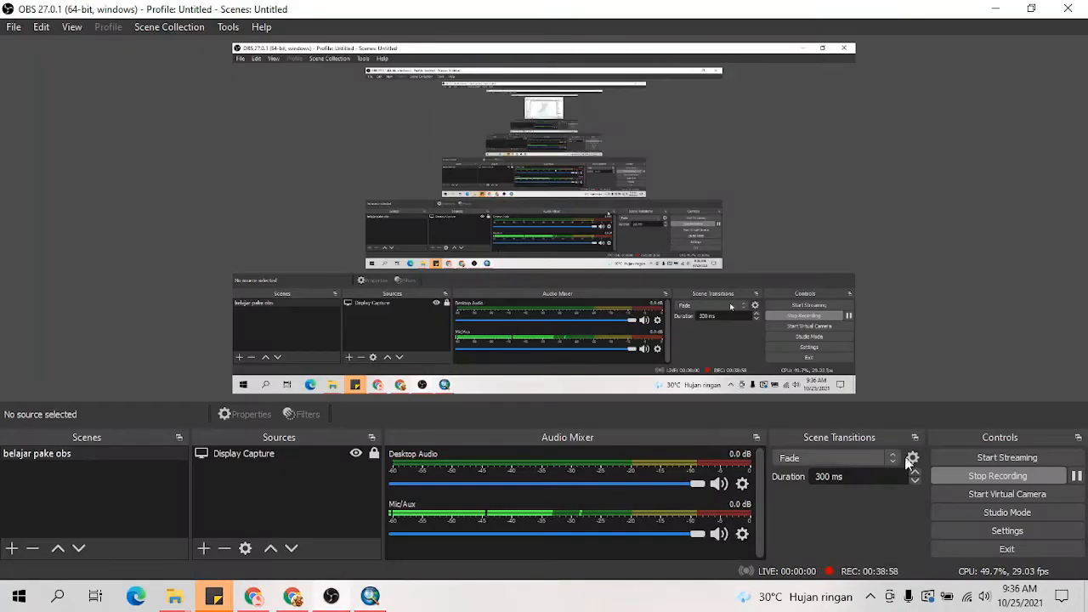
{"action": "left_click", "coordinate": [372, 596]}
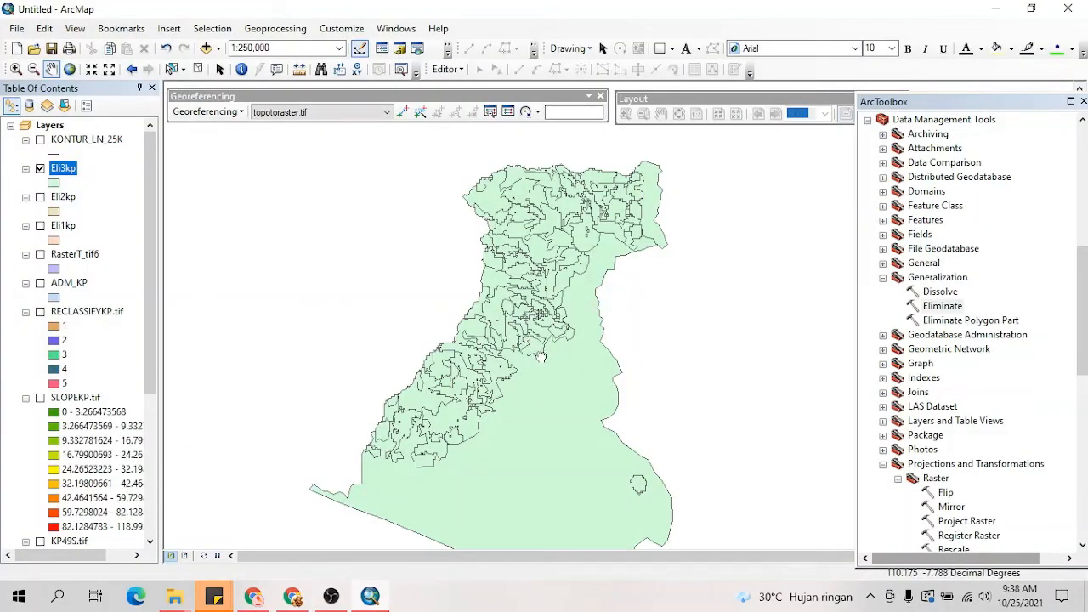
Step: Compare the generalized Eli3kp polygons with the original RasterT_tif6 polygons by temporarily showing the original layer
{"action": "left_click_drag", "start_coordinate": [541, 357], "coordinate": [504, 319]}
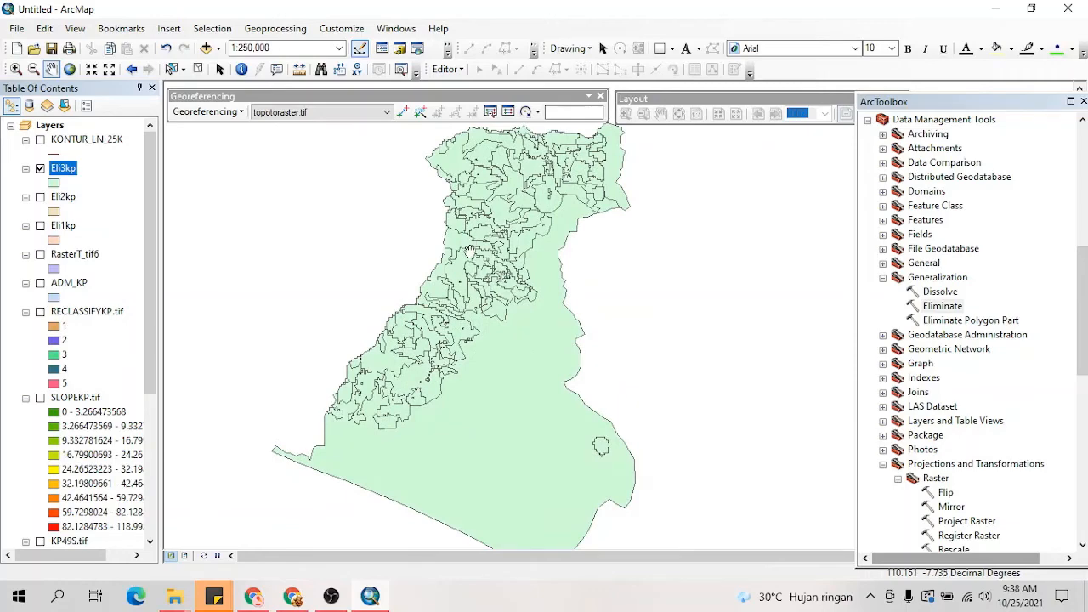
{"action": "scroll", "coordinate": [483, 278], "scroll_direction": "up", "scroll_amount": 3}
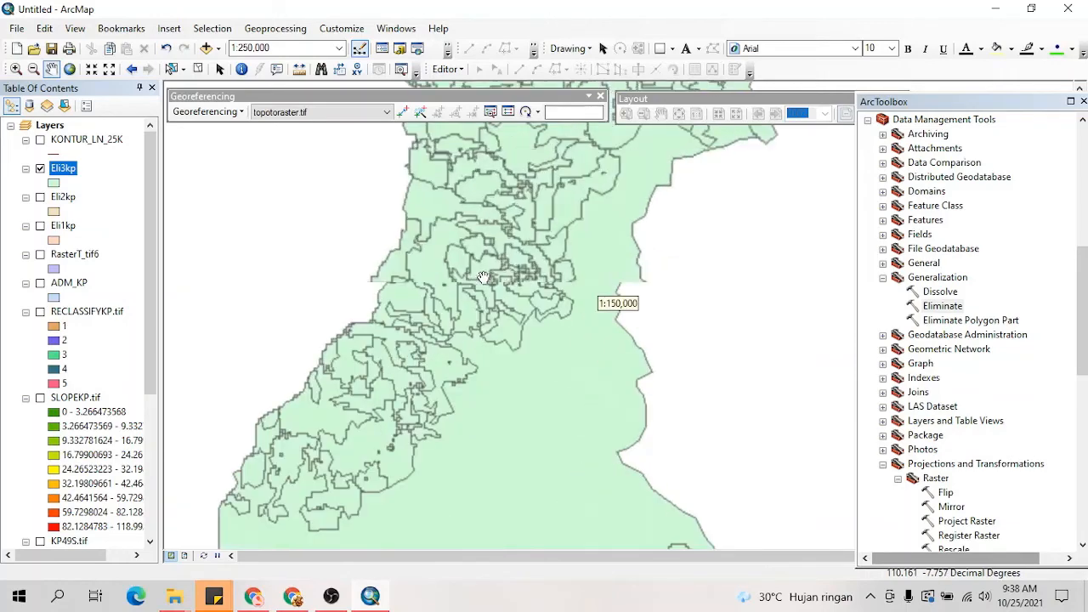
{"action": "scroll", "coordinate": [483, 279], "scroll_direction": "down", "scroll_amount": 1}
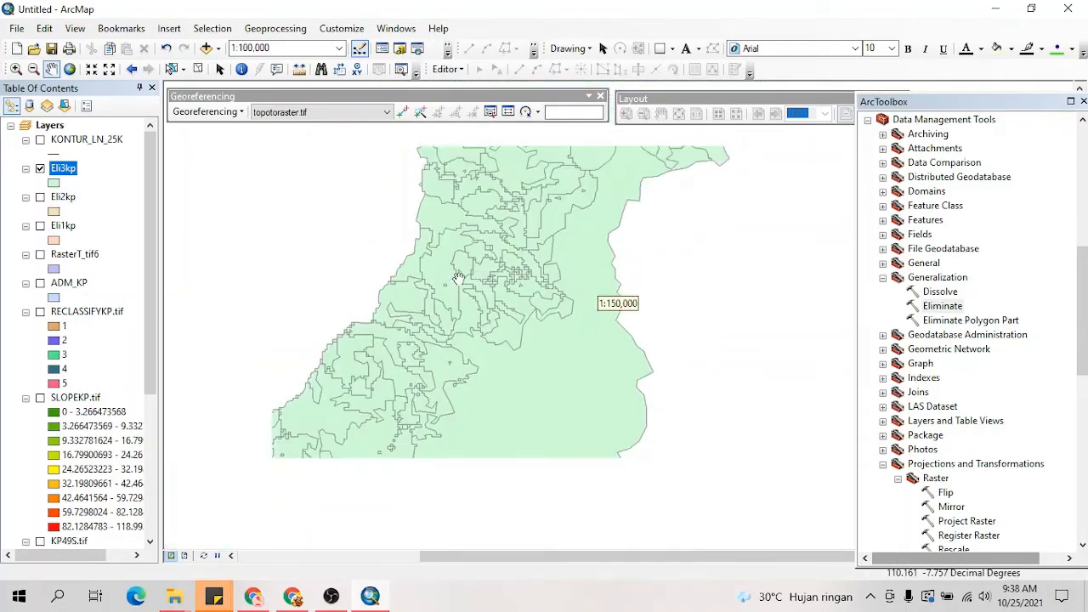
{"action": "left_click", "coordinate": [39, 256]}
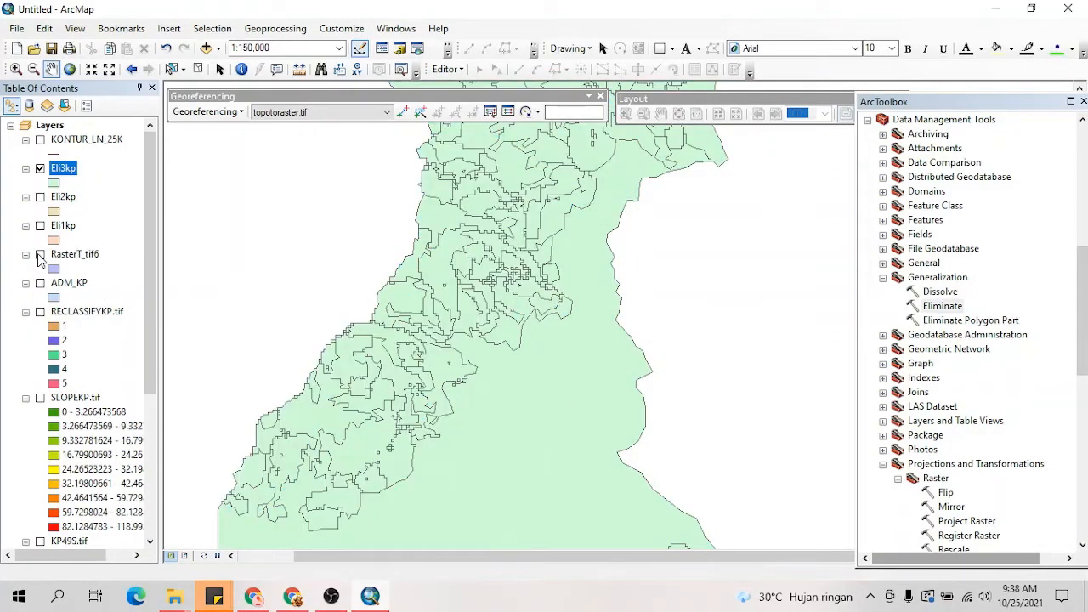
{"action": "left_click", "coordinate": [40, 169]}
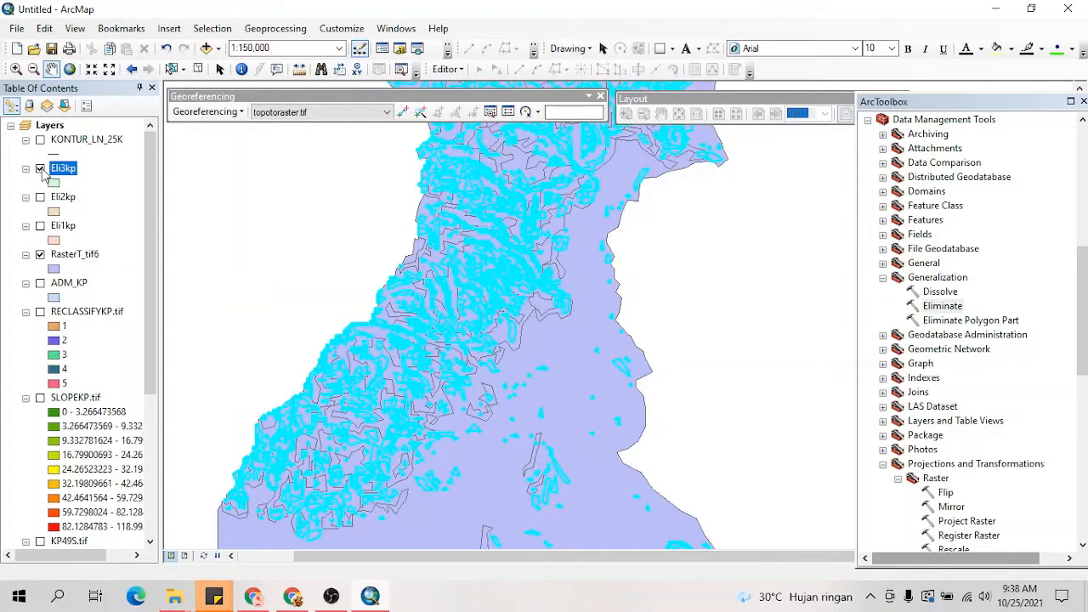
{"action": "left_click", "coordinate": [40, 255]}
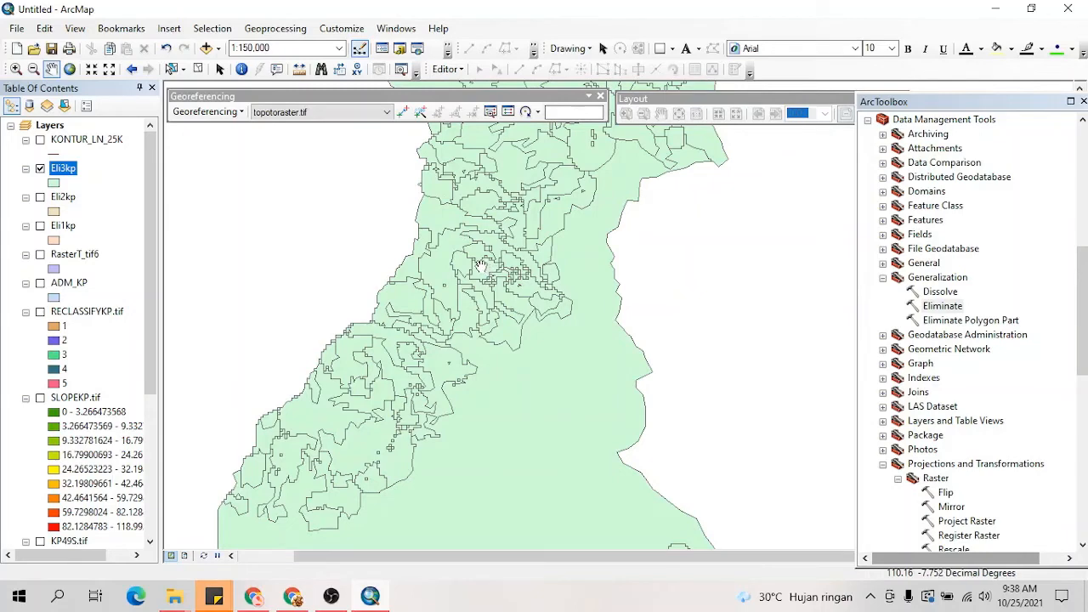
Step: Examine the remaining small polygons and jagged boundaries of Eli3kp in the hilly area at different map scales
{"action": "scroll", "coordinate": [496, 308], "scroll_direction": "up", "scroll_amount": 2}
{"action": "scroll", "coordinate": [519, 285], "scroll_direction": "up", "scroll_amount": 2}
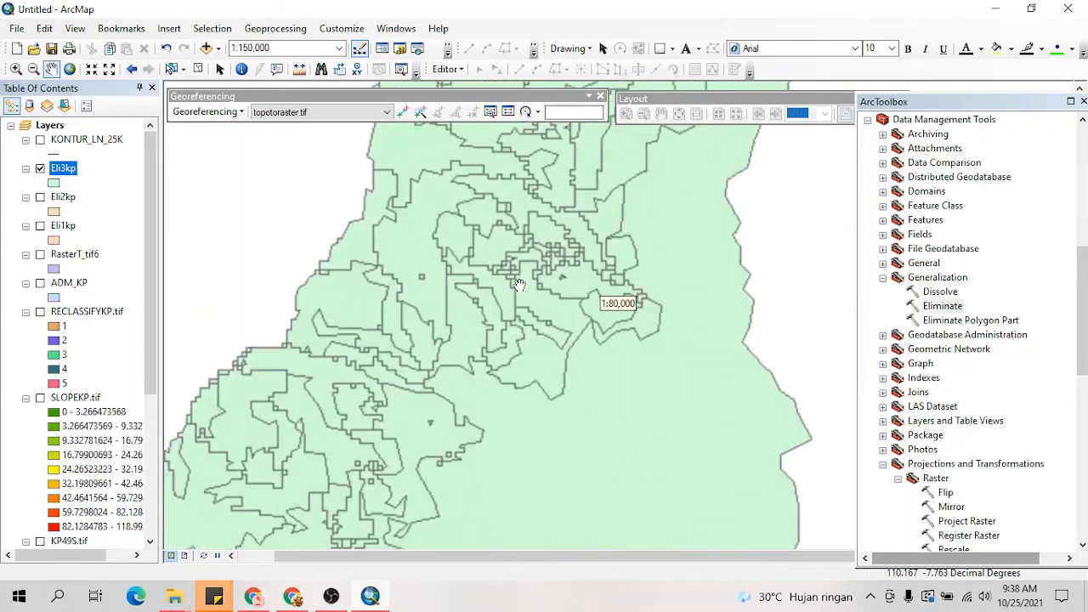
{"action": "scroll", "coordinate": [519, 284], "scroll_direction": "down", "scroll_amount": 2}
{"action": "scroll", "coordinate": [519, 285], "scroll_direction": "down", "scroll_amount": 2}
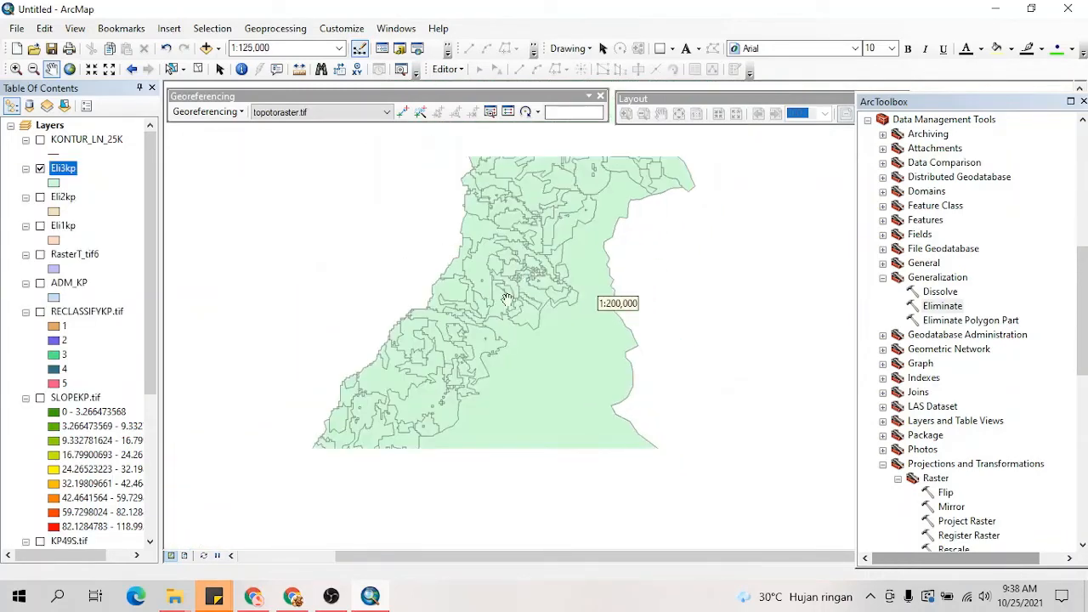
{"action": "left_click_drag", "start_coordinate": [513, 288], "coordinate": [516, 331]}
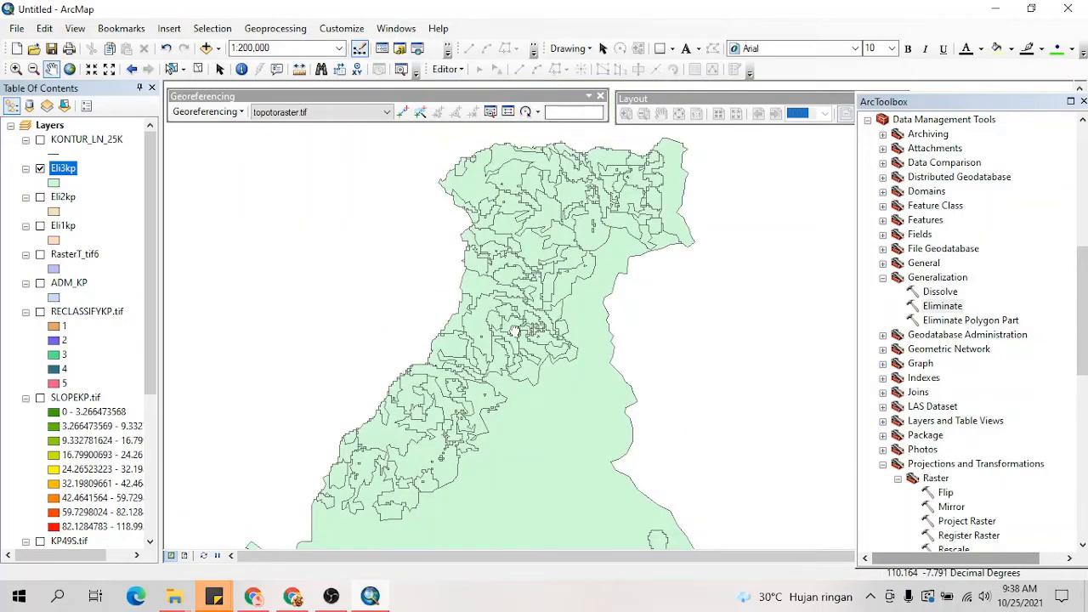
{"action": "scroll", "coordinate": [526, 349], "scroll_direction": "up", "scroll_amount": 3}
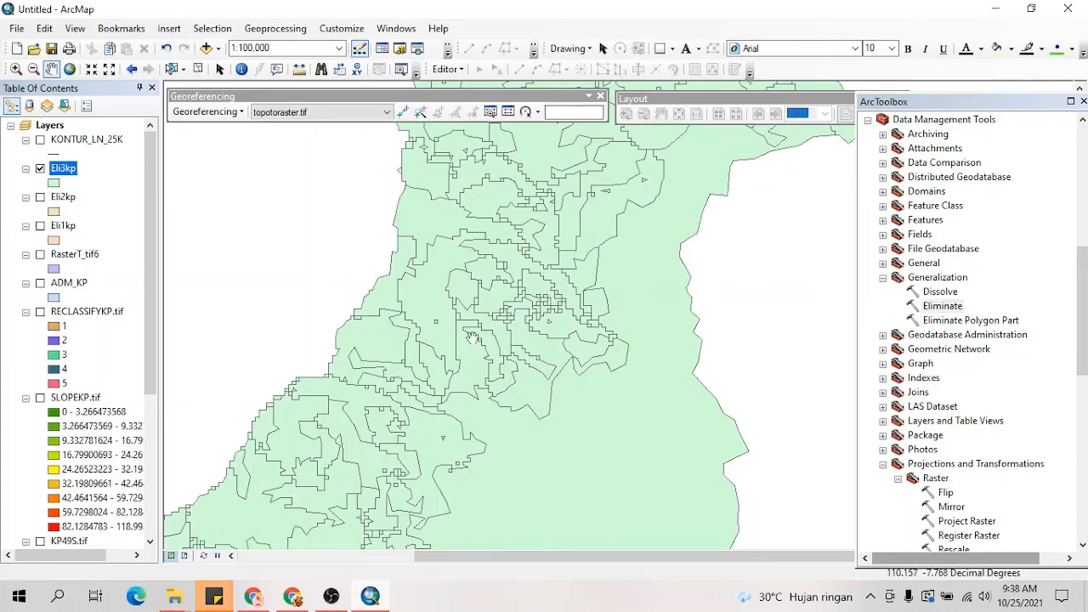
{"action": "scroll", "coordinate": [467, 332], "scroll_direction": "down", "scroll_amount": 2}
{"action": "scroll", "coordinate": [462, 326], "scroll_direction": "up", "scroll_amount": 3}
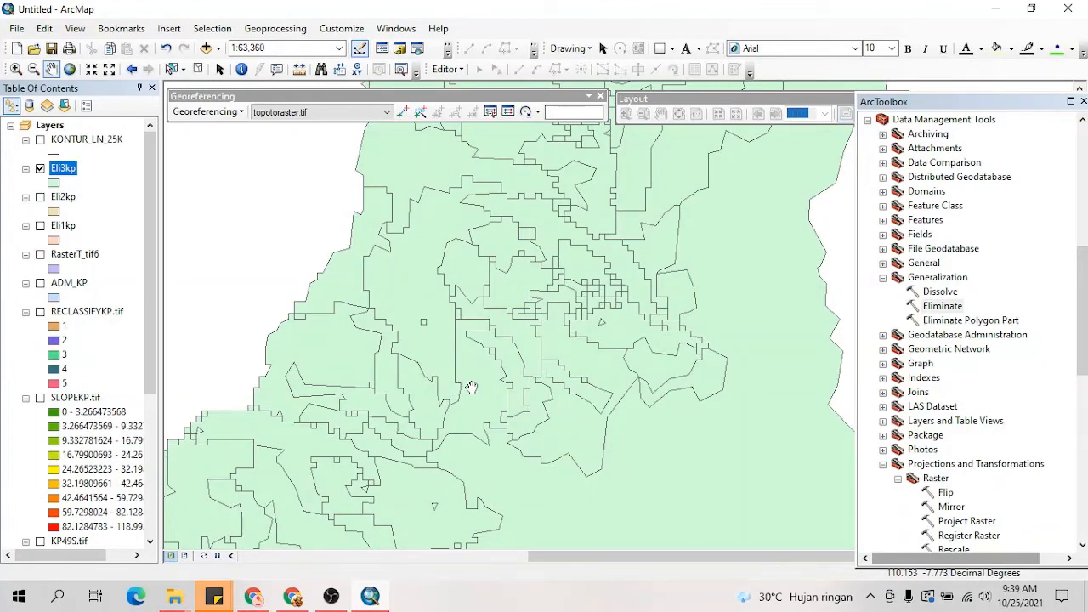
{"action": "scroll", "coordinate": [472, 387], "scroll_direction": "up", "scroll_amount": 1}
{"action": "scroll", "coordinate": [472, 387], "scroll_direction": "down", "scroll_amount": 1}
{"action": "scroll", "coordinate": [472, 387], "scroll_direction": "down", "scroll_amount": 1}
{"action": "left_click_drag", "start_coordinate": [471, 387], "coordinate": [561, 259]}
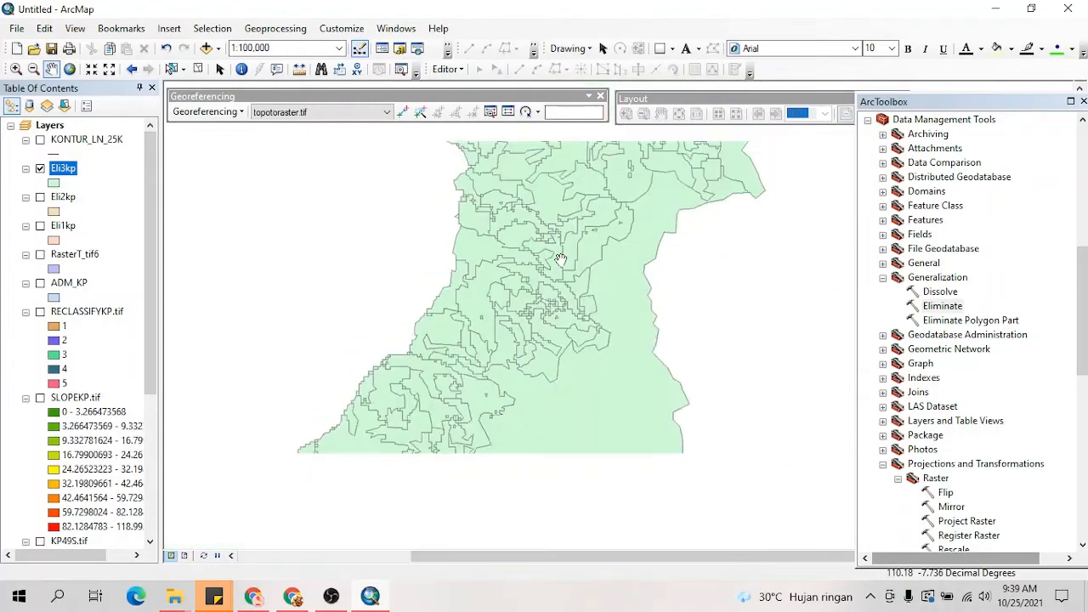
{"action": "scroll", "coordinate": [561, 259], "scroll_direction": "up", "scroll_amount": 1}
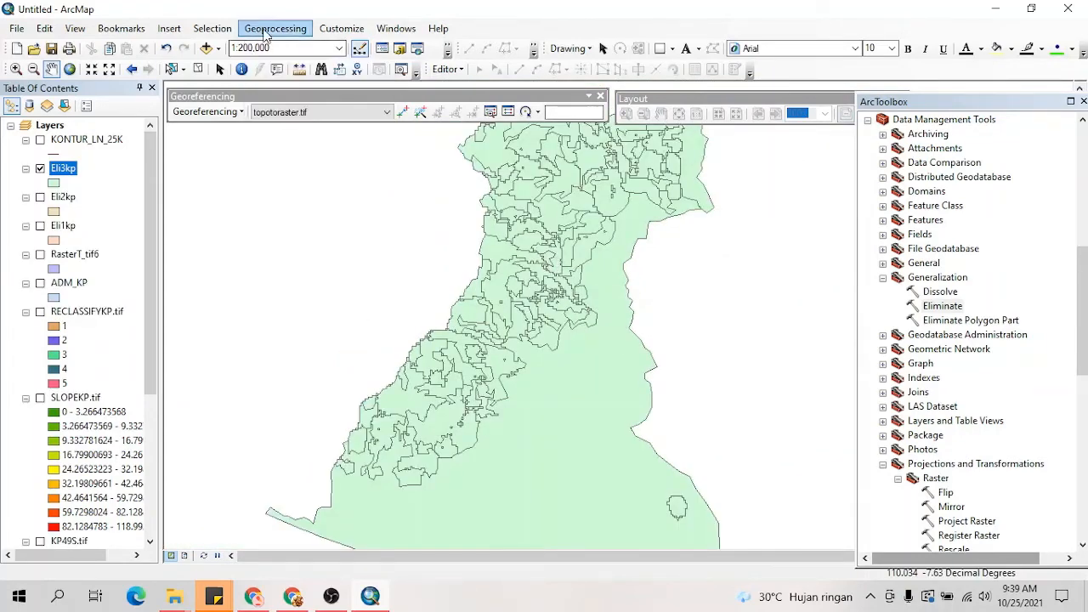
Step: Open the Smooth Polygon tool from the Generalization toolset of the Cartography Tools
{"action": "left_click", "coordinate": [266, 32]}
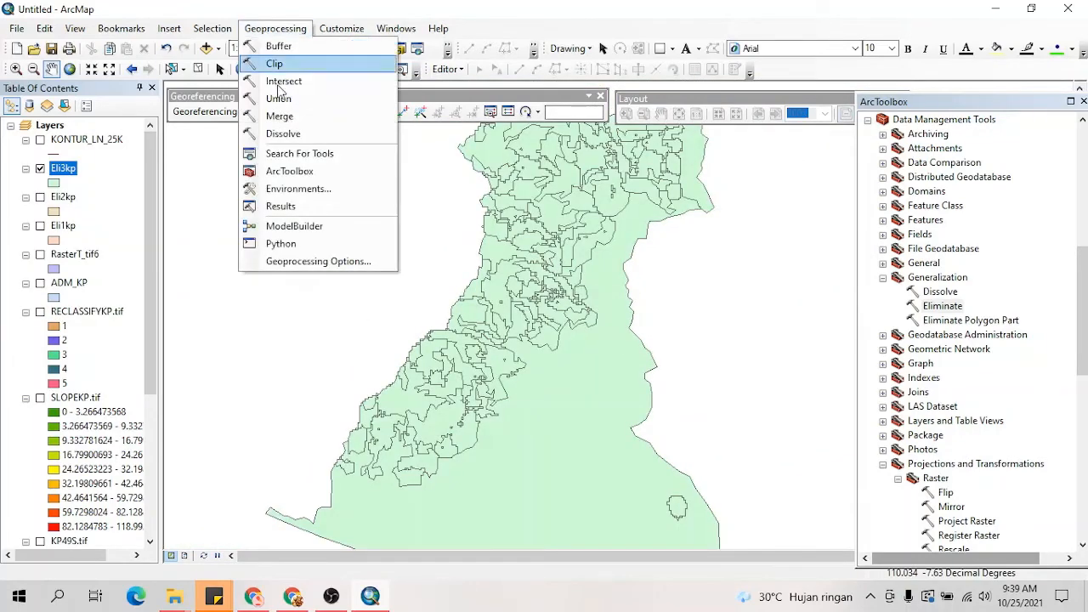
{"action": "left_click", "coordinate": [968, 109]}
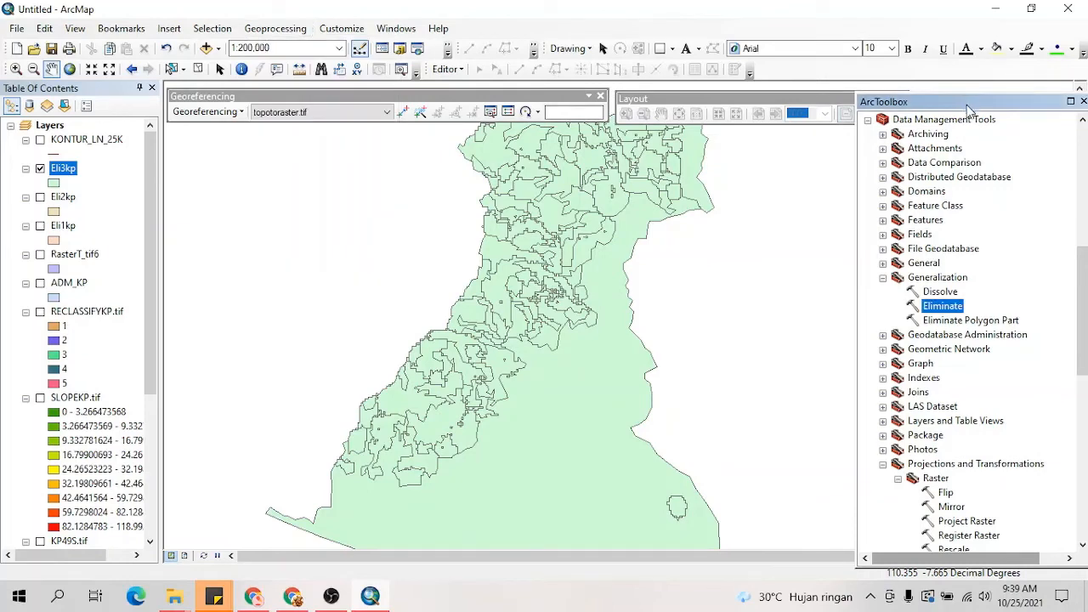
{"action": "scroll", "coordinate": [984, 223], "scroll_direction": "up", "scroll_amount": 5}
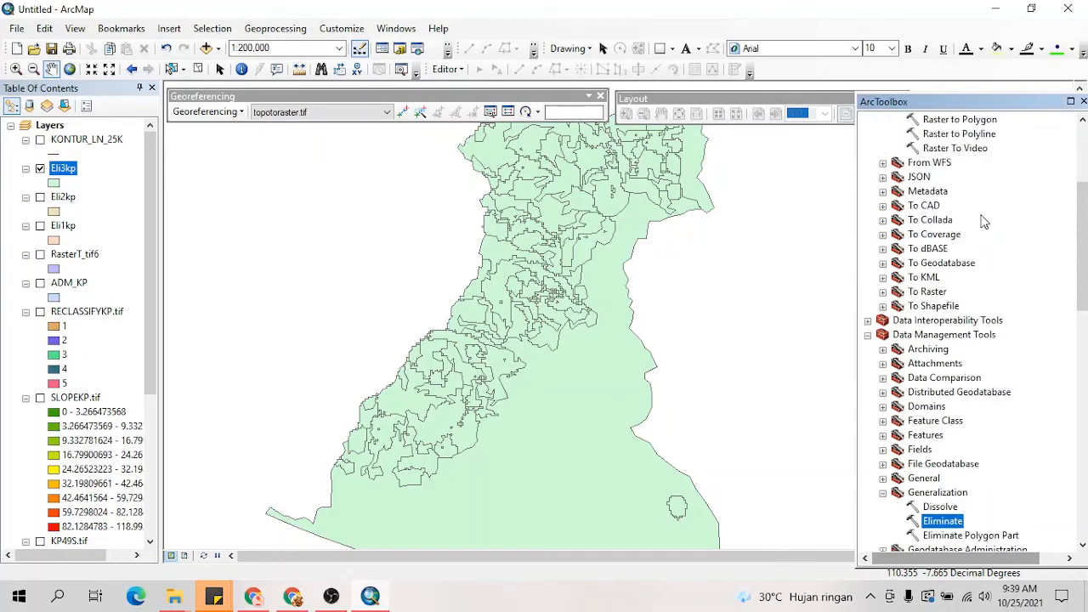
{"action": "scroll", "coordinate": [984, 221], "scroll_direction": "up", "scroll_amount": 4}
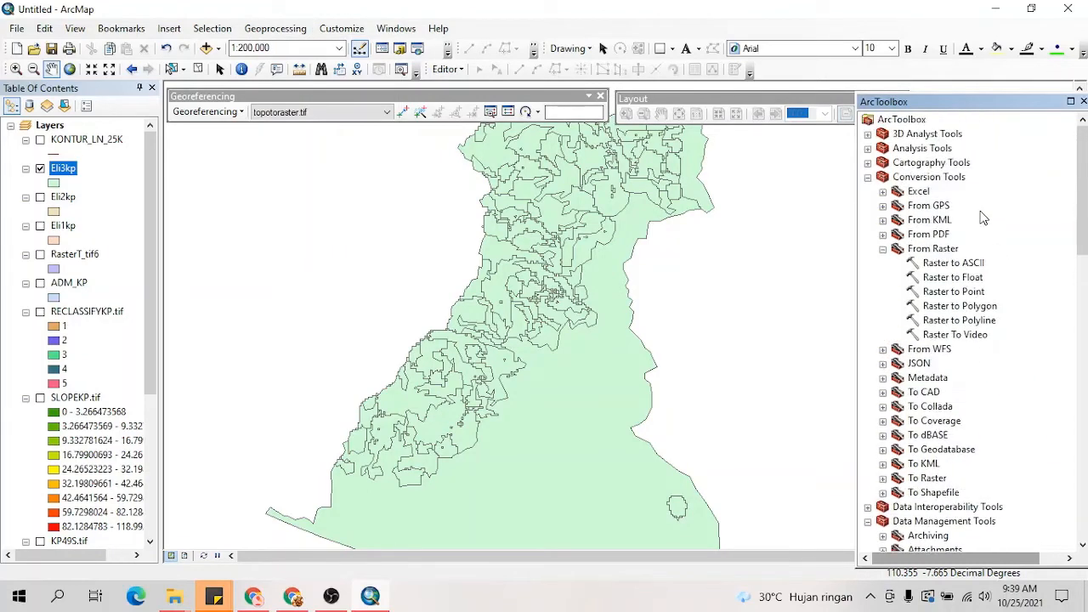
{"action": "left_click", "coordinate": [868, 164]}
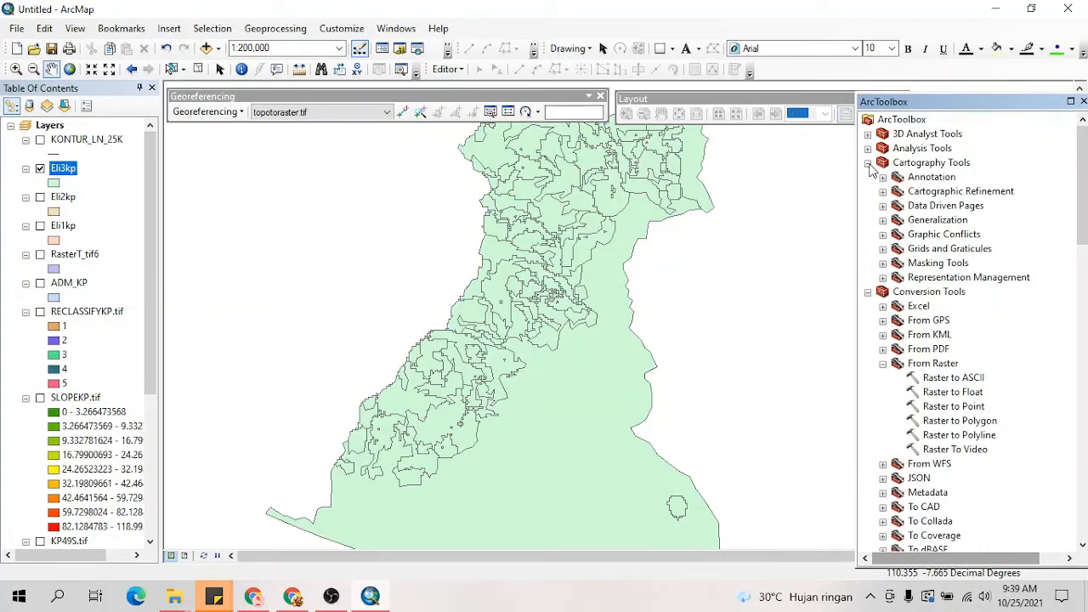
{"action": "left_click", "coordinate": [883, 220]}
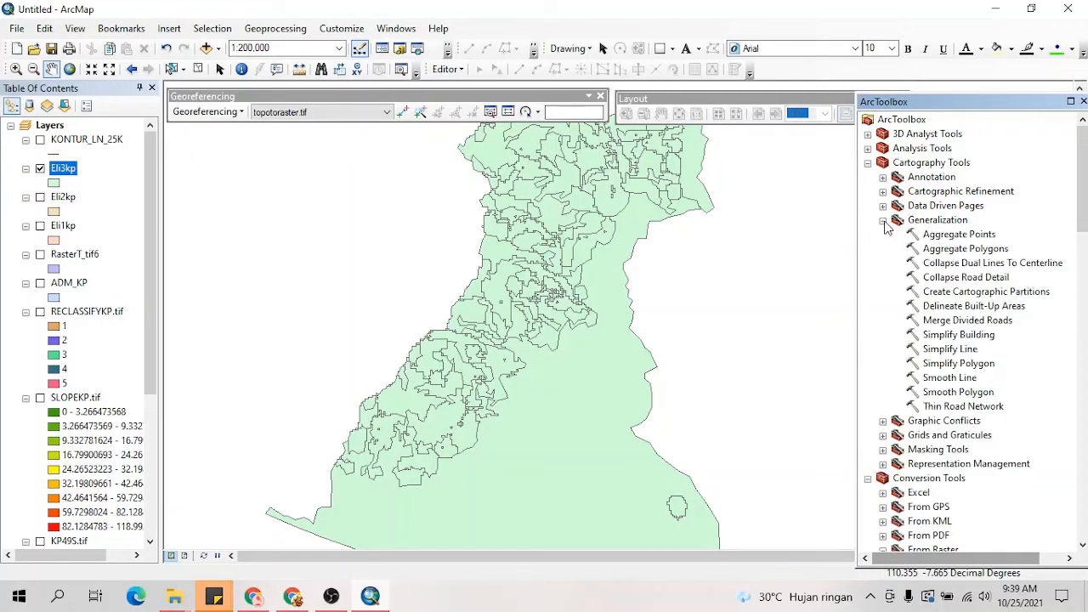
{"action": "double_click", "coordinate": [970, 397]}
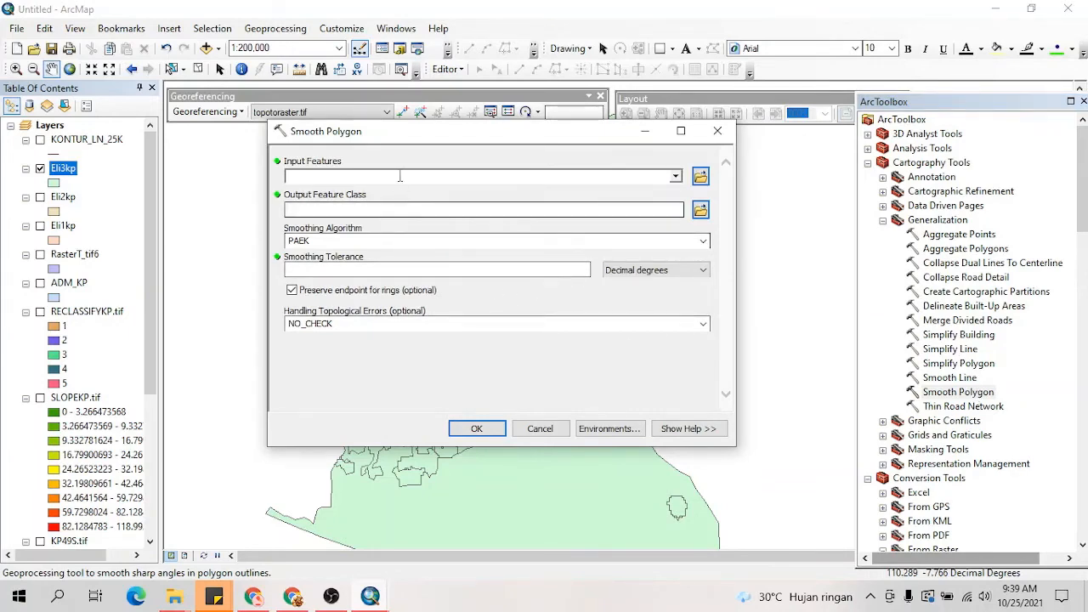
{"action": "left_click_drag", "start_coordinate": [431, 132], "coordinate": [429, 108]}
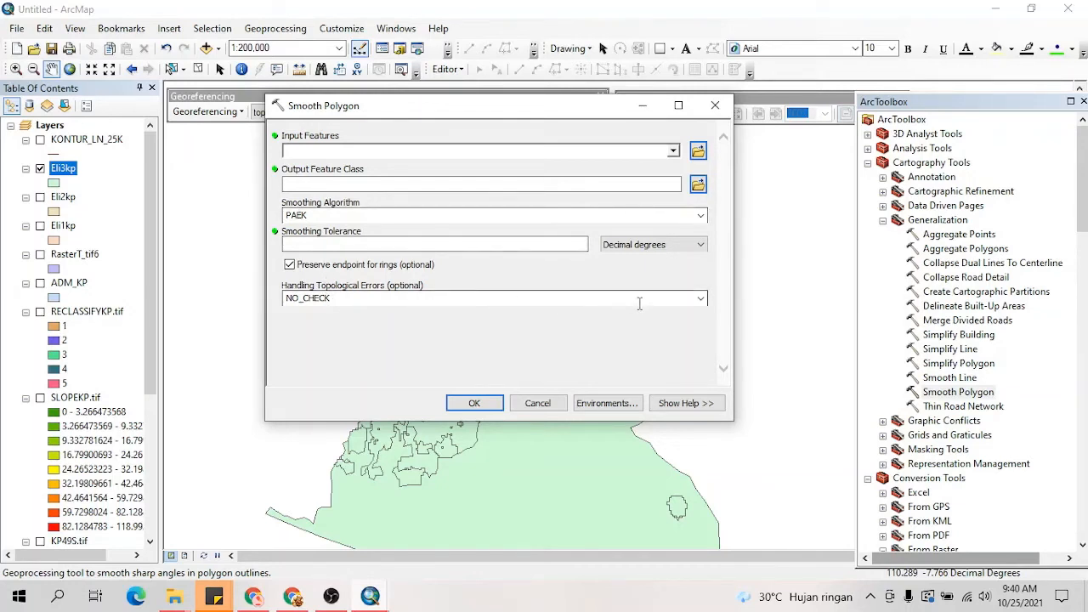
Step: Set the smoothing to use FLAG_ERRORS for topological errors, with Eli3kp as input and SmoothKP in the PETA KEMIRINGAN folder as output
{"action": "left_click", "coordinate": [699, 298]}
{"action": "left_click", "coordinate": [374, 333]}
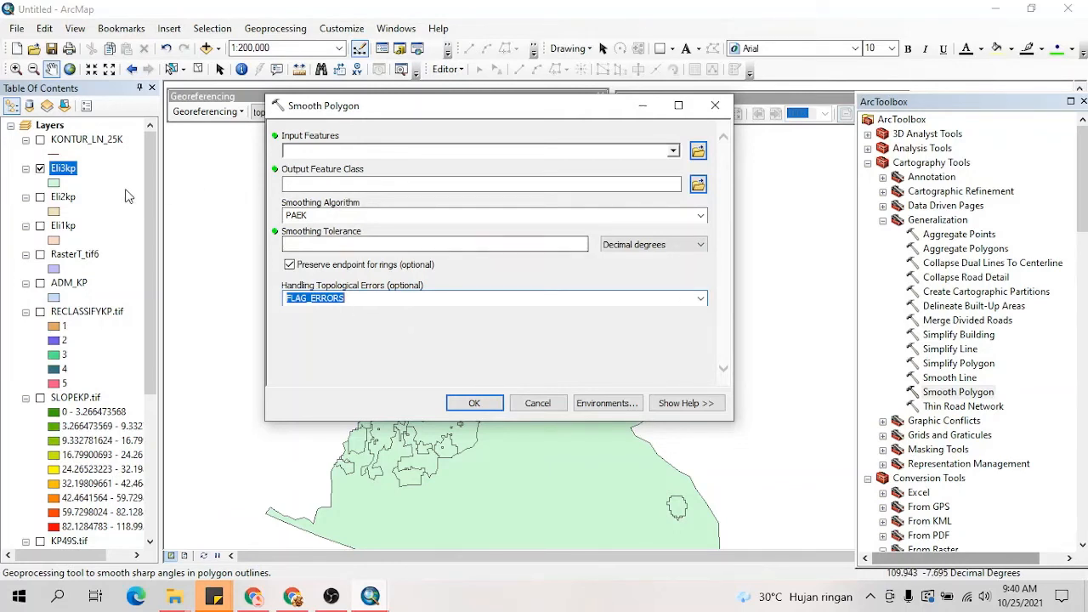
{"action": "left_click_drag", "start_coordinate": [71, 169], "coordinate": [310, 152]}
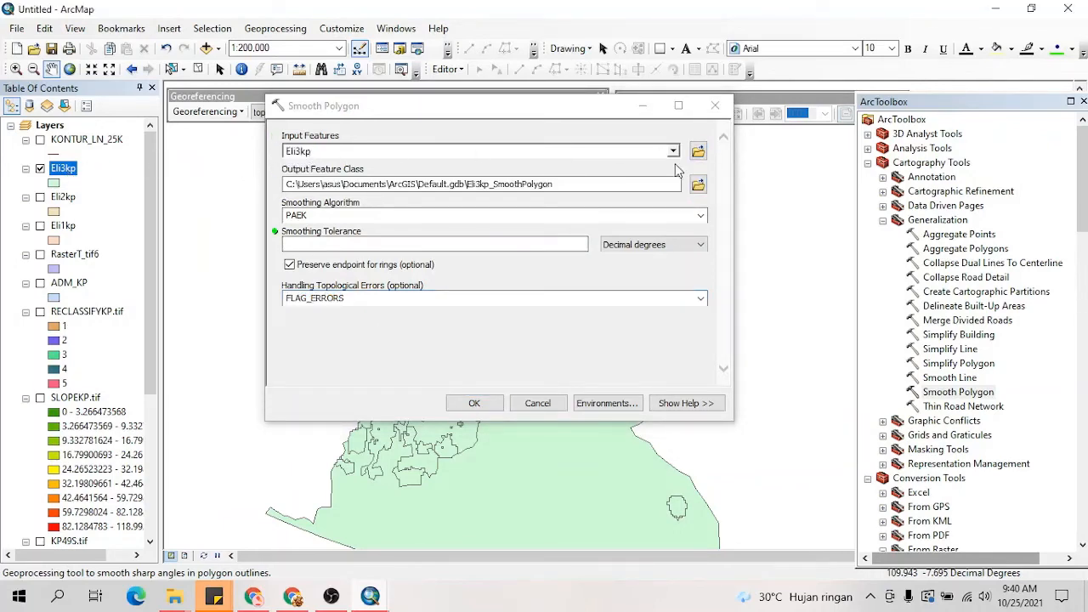
{"action": "left_click", "coordinate": [699, 184]}
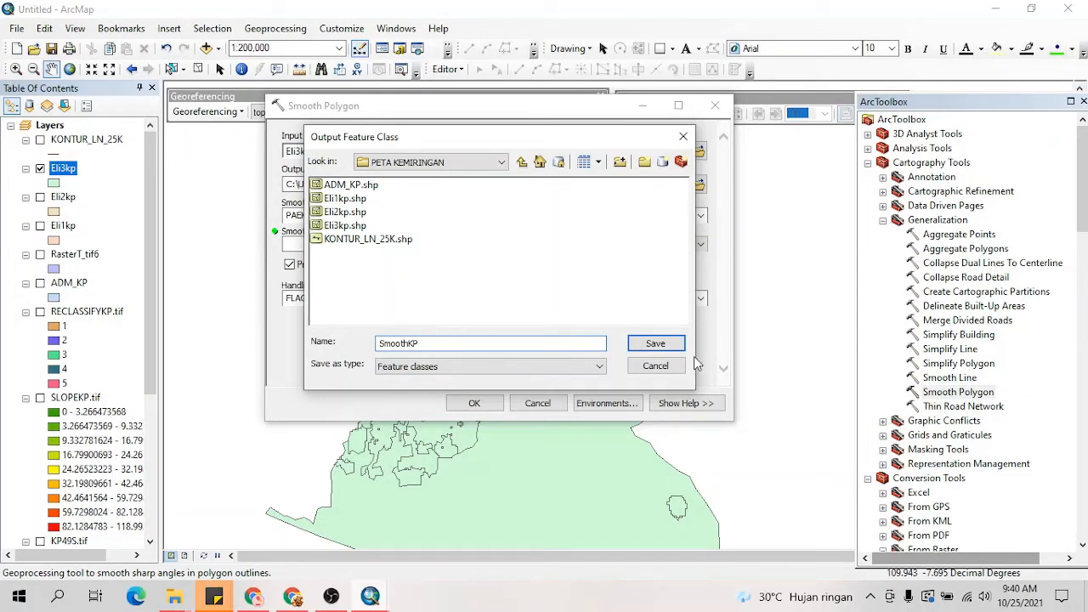
{"action": "left_click", "coordinate": [656, 344]}
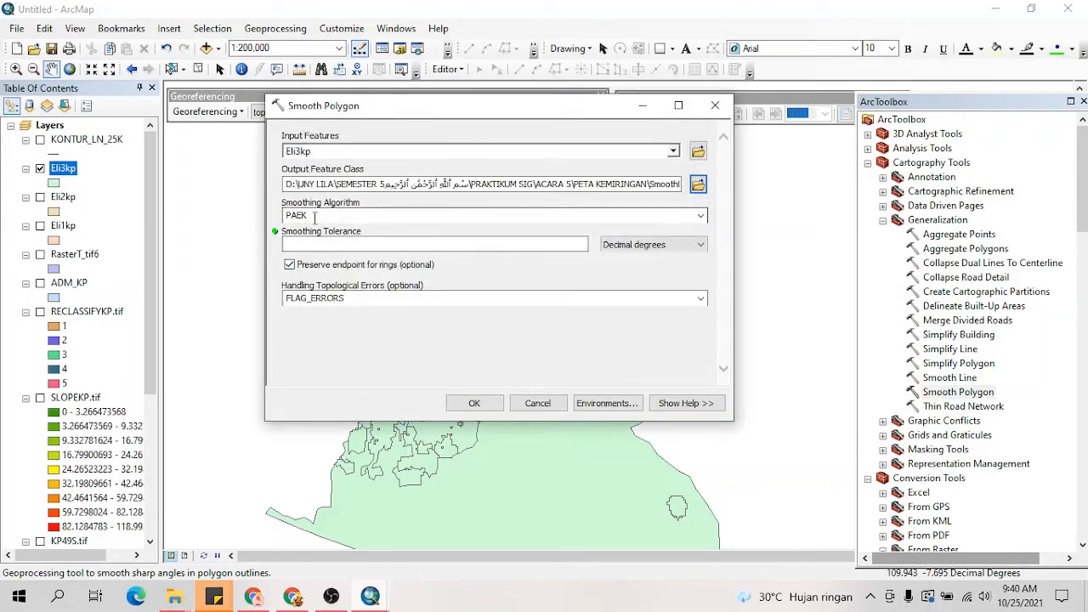
Step: Set the smoothing tolerance to 300 meters and run Smooth Polygon with the PAEK algorithm
{"action": "left_click", "coordinate": [571, 245]}
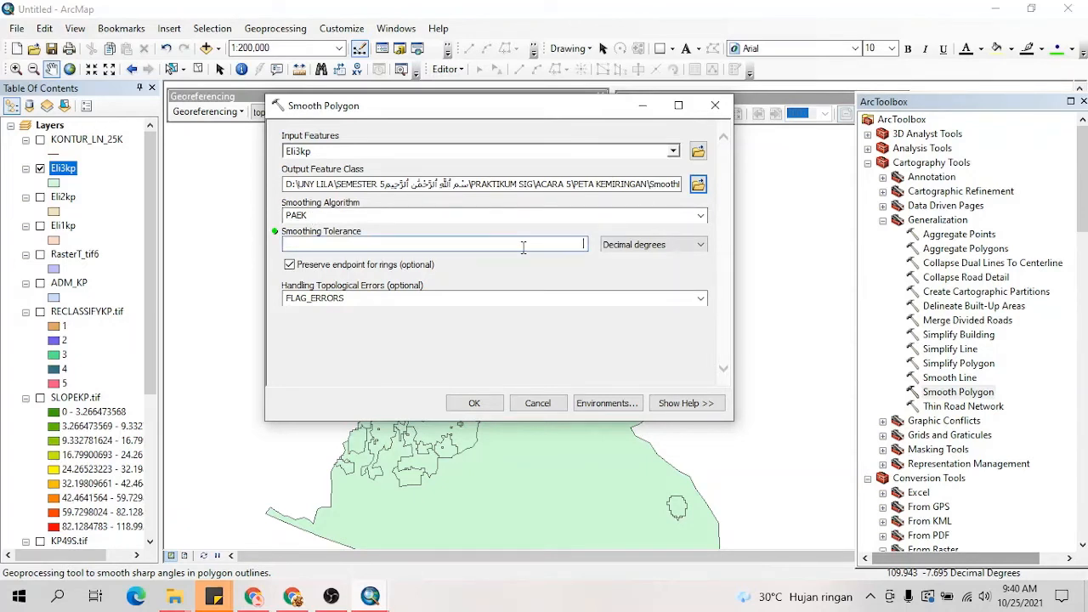
{"action": "type", "text": "300"}
{"action": "left_click", "coordinate": [699, 245]}
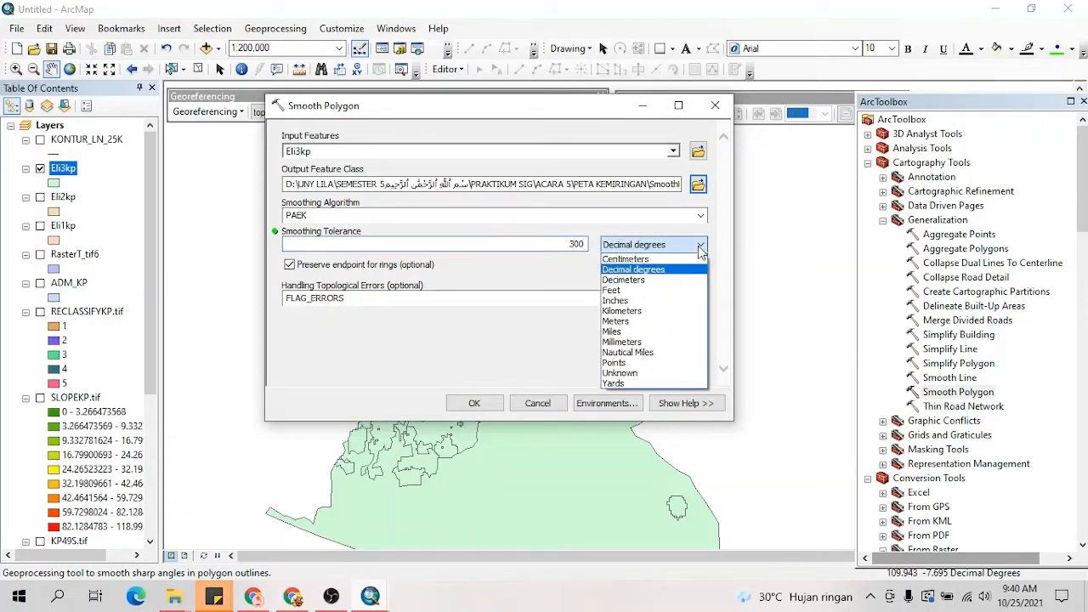
{"action": "left_click", "coordinate": [637, 320]}
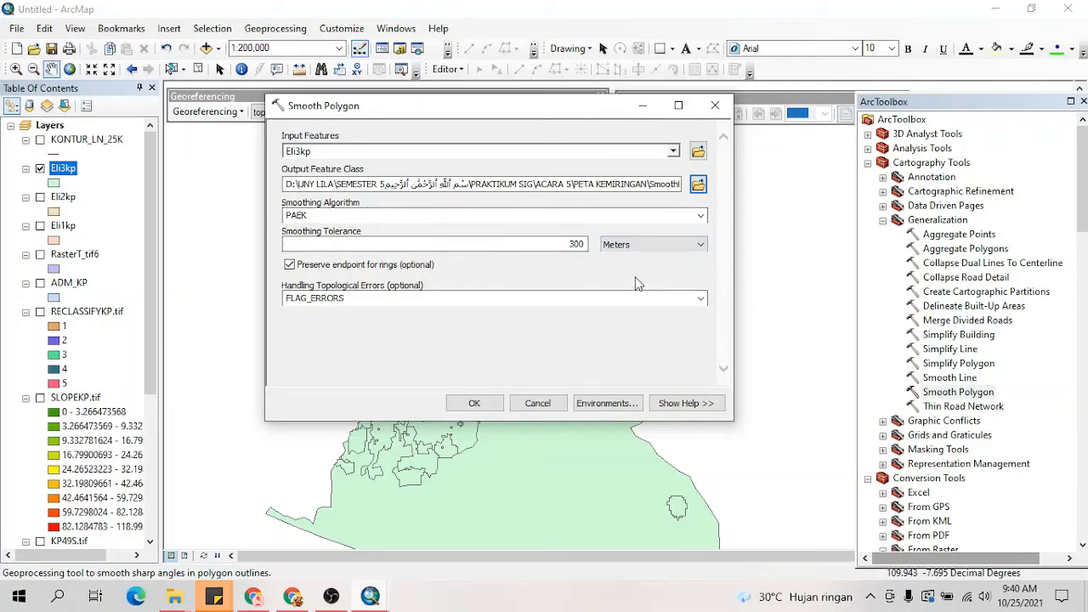
{"action": "left_click", "coordinate": [474, 404]}
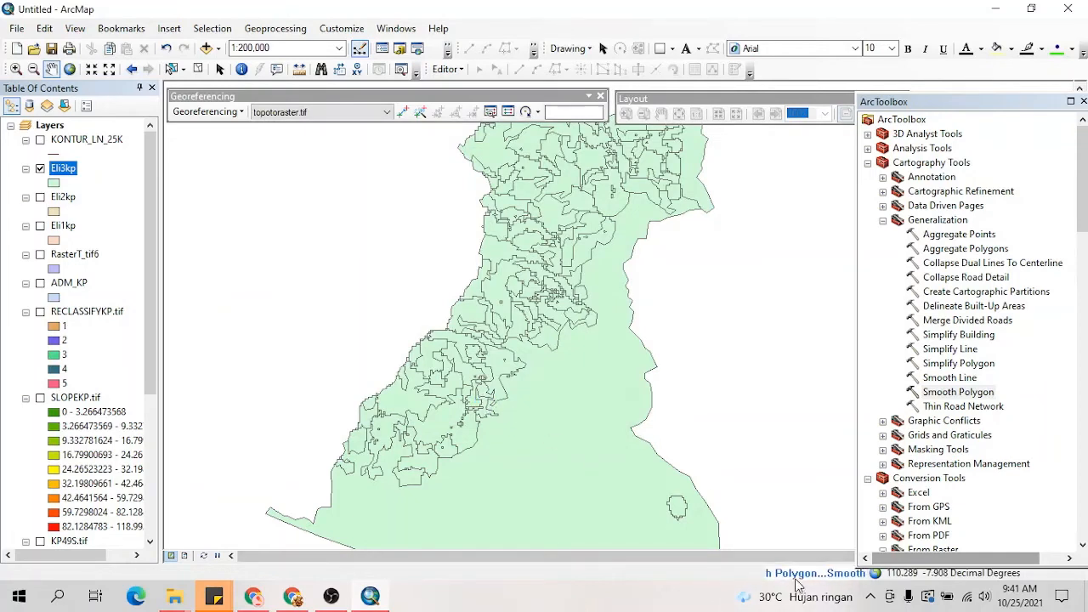
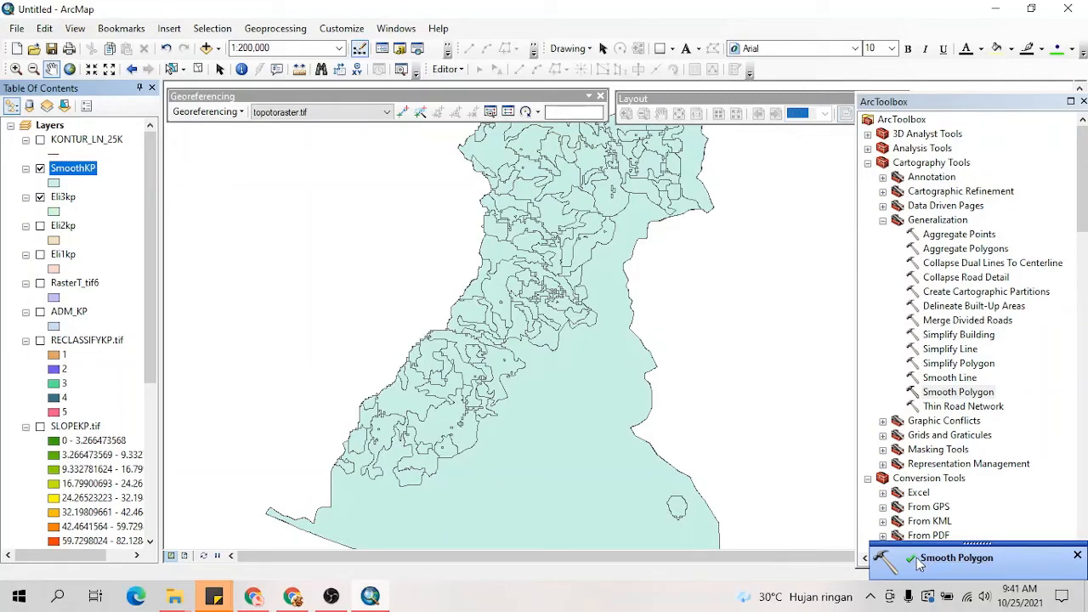
Step: Compare the smoothed SmoothKP boundaries with Eli3kp by toggling layer visibility and inspecting the hilly area at different map scales
{"action": "scroll", "coordinate": [517, 374], "scroll_direction": "up", "scroll_amount": 4}
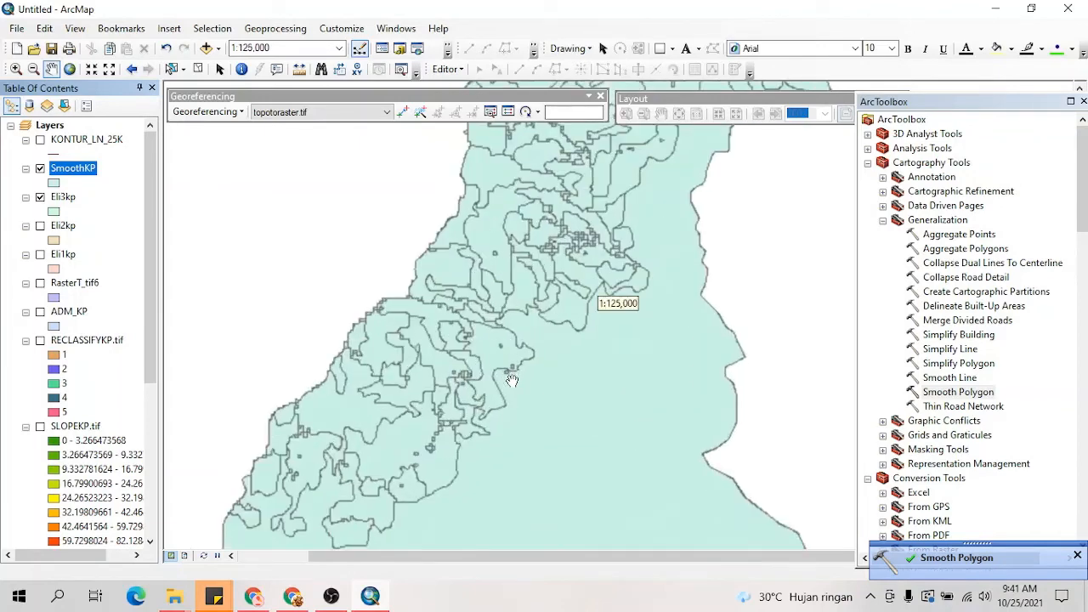
{"action": "scroll", "coordinate": [512, 380], "scroll_direction": "up", "scroll_amount": 2}
{"action": "scroll", "coordinate": [514, 380], "scroll_direction": "up", "scroll_amount": 1}
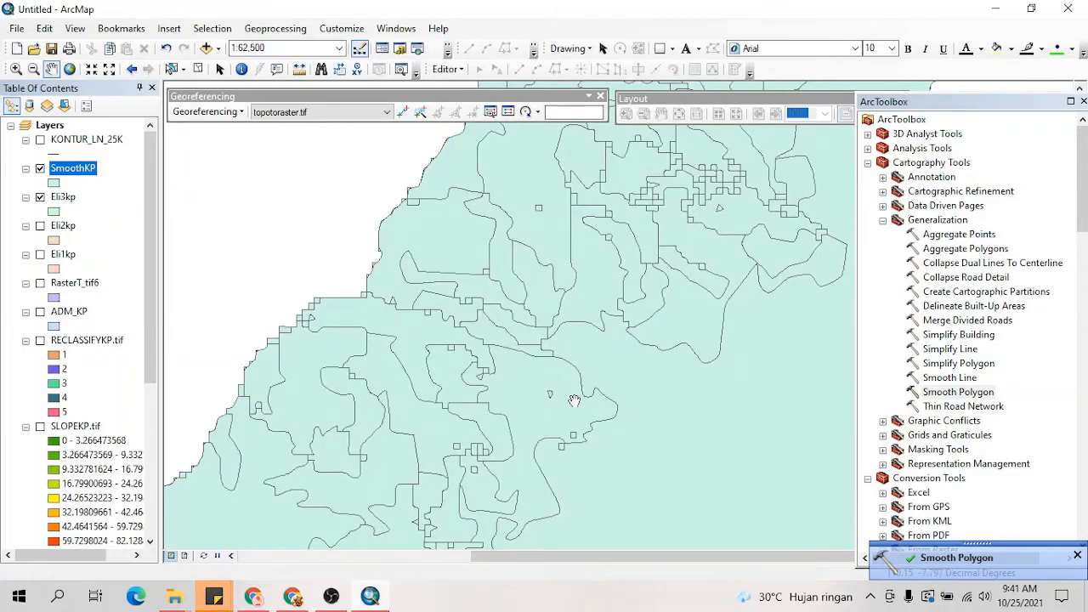
{"action": "left_click", "coordinate": [40, 169]}
{"action": "scroll", "coordinate": [376, 320], "scroll_direction": "up", "scroll_amount": 4}
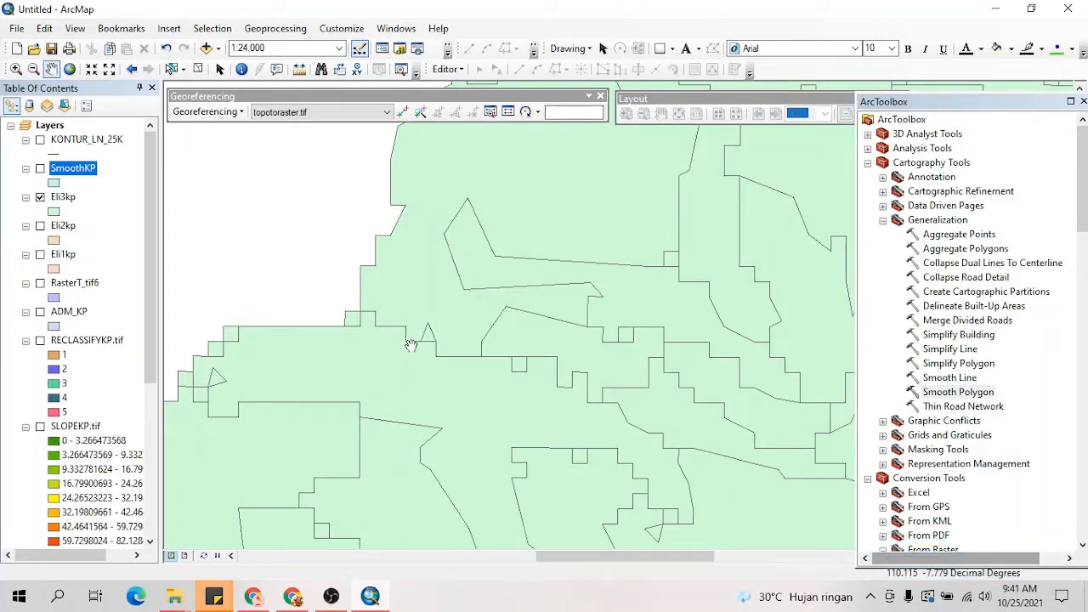
{"action": "left_click", "coordinate": [40, 169]}
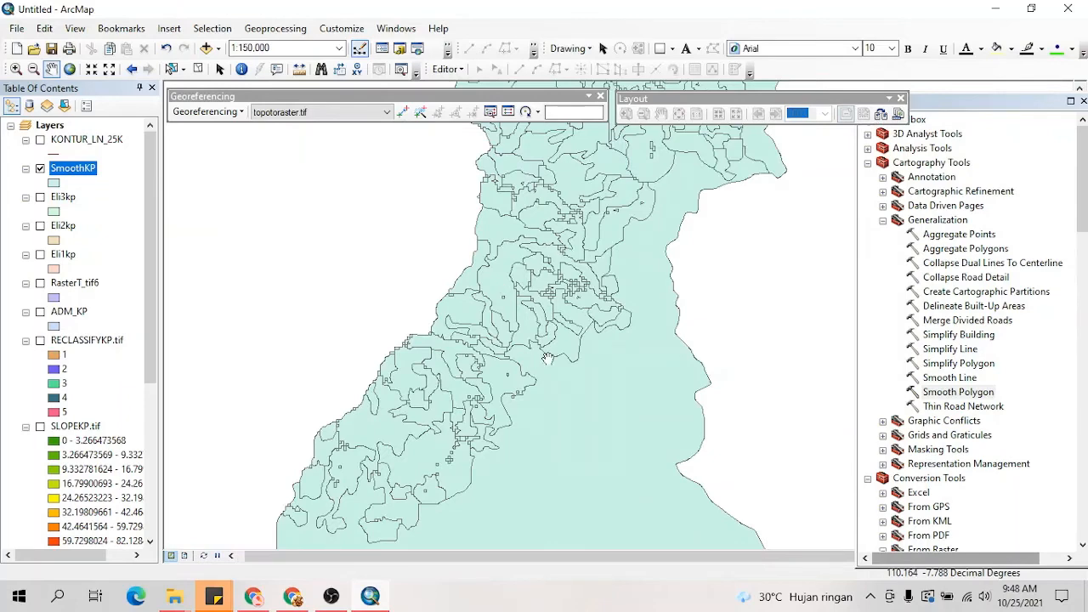
{"action": "scroll", "coordinate": [460, 354], "scroll_direction": "up", "scroll_amount": 2}
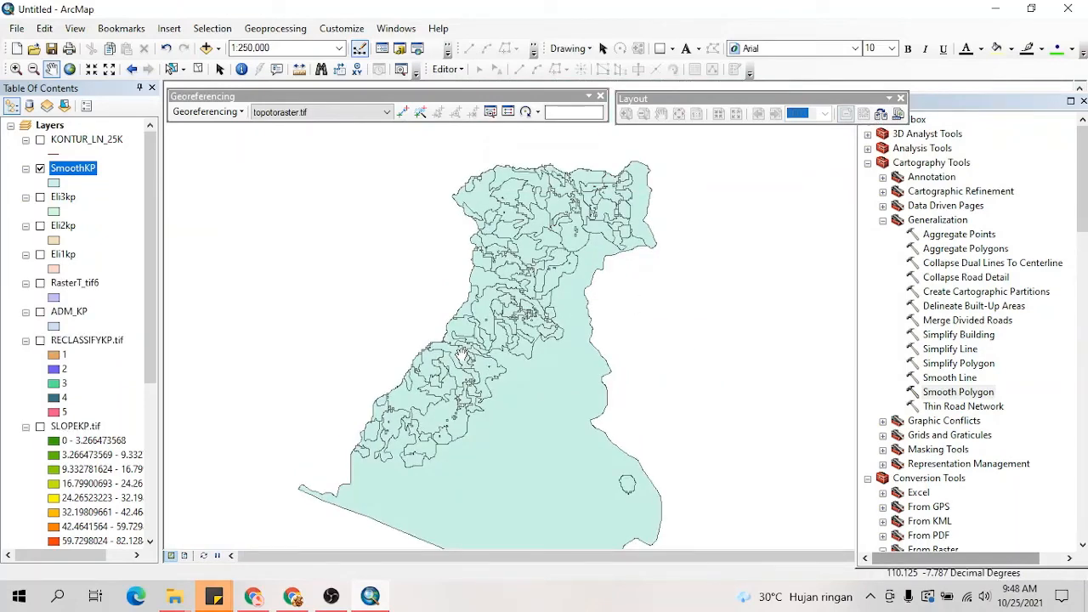
{"action": "scroll", "coordinate": [463, 352], "scroll_direction": "down", "scroll_amount": 1}
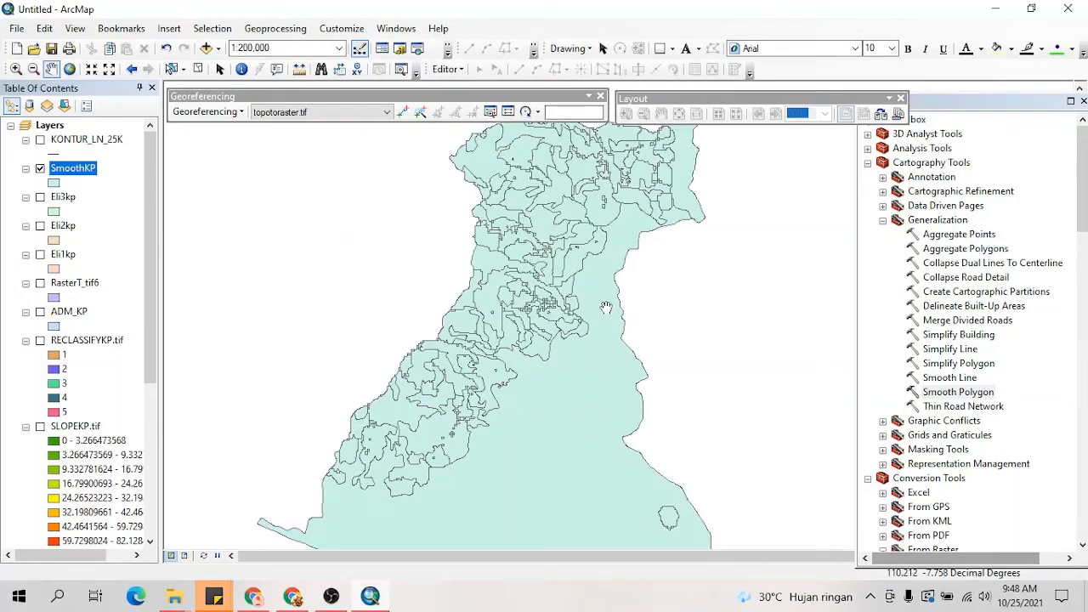
{"action": "scroll", "coordinate": [552, 313], "scroll_direction": "down", "scroll_amount": 3}
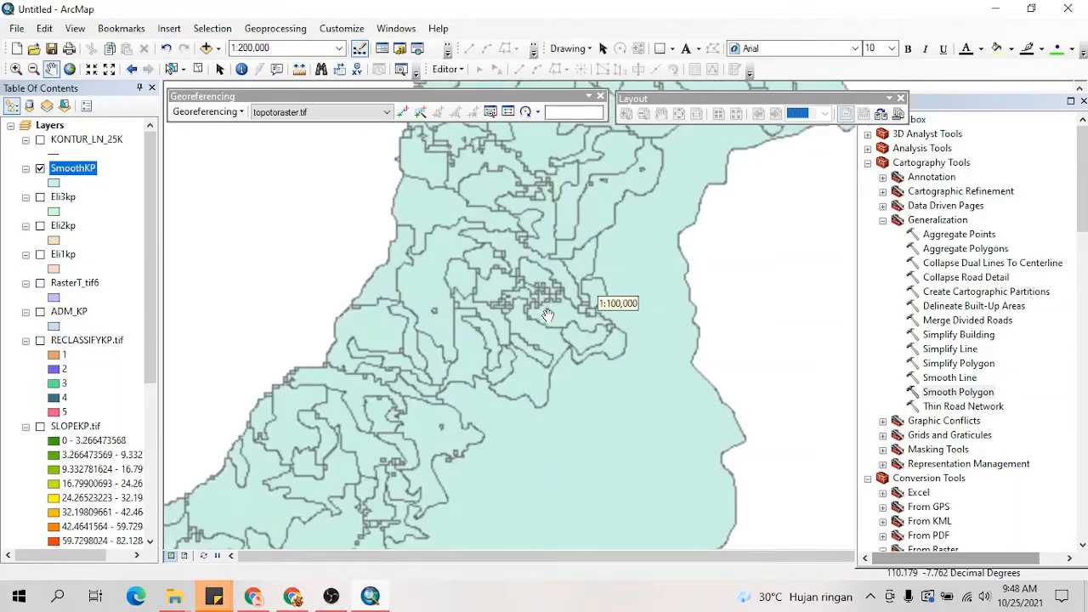
{"action": "scroll", "coordinate": [548, 315], "scroll_direction": "up", "scroll_amount": 1}
Step: Open the attribute table of the SmoothKP layer
{"action": "right_click", "coordinate": [91, 168]}
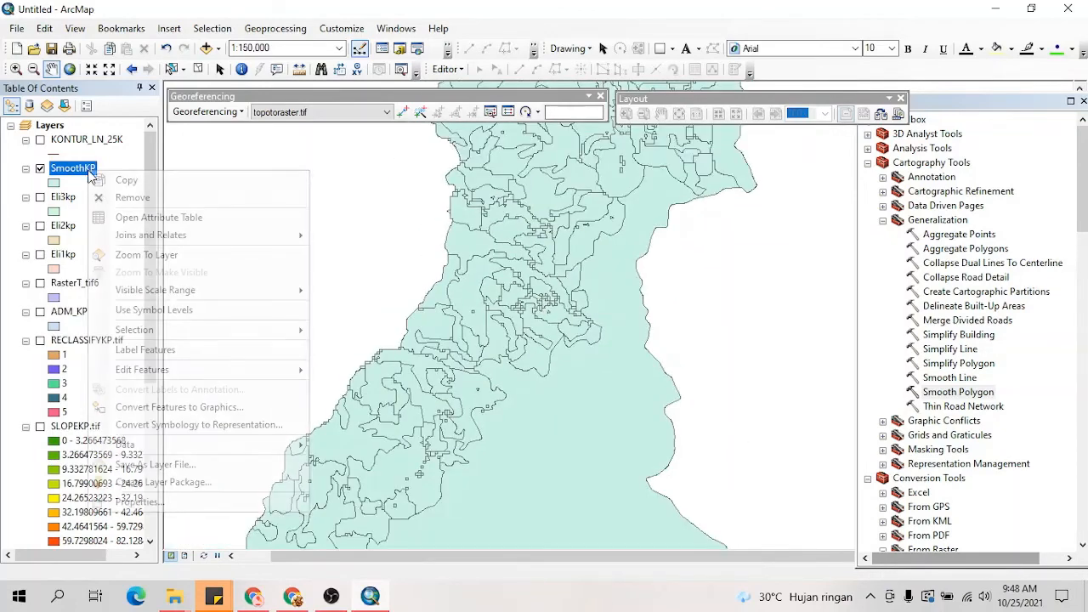
{"action": "left_click", "coordinate": [119, 217]}
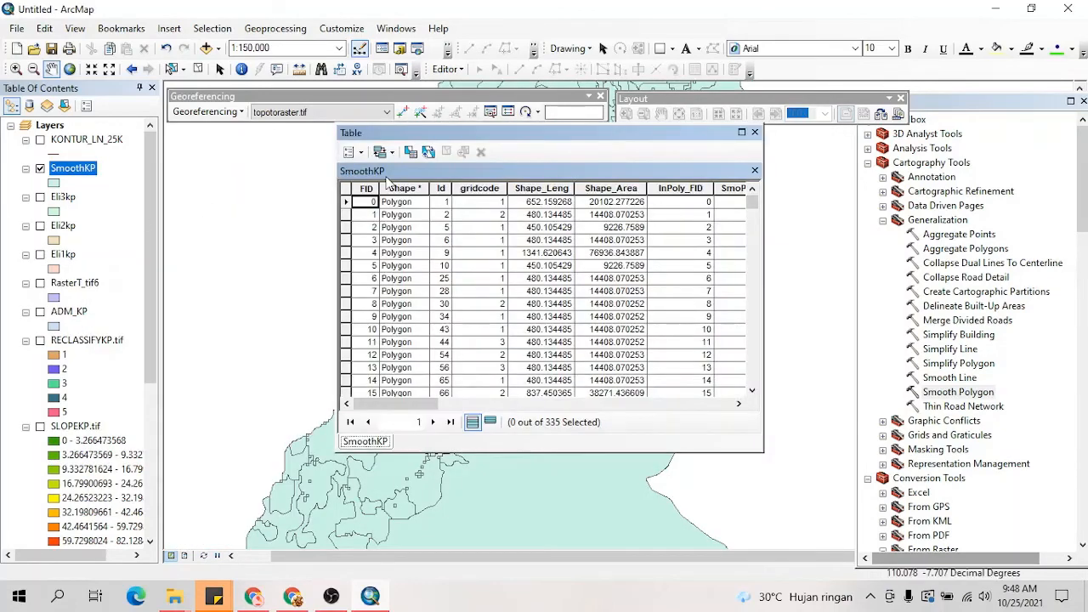
Step: Add a text field named Ket to the SmoothKP table, accepting the automatic rename to Ket_1
{"action": "left_click", "coordinate": [350, 153]}
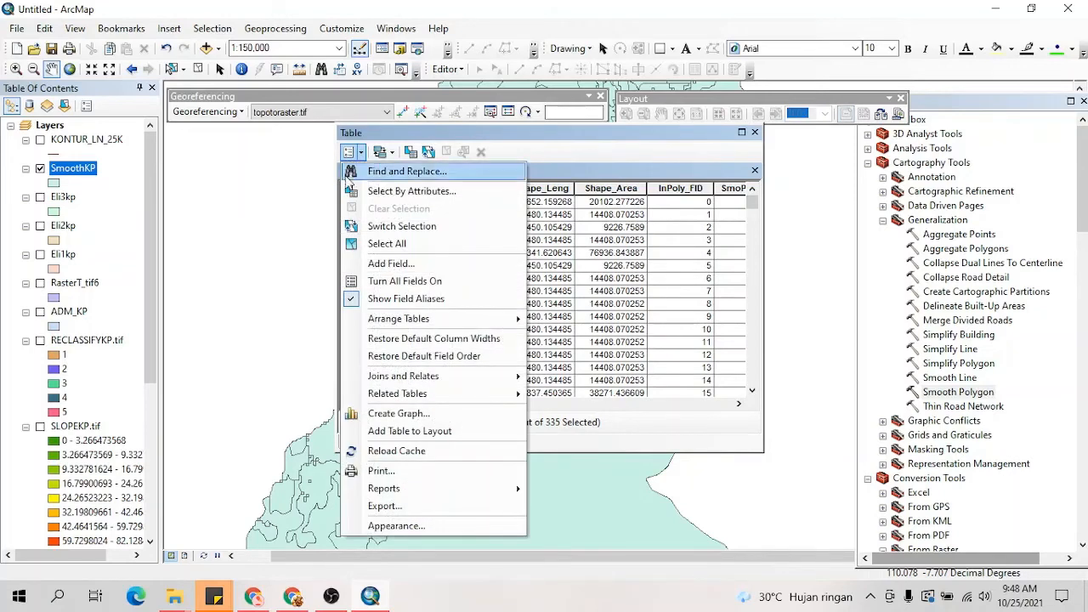
{"action": "left_click", "coordinate": [390, 264]}
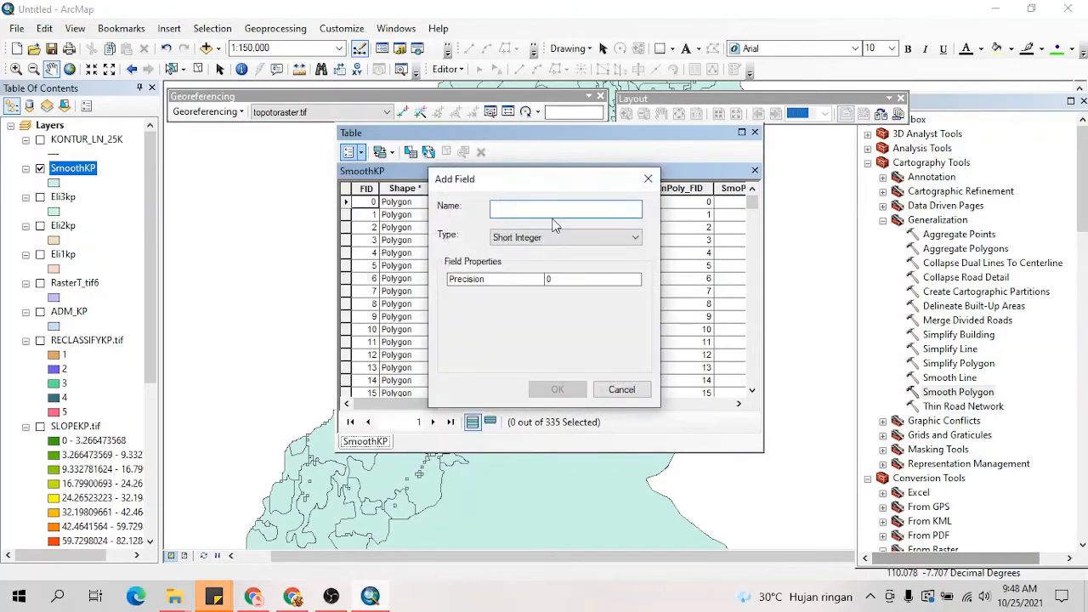
{"action": "type", "text": "Ket"}
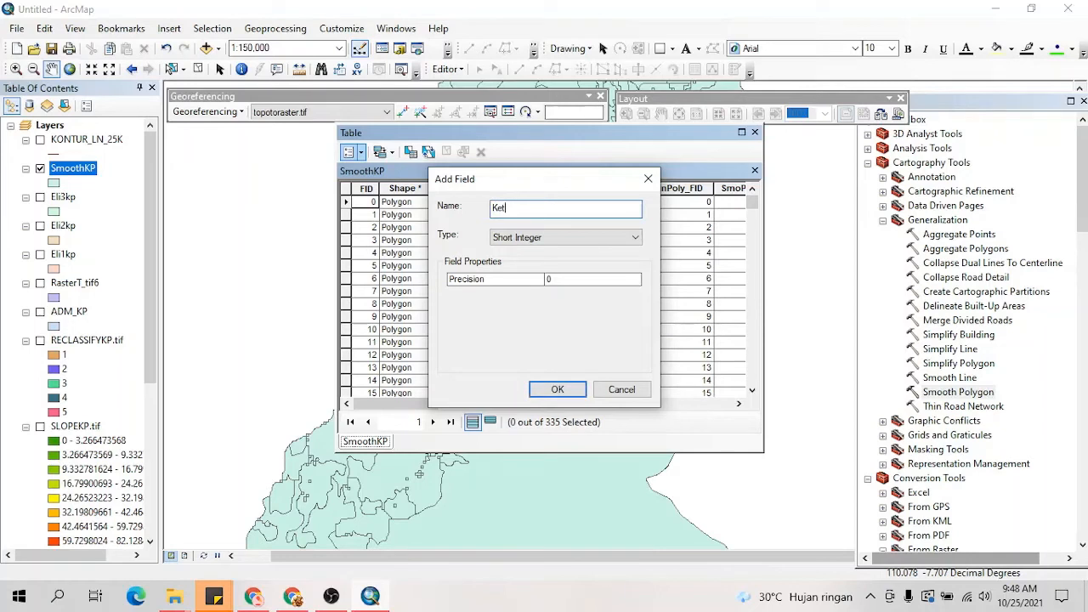
{"action": "left_click", "coordinate": [602, 236]}
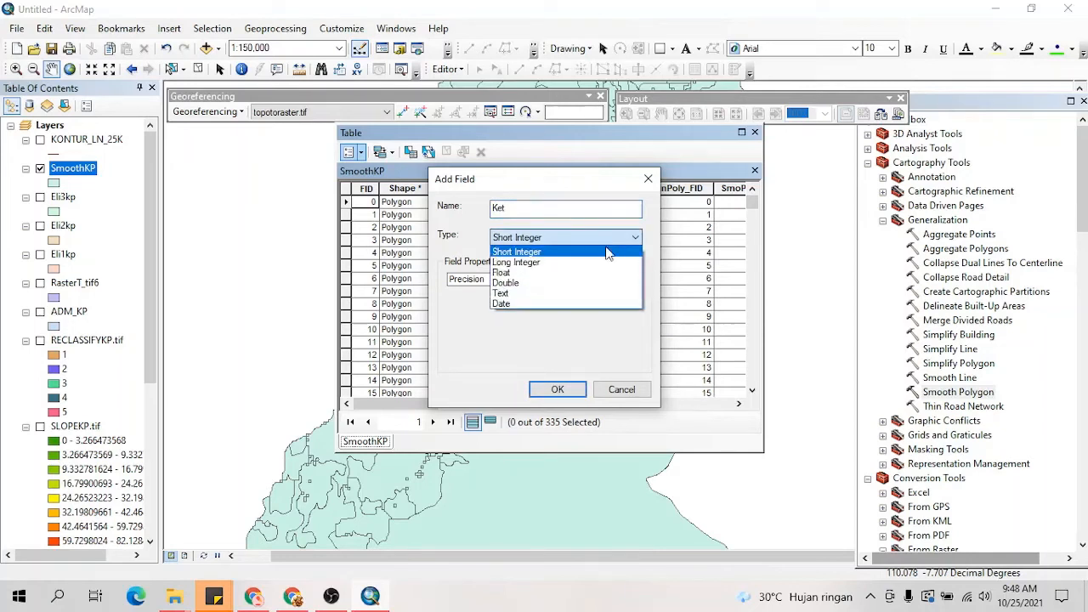
{"action": "left_click", "coordinate": [581, 297]}
{"action": "left_click", "coordinate": [558, 390]}
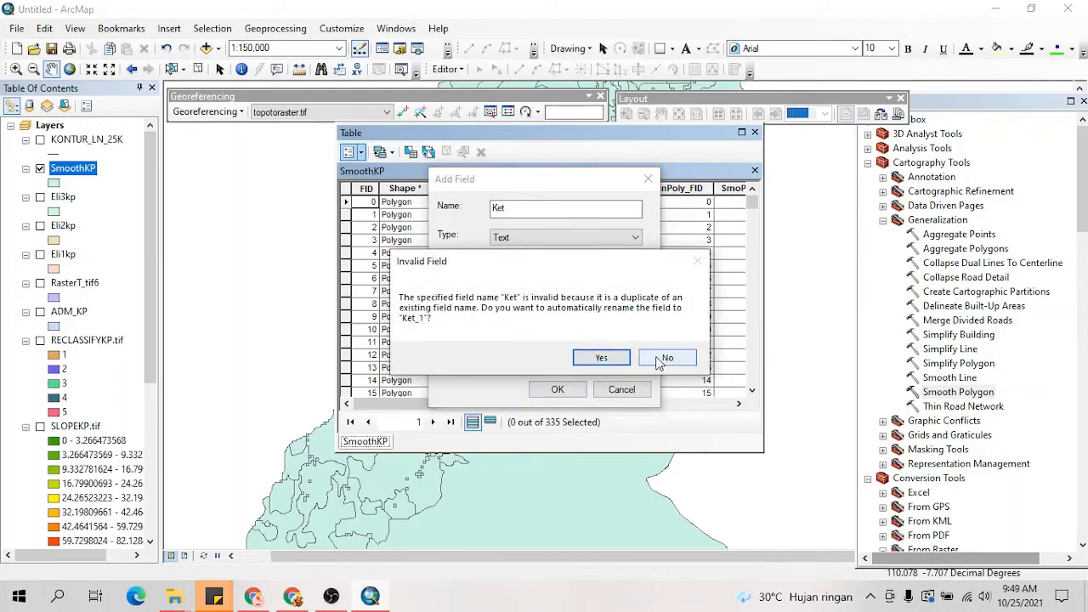
{"action": "left_click", "coordinate": [616, 358]}
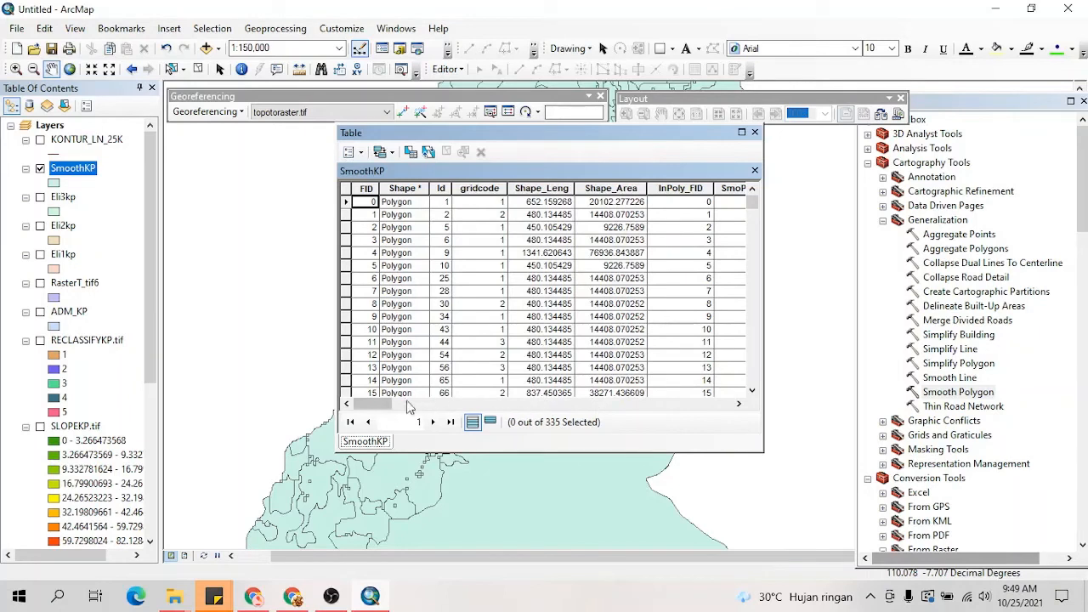
Step: Delete the duplicate Ket_1 field from the SmoothKP table
{"action": "left_click_drag", "start_coordinate": [378, 404], "coordinate": [716, 413]}
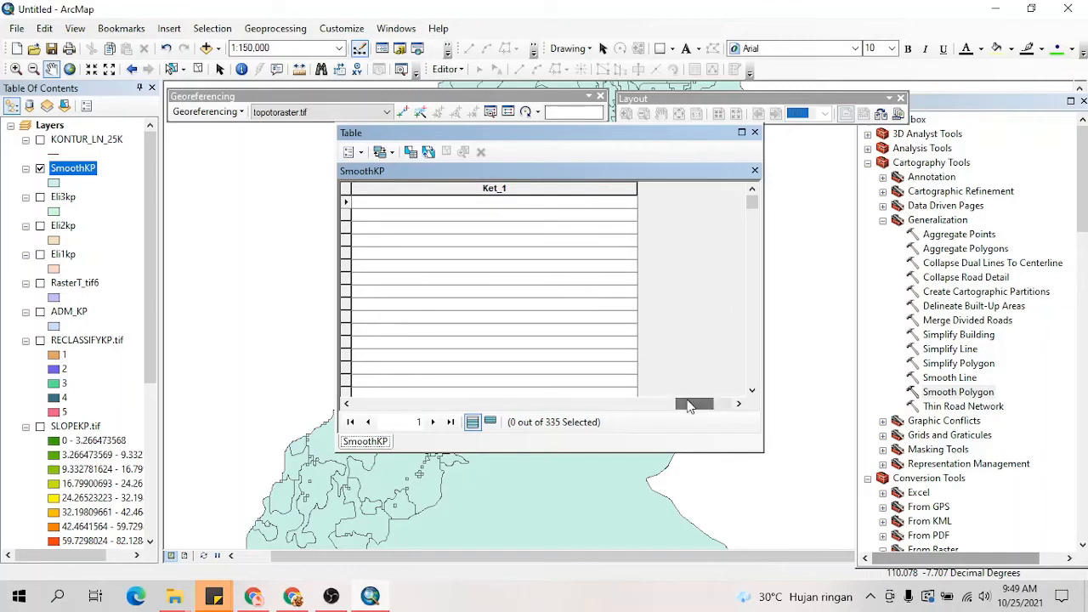
{"action": "left_click", "coordinate": [535, 189]}
{"action": "right_click", "coordinate": [535, 189]}
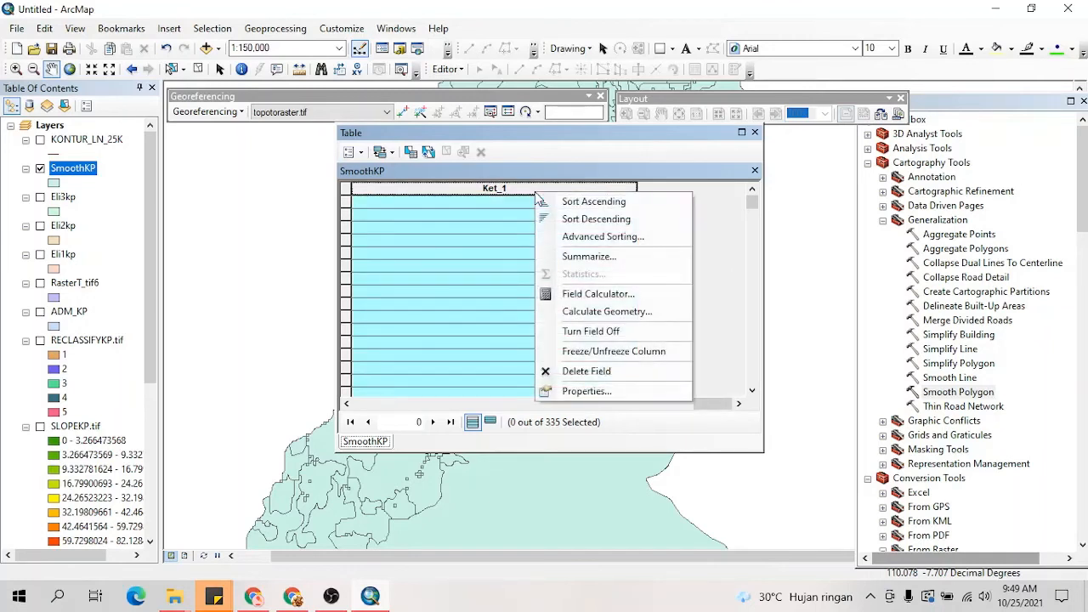
{"action": "left_click", "coordinate": [591, 371]}
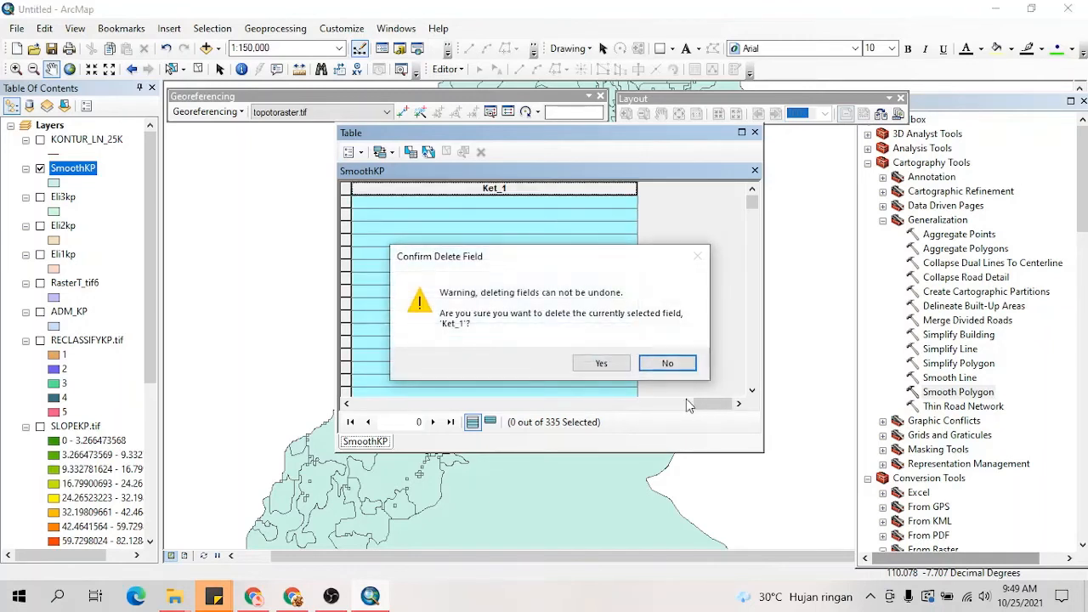
{"action": "left_click", "coordinate": [601, 364]}
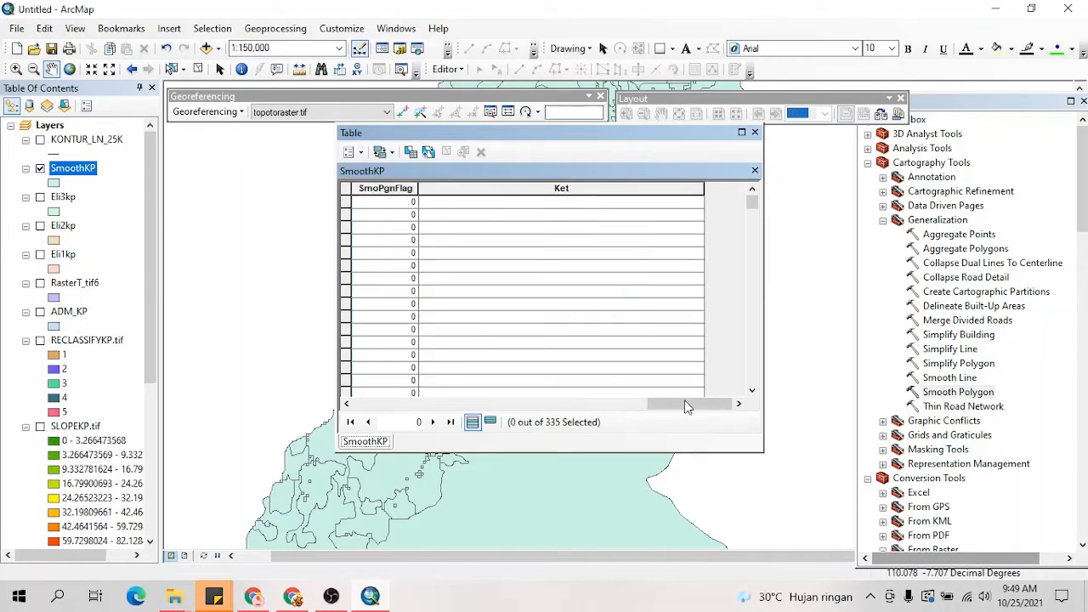
Step: Select the SmoothKP records whose gridcode equals 1 with a Select By Attributes query
{"action": "left_click_drag", "start_coordinate": [684, 402], "coordinate": [652, 404]}
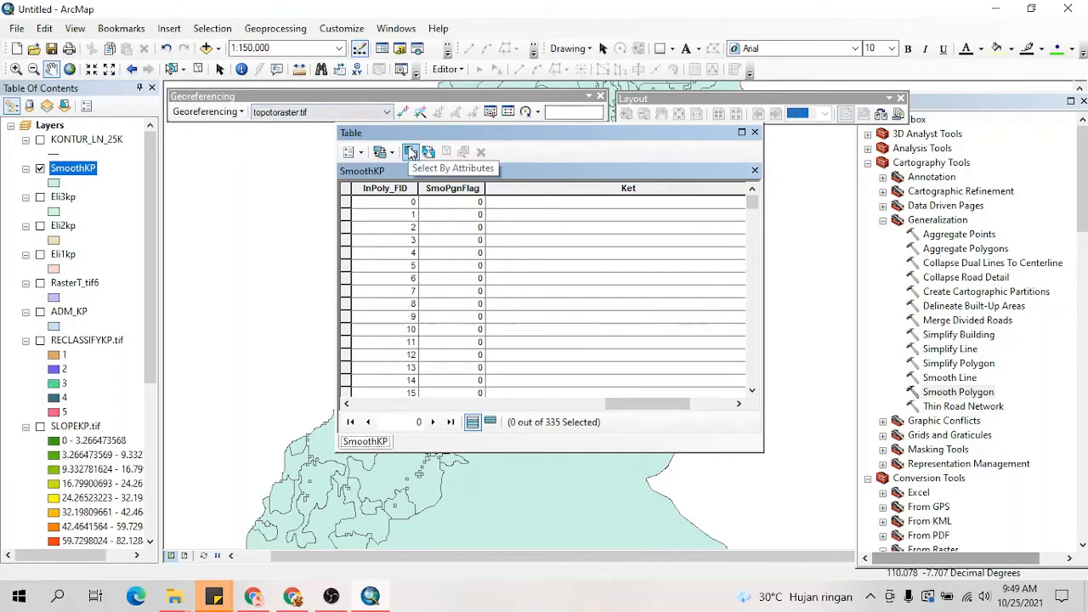
{"action": "left_click", "coordinate": [410, 152]}
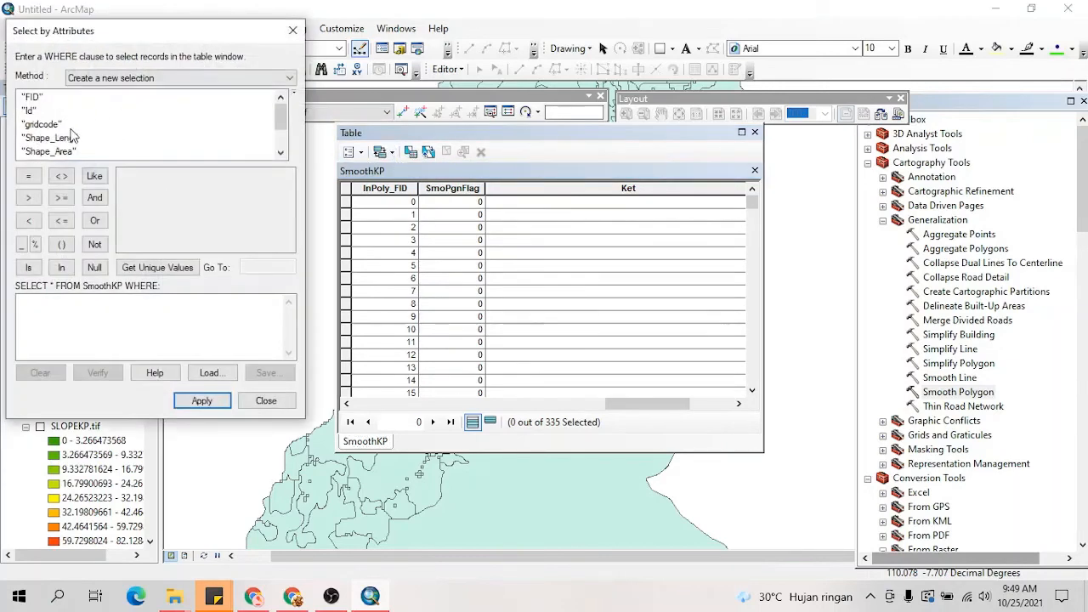
{"action": "double_click", "coordinate": [44, 125]}
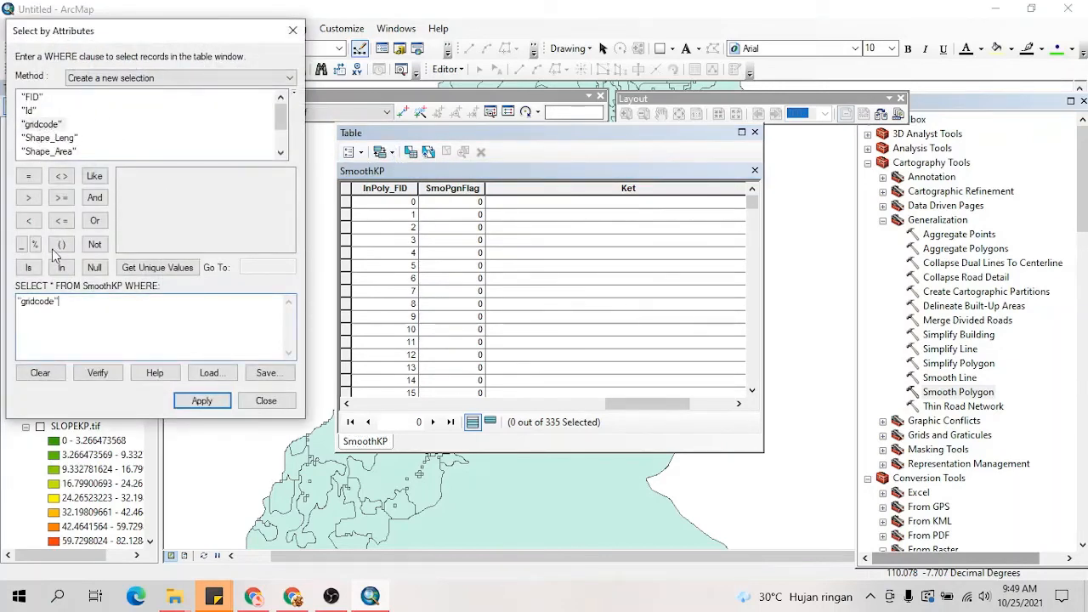
{"action": "left_click", "coordinate": [30, 177]}
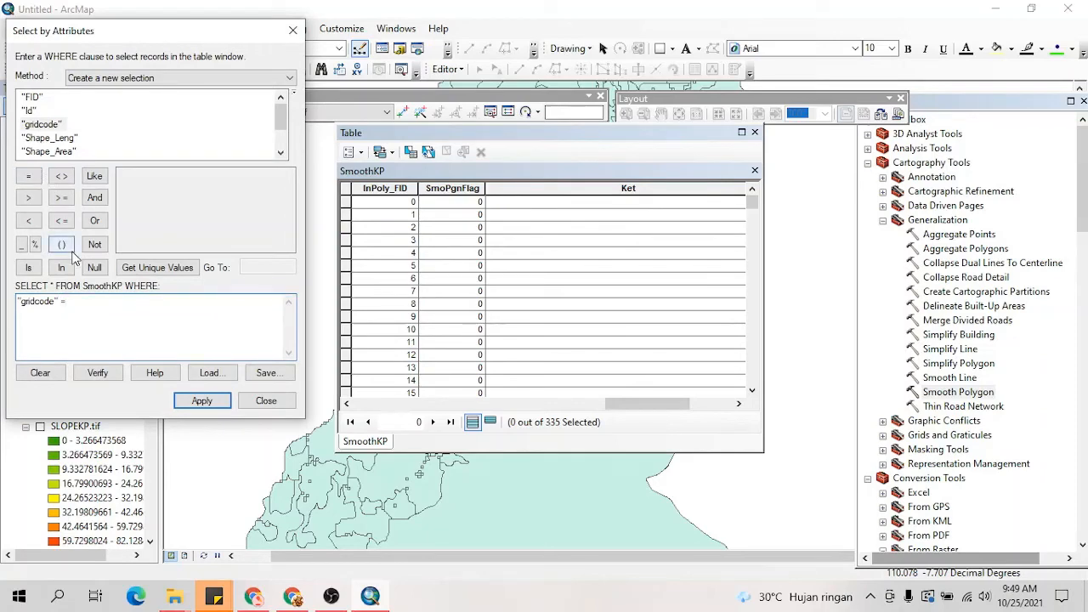
{"action": "type", "text": "1"}
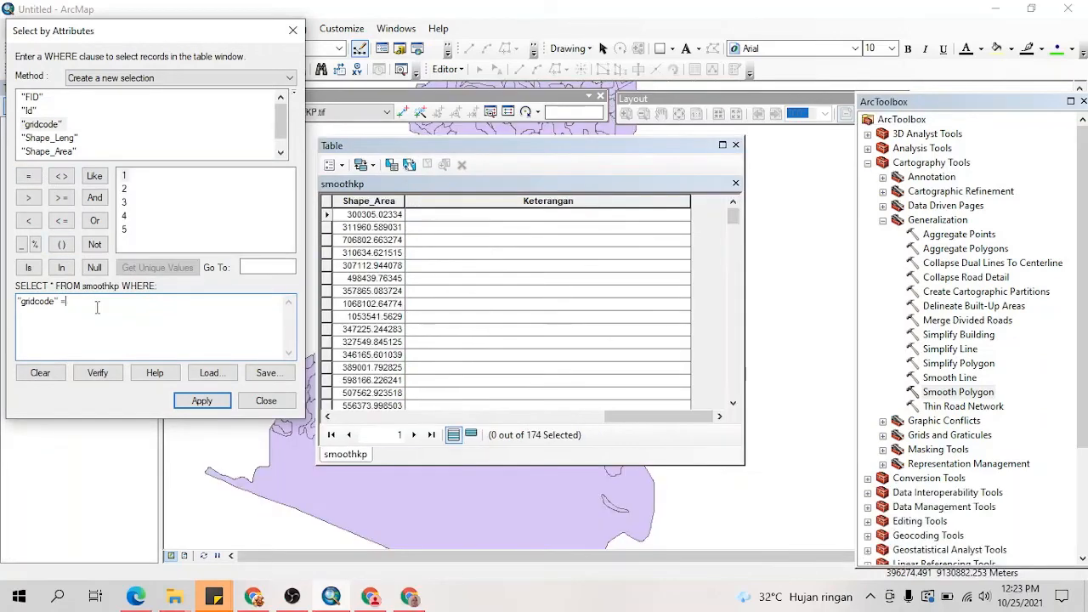
{"action": "key", "text": "BackSpace"}
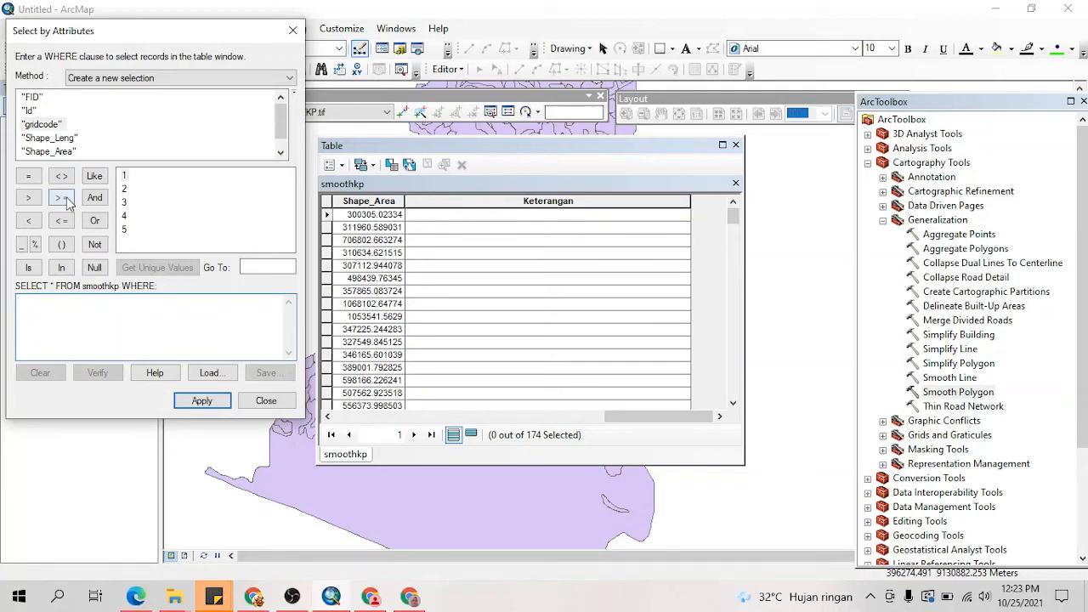
{"action": "double_click", "coordinate": [42, 125]}
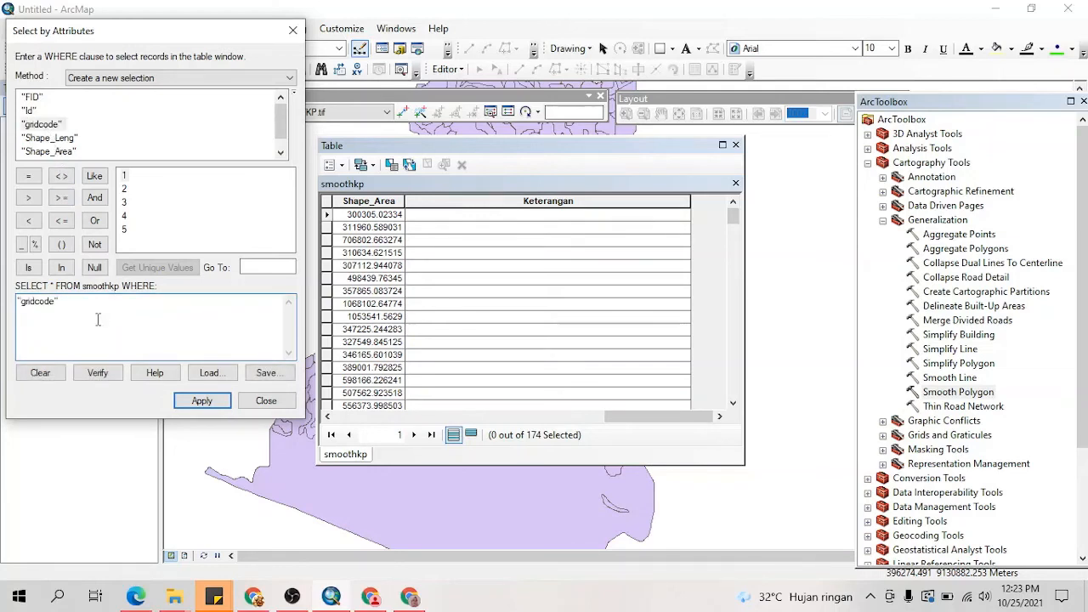
{"action": "left_click", "coordinate": [29, 176]}
{"action": "left_click", "coordinate": [124, 175]}
{"action": "double_click", "coordinate": [124, 176]}
{"action": "left_click", "coordinate": [204, 401]}
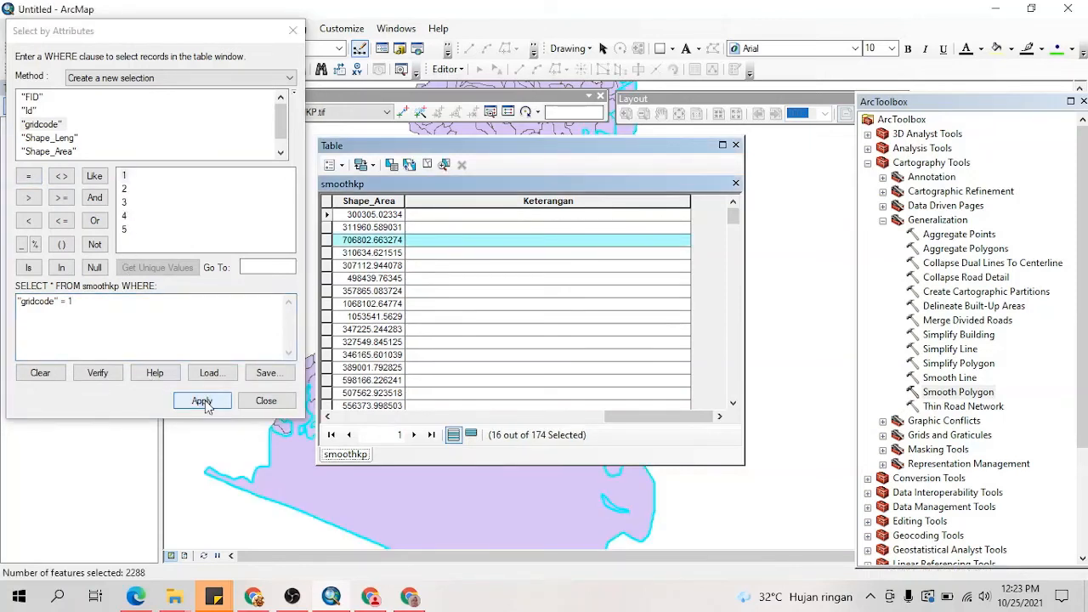
Step: Fill the Keterangan field of the selected gridcode 1 records with "0-8%" using the Field Calculator
{"action": "left_click", "coordinate": [496, 186]}
{"action": "right_click", "coordinate": [505, 199]}
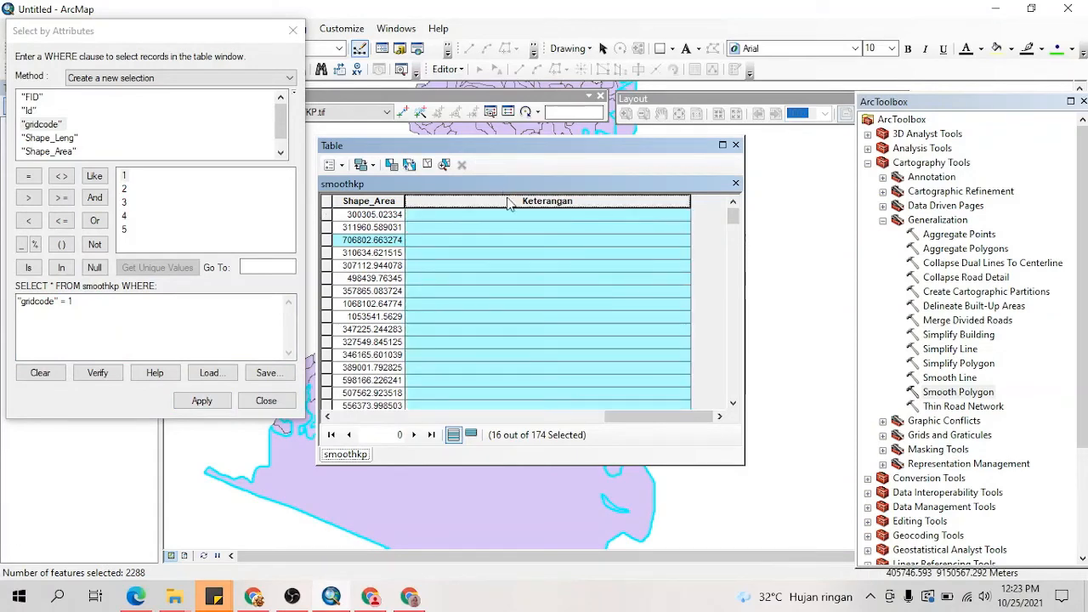
{"action": "left_click", "coordinate": [568, 301]}
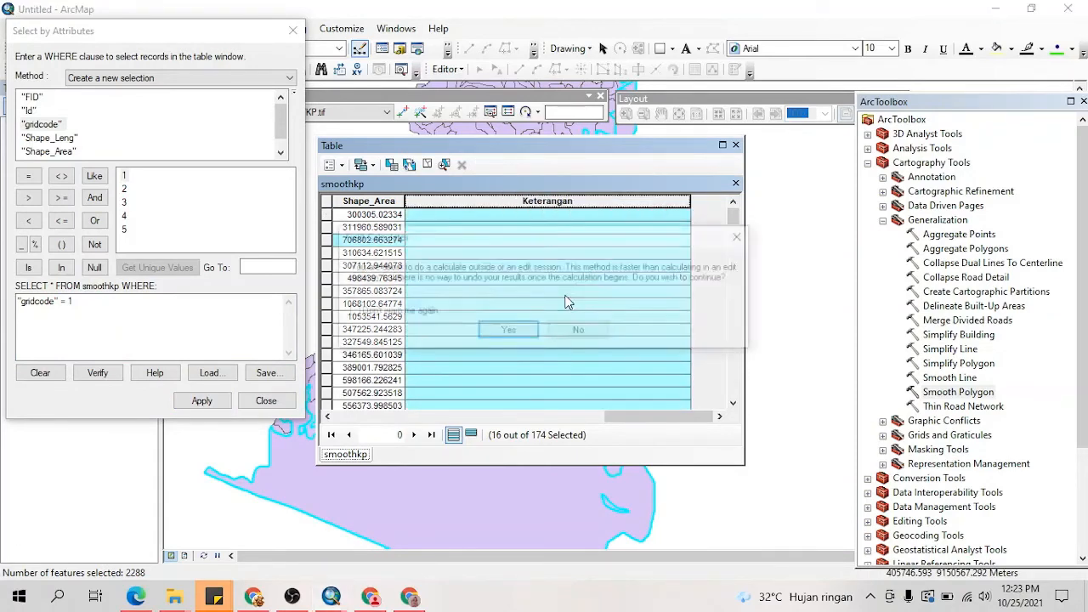
{"action": "left_click", "coordinate": [508, 331]}
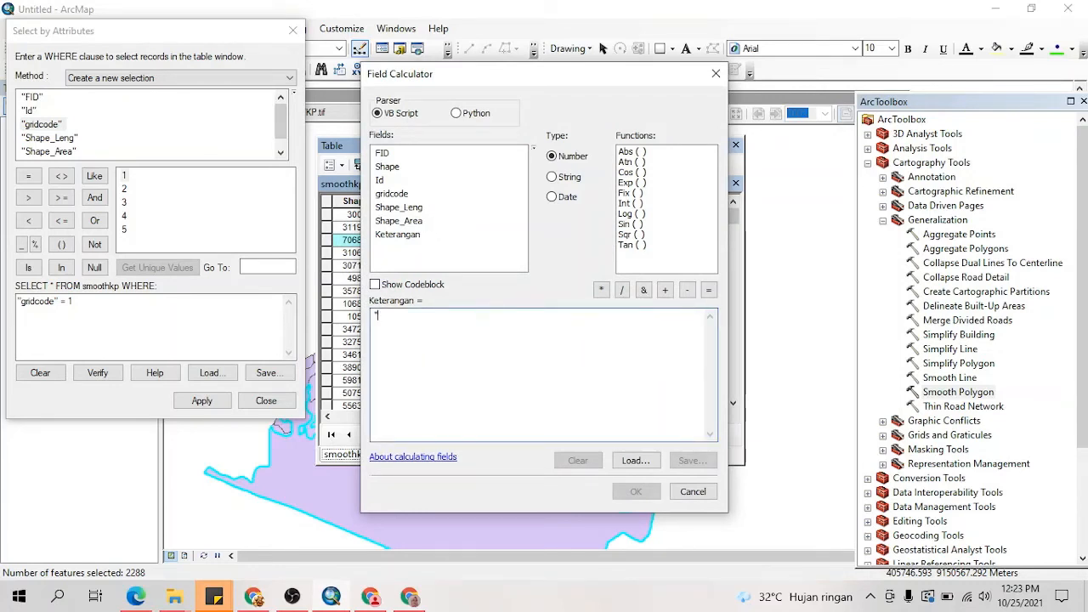
{"action": "type", "text": "\"0-8%"}
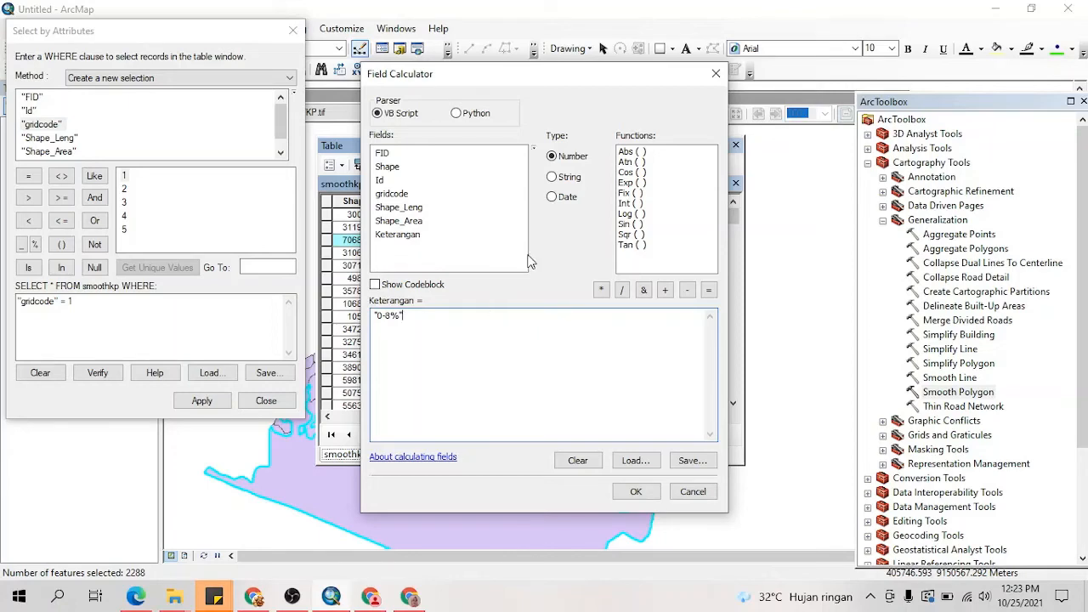
{"action": "left_click", "coordinate": [634, 490]}
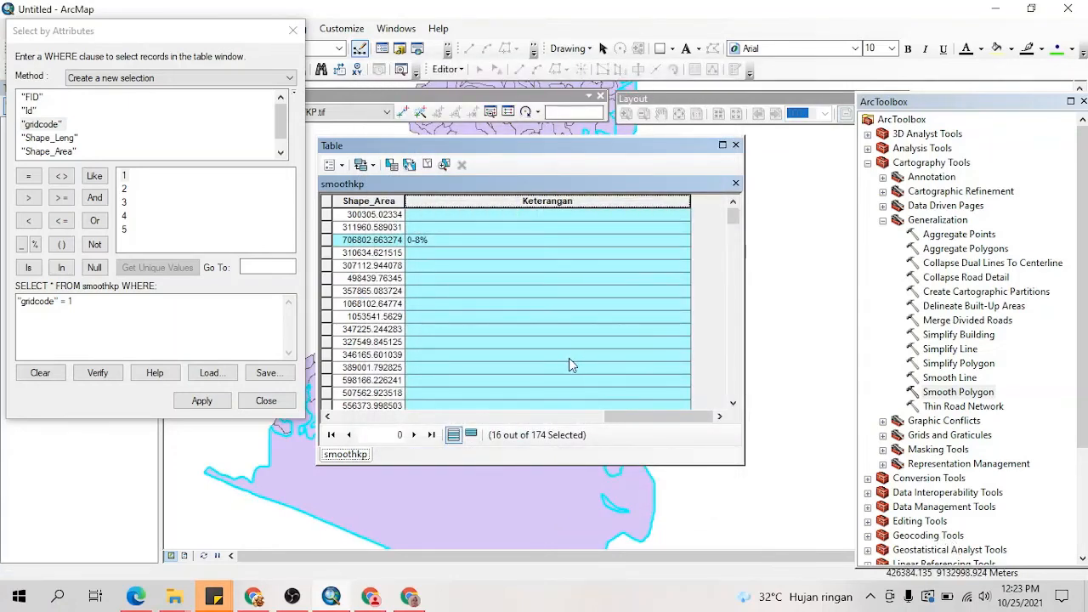
{"action": "scroll", "coordinate": [503, 325], "scroll_direction": "down", "scroll_amount": 3}
{"action": "scroll", "coordinate": [508, 328], "scroll_direction": "up", "scroll_amount": 3}
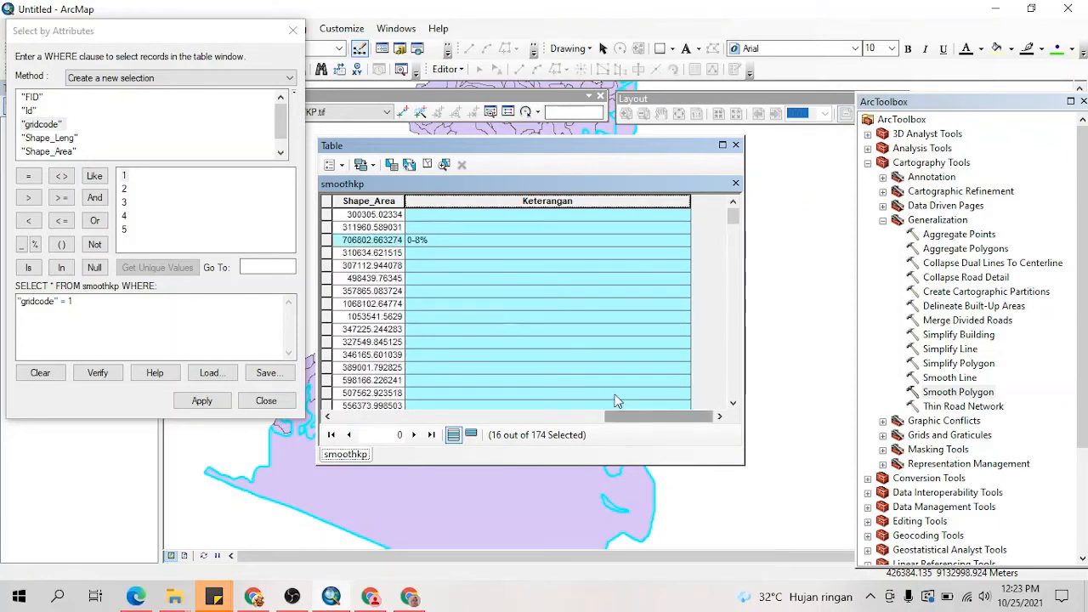
Step: Select the SmoothKP records whose gridcode equals 2 and fill their Keterangan field with "8-15%" using the Field Calculator
{"action": "left_click", "coordinate": [91, 301]}
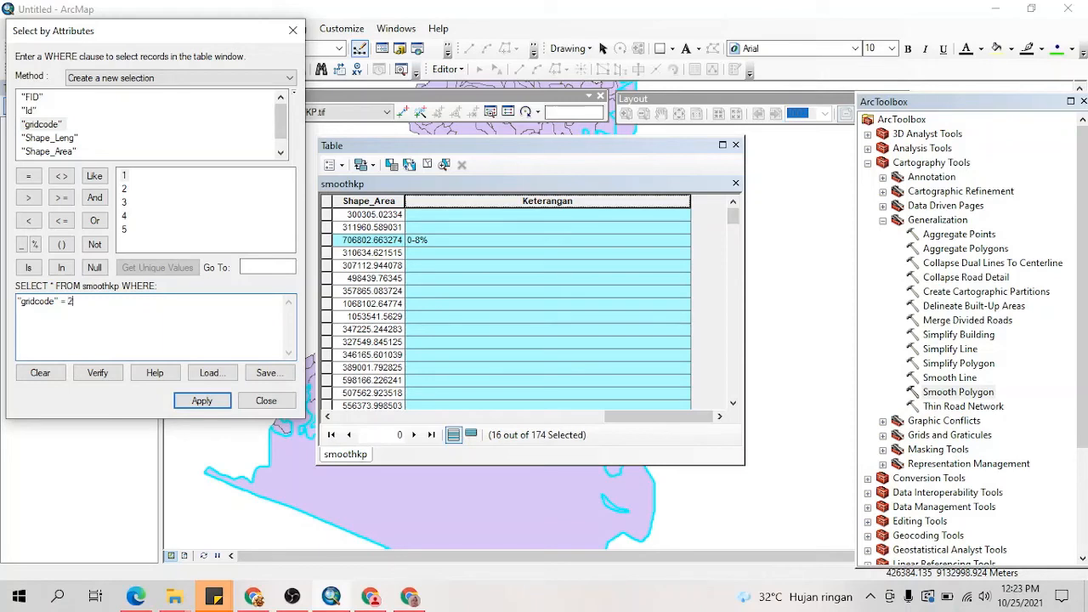
{"action": "left_click", "coordinate": [193, 399]}
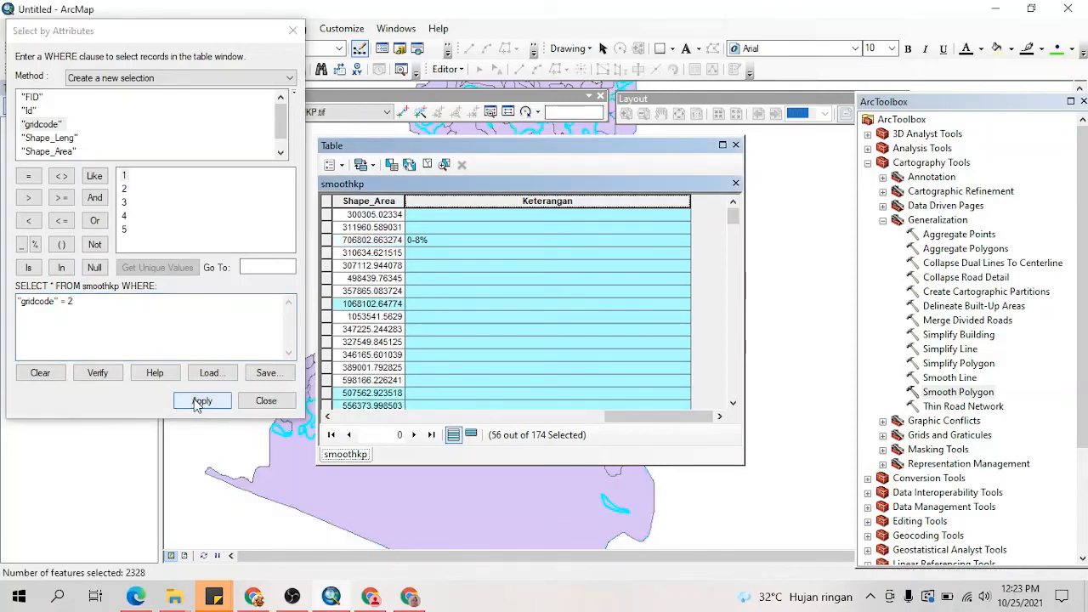
{"action": "right_click", "coordinate": [510, 208]}
{"action": "left_click", "coordinate": [552, 303]}
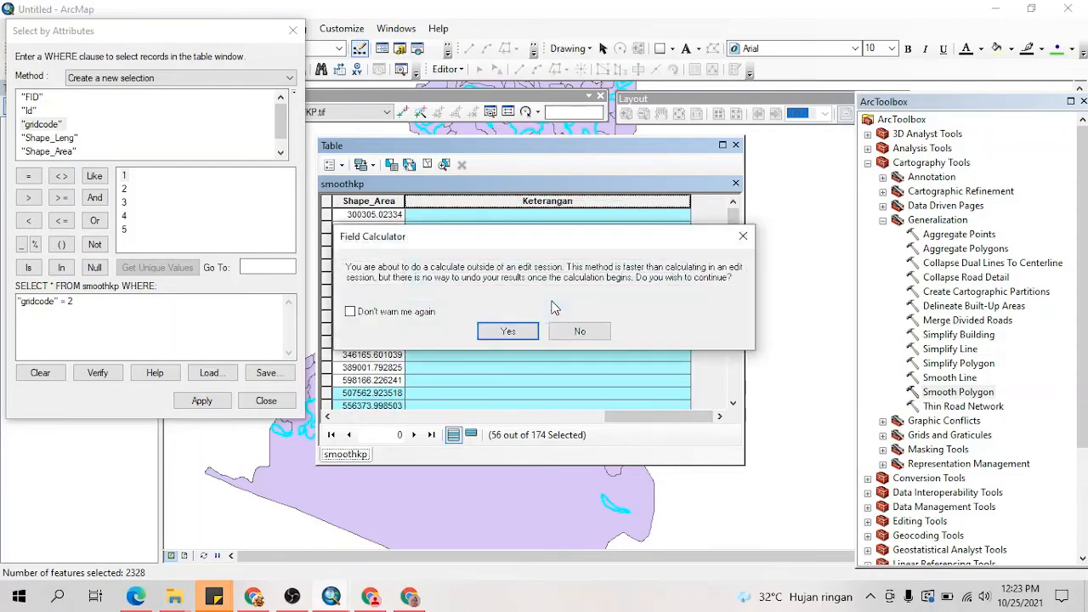
{"action": "left_click", "coordinate": [508, 331]}
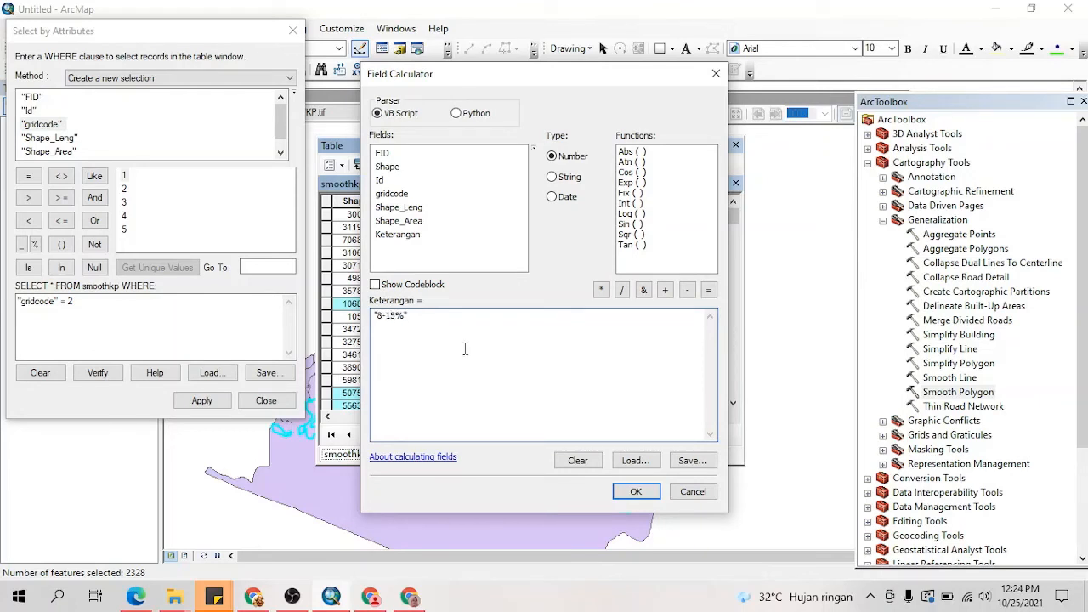
{"action": "left_click", "coordinate": [637, 492]}
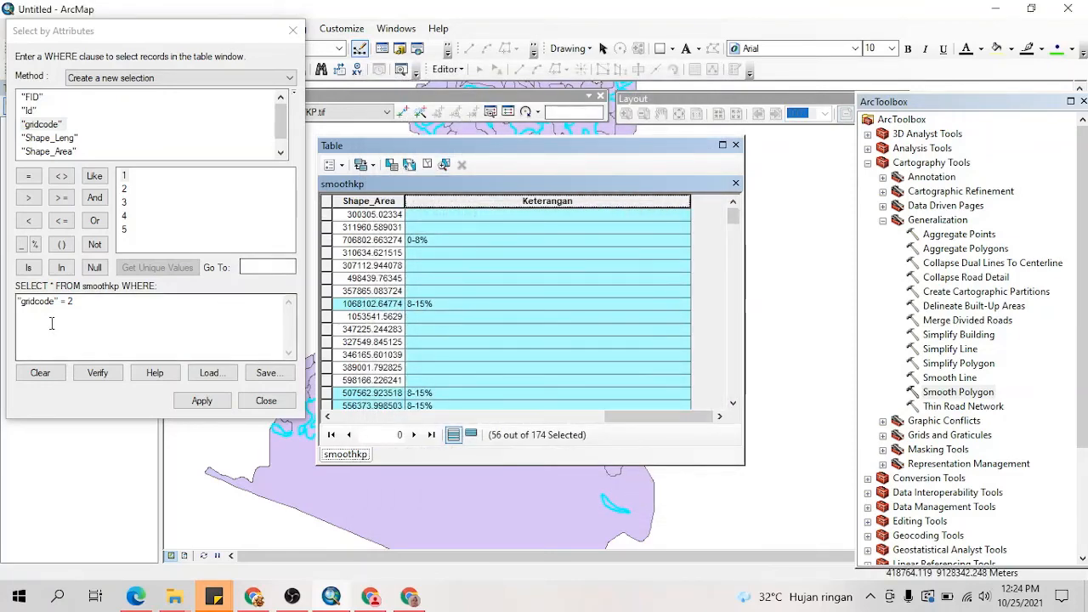
Step: Select the SmoothKP records whose gridcode equals 3 and fill their Keterangan field with "15-25%" using the Field Calculator
{"action": "left_click", "coordinate": [84, 304]}
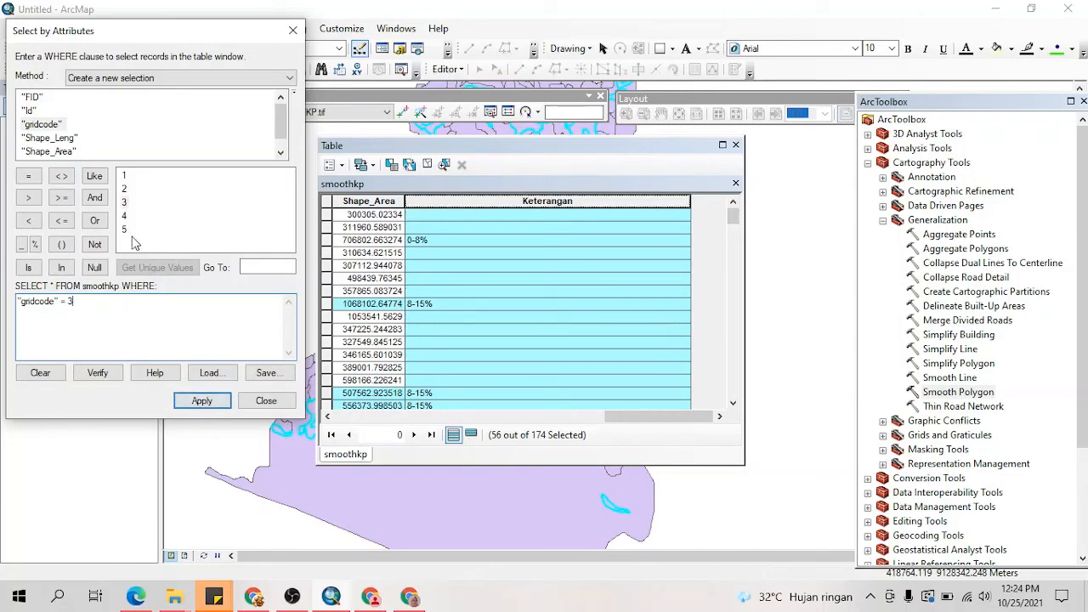
{"action": "left_click", "coordinate": [200, 402]}
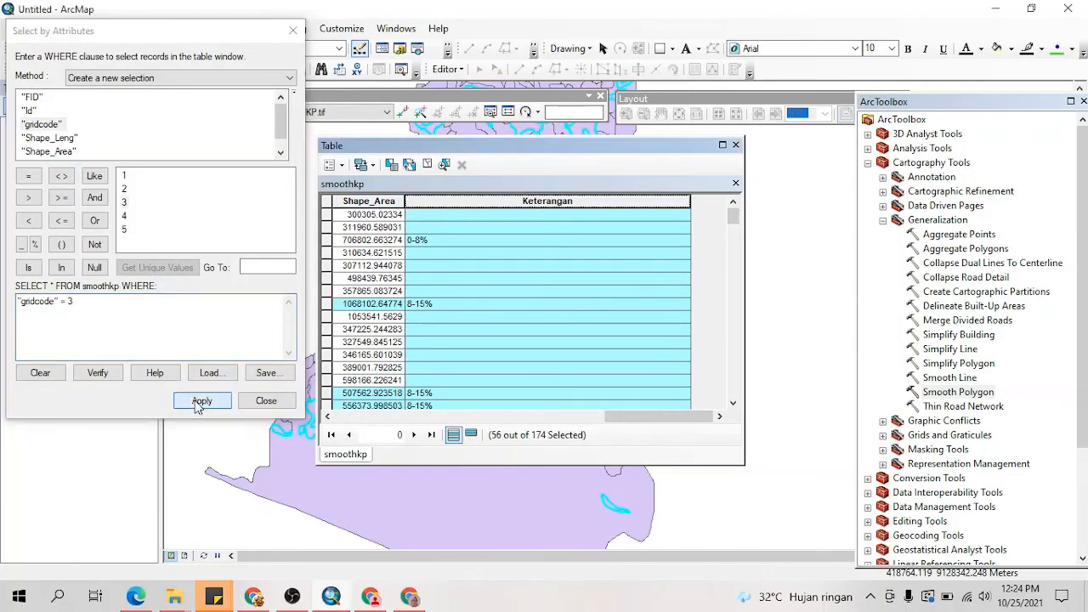
{"action": "right_click", "coordinate": [568, 203]}
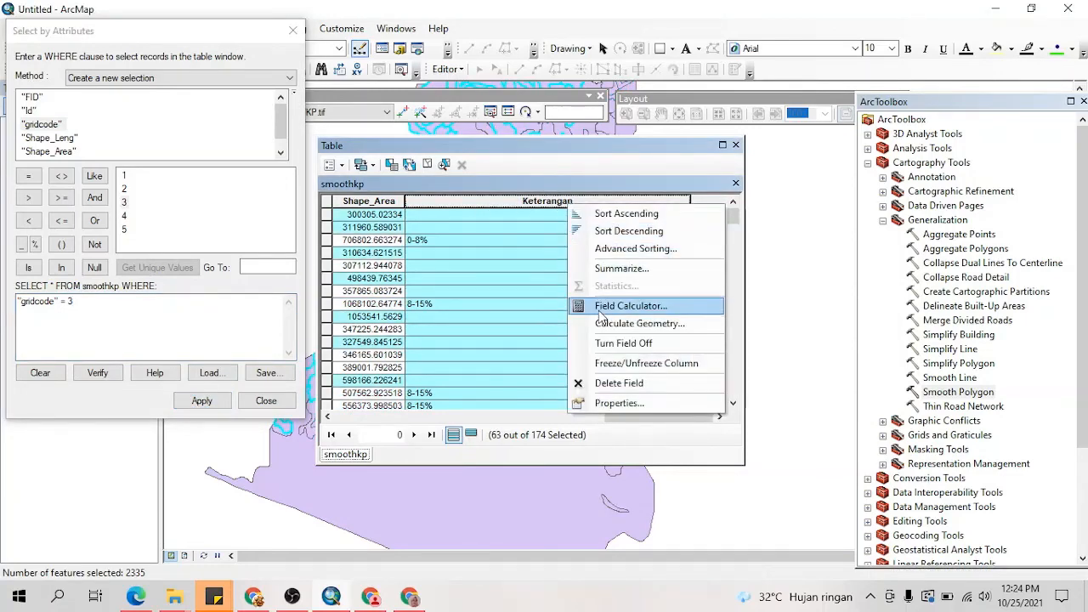
{"action": "left_click", "coordinate": [595, 306]}
{"action": "left_click", "coordinate": [509, 330]}
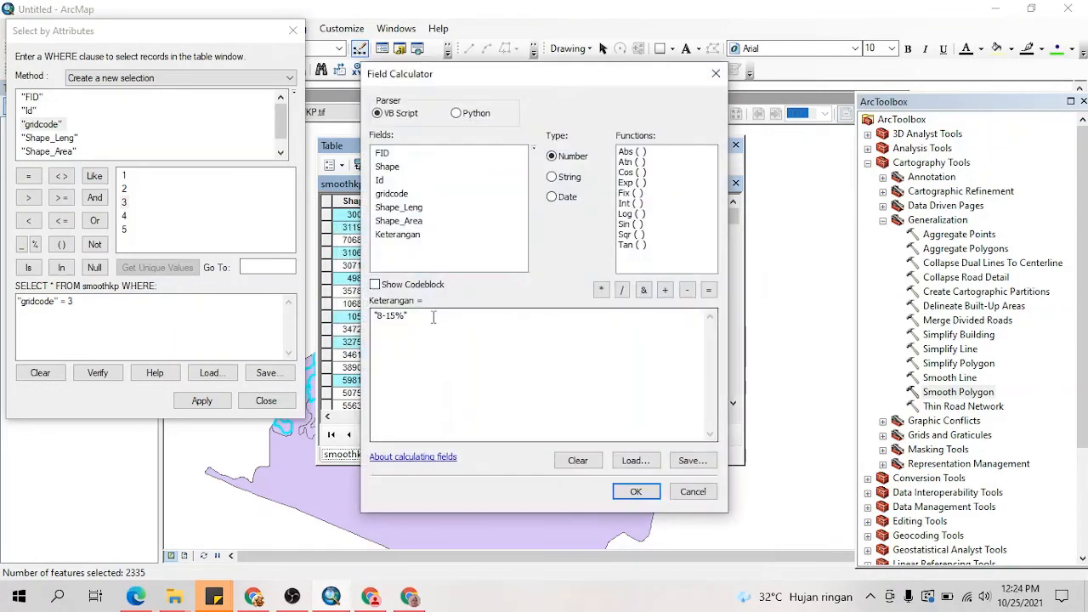
{"action": "left_click_drag", "start_coordinate": [397, 315], "coordinate": [393, 316]}
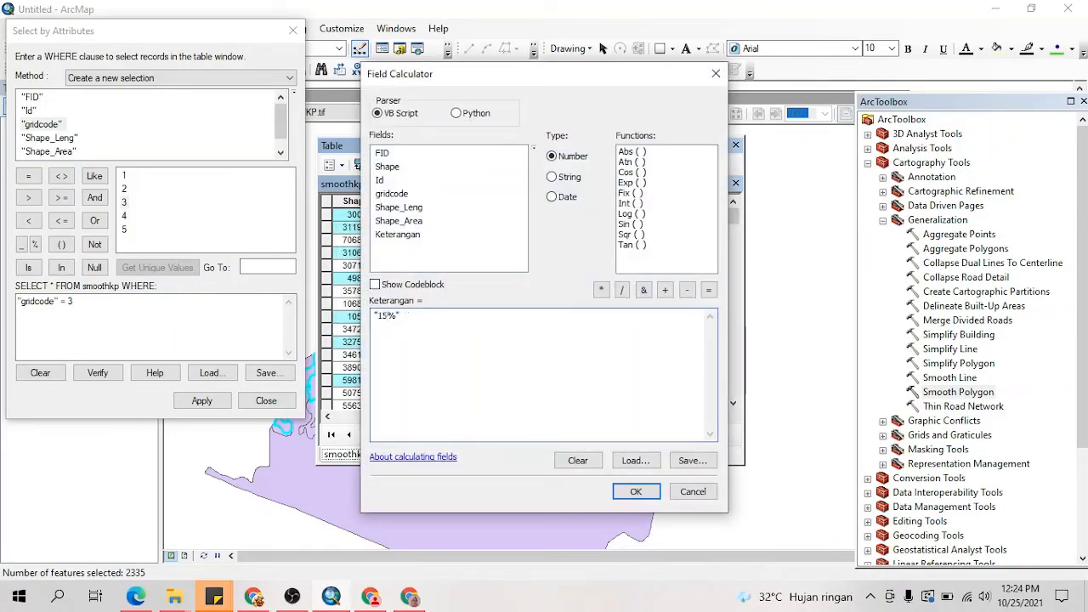
{"action": "left_click", "coordinate": [634, 492]}
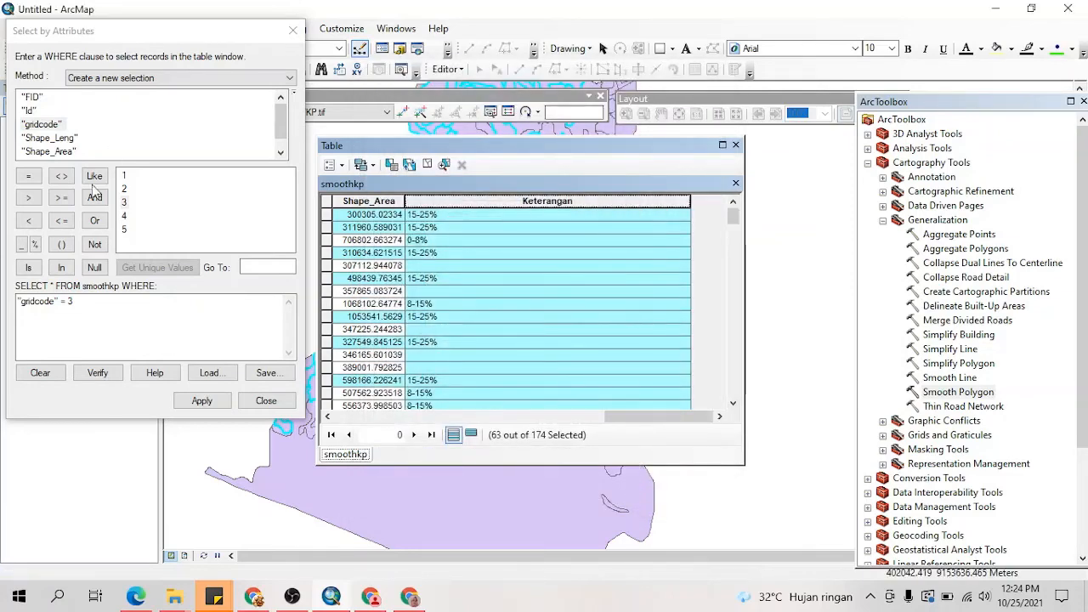
Step: Select the SmoothKP records whose gridcode equals 4 and fill their Keterangan field with "25-45%" using the Field Calculator
{"action": "left_click", "coordinate": [87, 303]}
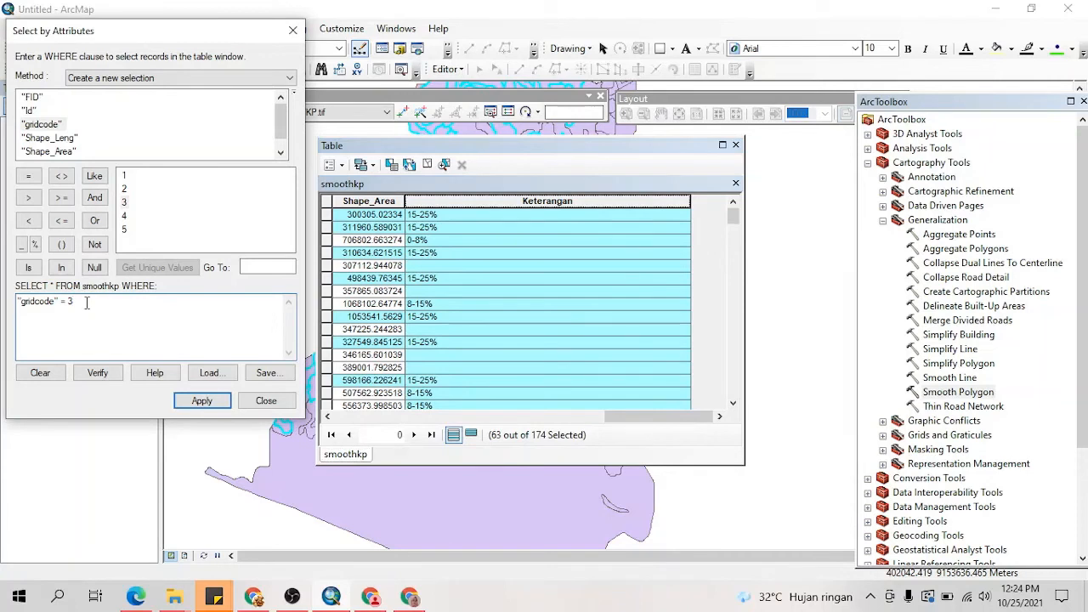
{"action": "left_click", "coordinate": [203, 400]}
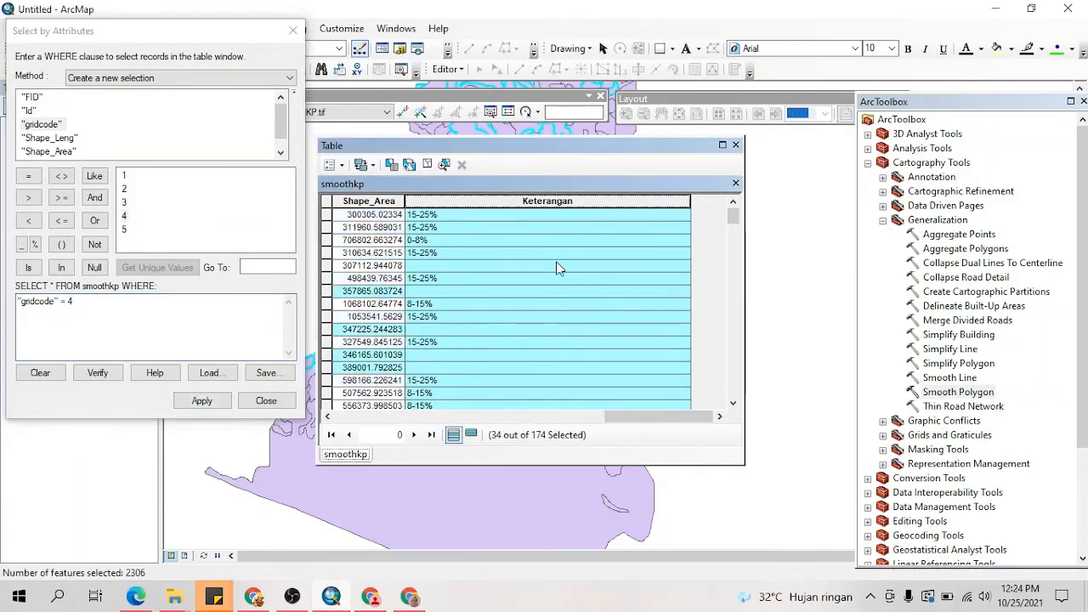
{"action": "right_click", "coordinate": [573, 204]}
{"action": "left_click", "coordinate": [617, 304]}
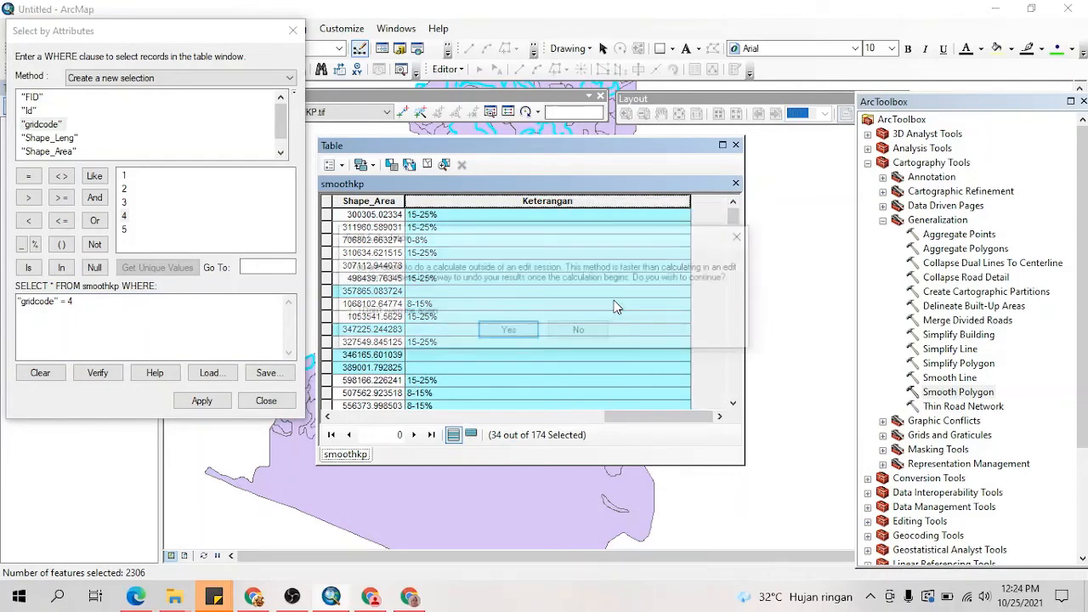
{"action": "left_click", "coordinate": [508, 329]}
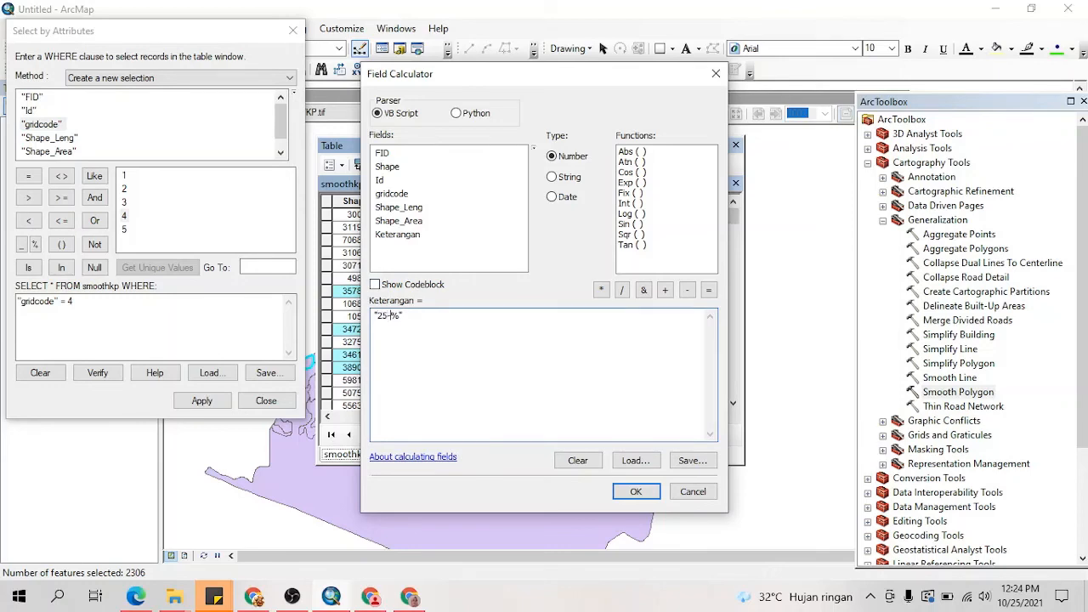
{"action": "left_click", "coordinate": [644, 491]}
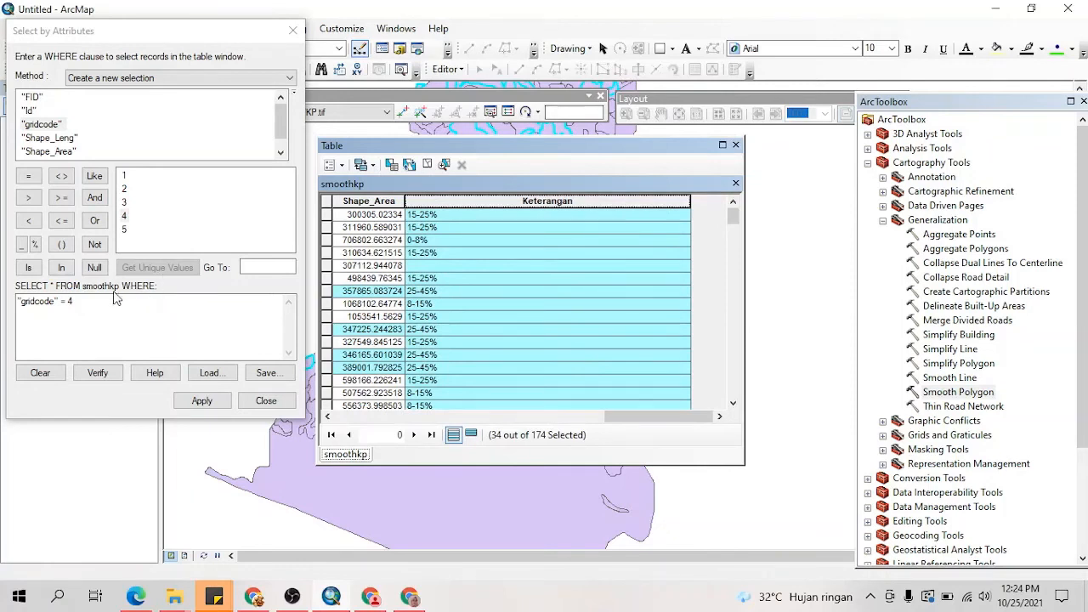
Step: Select the gridcode 5 records and calculate their Keterangan field as ">45%", copying the ">" symbol from the ngedukasi.com article in Chrome
{"action": "left_click", "coordinate": [84, 300]}
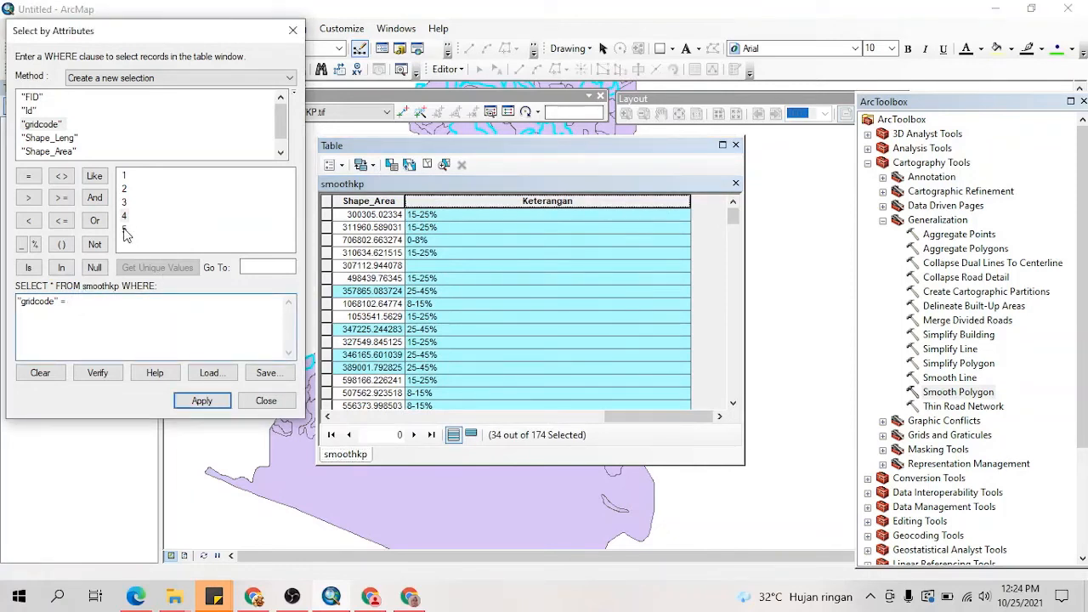
{"action": "left_click", "coordinate": [202, 405]}
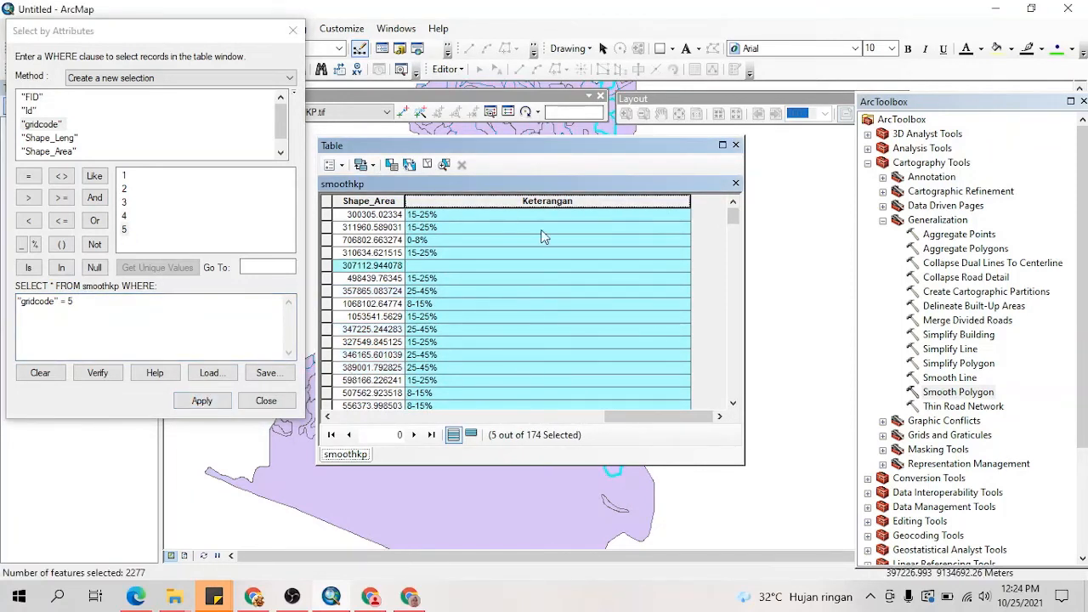
{"action": "right_click", "coordinate": [534, 204]}
{"action": "left_click", "coordinate": [574, 300]}
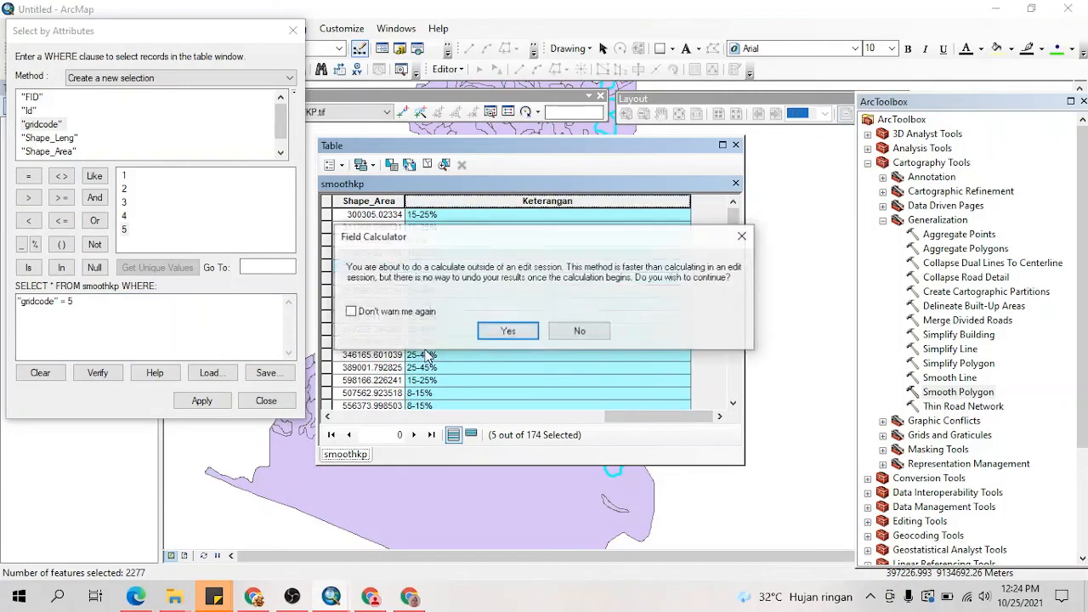
{"action": "left_click", "coordinate": [506, 332]}
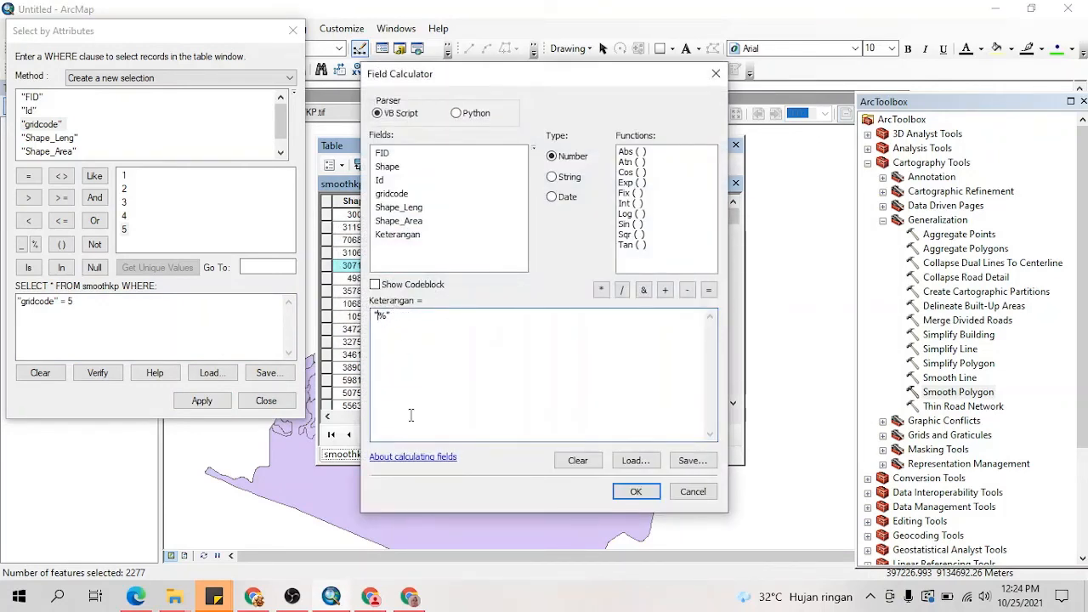
{"action": "left_click", "coordinate": [254, 597]}
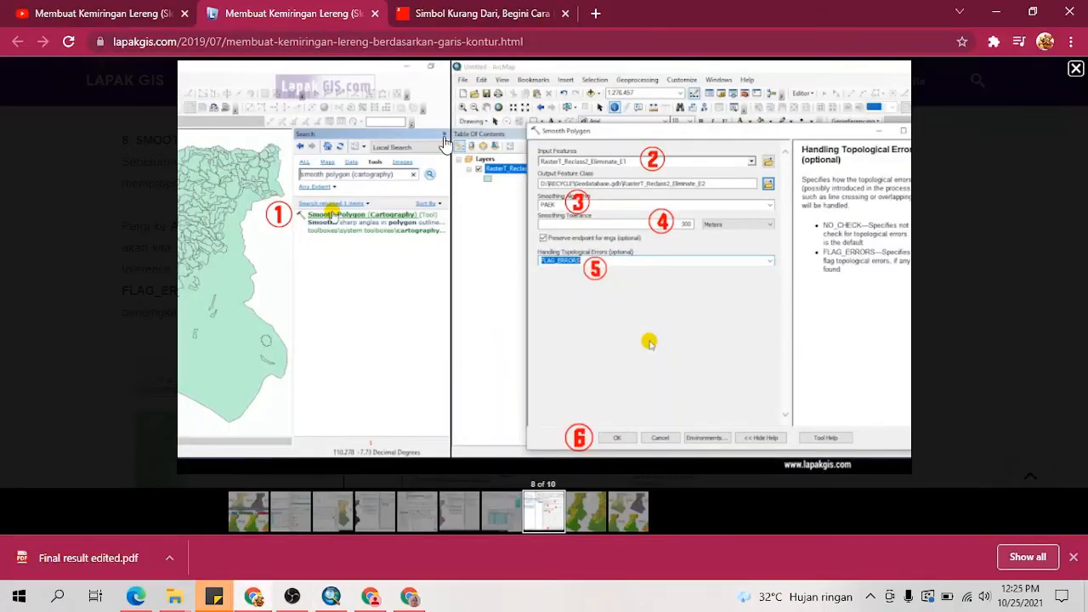
{"action": "key", "text": "ctrl+Tab"}
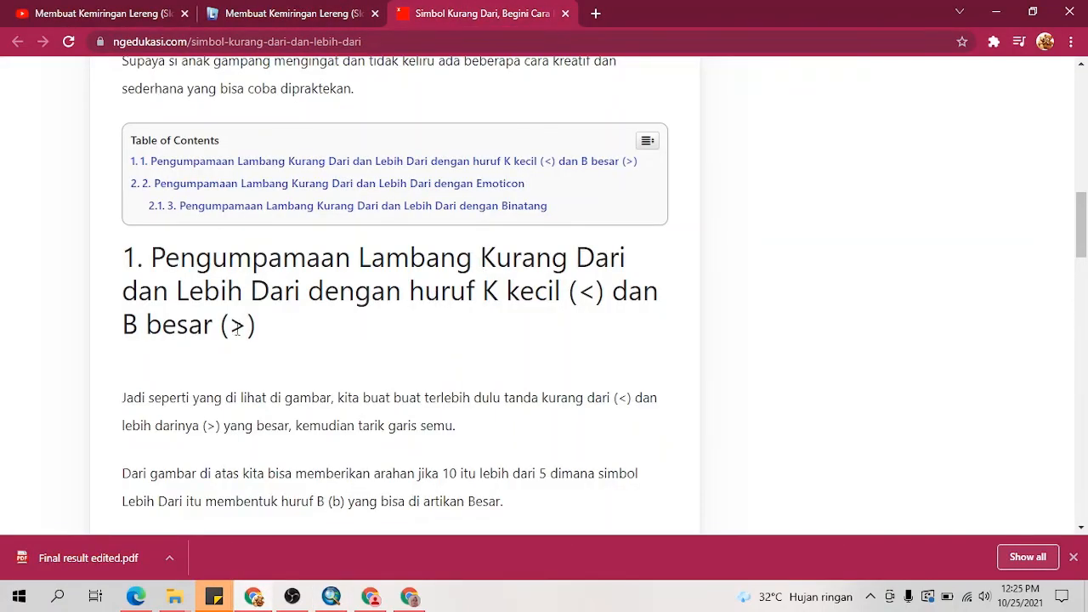
{"action": "left_click_drag", "start_coordinate": [237, 330], "coordinate": [249, 331]}
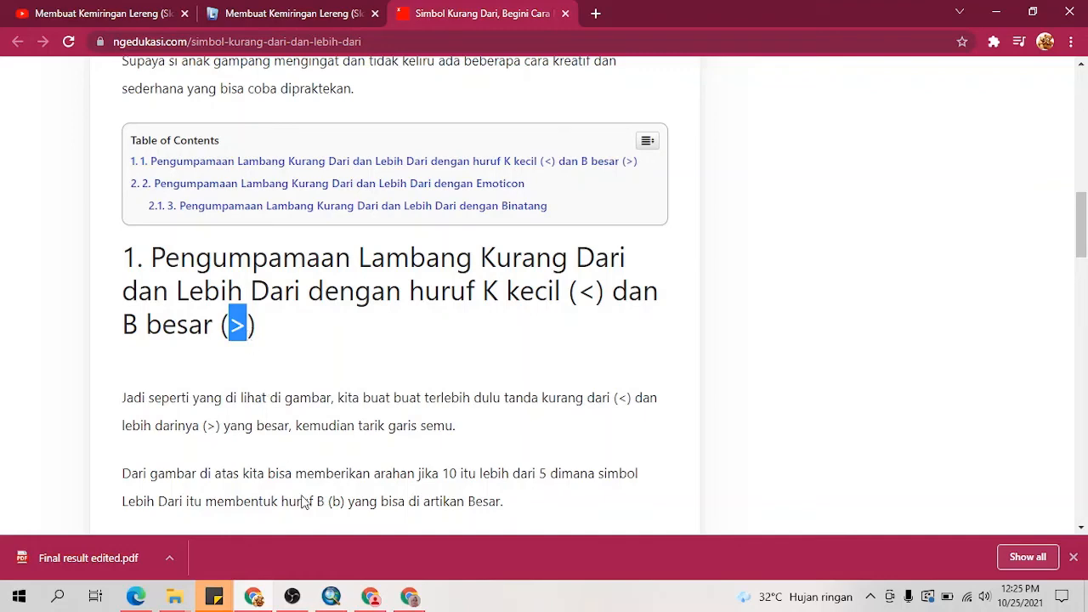
{"action": "left_click", "coordinate": [347, 598]}
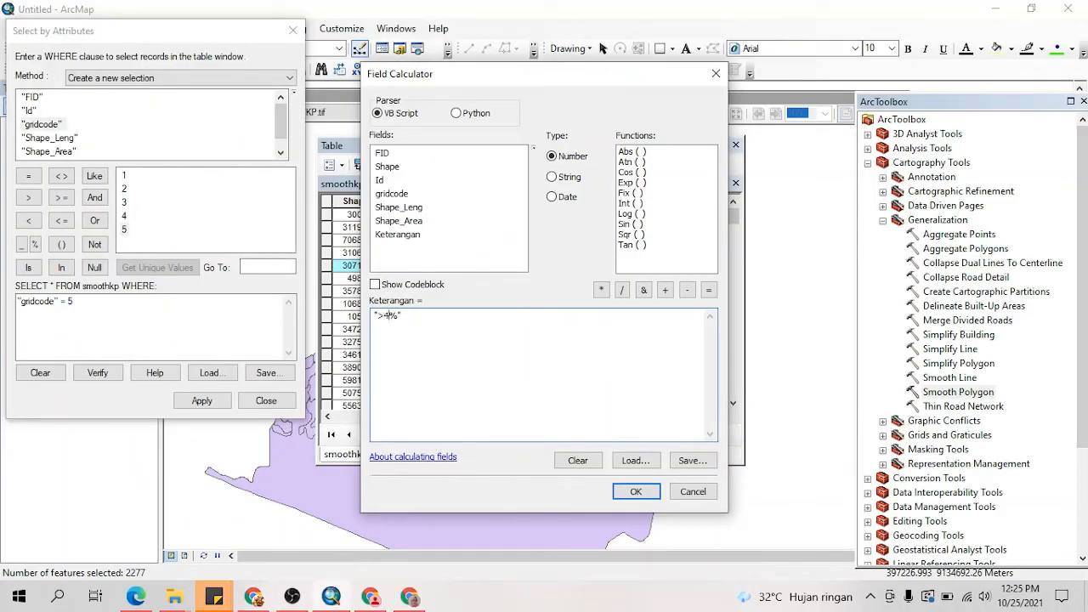
{"action": "left_click", "coordinate": [636, 491]}
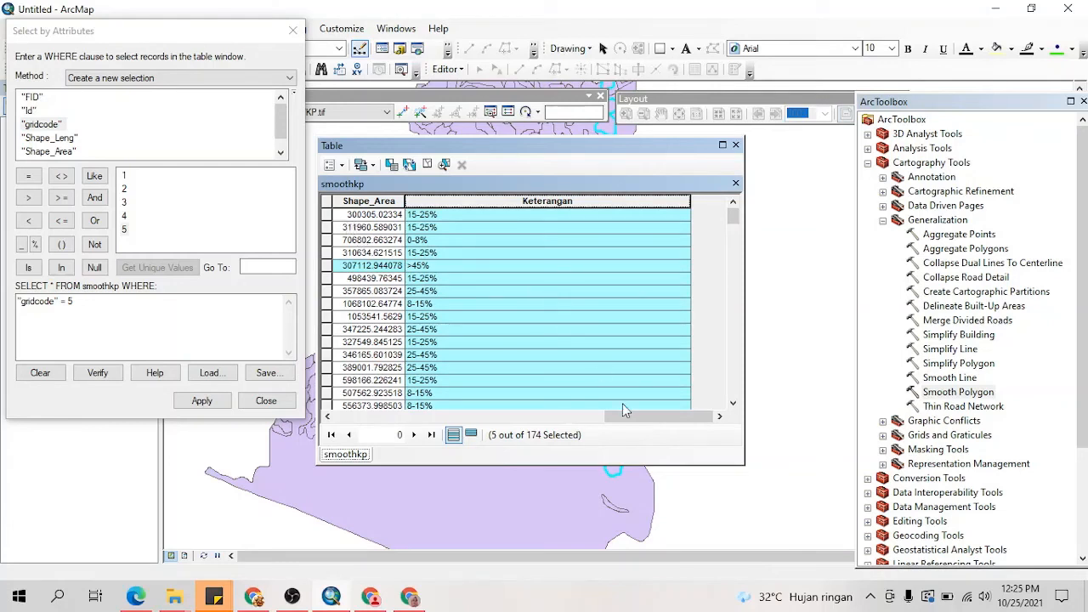
Step: Compare the Keterangan labels with the gridcode values in the SmoothKP table and close the table
{"action": "left_click_drag", "start_coordinate": [623, 412], "coordinate": [463, 414]}
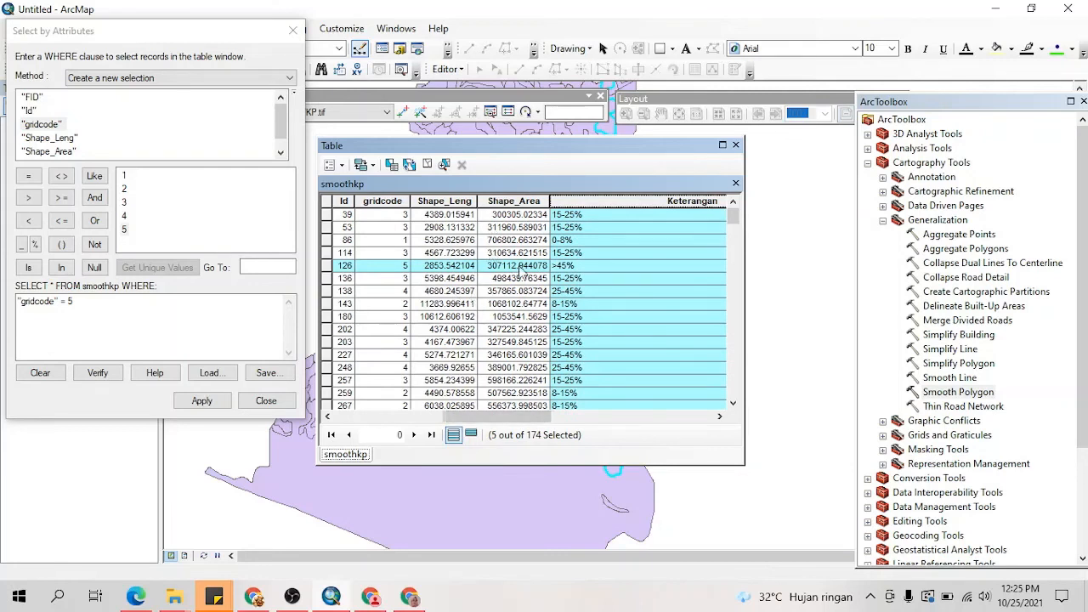
{"action": "left_click_drag", "start_coordinate": [487, 417], "coordinate": [540, 416]}
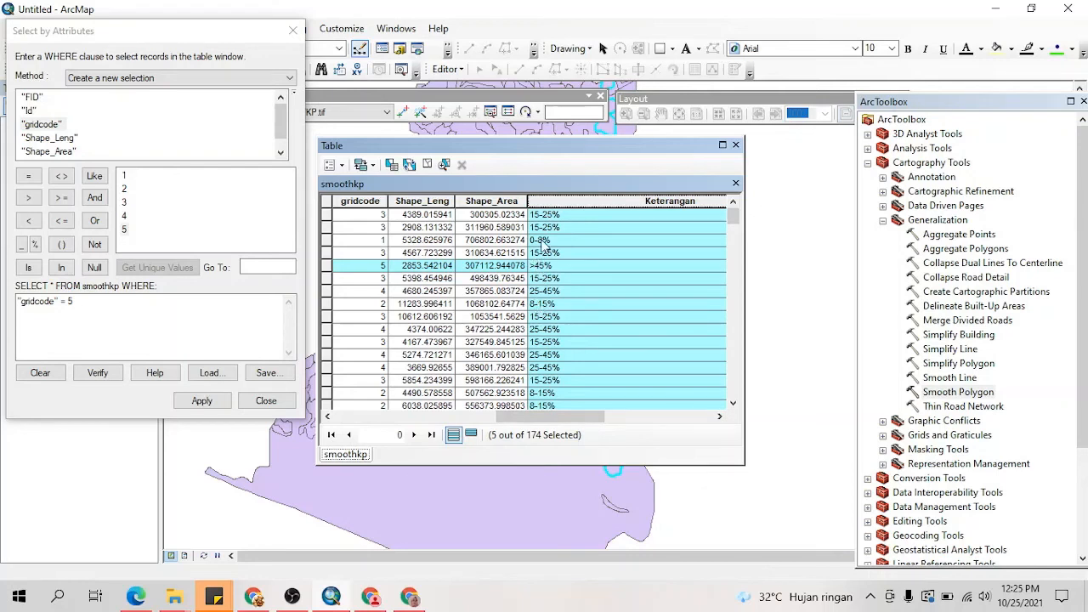
{"action": "left_click_drag", "start_coordinate": [530, 416], "coordinate": [586, 416]}
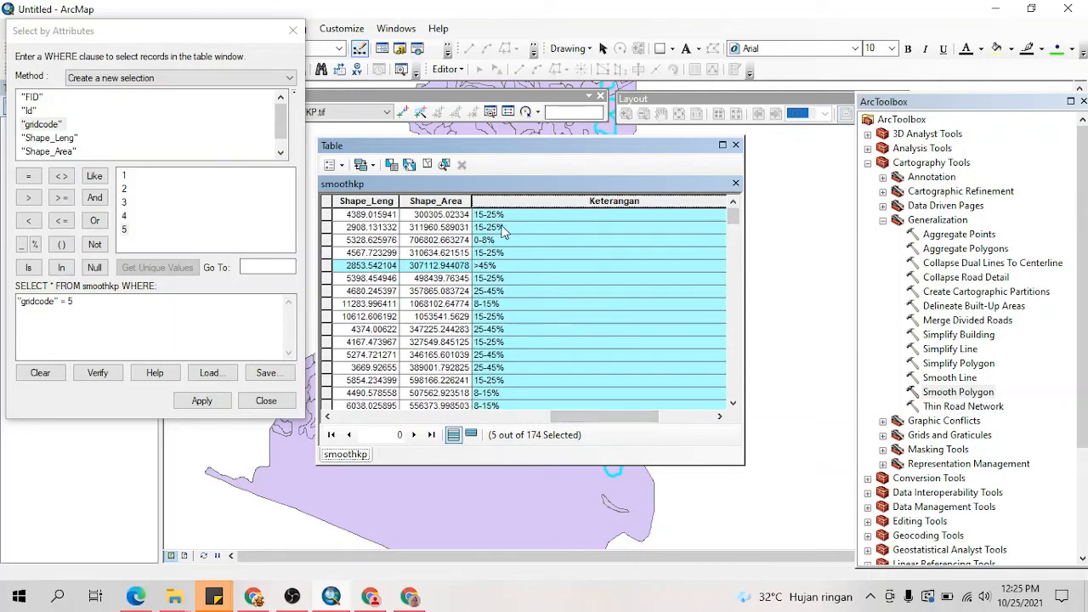
{"action": "left_click_drag", "start_coordinate": [584, 417], "coordinate": [530, 416]}
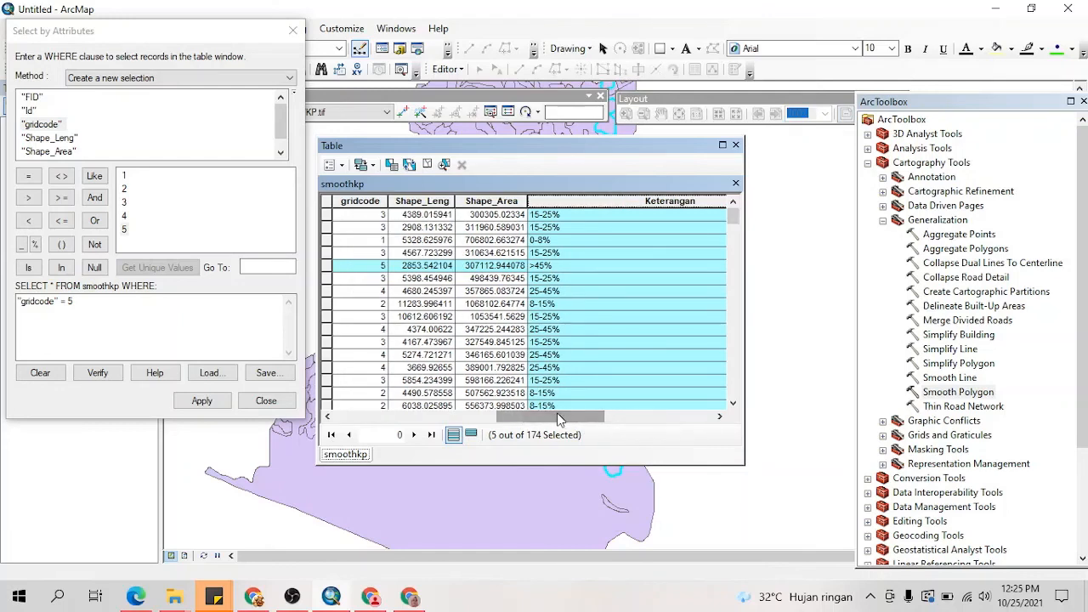
{"action": "left_click", "coordinate": [736, 146]}
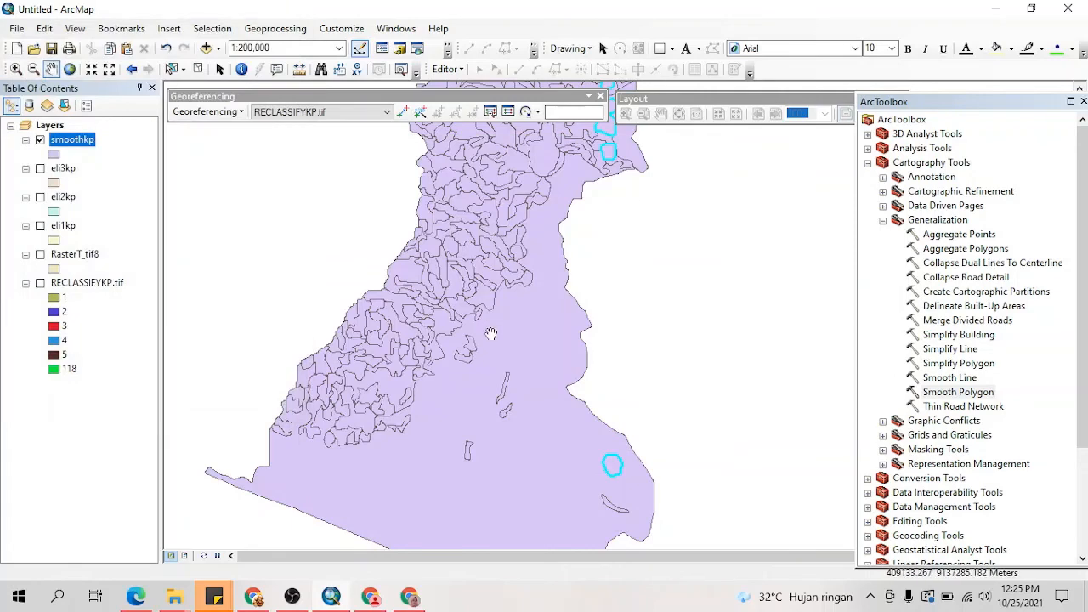
Step: Clear the record selection through the SmoothKP attribute table and close the table
{"action": "left_click_drag", "start_coordinate": [567, 227], "coordinate": [537, 338]}
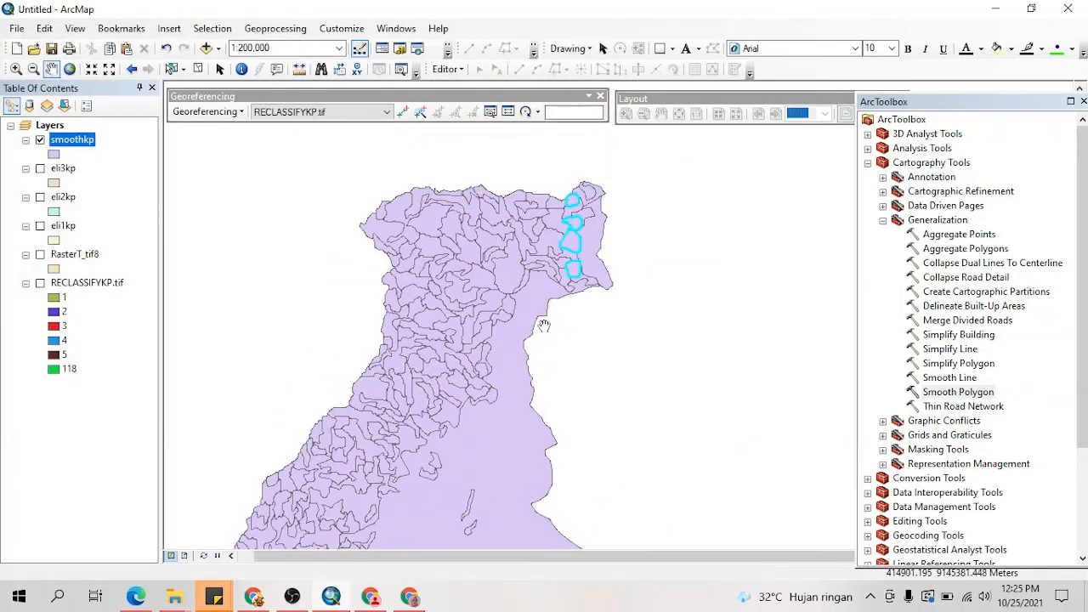
{"action": "right_click", "coordinate": [82, 142]}
{"action": "left_click", "coordinate": [128, 178]}
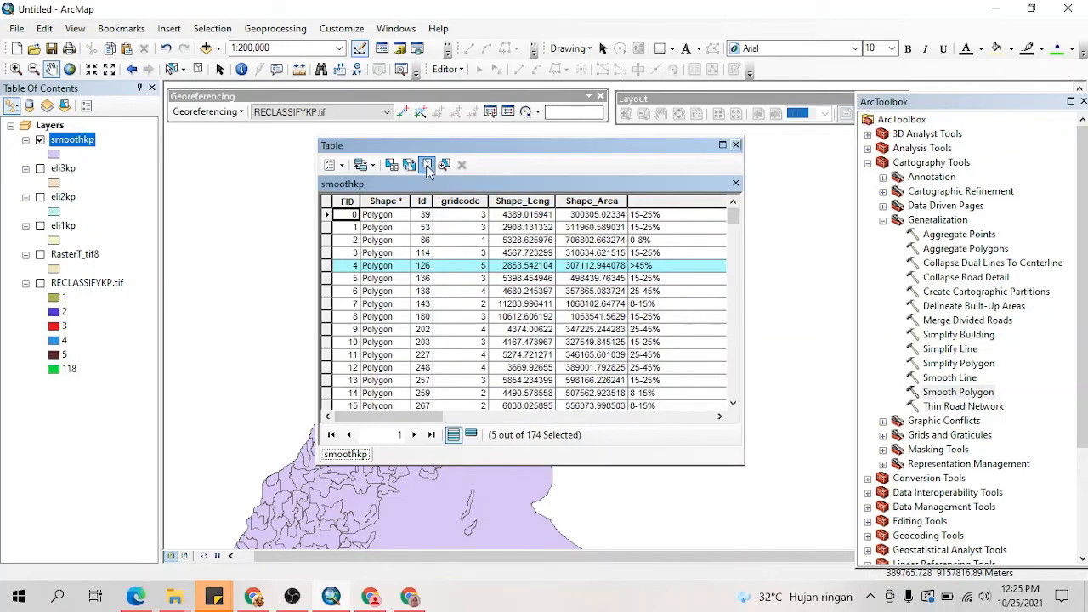
{"action": "left_click", "coordinate": [428, 167]}
{"action": "left_click", "coordinate": [736, 147]}
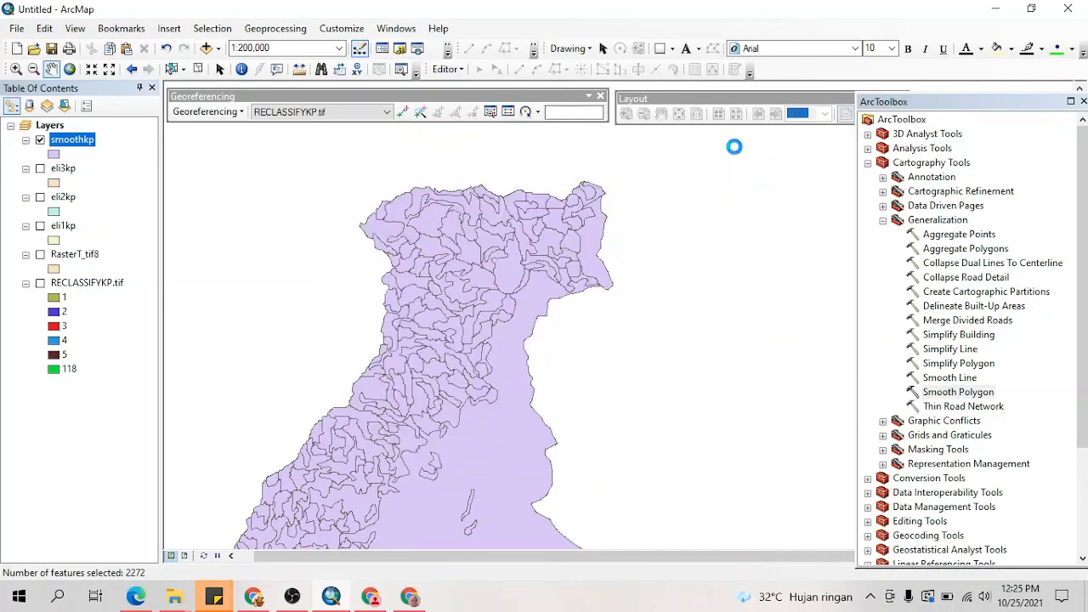
{"action": "left_click_drag", "start_coordinate": [482, 339], "coordinate": [590, 283]}
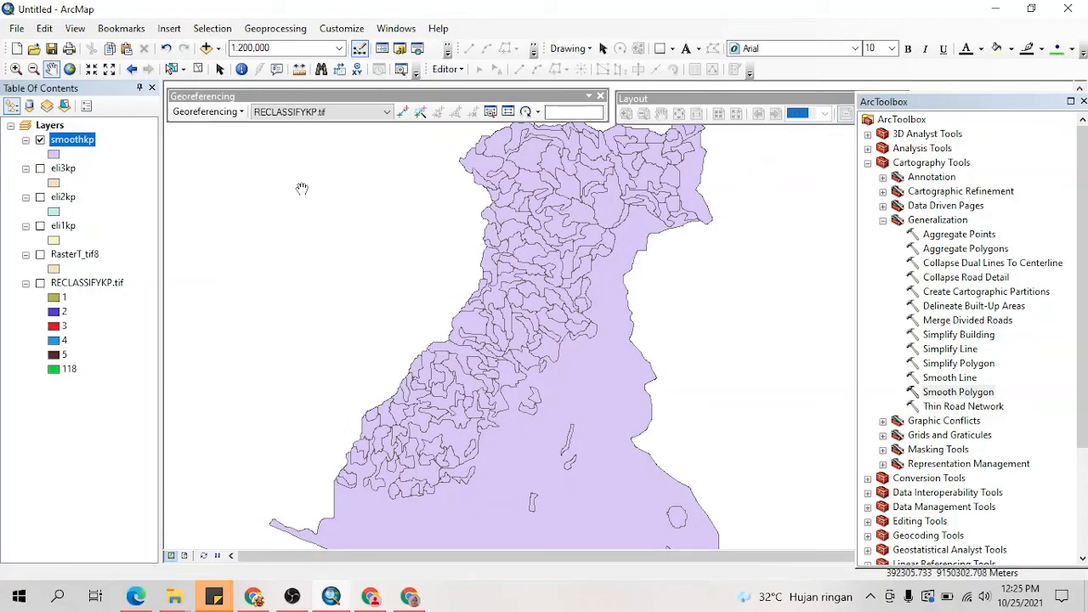
{"action": "left_click_drag", "start_coordinate": [540, 275], "coordinate": [506, 323]}
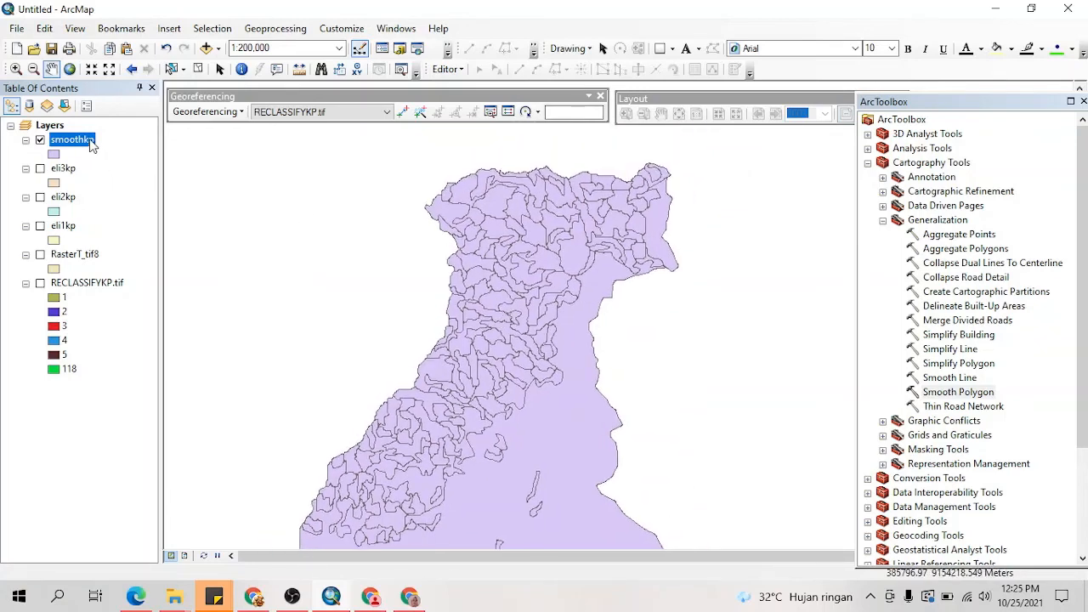
Step: Symbolize the smoothkp layer by unique values of the Keterangan field and add all its values
{"action": "right_click", "coordinate": [91, 146]}
{"action": "left_click", "coordinate": [159, 466]}
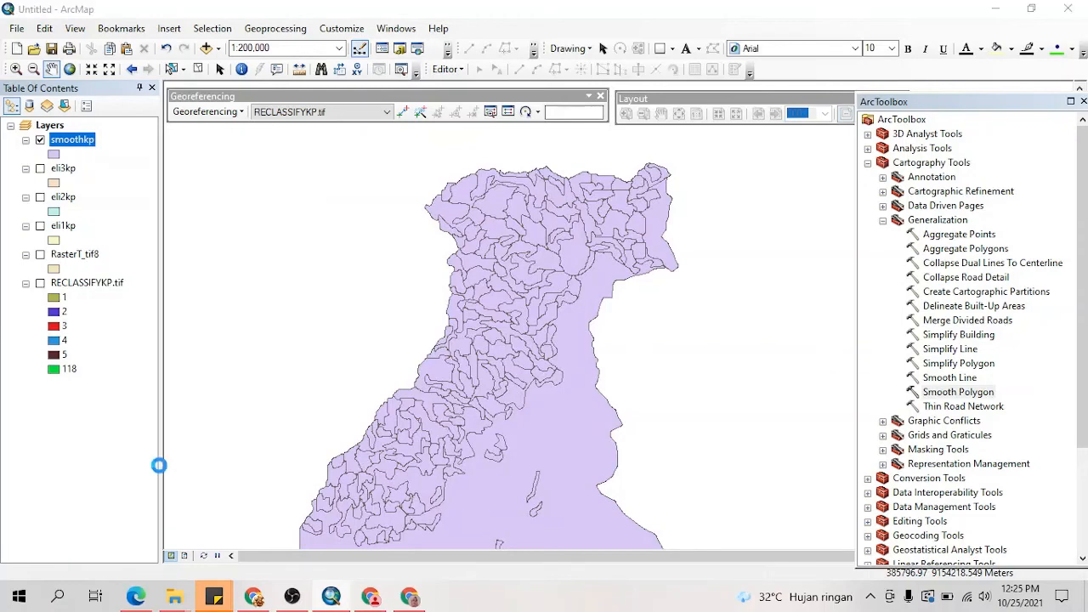
{"action": "left_click", "coordinate": [476, 124]}
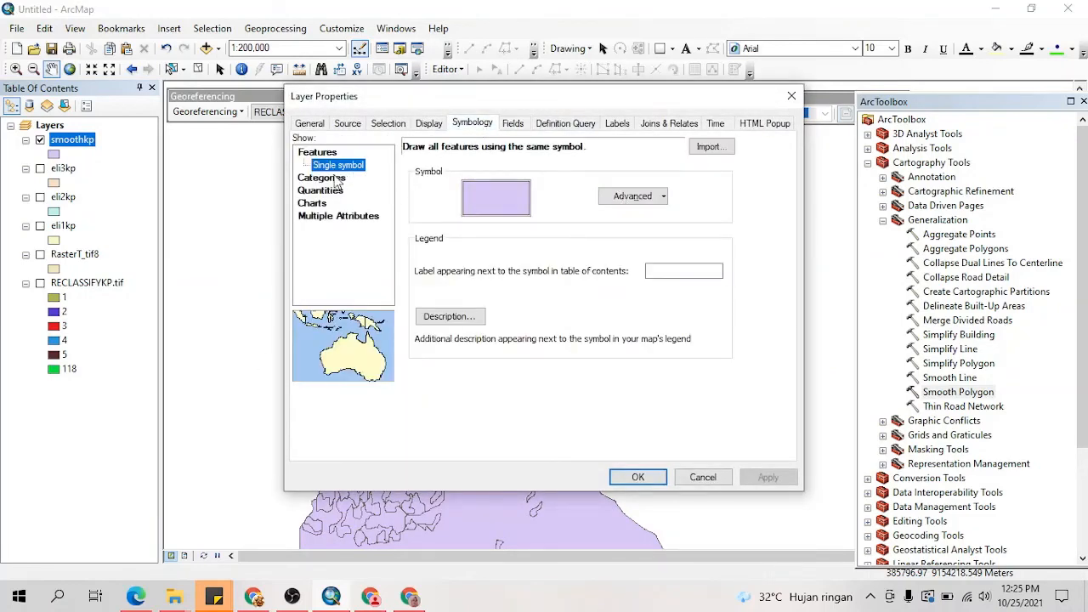
{"action": "left_click", "coordinate": [336, 179]}
{"action": "left_click", "coordinate": [553, 180]}
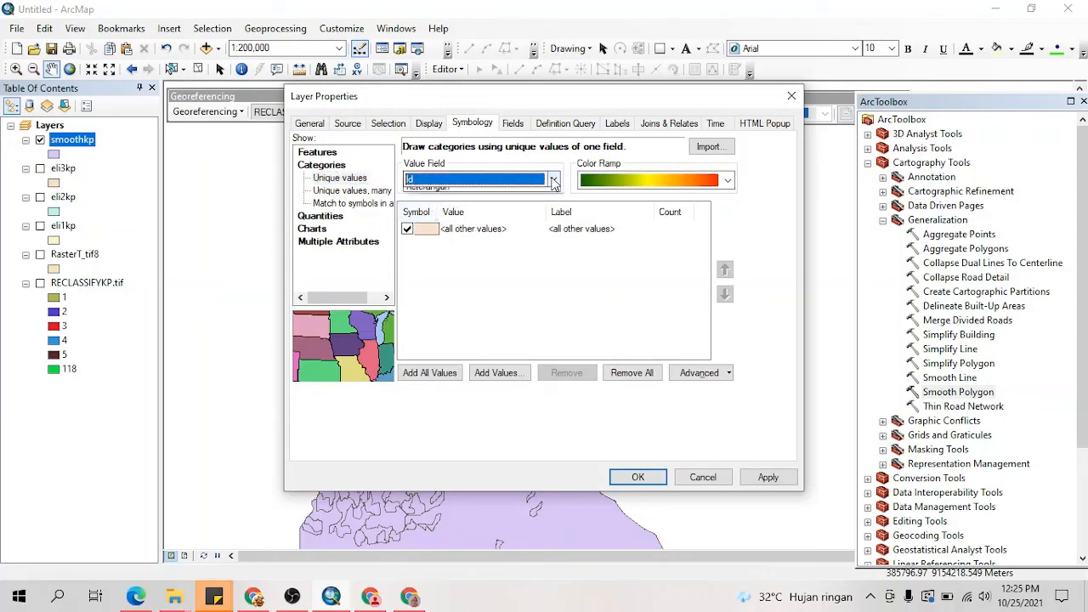
{"action": "left_click", "coordinate": [445, 233]}
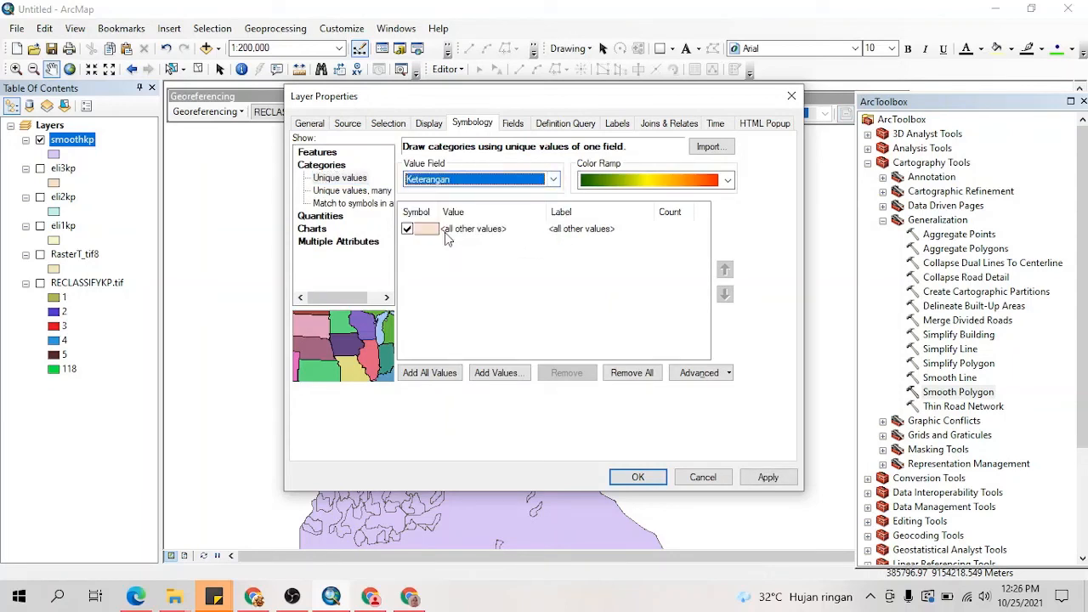
{"action": "left_click", "coordinate": [431, 373]}
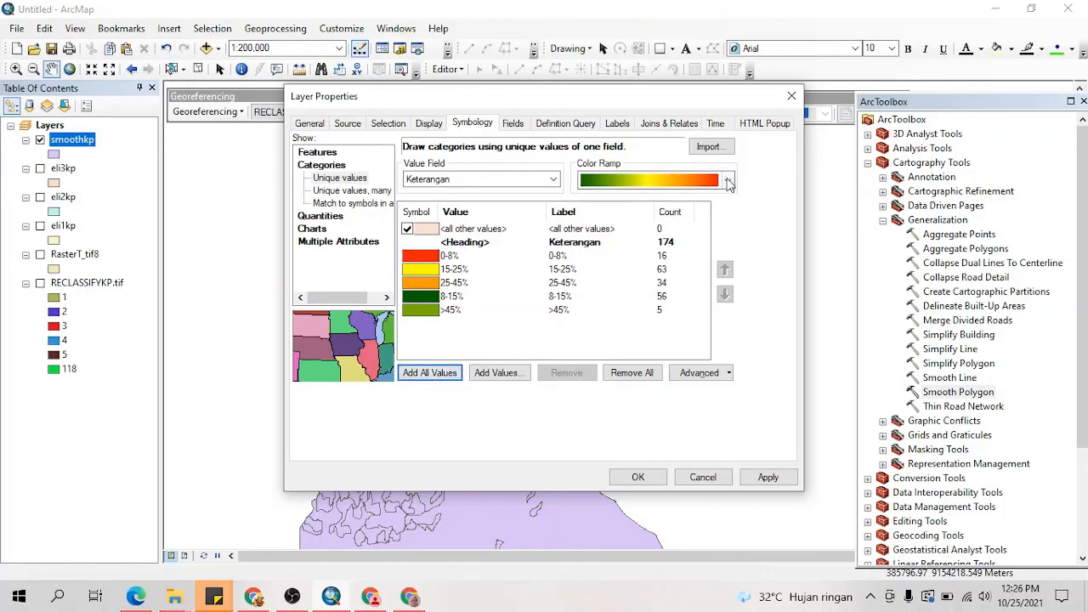
Step: Apply the bright green-yellow-red color ramp to the Keterangan slope classes of smoothkp
{"action": "left_click", "coordinate": [727, 180]}
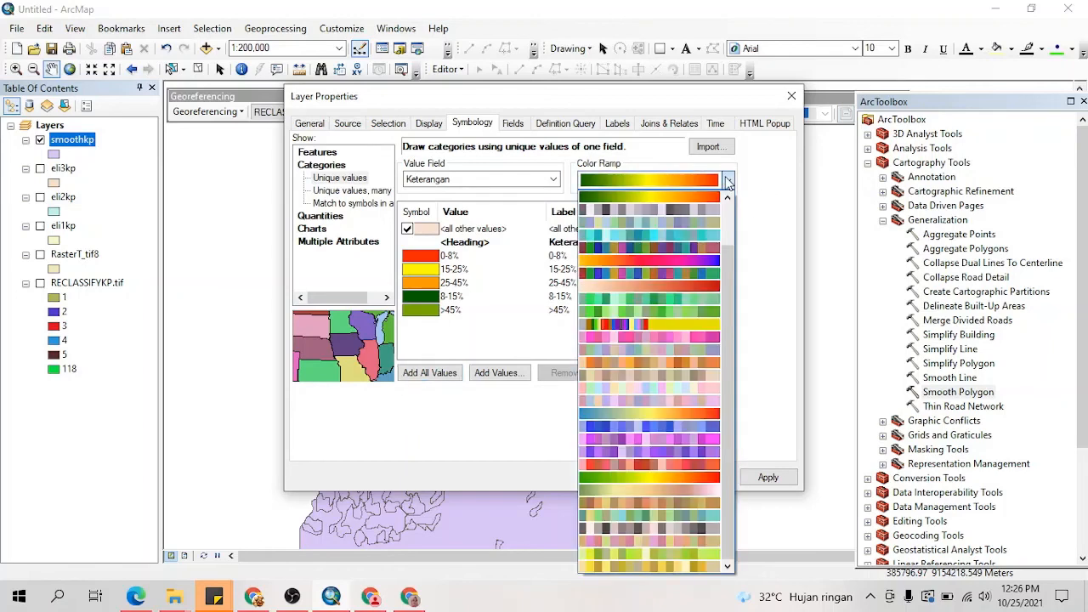
{"action": "left_click", "coordinate": [670, 336]}
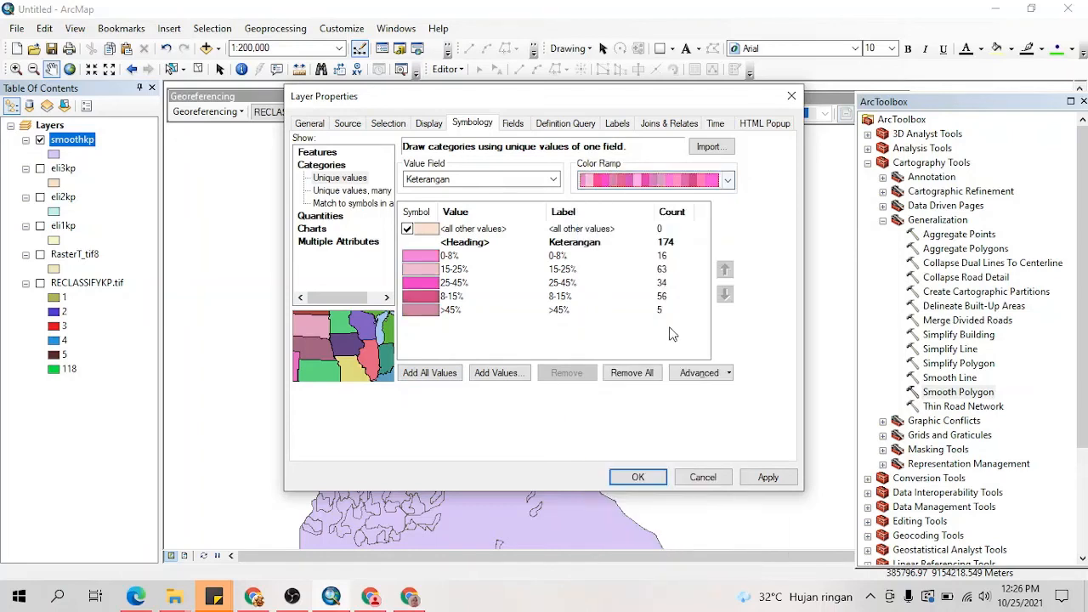
{"action": "left_click", "coordinate": [728, 180]}
{"action": "left_click", "coordinate": [644, 472]}
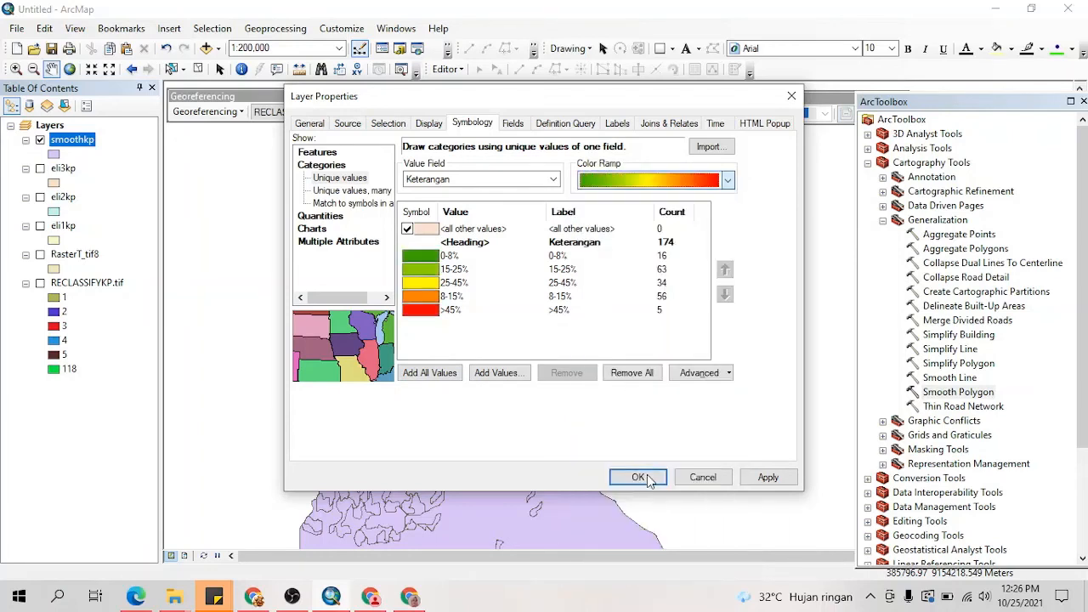
{"action": "left_click", "coordinate": [767, 477]}
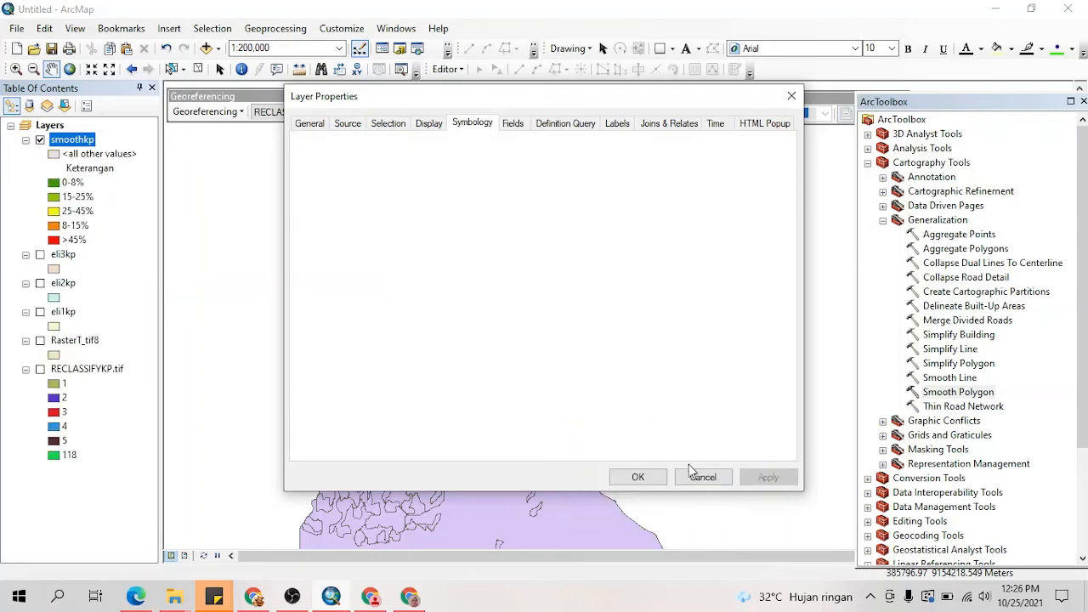
{"action": "left_click", "coordinate": [639, 477]}
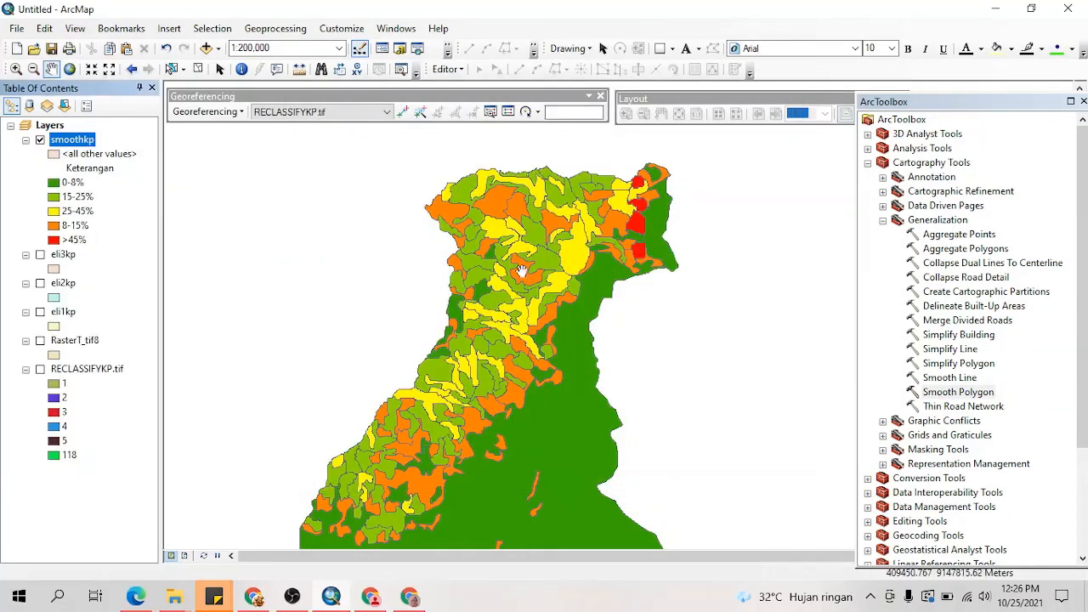
Step: Set the outline color of all smoothkp class symbols to No Color
{"action": "right_click", "coordinate": [89, 142]}
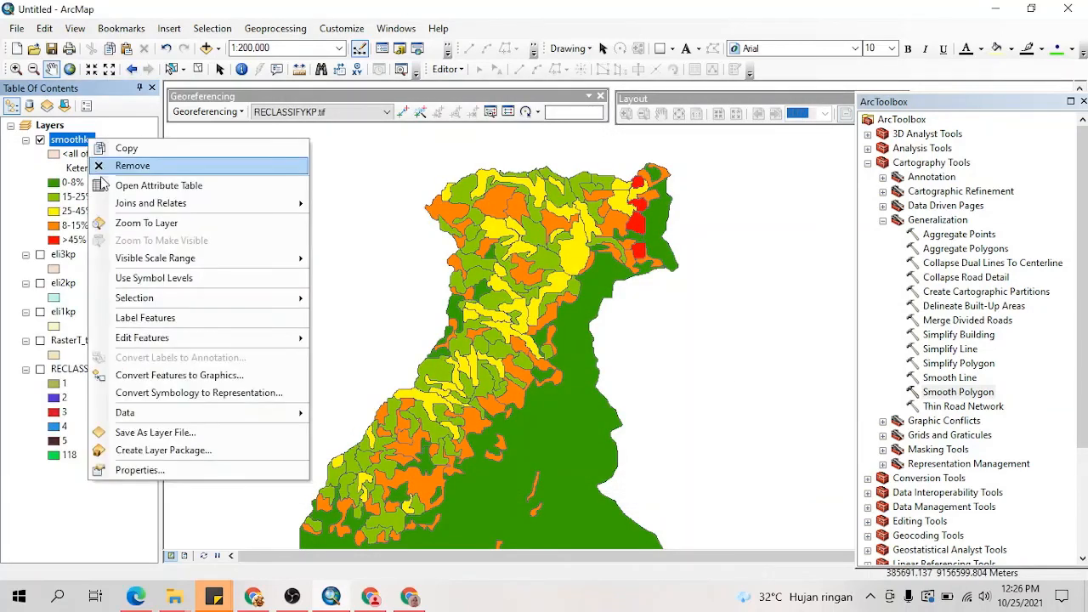
{"action": "left_click", "coordinate": [145, 470]}
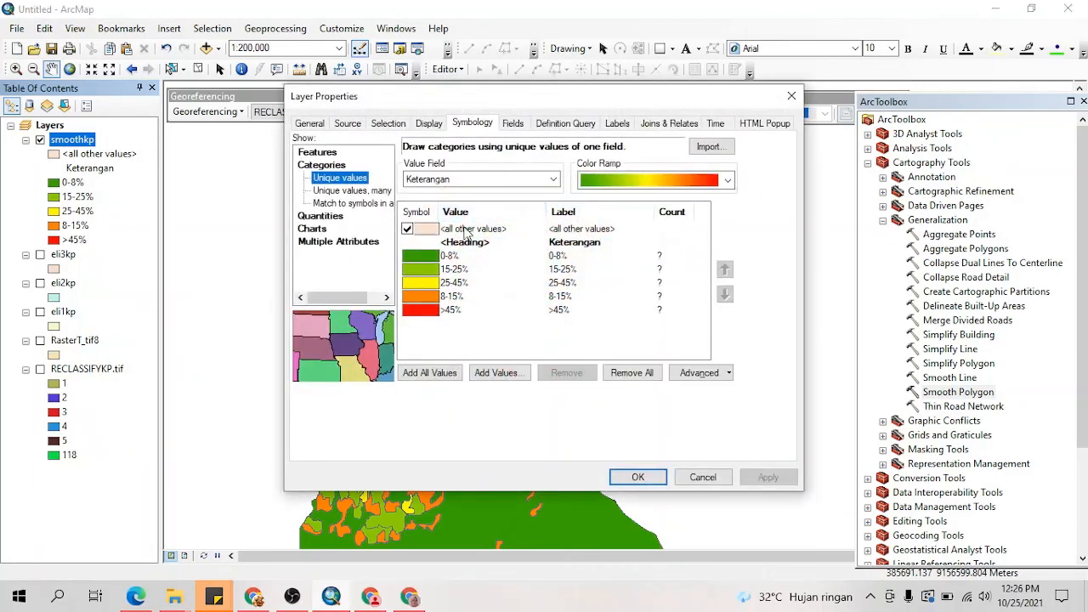
{"action": "right_click", "coordinate": [427, 230]}
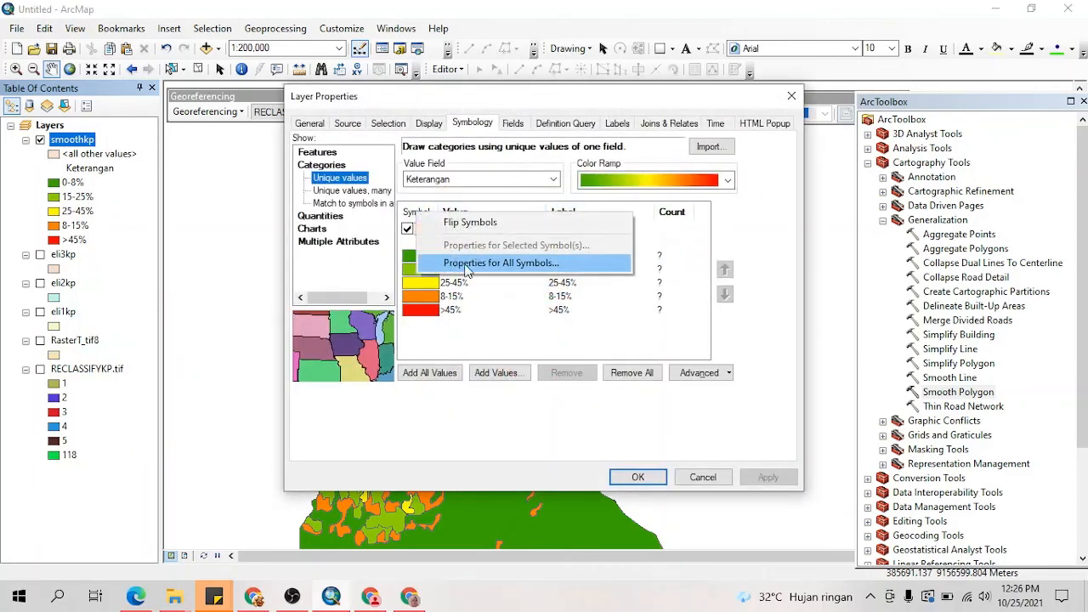
{"action": "left_click", "coordinate": [466, 264]}
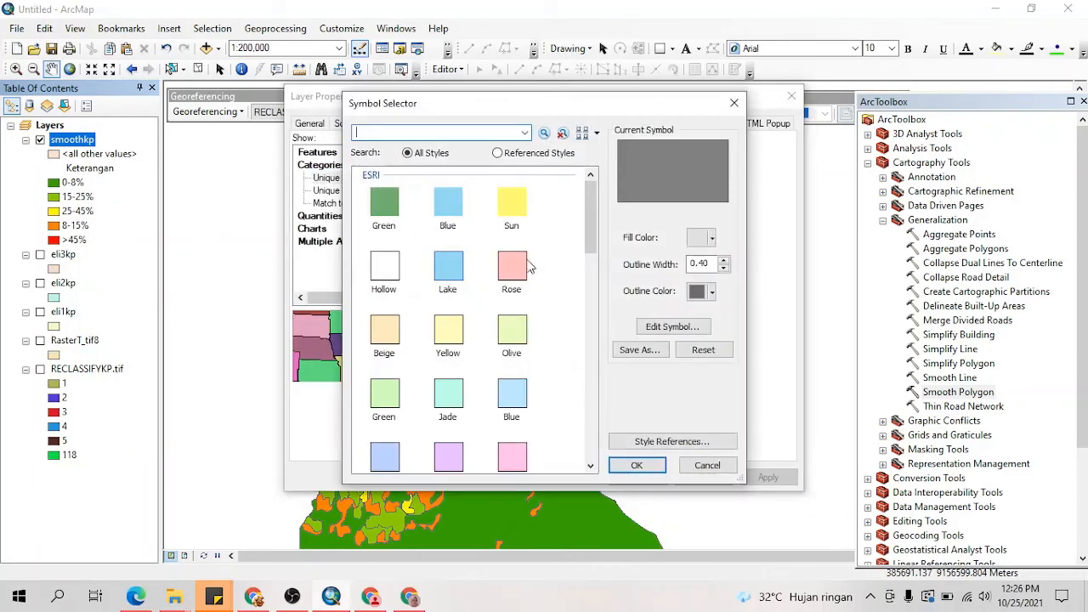
{"action": "left_click", "coordinate": [696, 294]}
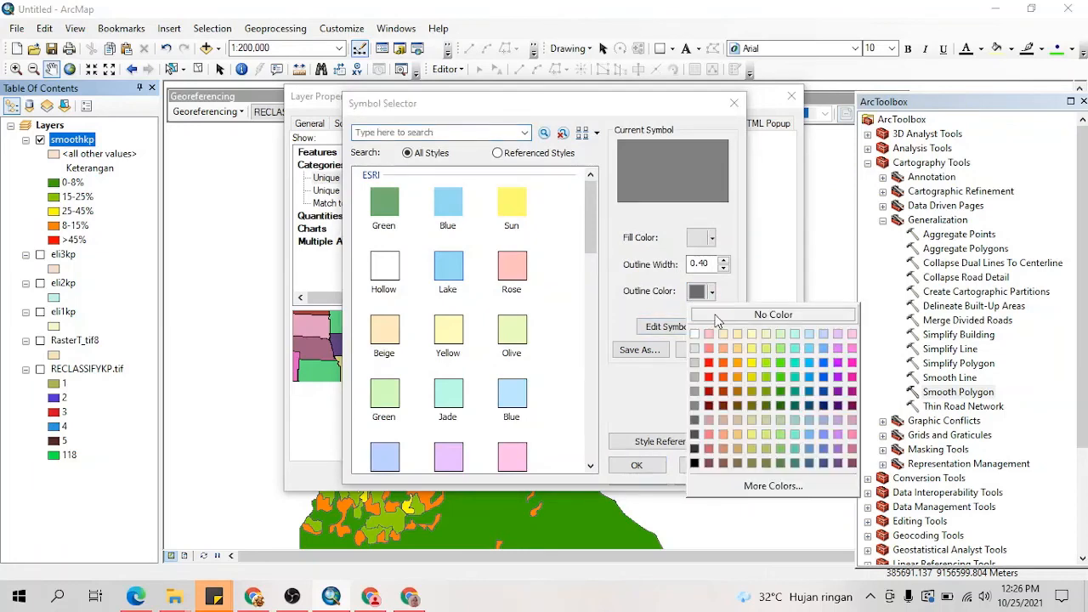
{"action": "left_click", "coordinate": [717, 316]}
{"action": "left_click", "coordinate": [636, 465]}
{"action": "left_click", "coordinate": [765, 477]}
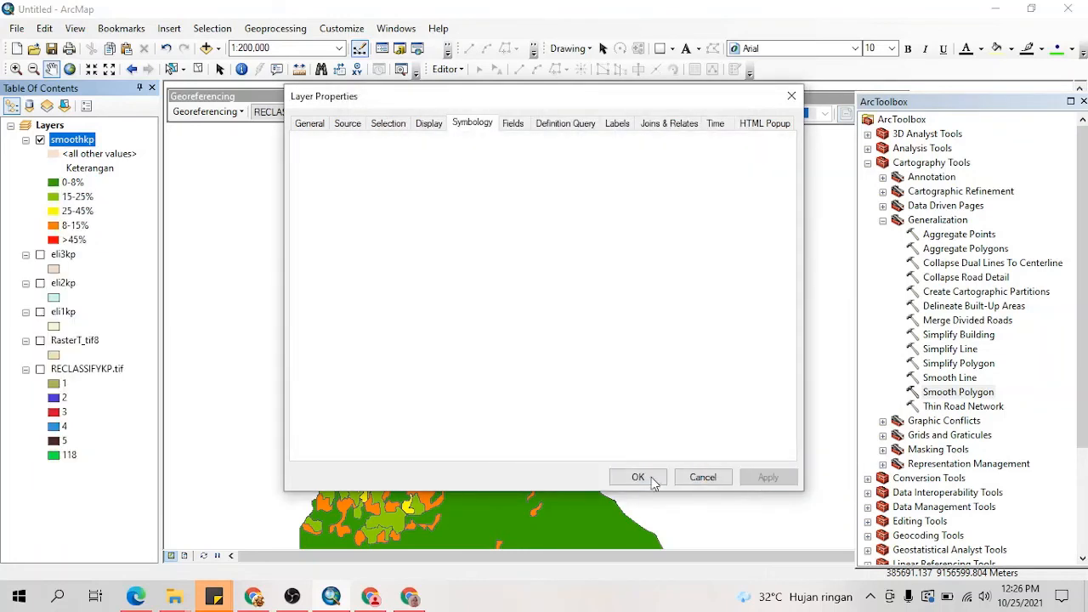
{"action": "left_click", "coordinate": [651, 480]}
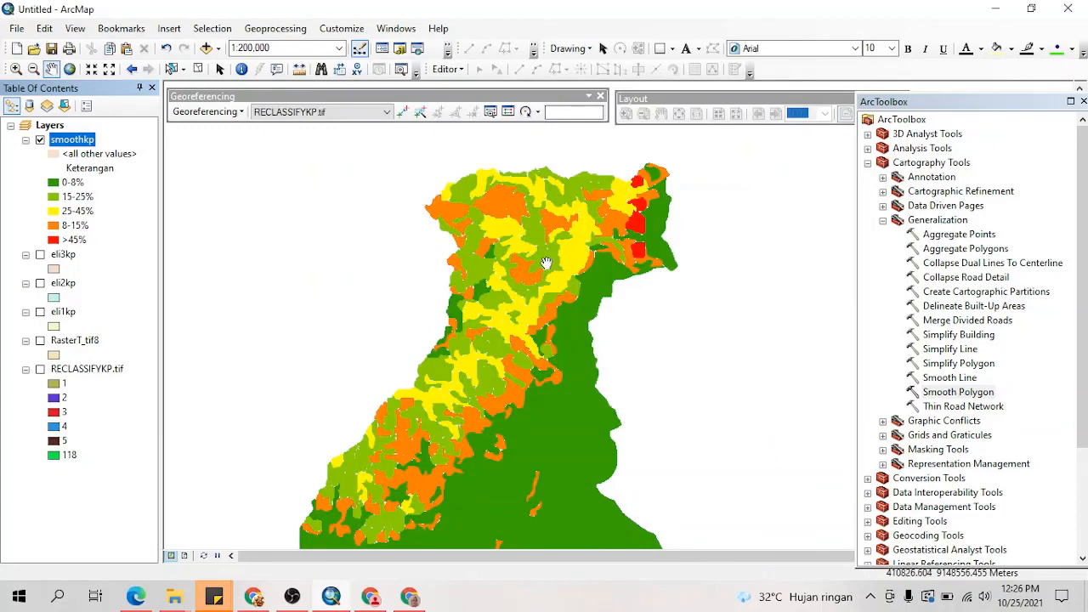
Step: Examine how the colored slope classes are distributed over the whole smoothkp map
{"action": "scroll", "coordinate": [546, 263], "scroll_direction": "down", "scroll_amount": 2}
{"action": "scroll", "coordinate": [547, 262], "scroll_direction": "up", "scroll_amount": 3}
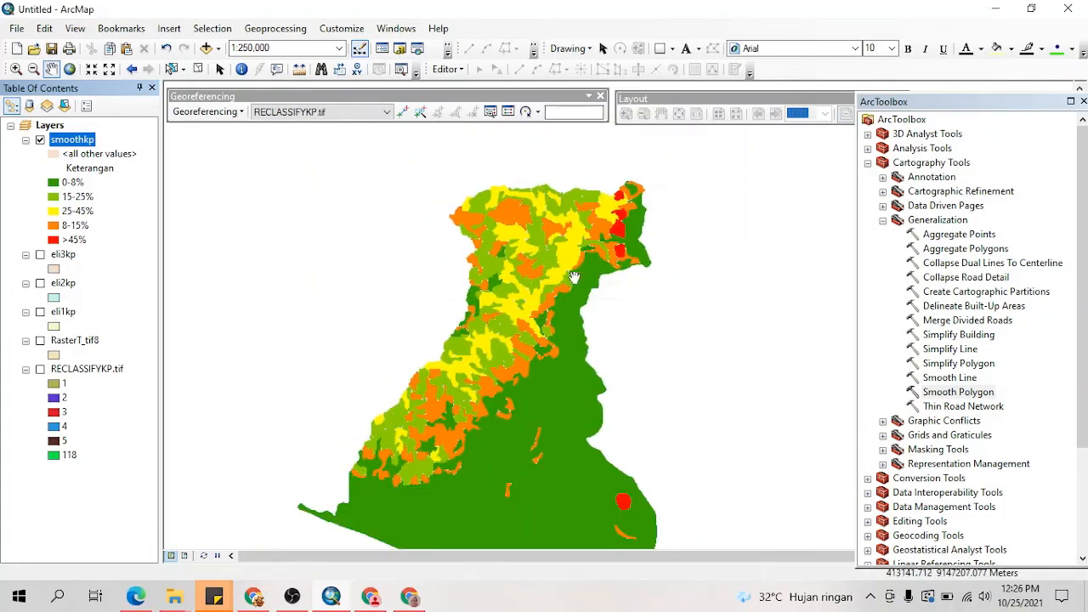
{"action": "left_click_drag", "start_coordinate": [548, 319], "coordinate": [573, 269]}
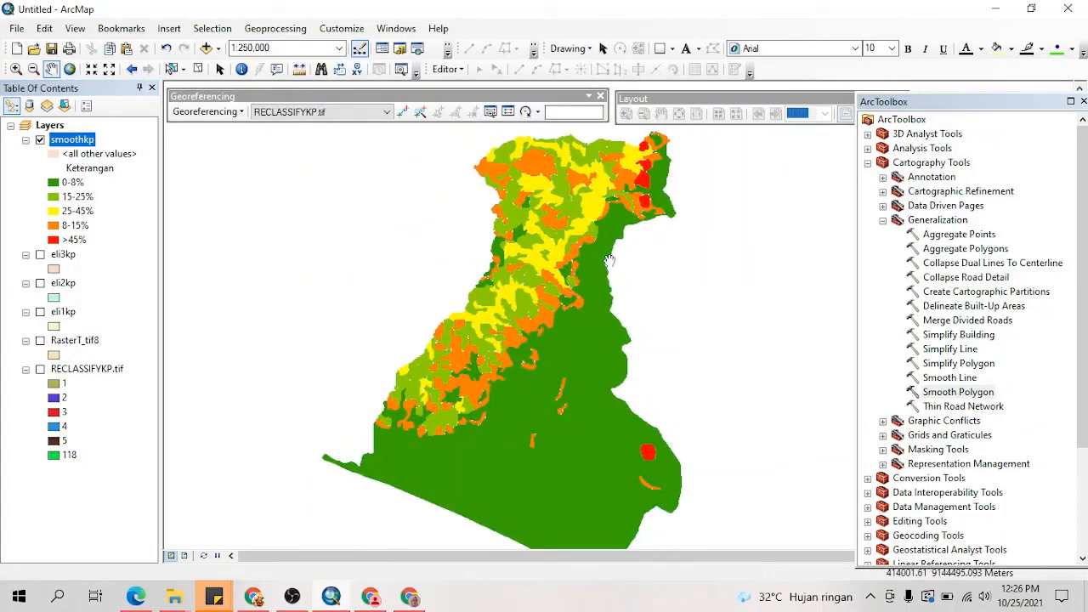
{"action": "left_click_drag", "start_coordinate": [584, 264], "coordinate": [598, 318]}
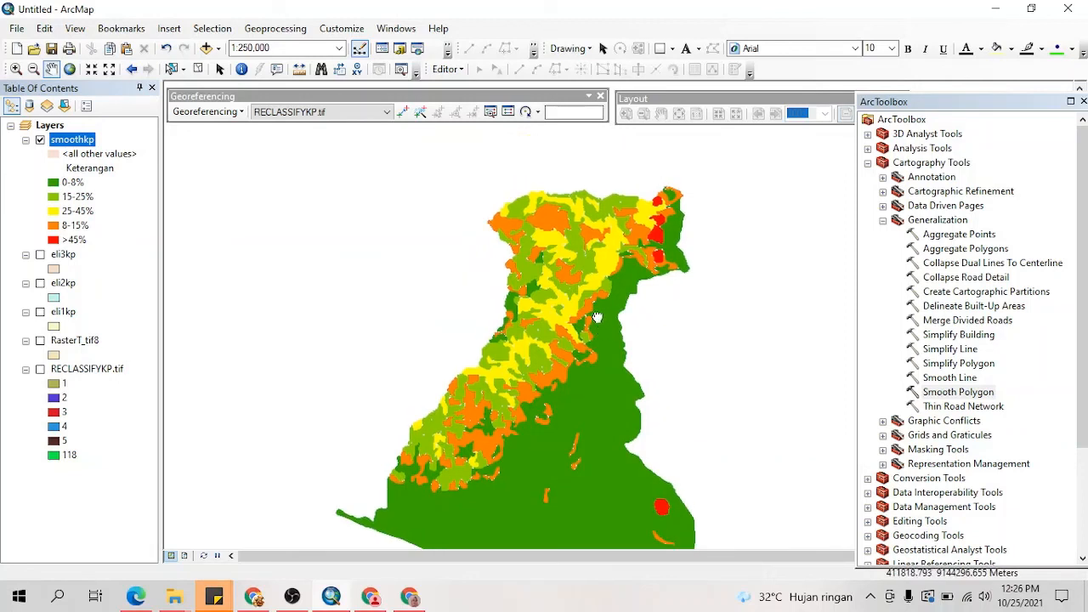
{"action": "left_click_drag", "start_coordinate": [596, 366], "coordinate": [570, 322]}
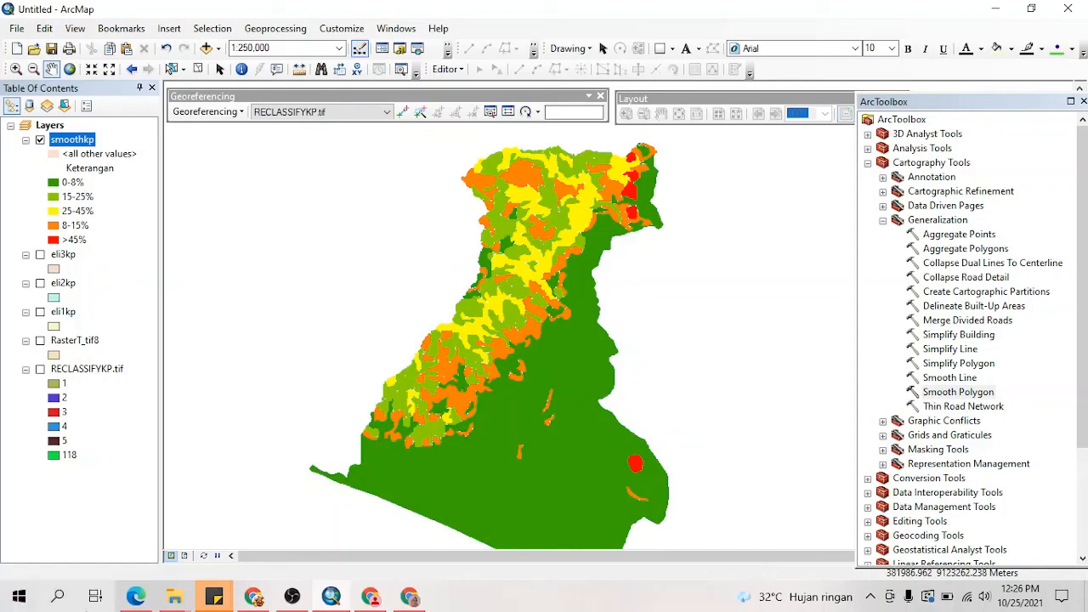
{"action": "left_click_drag", "start_coordinate": [532, 406], "coordinate": [520, 398]}
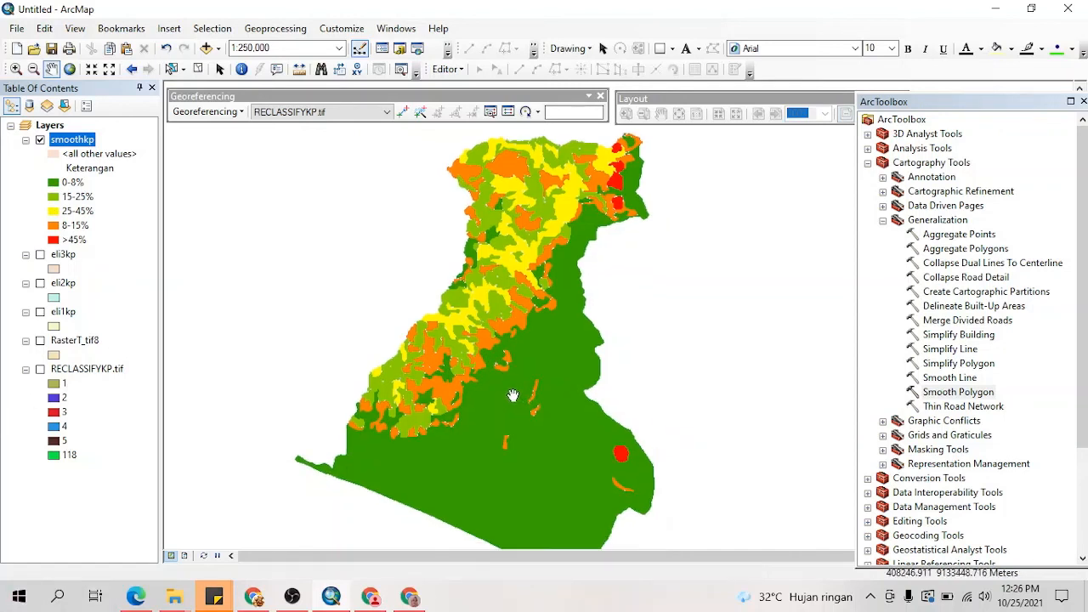
{"action": "scroll", "coordinate": [517, 395], "scroll_direction": "up", "scroll_amount": 2}
{"action": "scroll", "coordinate": [512, 395], "scroll_direction": "down", "scroll_amount": 1}
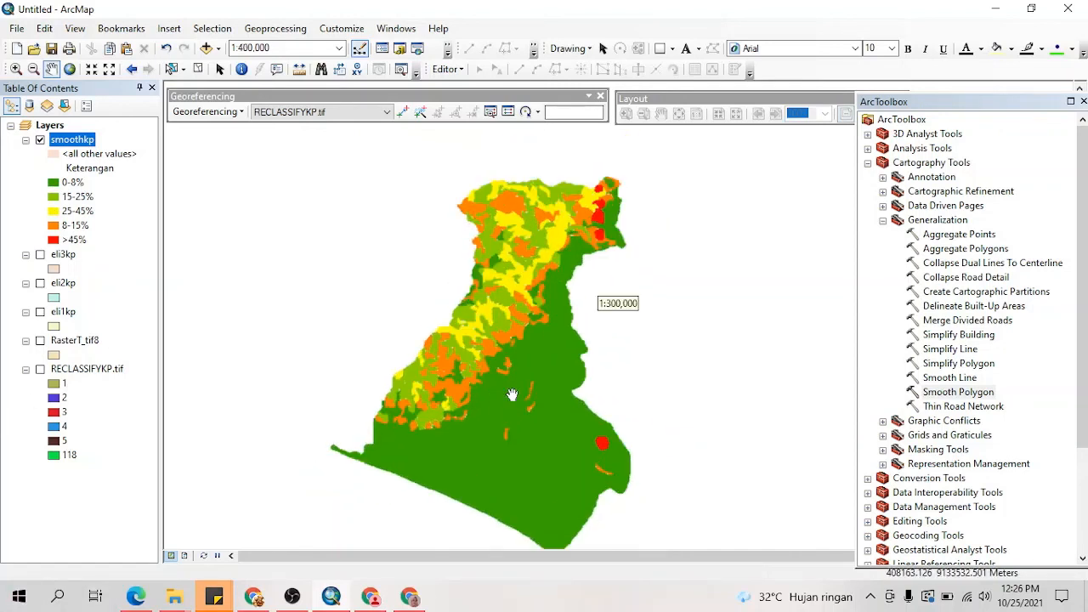
Step: Draw a rectangle about 6.97 by 7.17 in on the layout page and set its outline to No Color
{"action": "left_click_drag", "start_coordinate": [326, 174], "coordinate": [640, 496]}
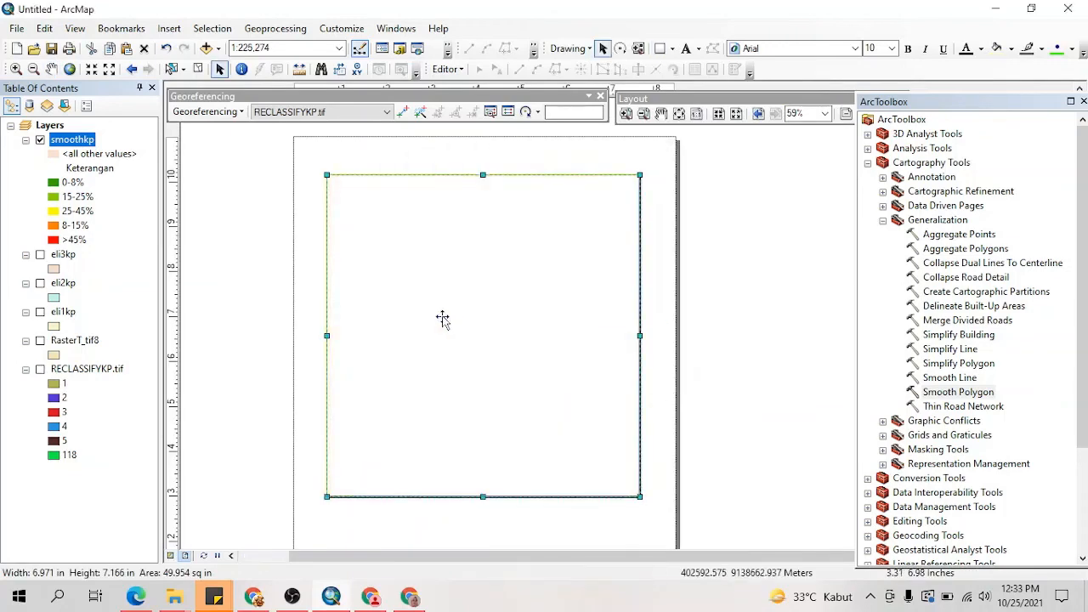
{"action": "double_click", "coordinate": [442, 315]}
{"action": "left_click", "coordinate": [498, 266]}
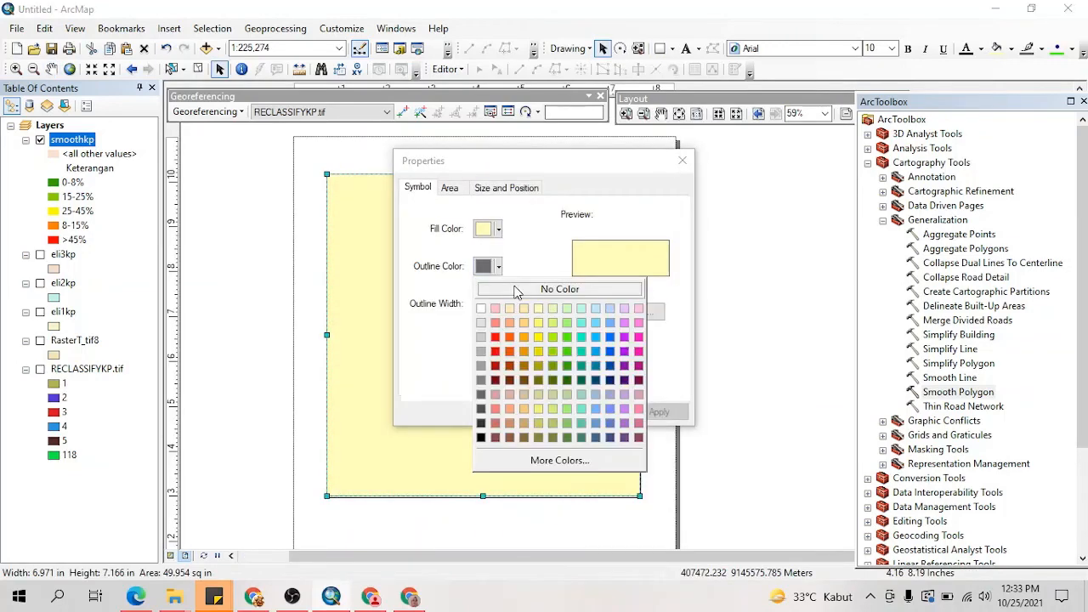
{"action": "left_click", "coordinate": [559, 287]}
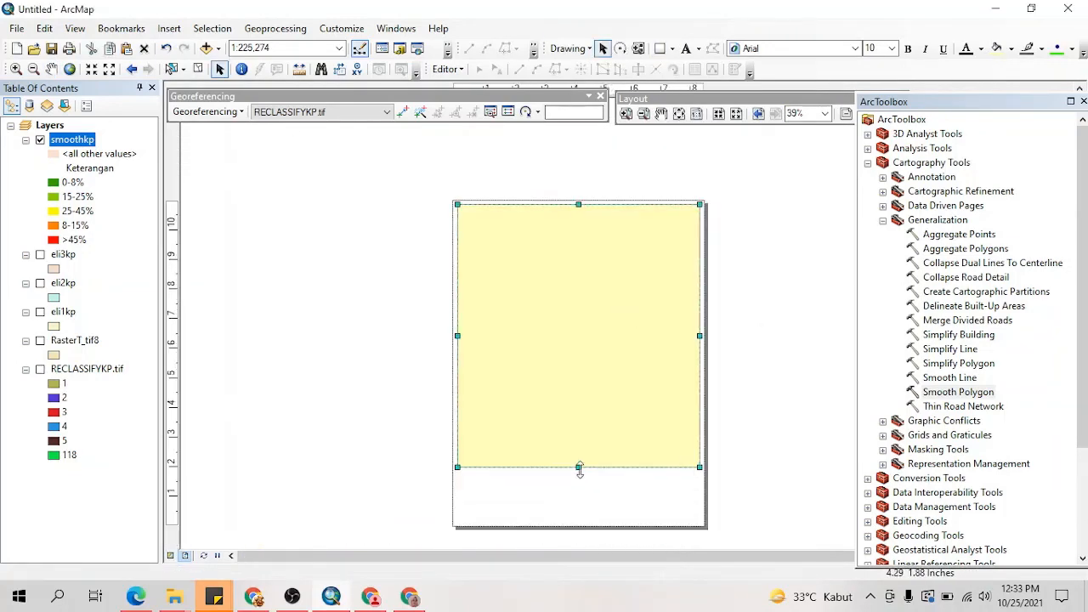
{"action": "right_click", "coordinate": [602, 283]}
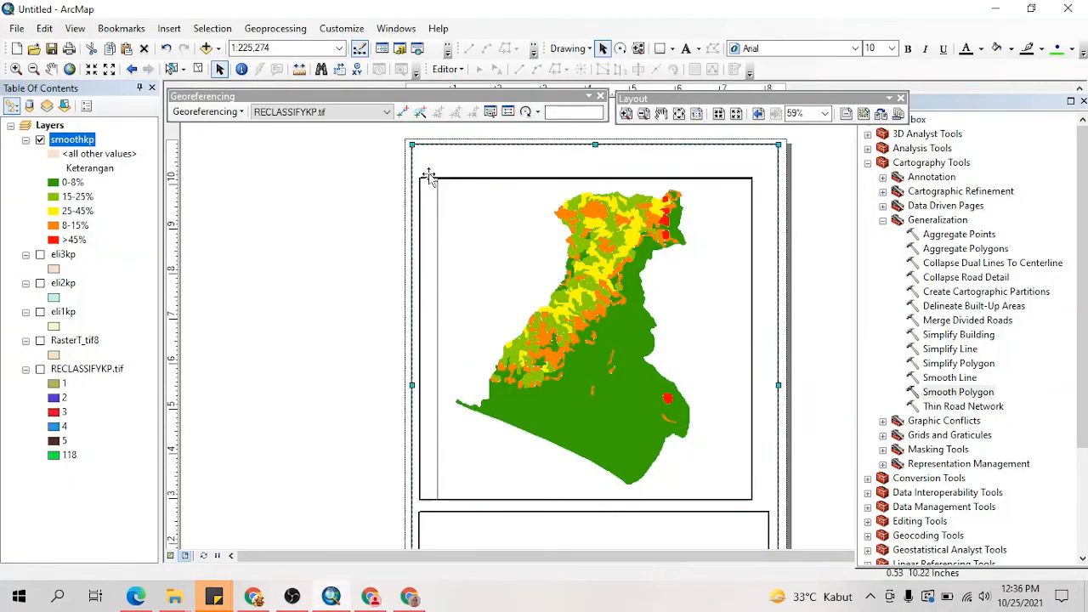
Step: Stretch the map frame's lower corners so it matches the width of the box below it
{"action": "left_click_drag", "start_coordinate": [437, 500], "coordinate": [420, 506]}
{"action": "left_click", "coordinate": [754, 500]}
{"action": "left_click", "coordinate": [748, 495]}
{"action": "left_click_drag", "start_coordinate": [753, 505], "coordinate": [770, 506]}
Step: Draw a title rectangle about 7.84 by 0.37 in above the map frame
{"action": "left_click", "coordinate": [659, 49]}
{"action": "left_click_drag", "start_coordinate": [770, 152], "coordinate": [419, 168]}
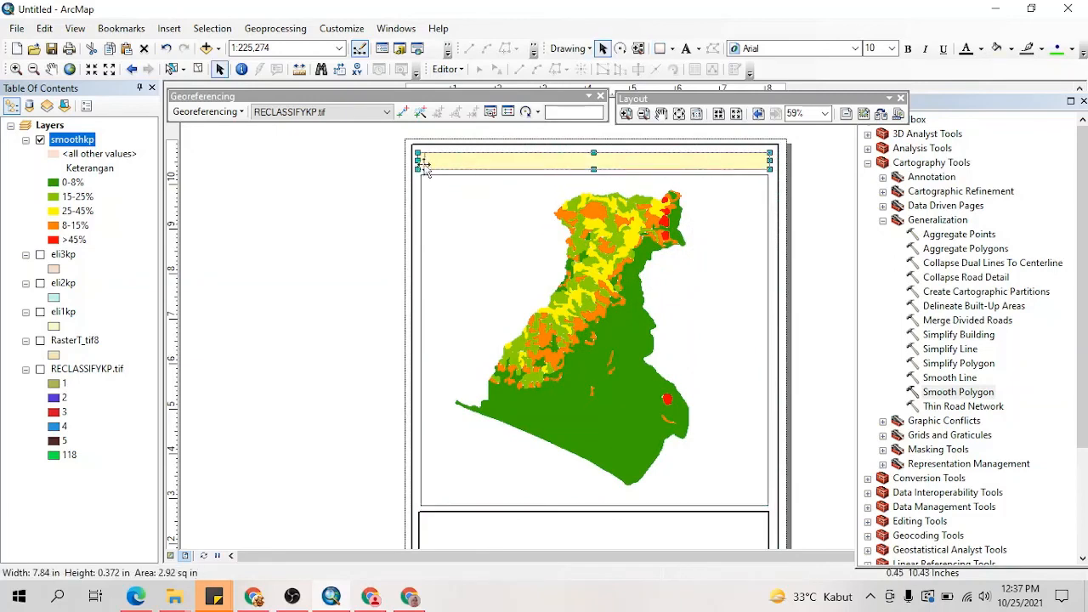
{"action": "scroll", "coordinate": [427, 192], "scroll_direction": "down", "scroll_amount": 5}
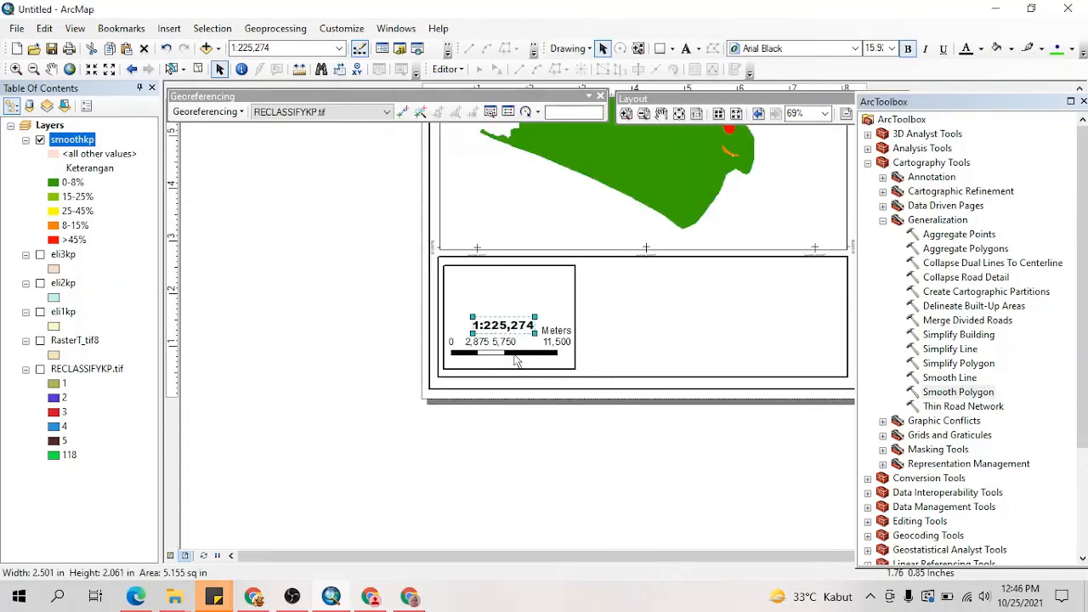
Step: Insert a north arrow and arrange it above the scale text and scale bar inside their box
{"action": "left_click", "coordinate": [169, 29]}
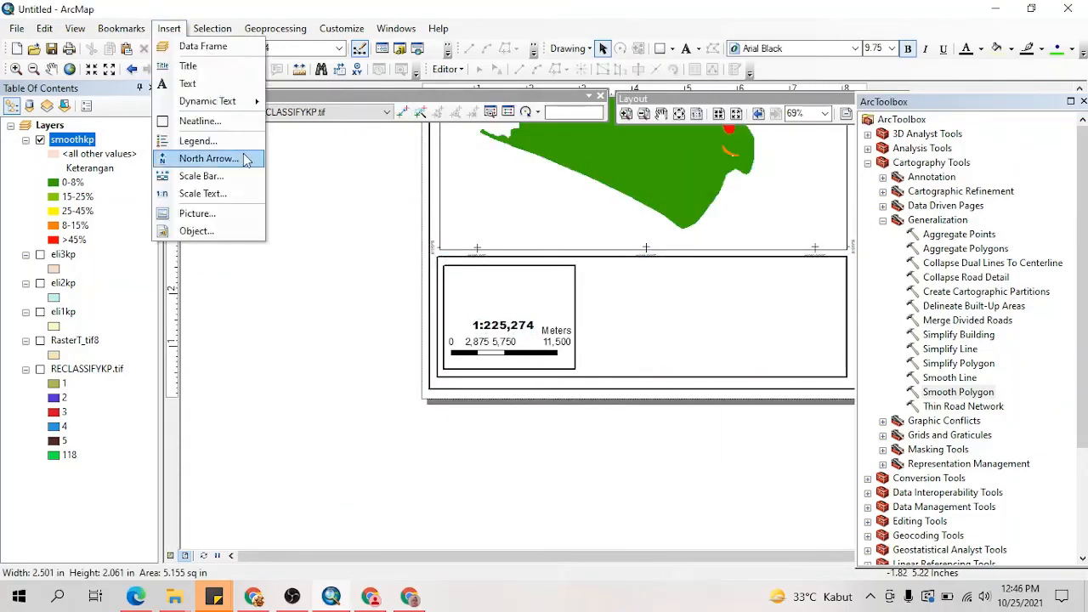
{"action": "left_click", "coordinate": [243, 155]}
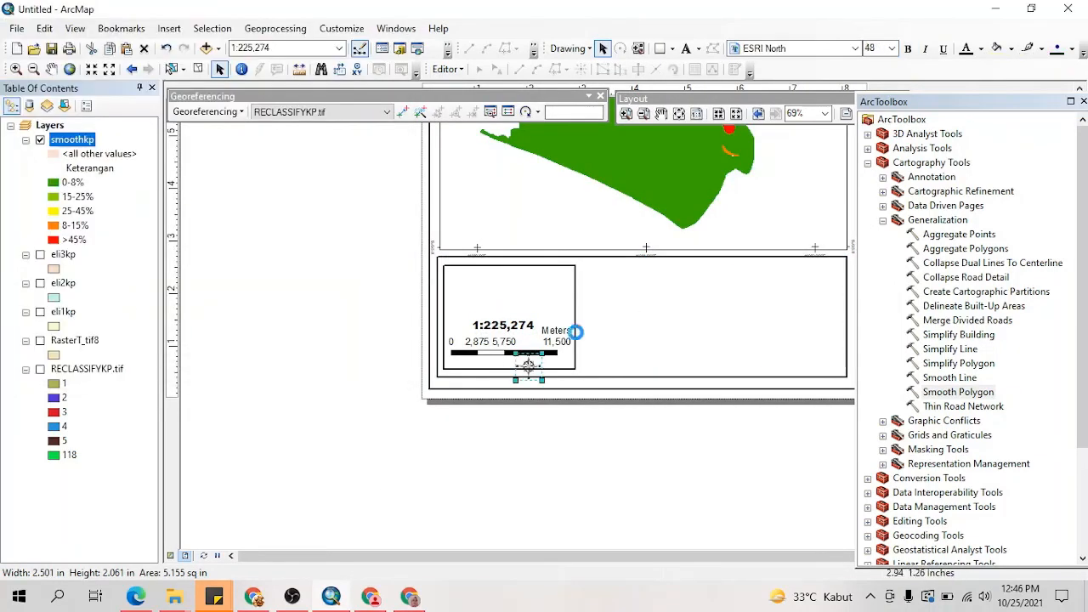
{"action": "left_click_drag", "start_coordinate": [528, 366], "coordinate": [515, 307]}
{"action": "left_click_drag", "start_coordinate": [528, 294], "coordinate": [529, 270]}
{"action": "left_click", "coordinate": [510, 352]}
{"action": "left_click_drag", "start_coordinate": [504, 325], "coordinate": [512, 334]}
{"action": "left_click_drag", "start_coordinate": [501, 292], "coordinate": [508, 293]}
{"action": "scroll", "coordinate": [528, 328], "scroll_direction": "down", "scroll_amount": 3}
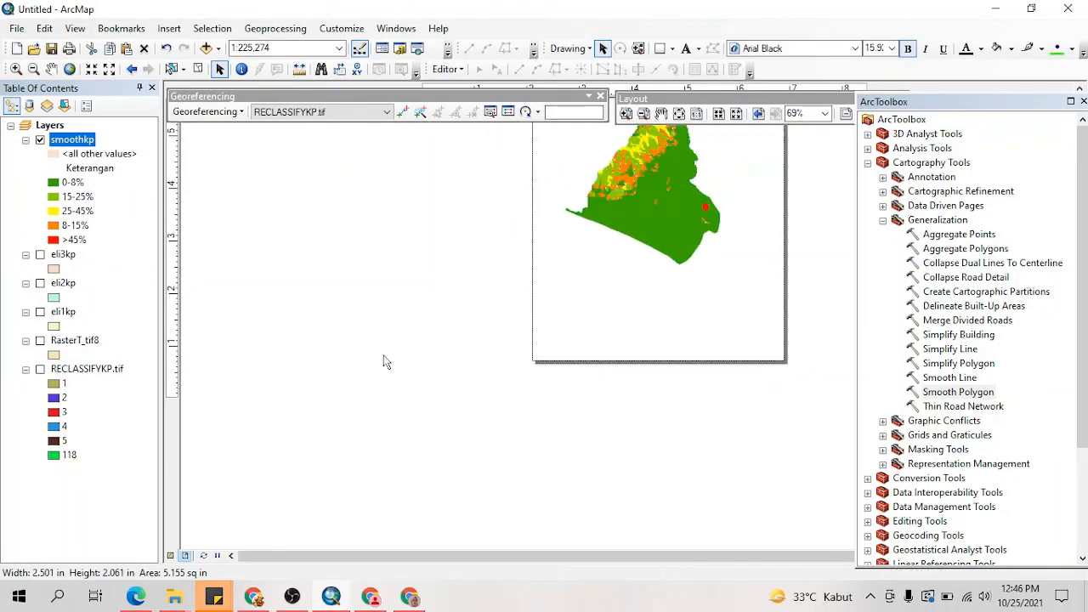
Step: Give the box beside the scale box no fill and a black outline of width 2, and insert a legend with the Legend Wizard
{"action": "left_click", "coordinate": [510, 383]}
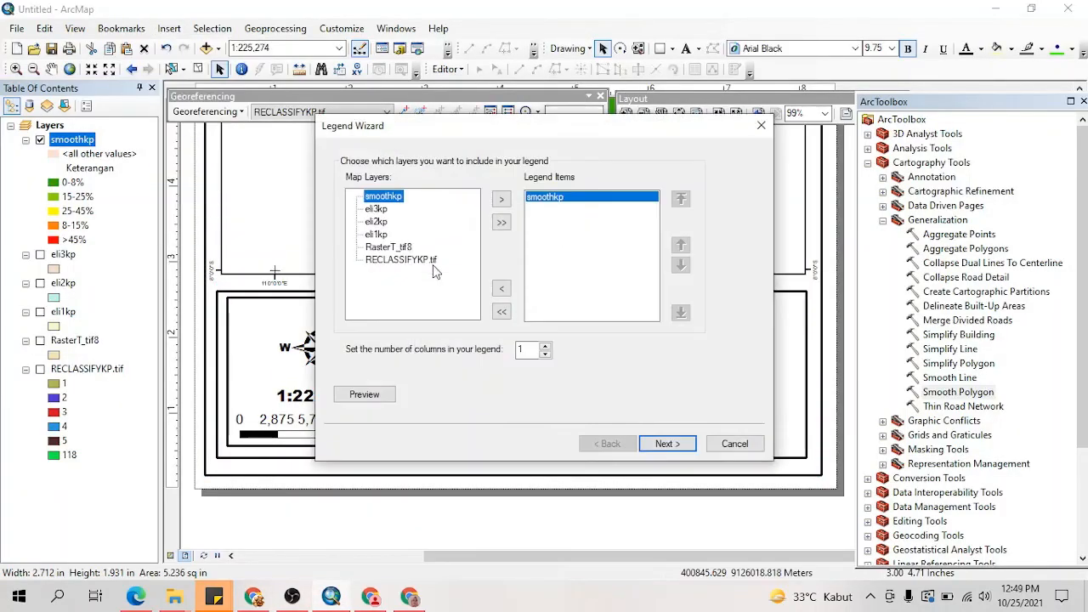
{"action": "left_click", "coordinate": [667, 443]}
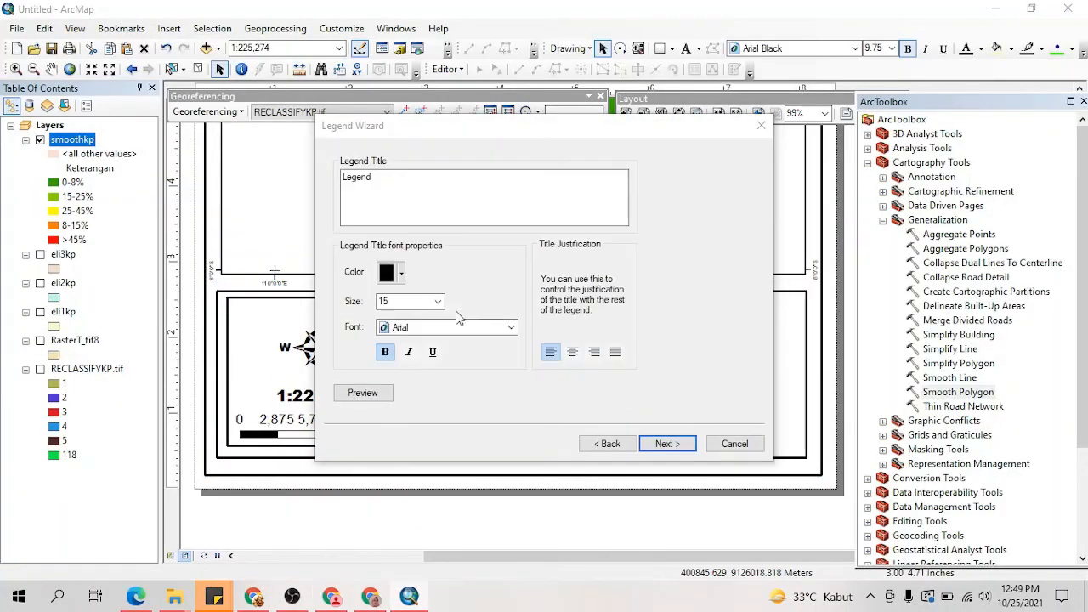
{"action": "left_click", "coordinate": [671, 445]}
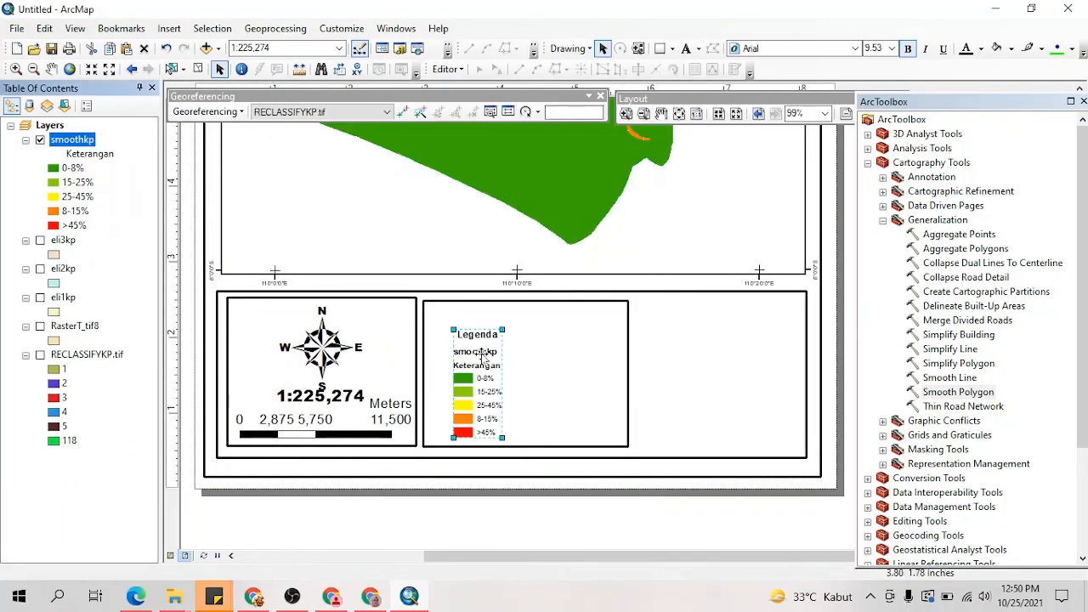
{"action": "right_click", "coordinate": [482, 356]}
{"action": "left_click", "coordinate": [510, 417]}
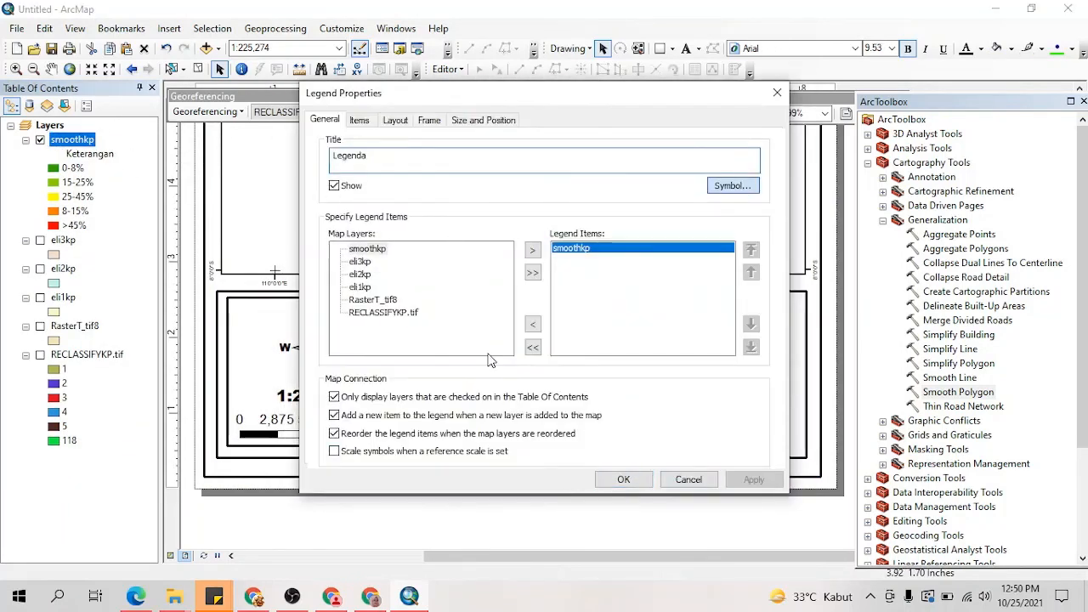
{"action": "left_click", "coordinate": [673, 365]}
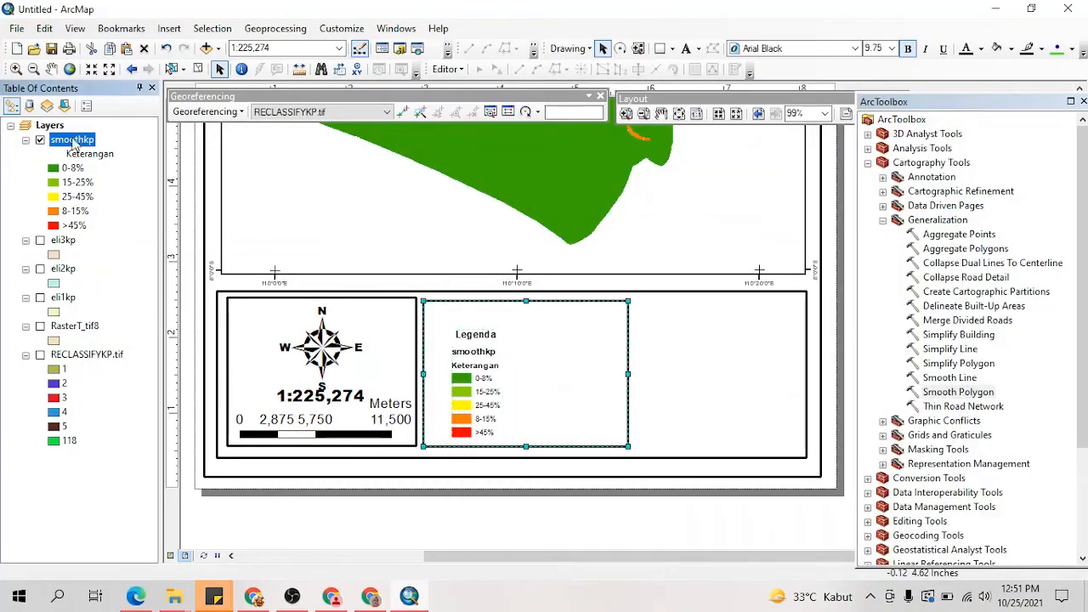
Step: Clear the smoothkp layer's name so that the legend shows only the Keterangan heading and its slope classes
{"action": "left_click", "coordinate": [74, 141]}
{"action": "key", "text": "BackSpace"}
{"action": "left_click", "coordinate": [477, 384]}
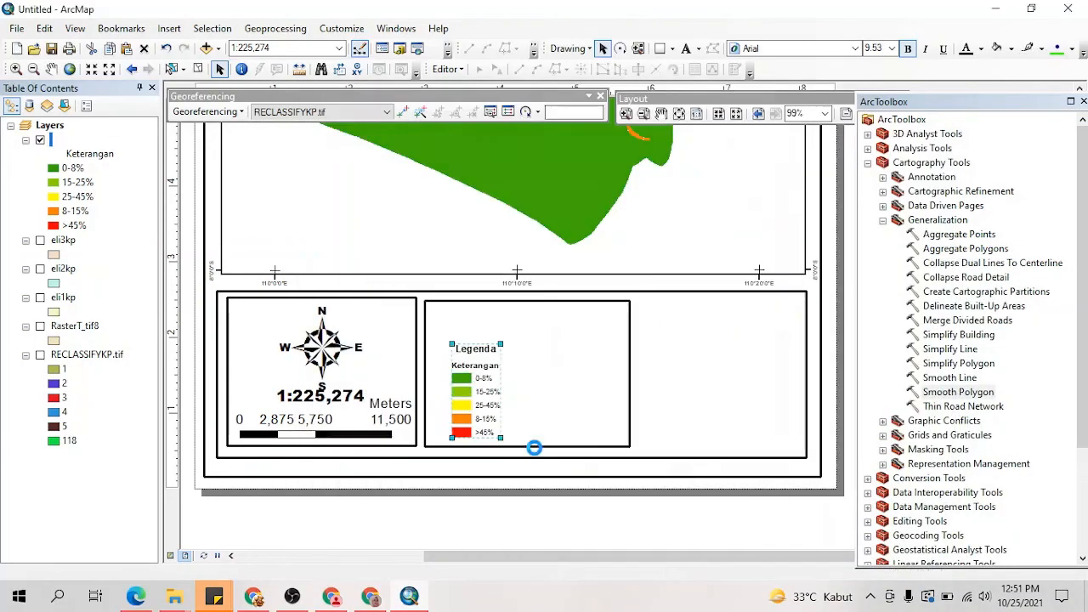
Step: Enlarge the legend from its corners and narrow the surrounding box to fit it
{"action": "left_click_drag", "start_coordinate": [454, 344], "coordinate": [440, 314]}
{"action": "left_click_drag", "start_coordinate": [501, 426], "coordinate": [526, 440]}
{"action": "left_click", "coordinate": [625, 396]}
{"action": "left_click_drag", "start_coordinate": [629, 374], "coordinate": [521, 375]}
Step: Examine the finished map image PETA KLASIFIKASI KEMIRINGAN LERENG KULONPROGO.png in Photos, from the title and slope classes down to the legend, inset and source box
{"action": "scroll", "coordinate": [480, 300], "scroll_direction": "up", "scroll_amount": 3}
{"action": "scroll", "coordinate": [466, 304], "scroll_direction": "down", "scroll_amount": 3}
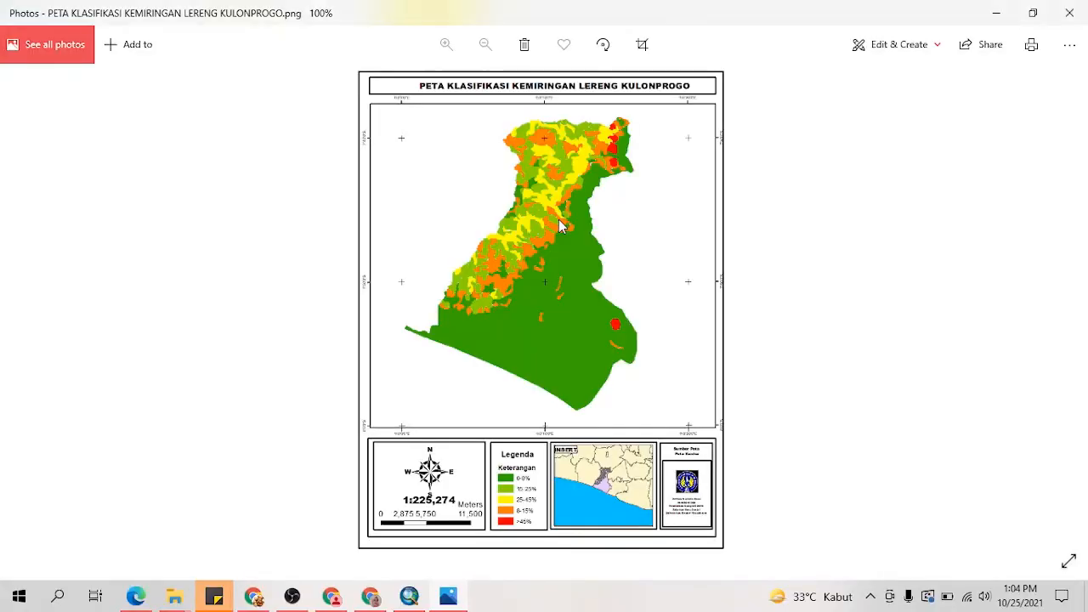
{"action": "scroll", "coordinate": [601, 301], "scroll_direction": "up", "scroll_amount": 5}
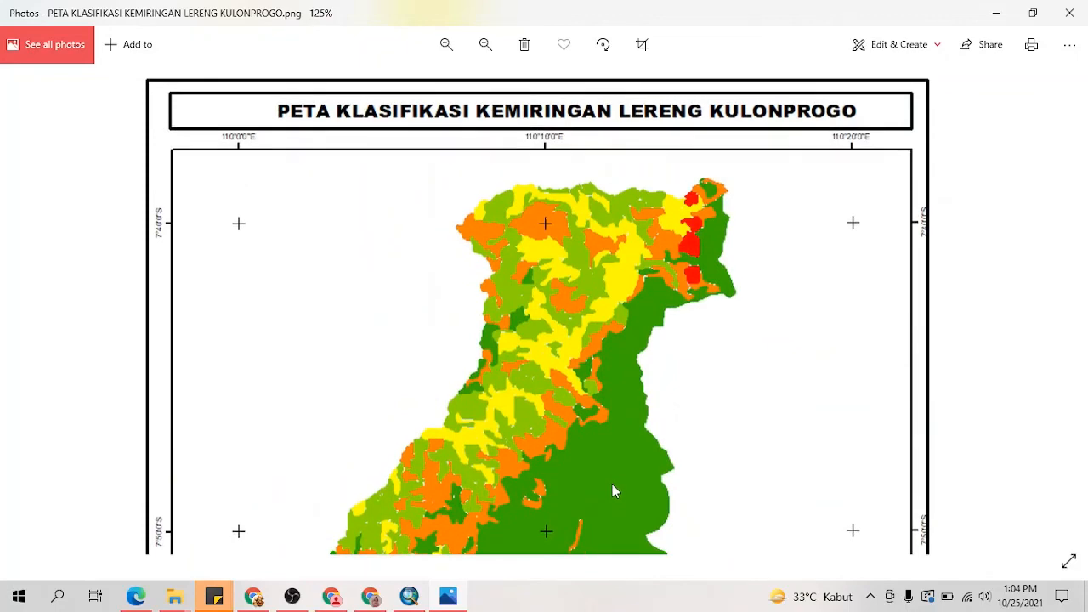
{"action": "scroll", "coordinate": [629, 408], "scroll_direction": "down", "scroll_amount": 6}
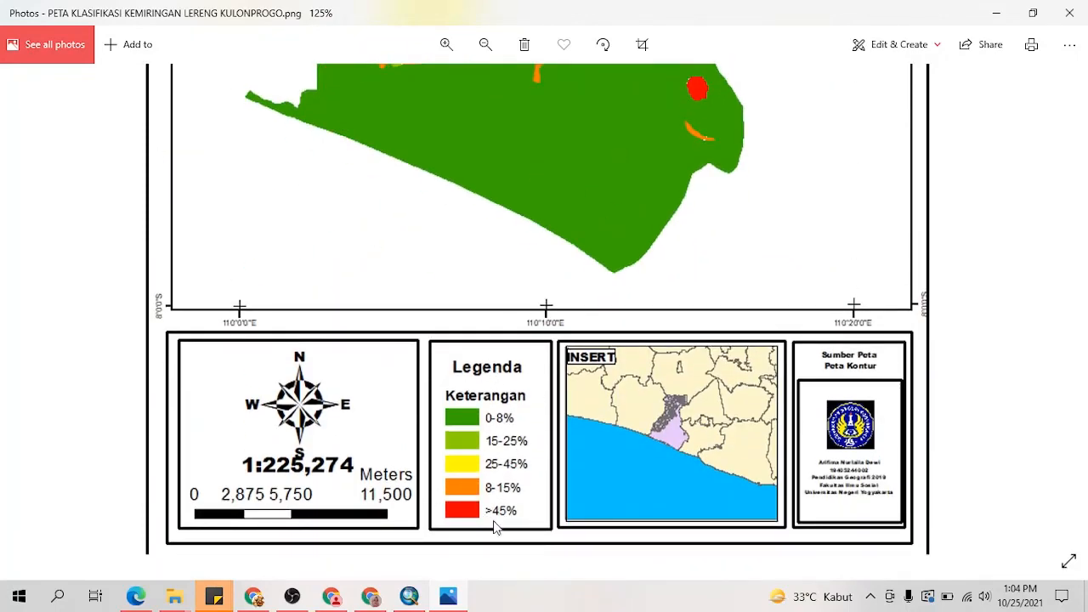
{"action": "scroll", "coordinate": [501, 472], "scroll_direction": "up", "scroll_amount": 2}
{"action": "scroll", "coordinate": [503, 473], "scroll_direction": "down", "scroll_amount": 3}
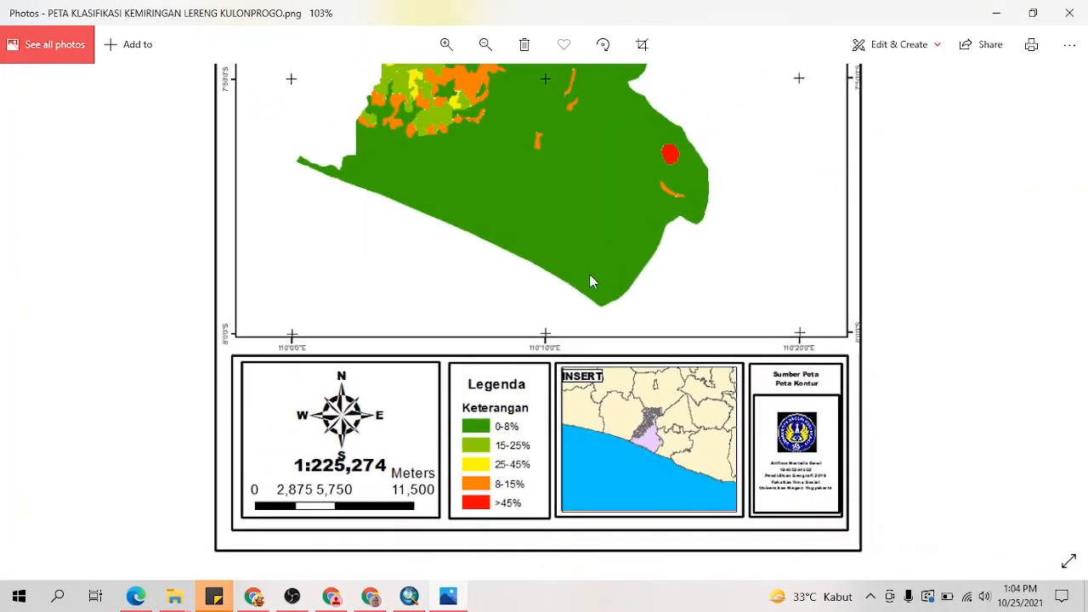
{"action": "scroll", "coordinate": [688, 302], "scroll_direction": "up", "scroll_amount": 2}
{"action": "scroll", "coordinate": [674, 317], "scroll_direction": "down", "scroll_amount": 2}
{"action": "scroll", "coordinate": [648, 397], "scroll_direction": "up", "scroll_amount": 7}
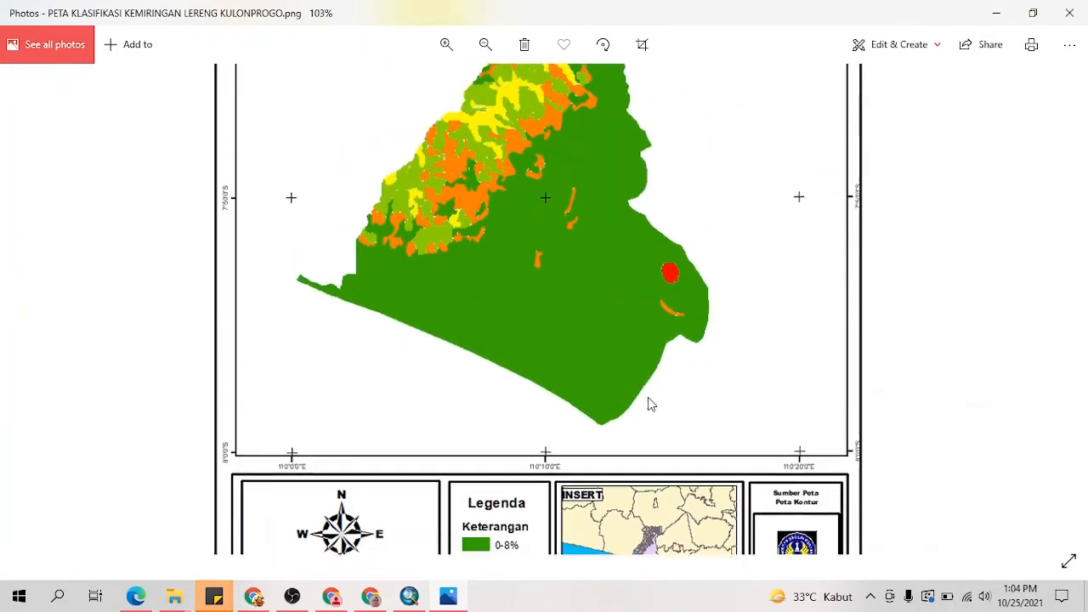
{"action": "scroll", "coordinate": [565, 295], "scroll_direction": "down", "scroll_amount": 3}
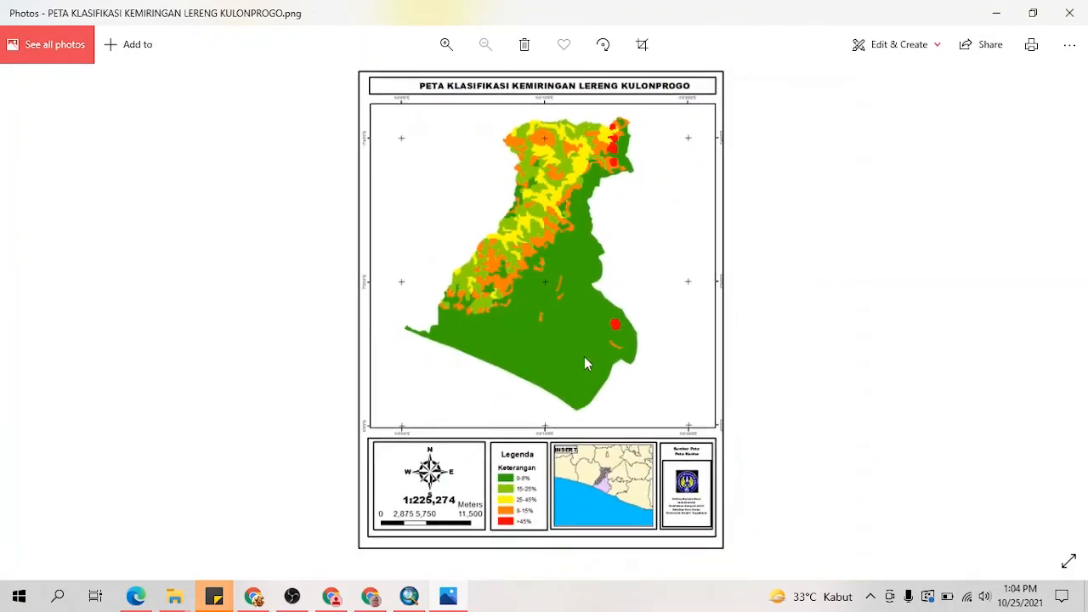
{"action": "scroll", "coordinate": [576, 364], "scroll_direction": "up", "scroll_amount": 1}
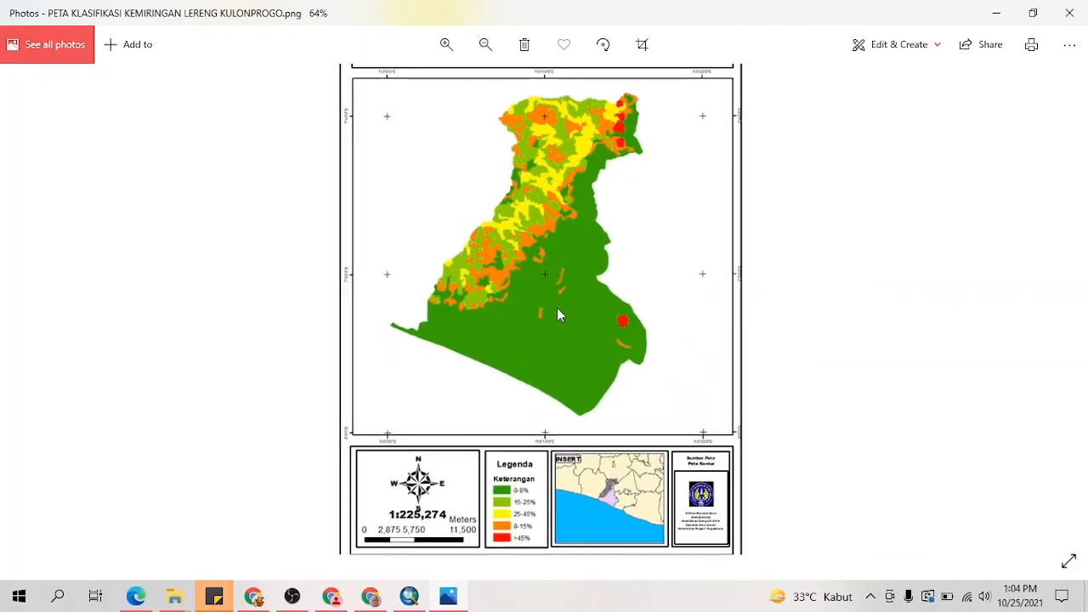